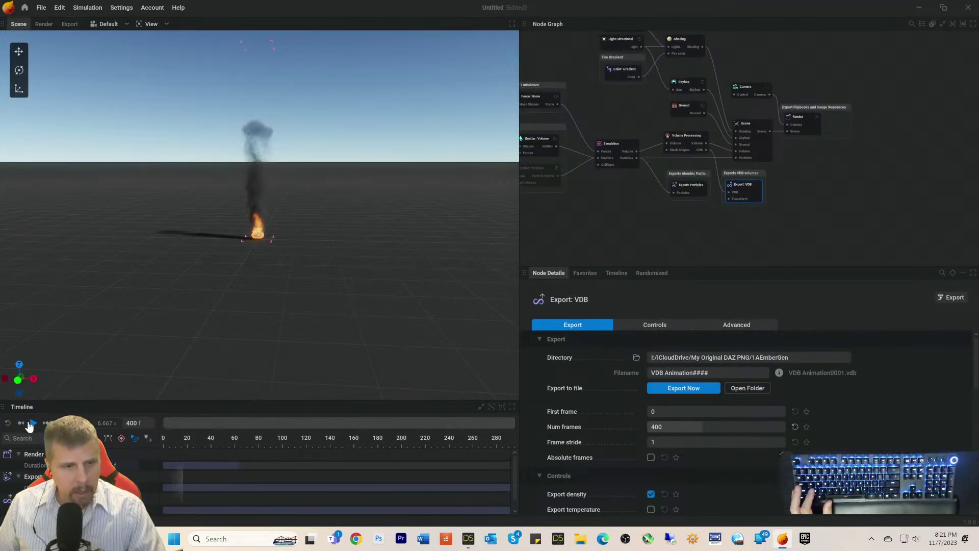
# Step: Play the fire simulation from its start to preview the smoke column, and reset it to frame 0
pyautogui.click(8, 422)
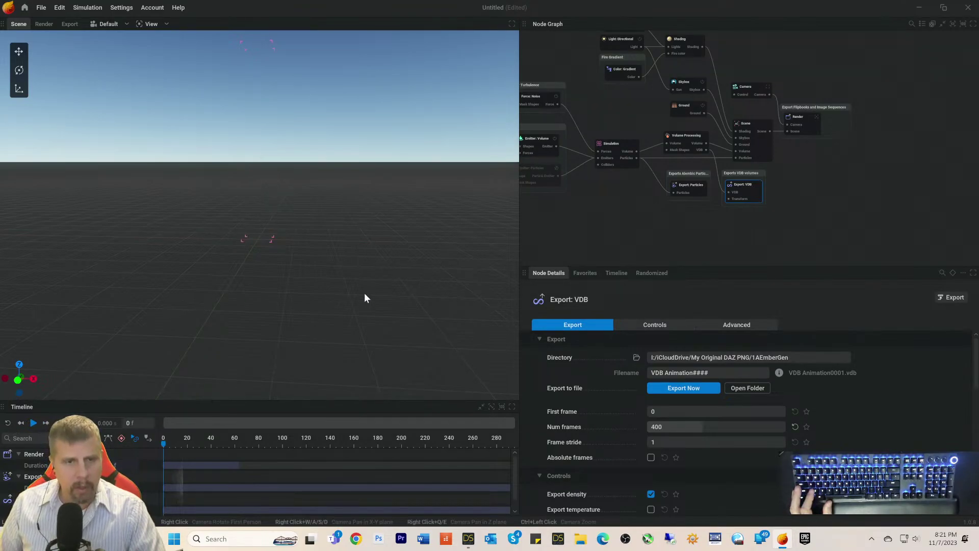
pyautogui.click(33, 423)
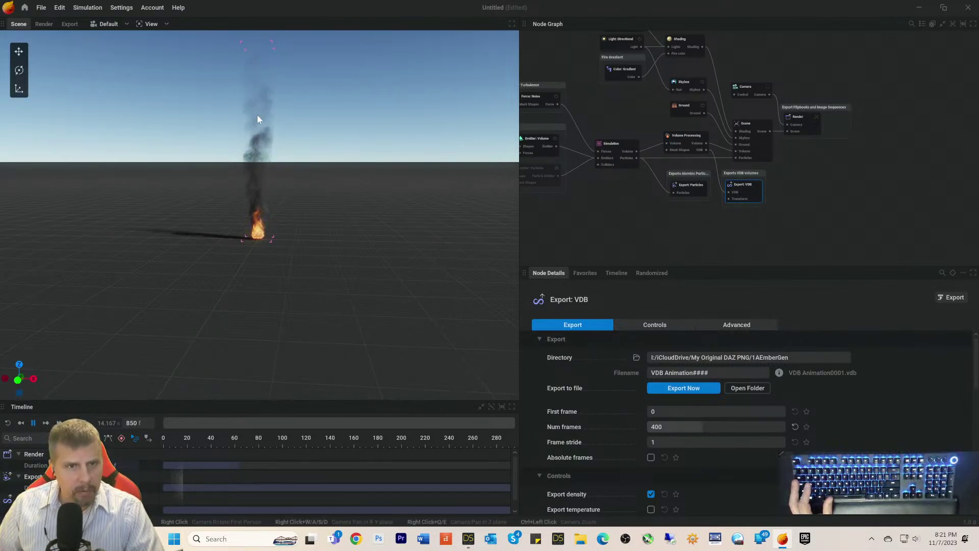
pyautogui.press('space')
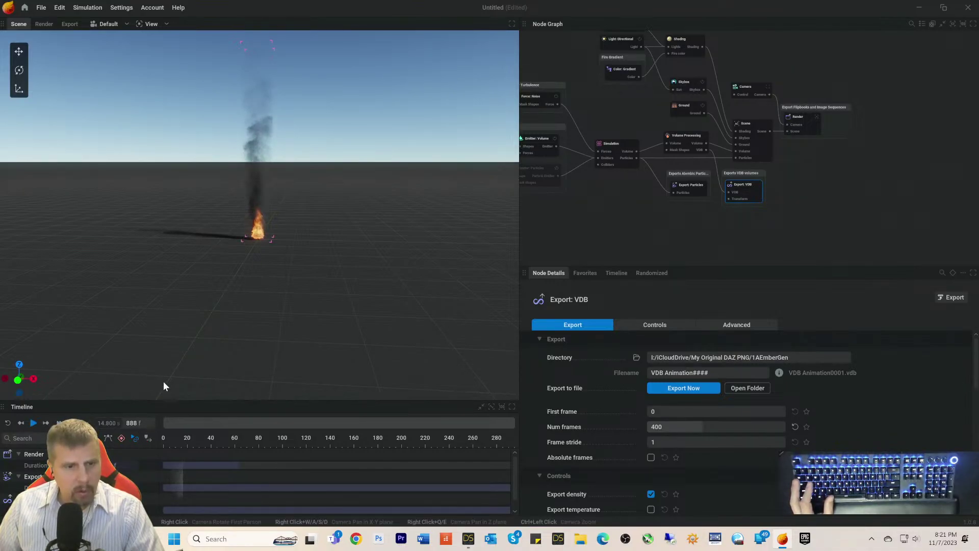
pyautogui.click(8, 424)
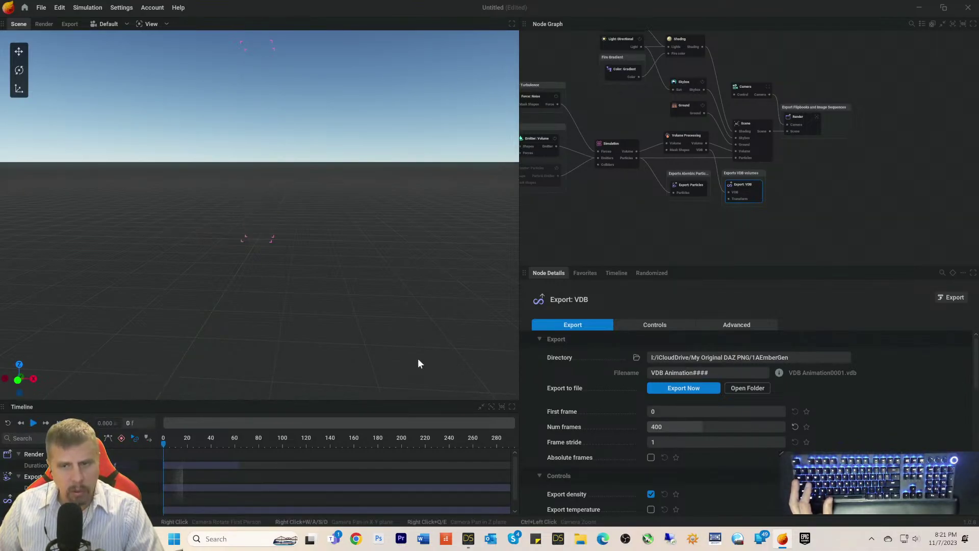
# Step: Set the Simulation node's voxel count to 250 in X and 250 in Y, and apply the new resolution
pyautogui.click(609, 158)
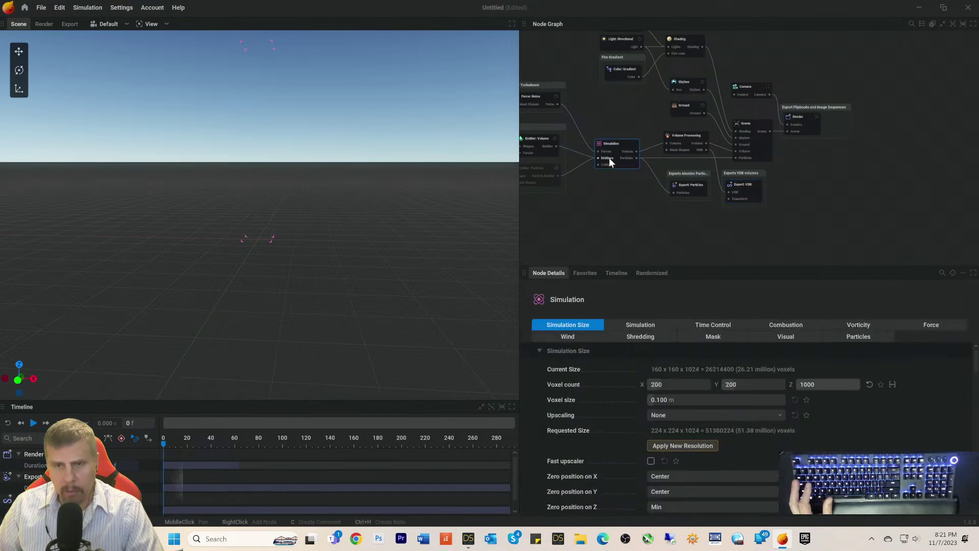
pyautogui.click(675, 385)
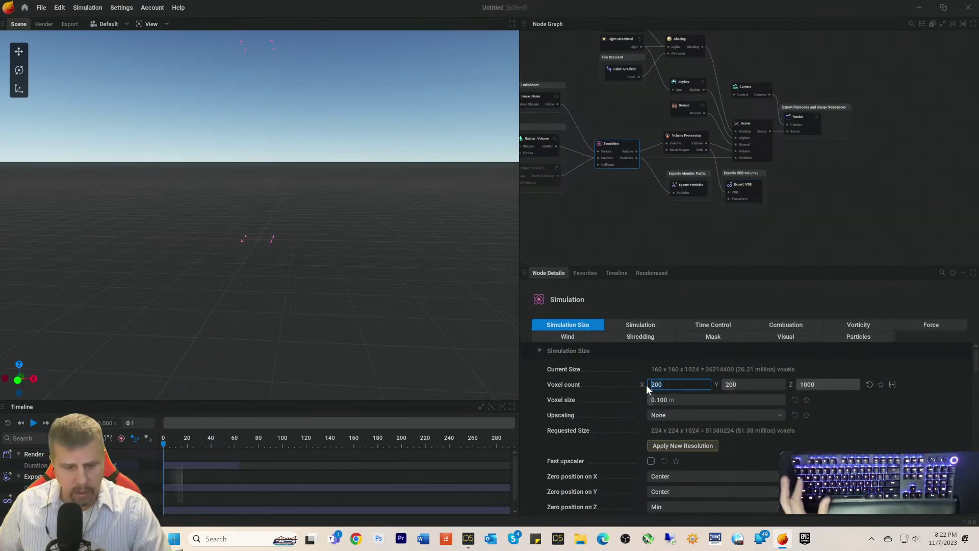
pyautogui.write('250')
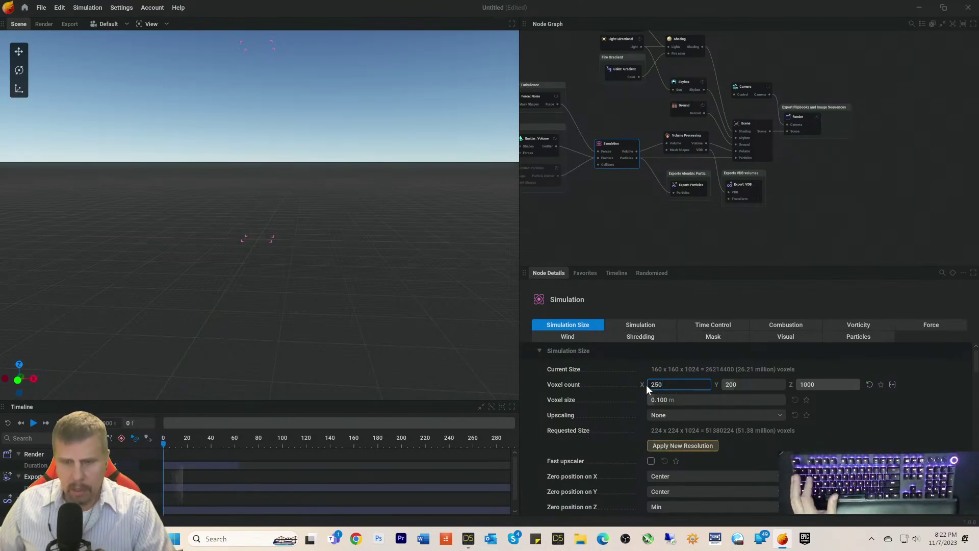
pyautogui.click(760, 385)
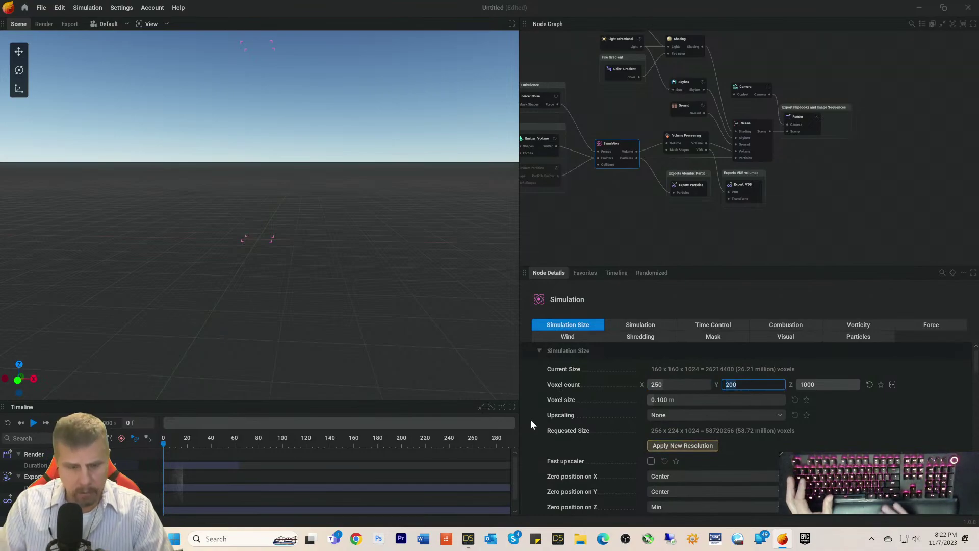
pyautogui.write('250')
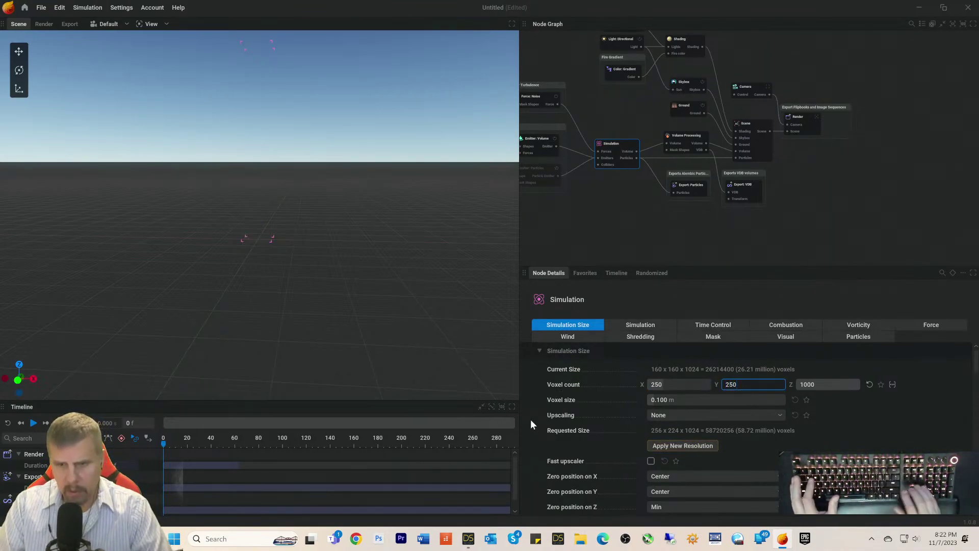
pyautogui.press('Return')
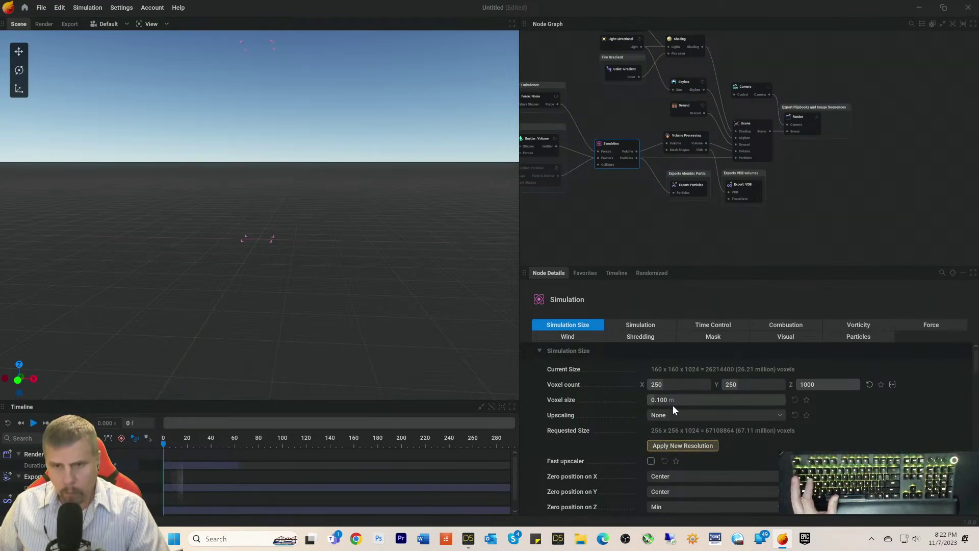
pyautogui.click(677, 446)
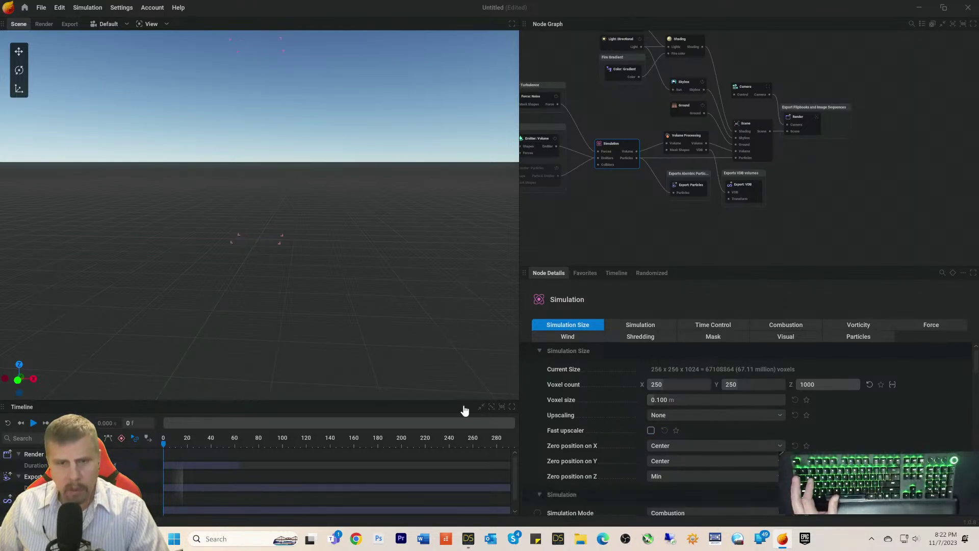
# Step: Preview the resized fire simulation to about frame 182, and return the timeline playhead to frame 0
pyautogui.click(34, 422)
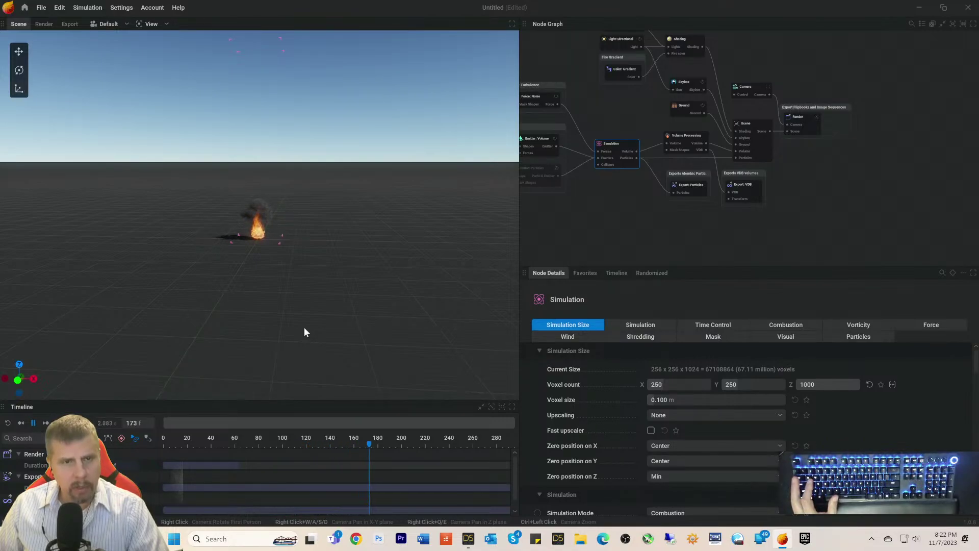
pyautogui.press('space')
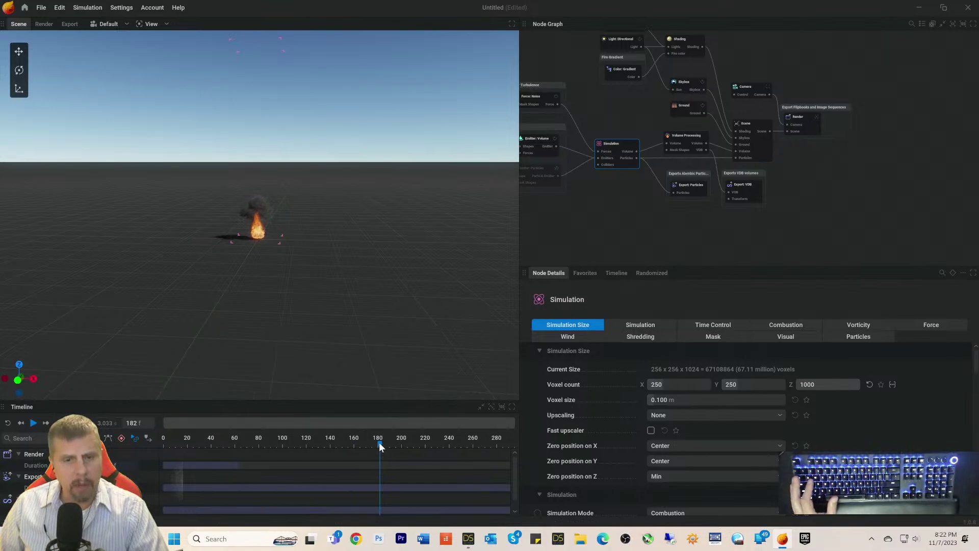
pyautogui.moveTo(379, 444); pyautogui.dragTo(153, 443)
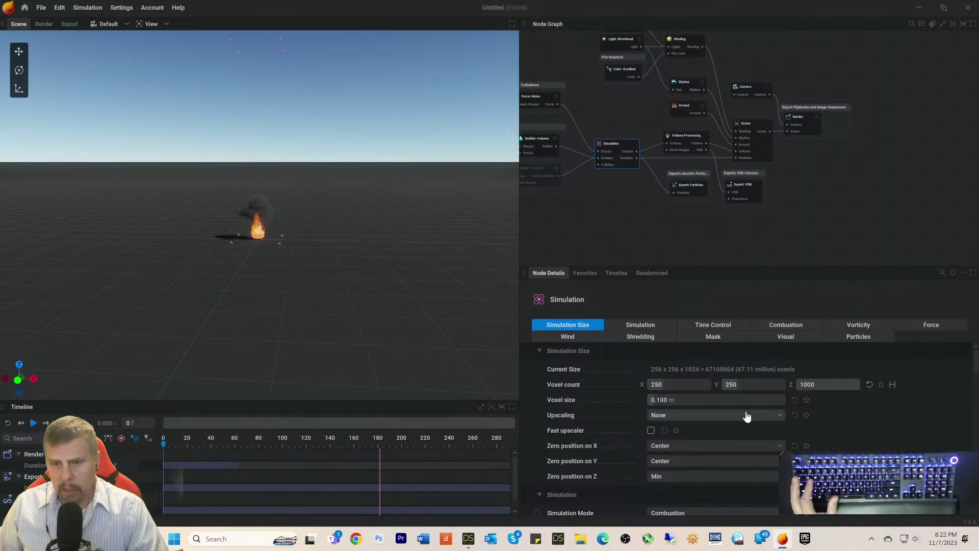
# Step: Set the number of frames to export on the Export VDB node to 200
pyautogui.click(741, 185)
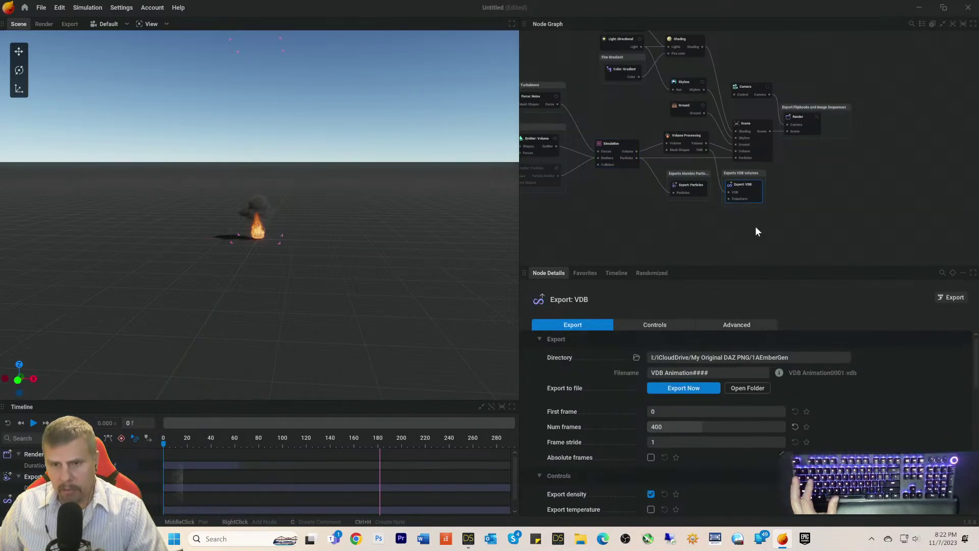
pyautogui.click(666, 425)
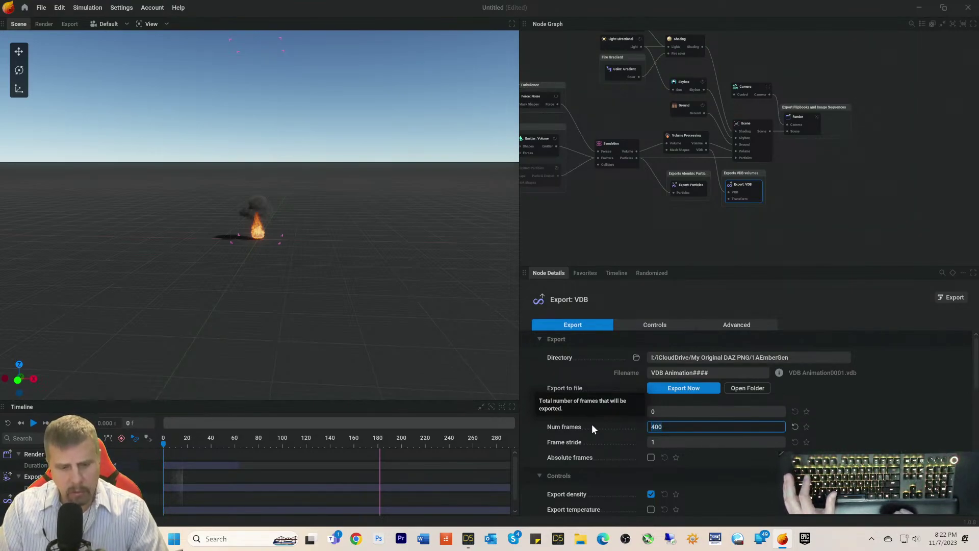
pyautogui.write('200')
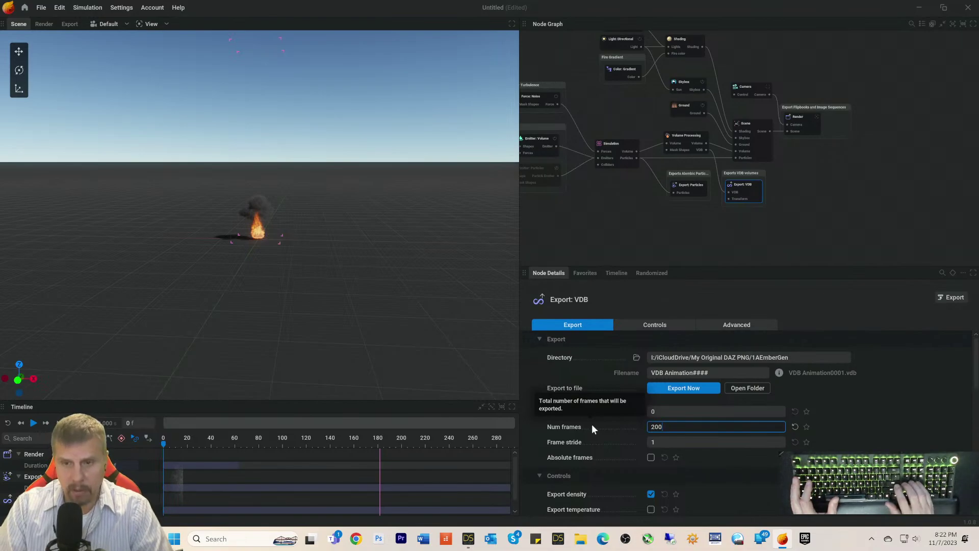
pyautogui.press('Return')
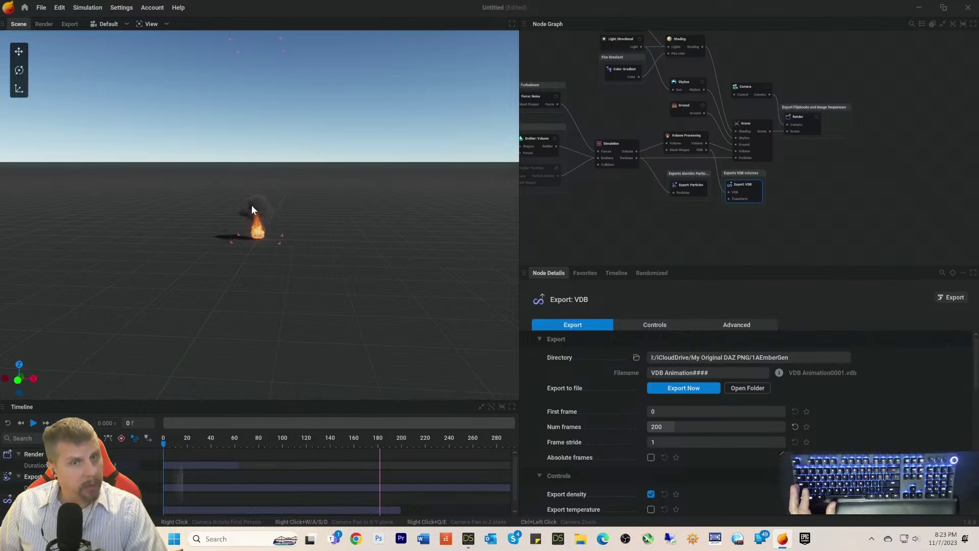
# Step: Review the Export VDB node's exported channels, grid classes, coordinate system, length unit and threshold settings
pyautogui.scroll(-2, 870, 240)
pyautogui.scroll(-1, 875, 392)
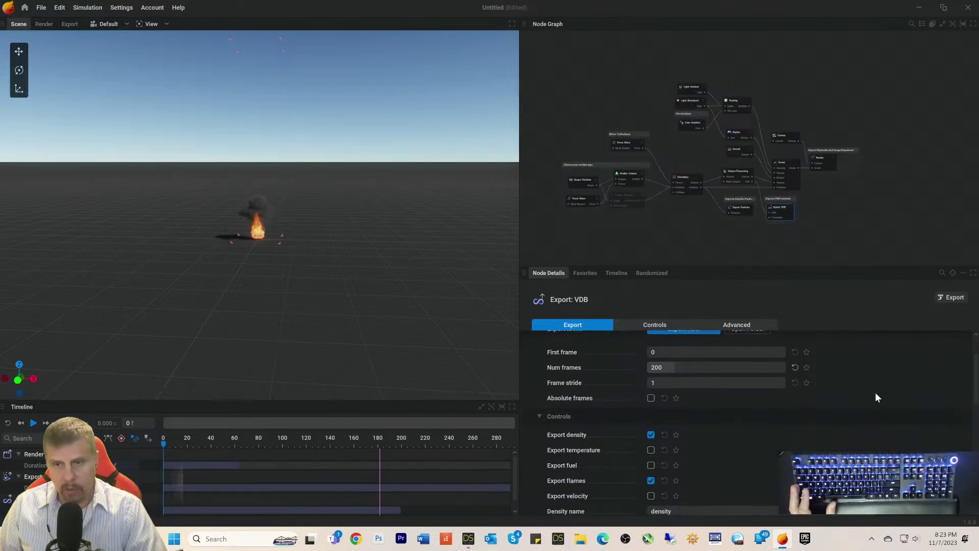
pyautogui.scroll(-1, 877, 397)
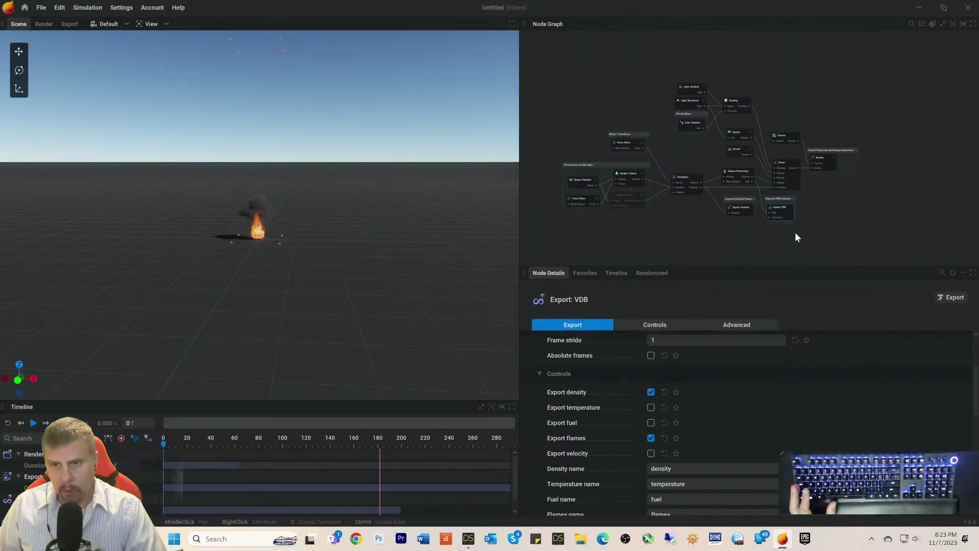
pyautogui.scroll(-1, 685, 388)
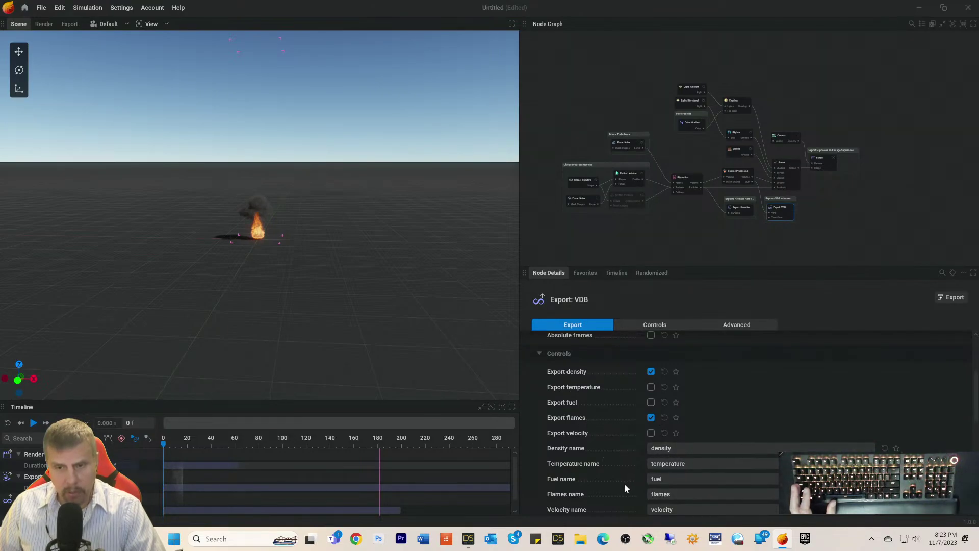
pyautogui.scroll(-5, 582, 452)
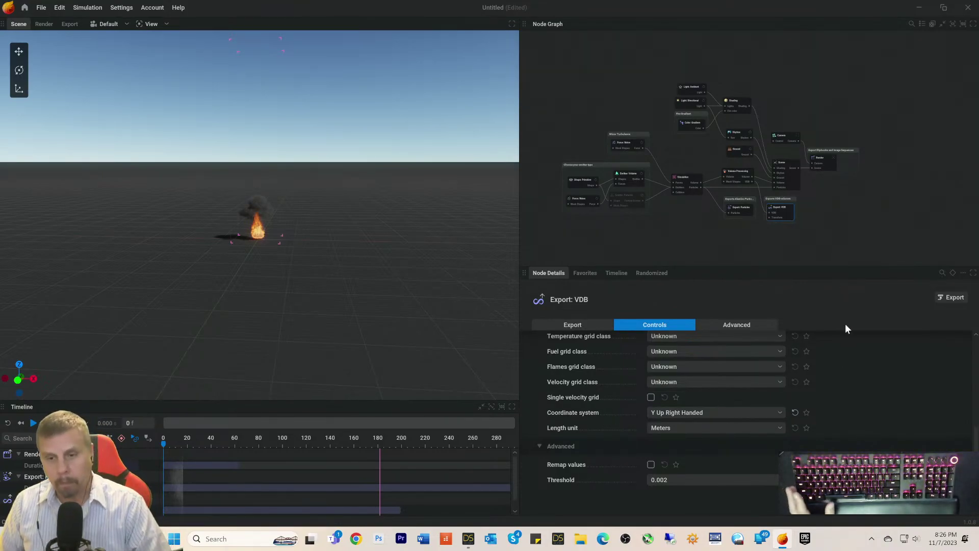
pyautogui.scroll(3, 854, 377)
pyautogui.scroll(5, 855, 363)
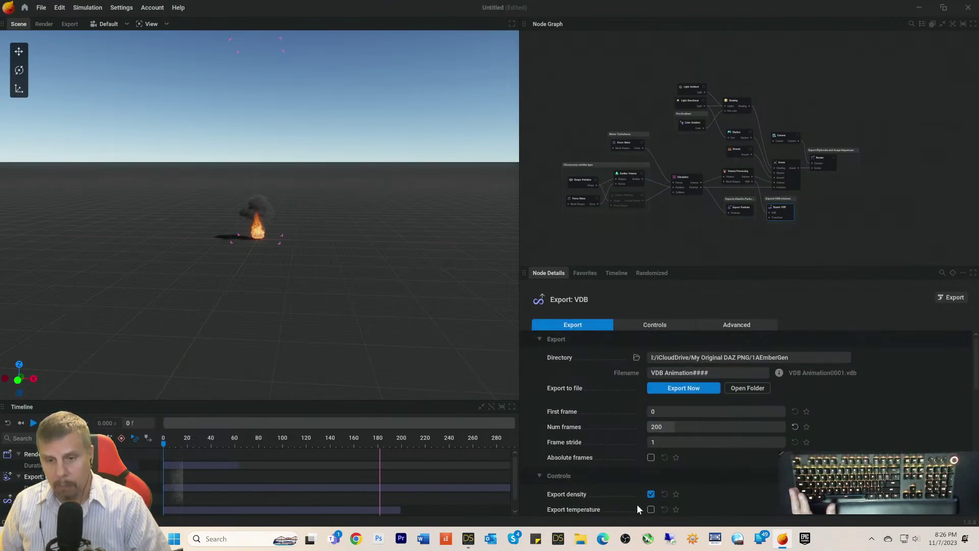
# Step: Switch to File Explorer and open the 1AEmberGen folder inside My Original DAZ PNG
pyautogui.click(580, 538)
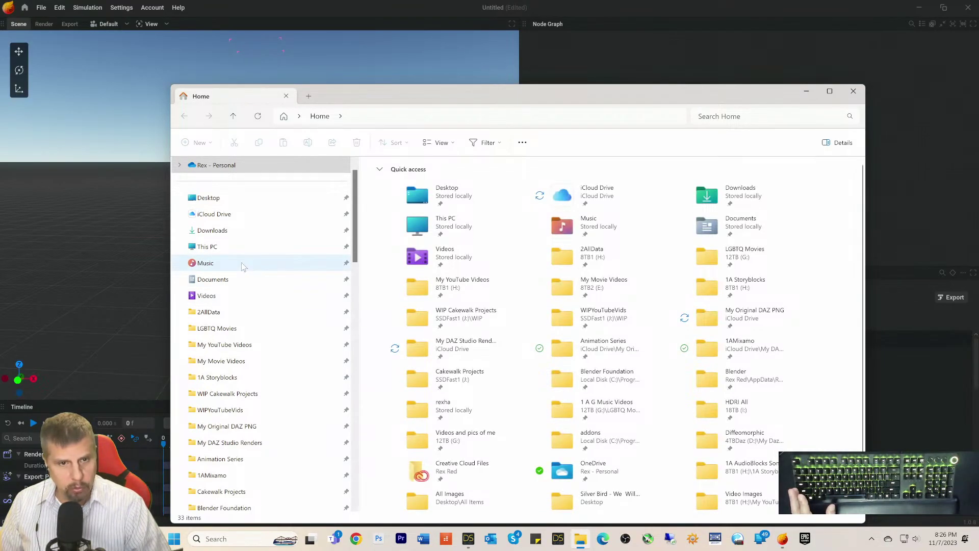
pyautogui.scroll(1, 217, 219)
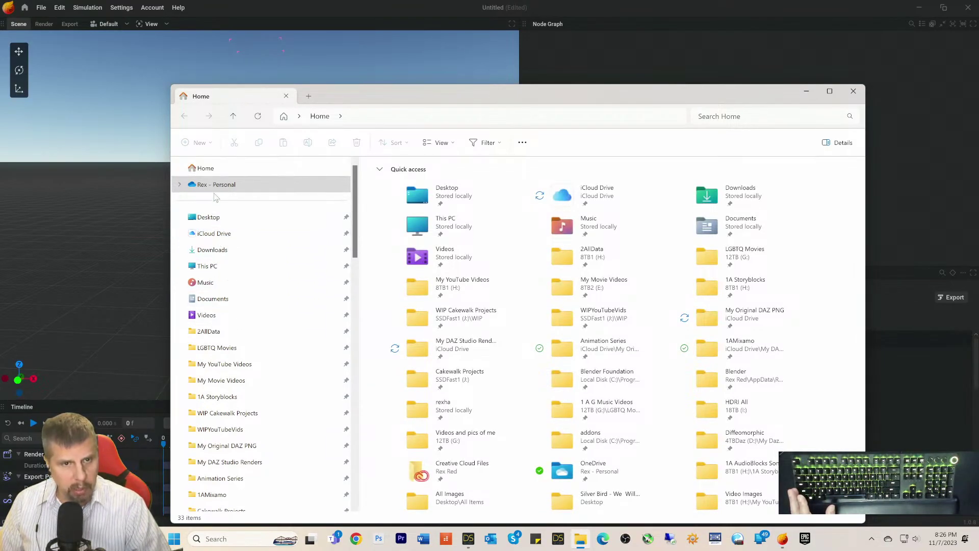
pyautogui.scroll(-2, 250, 393)
pyautogui.click(270, 326)
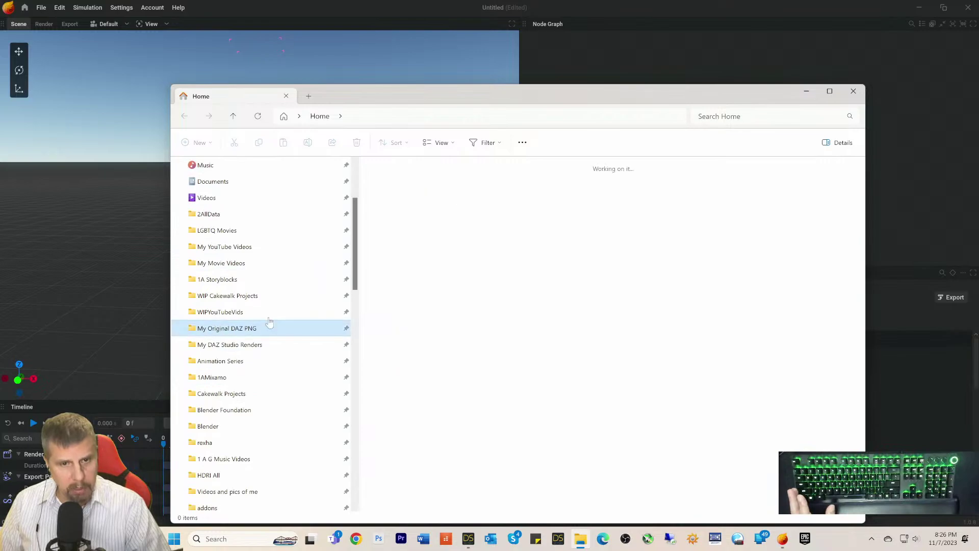
pyautogui.doubleClick(423, 209)
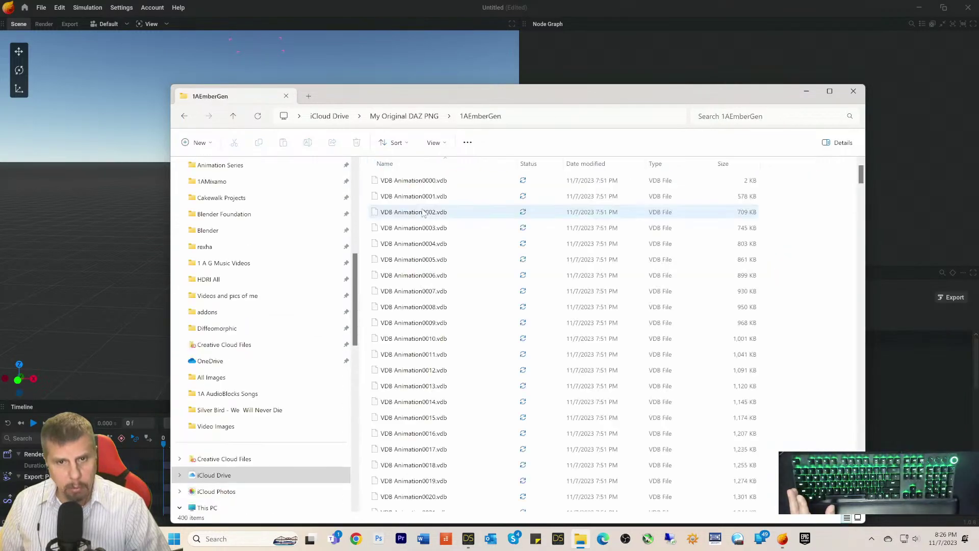
# Step: Delete all the old VDB Animation files from the 1AEmberGen folder
pyautogui.click(420, 182)
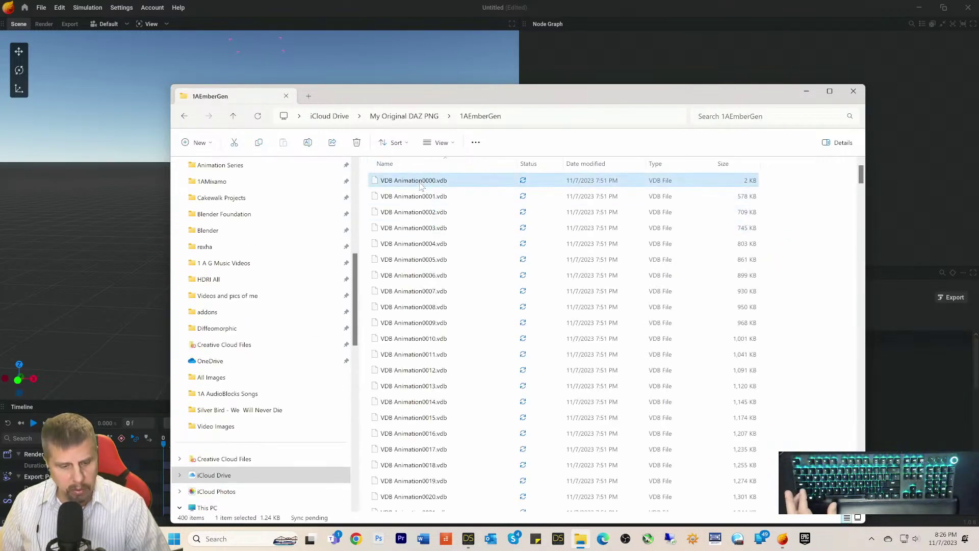
pyautogui.hotkey('ctrl', 'a')
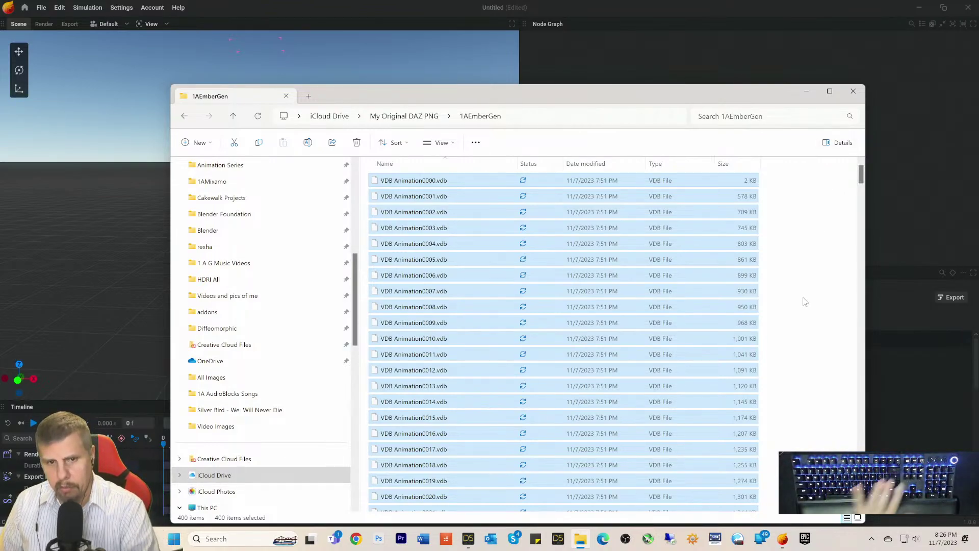
pyautogui.press('Delete')
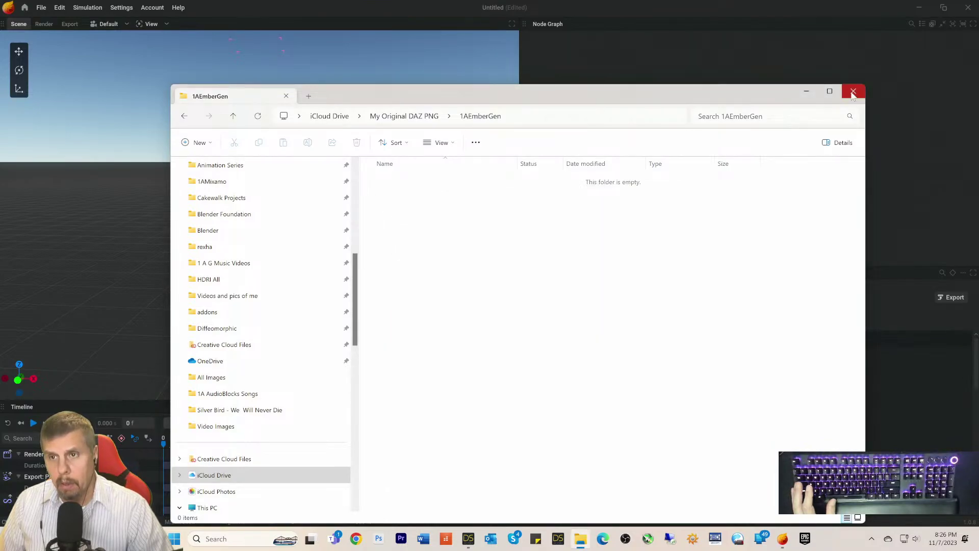
# Step: Return to EmberGen and export the VDB animation sequence to the 1AEmberGen directory
pyautogui.click(807, 93)
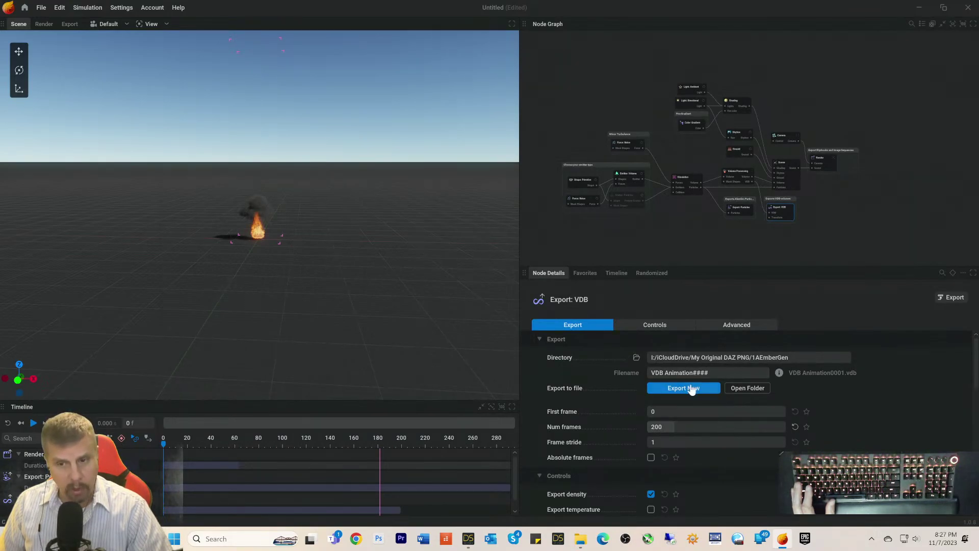
pyautogui.click(690, 389)
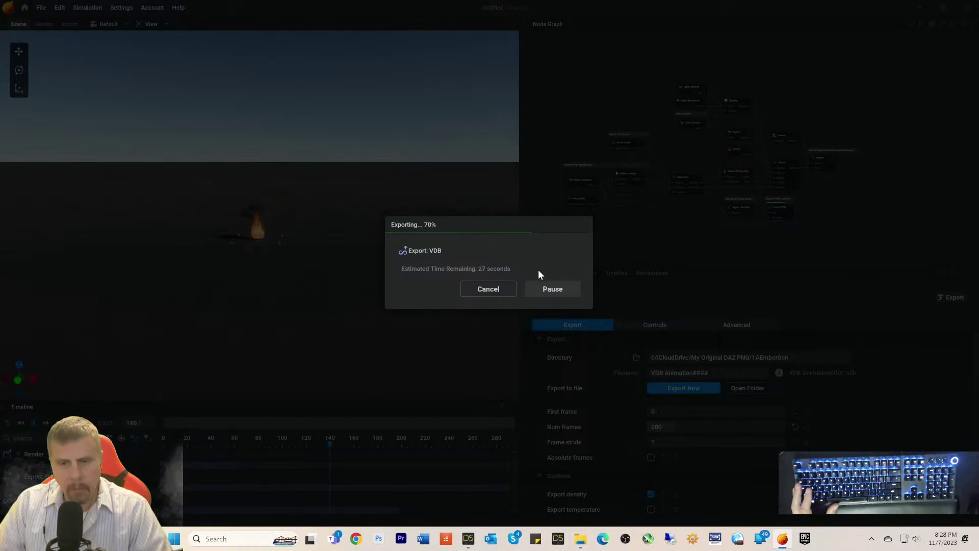
# Step: Switch to DAZ Studio and show the Smart Content product list containing ABAS: Animated Shaders System
pyautogui.click(469, 541)
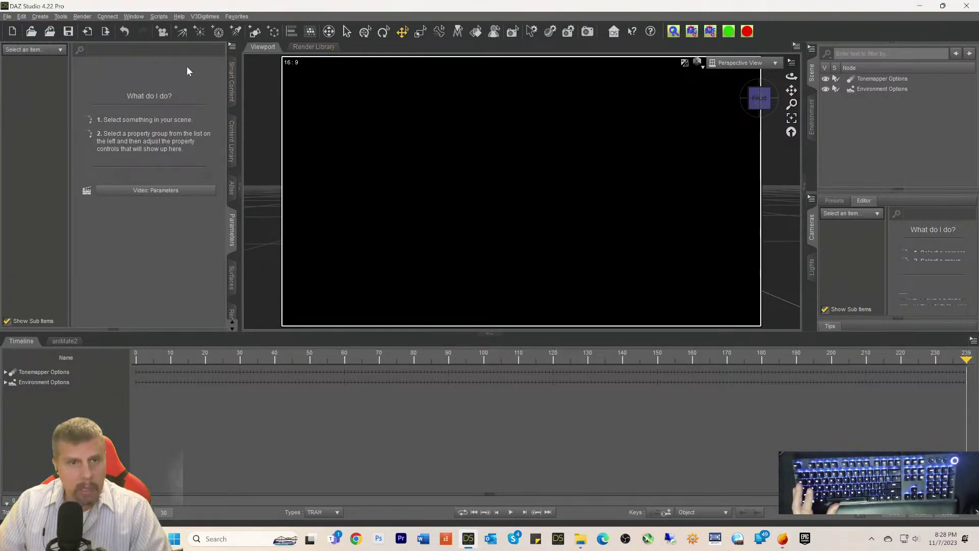
pyautogui.click(230, 90)
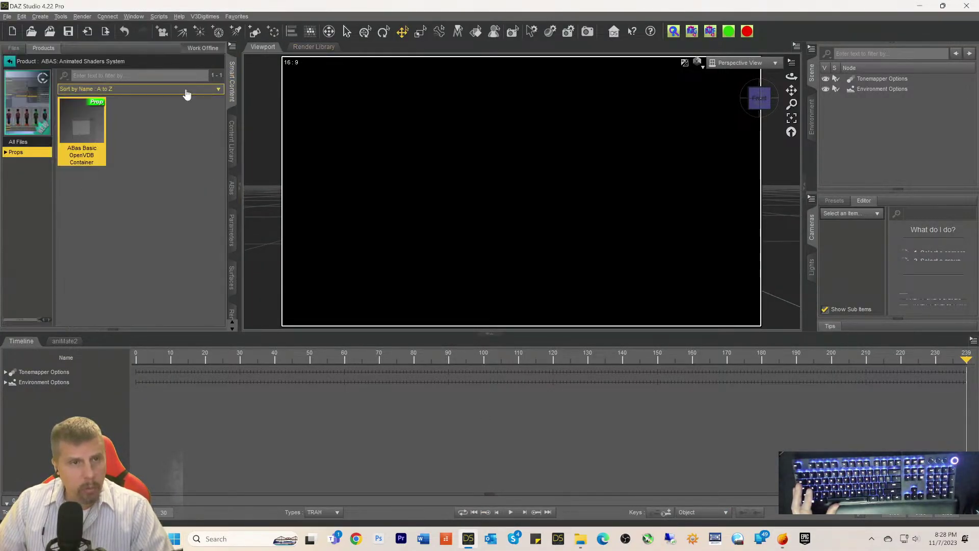
pyautogui.click(9, 62)
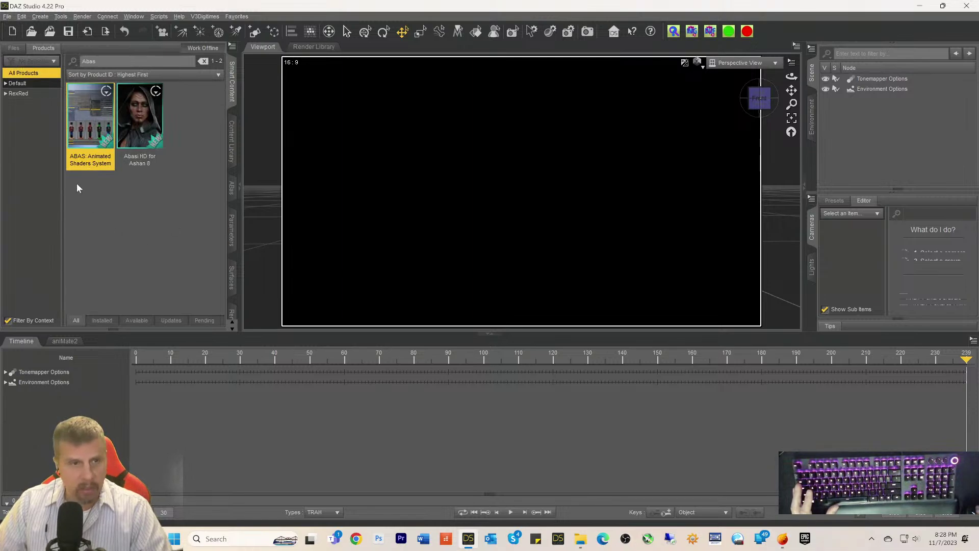
# Step: Turn off context filtering for the Abas product search in Smart Content
pyautogui.moveTo(97, 62); pyautogui.dragTo(4, 60)
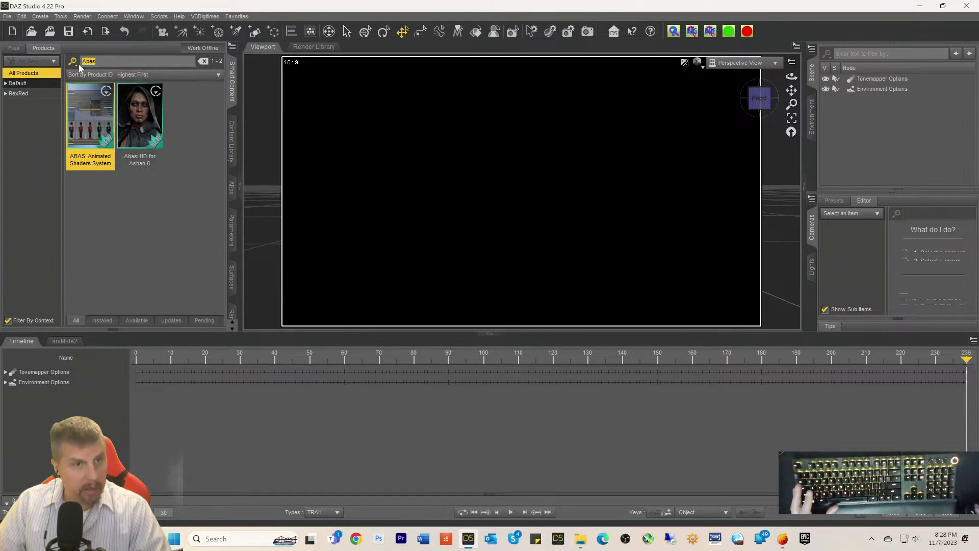
pyautogui.click(9, 321)
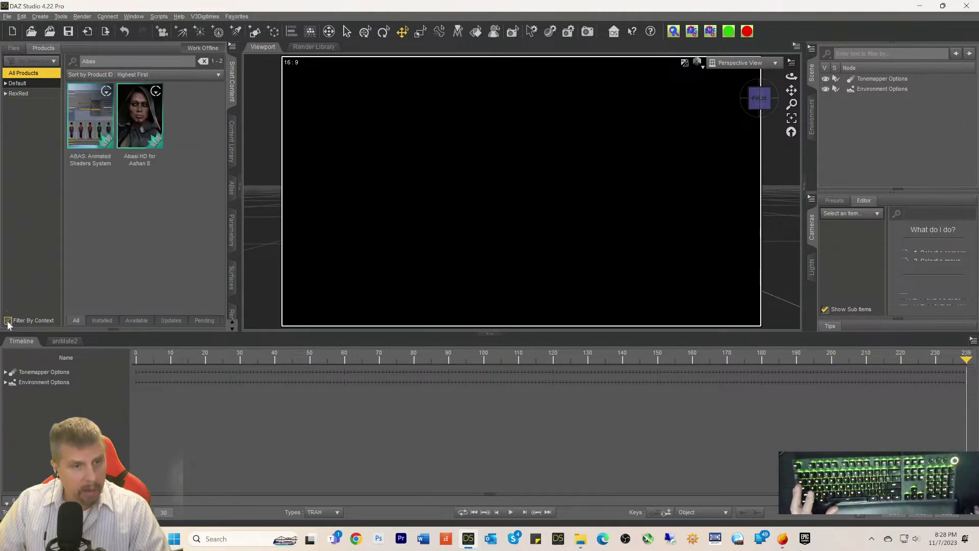
pyautogui.click(8, 321)
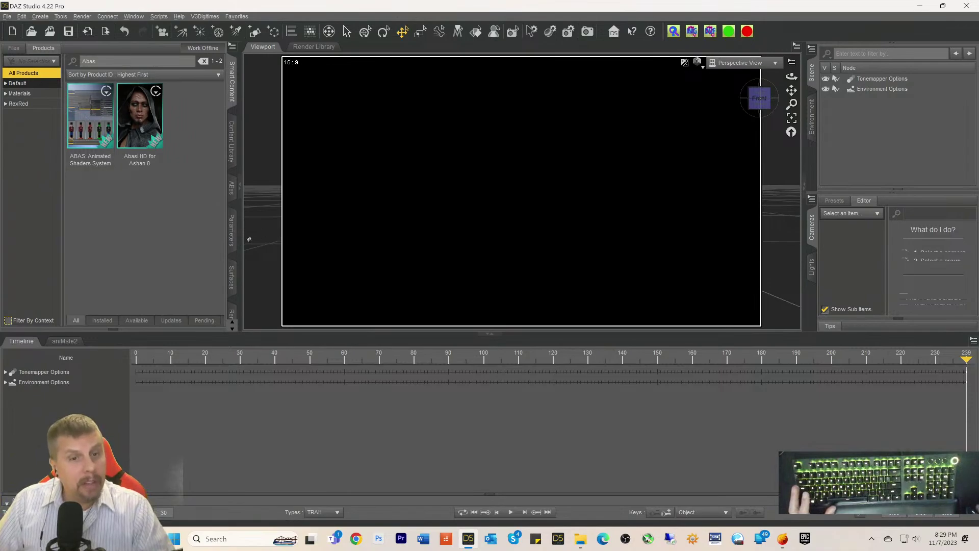
pyautogui.click(232, 276)
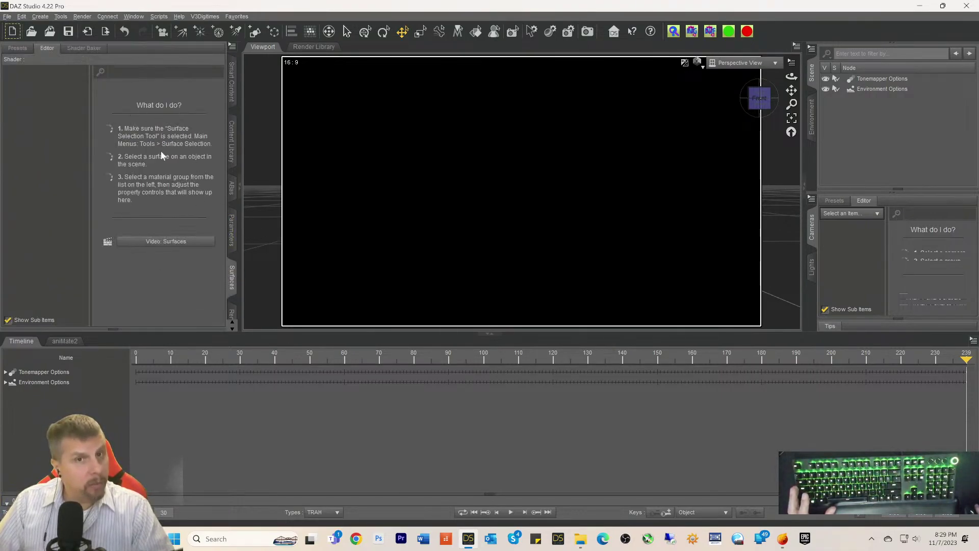
pyautogui.click(232, 230)
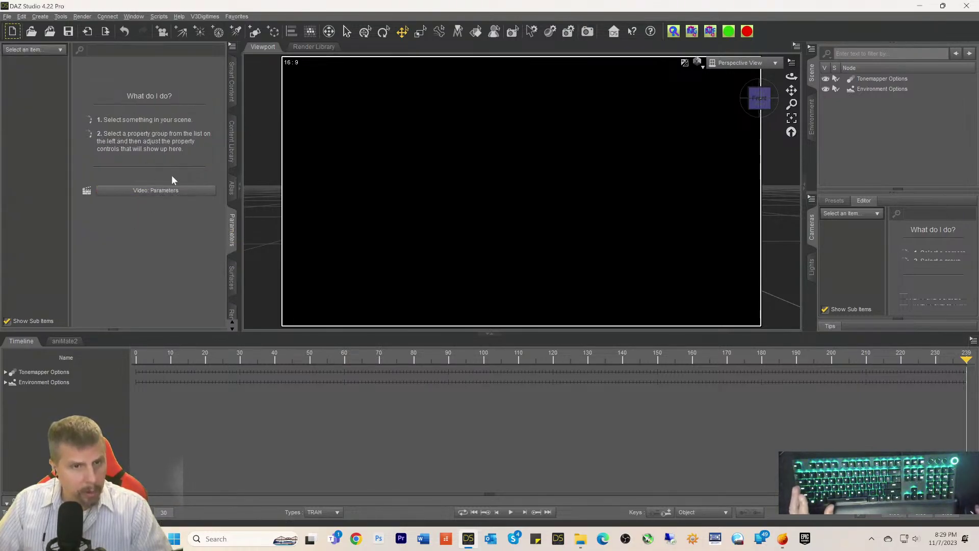
pyautogui.click(231, 84)
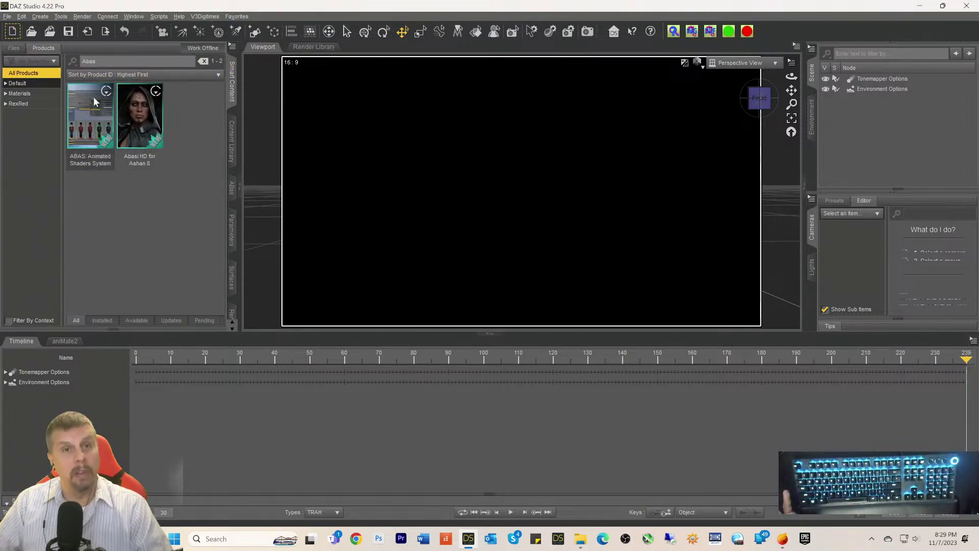
# Step: Open the ABAS: Animated Shaders System product and show its Props files
pyautogui.moveTo(95, 102)
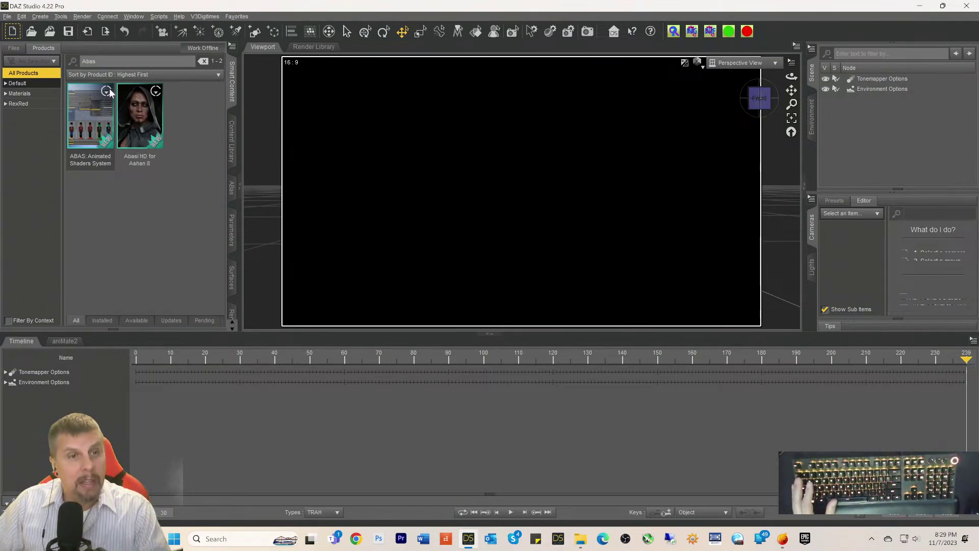
pyautogui.moveTo(85, 127)
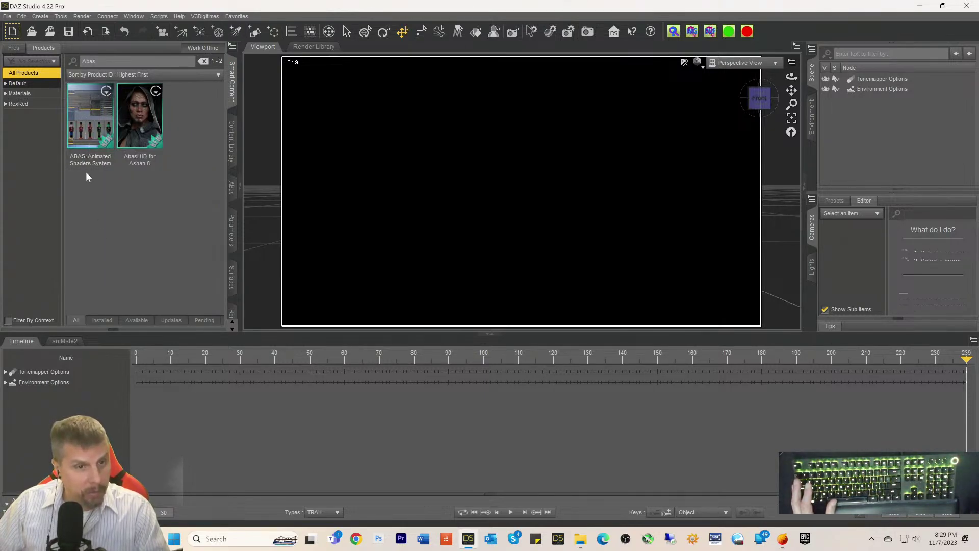
pyautogui.click(90, 130)
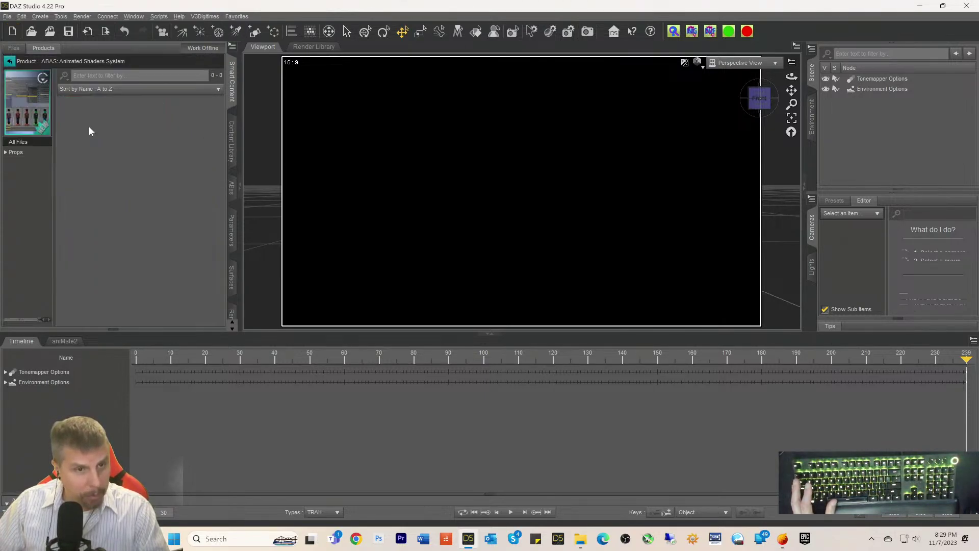
pyautogui.click(22, 153)
pyautogui.click(23, 142)
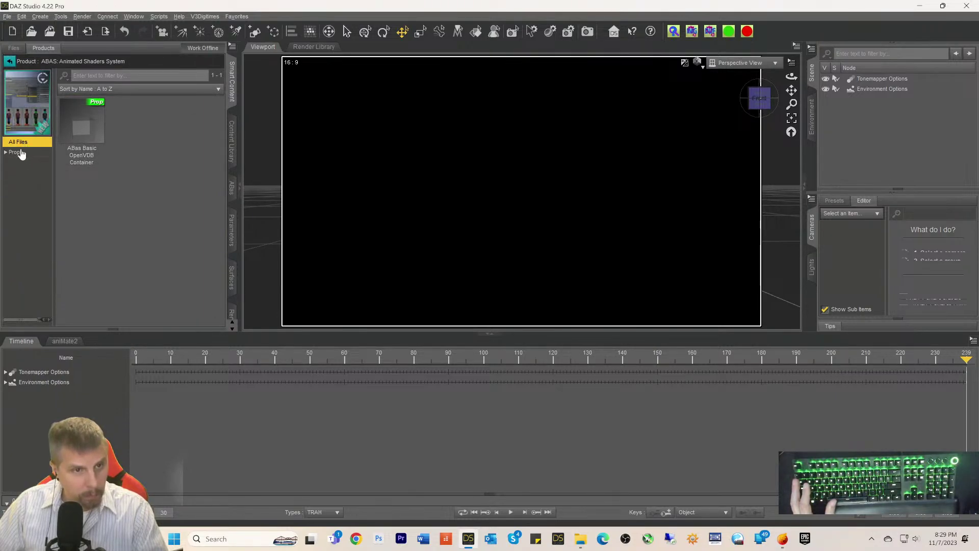
pyautogui.click(20, 154)
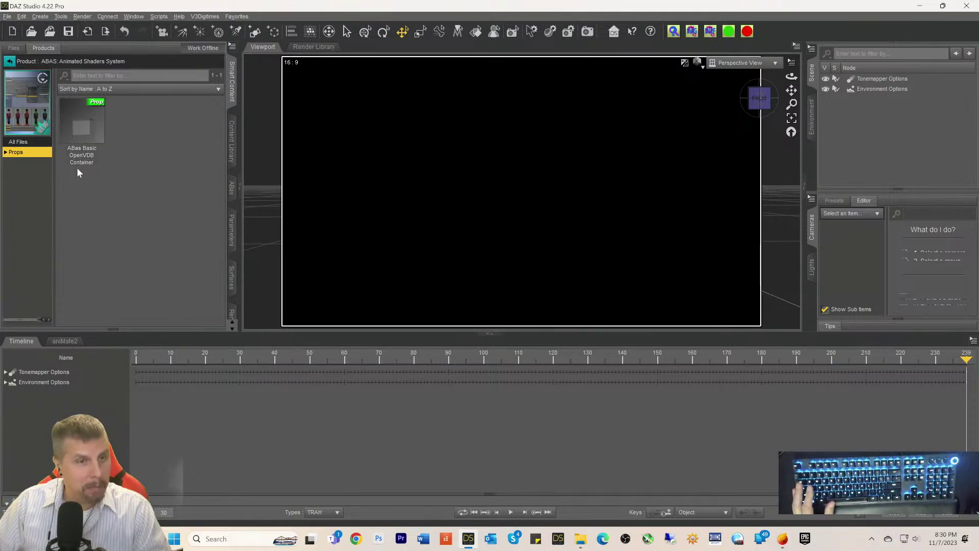
pyautogui.moveTo(78, 164)
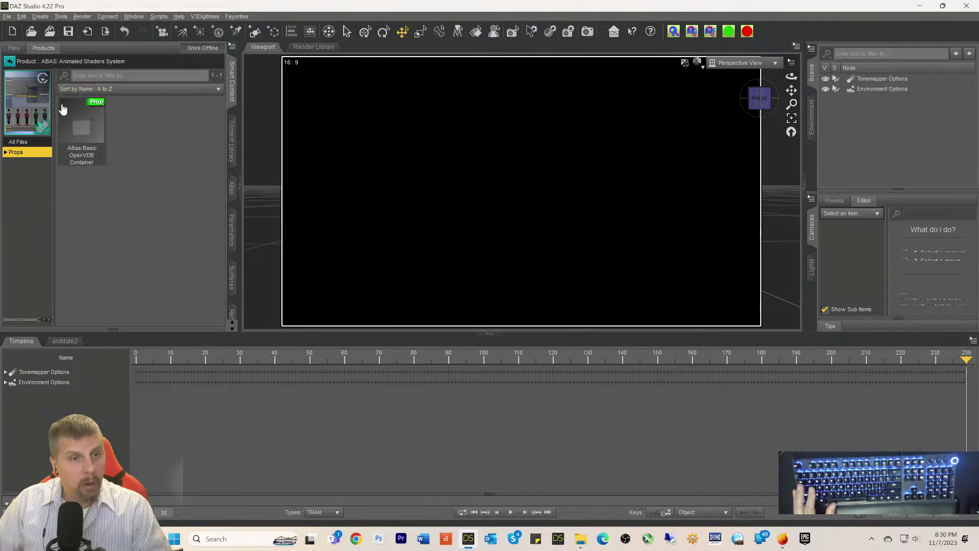
pyautogui.rightClick(83, 131)
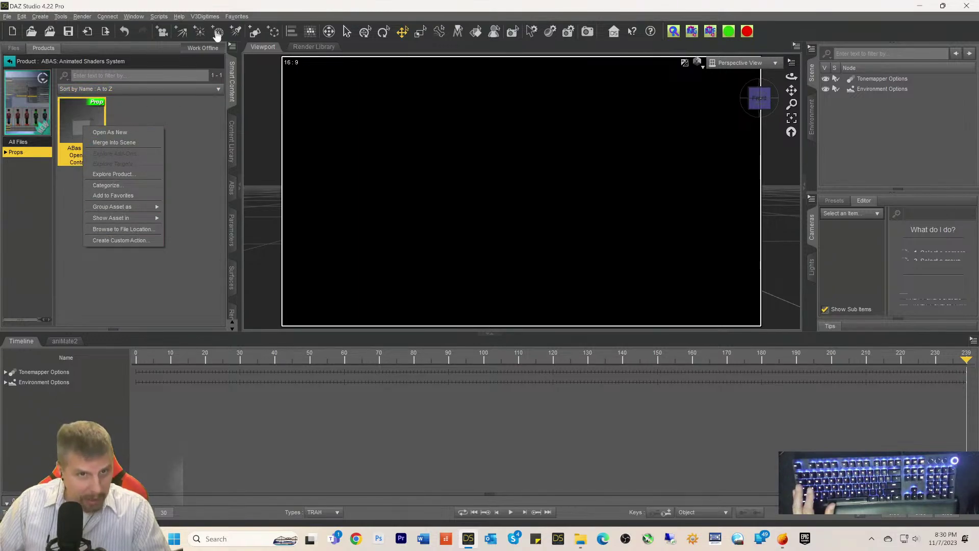
pyautogui.click(237, 17)
pyautogui.moveTo(242, 69)
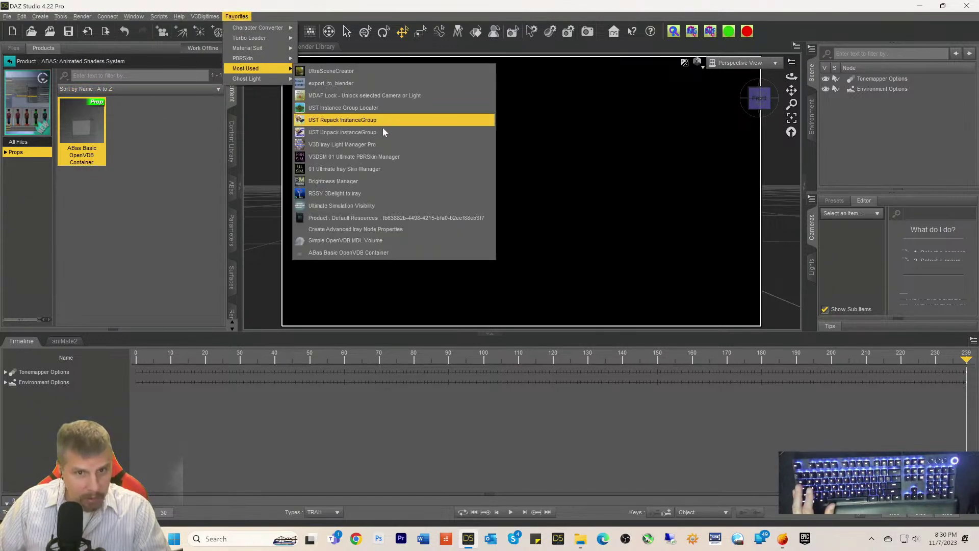
pyautogui.click(334, 254)
pyautogui.click(237, 16)
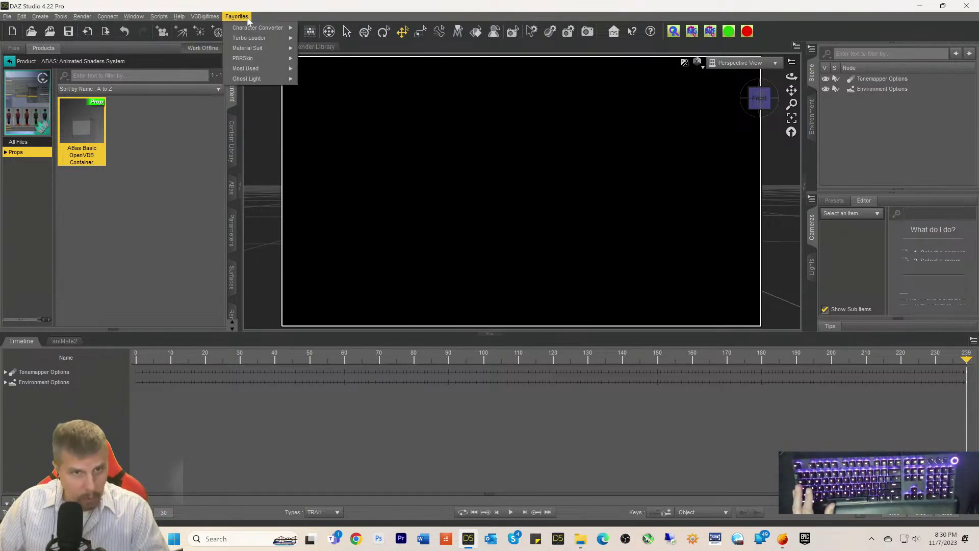
pyautogui.click(153, 168)
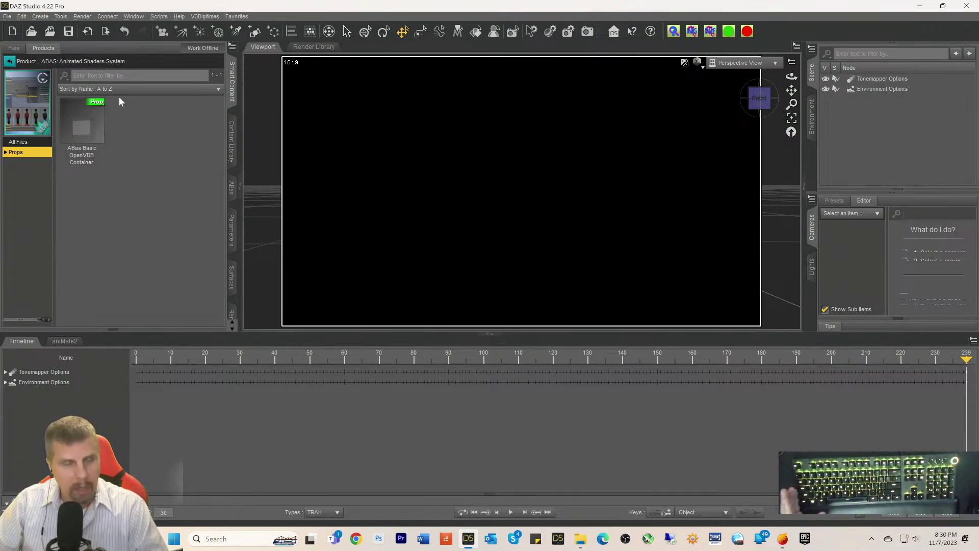
# Step: Load the ABas Basic OpenVDB Container into the scene from the Most Used favorites
pyautogui.click(237, 16)
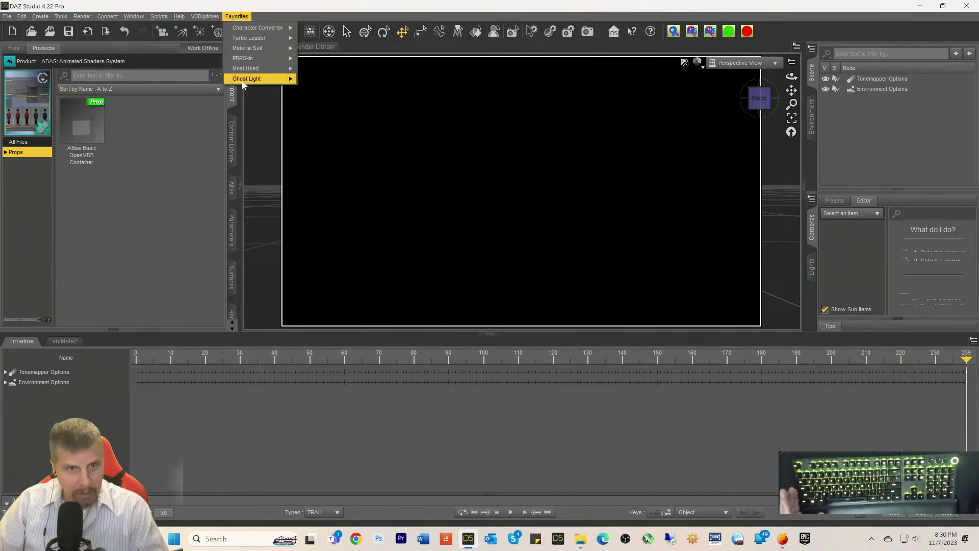
pyautogui.moveTo(252, 69)
pyautogui.click(372, 253)
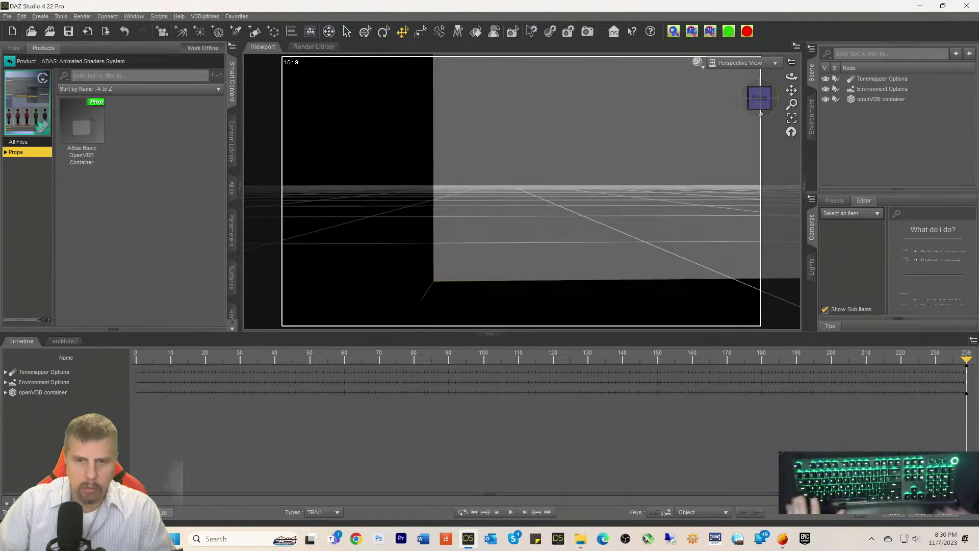
# Step: Frame the whole openVDB container in the perspective view and select it in the scene
pyautogui.scroll(-5, 724, 186)
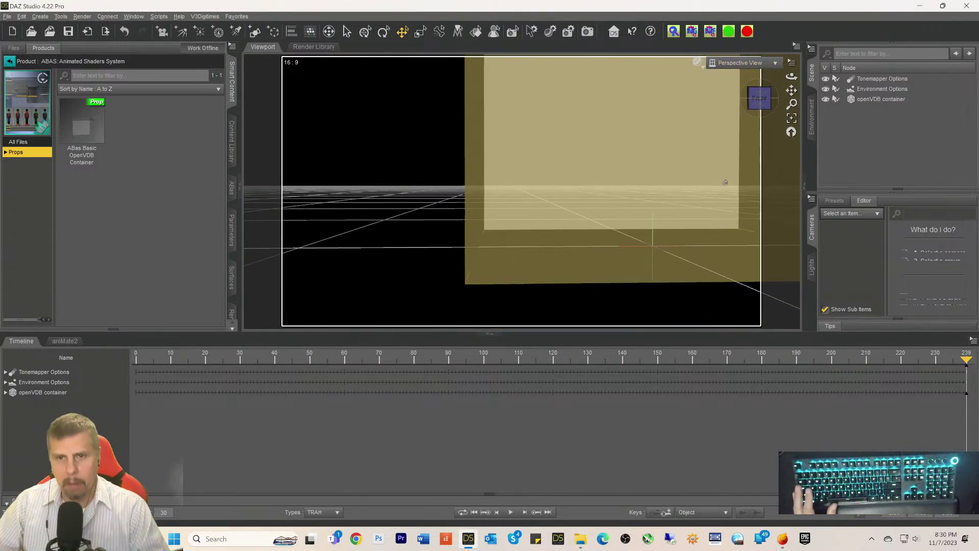
pyautogui.moveTo(792, 91); pyautogui.dragTo(729, 150)
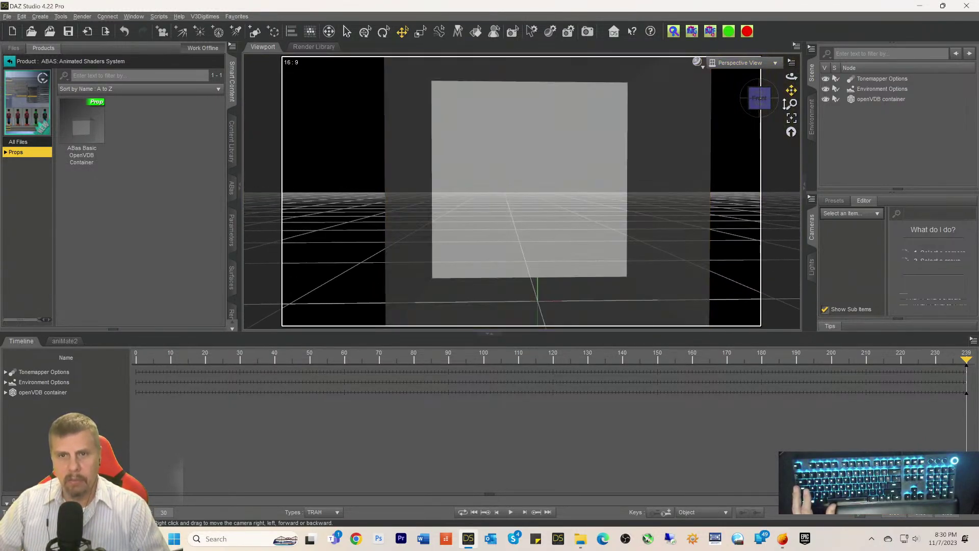
pyautogui.scroll(-4, 743, 140)
pyautogui.moveTo(760, 99)
pyautogui.mouseDown()
pyautogui.moveTo(756, 105)
pyautogui.moveTo(760, 97)
pyautogui.mouseUp()
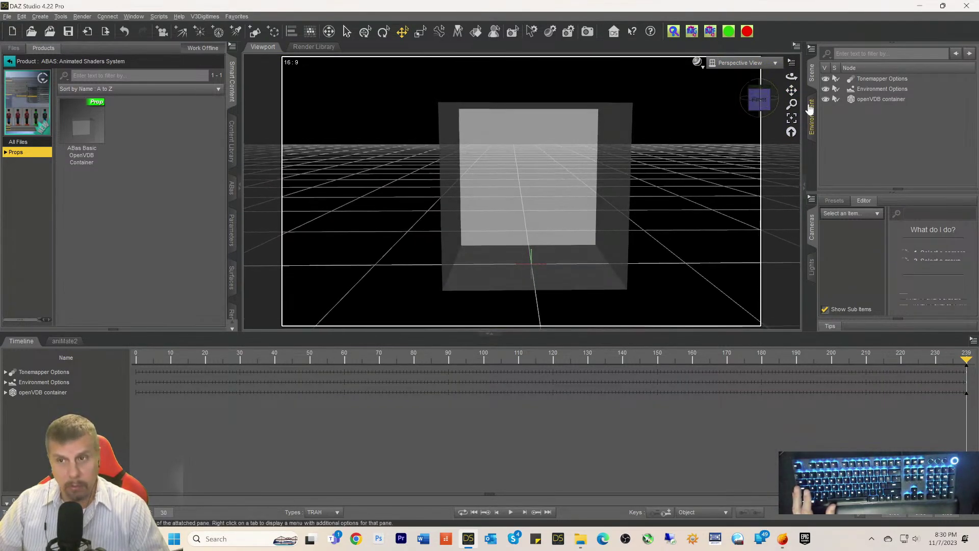
pyautogui.moveTo(760, 96); pyautogui.dragTo(760, 110)
pyautogui.click(760, 112)
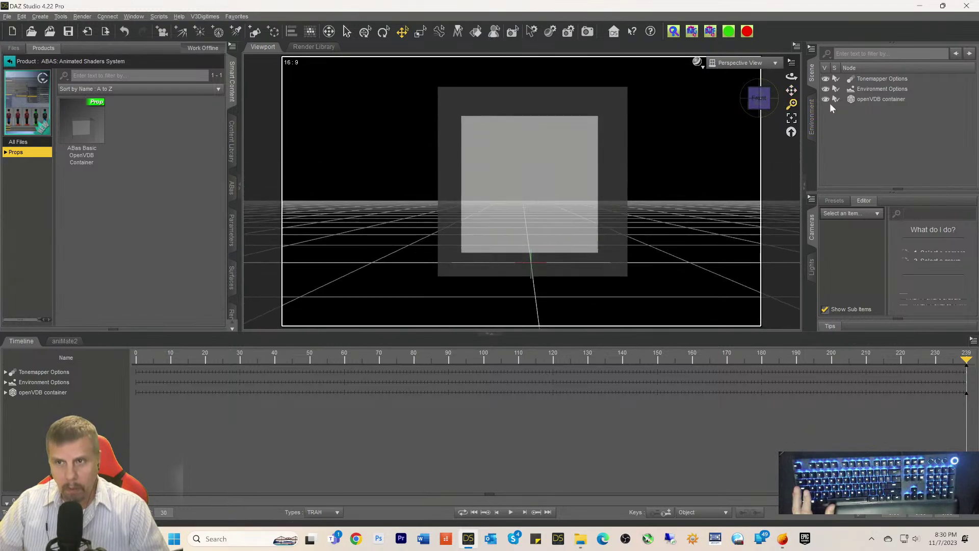
pyautogui.click(850, 100)
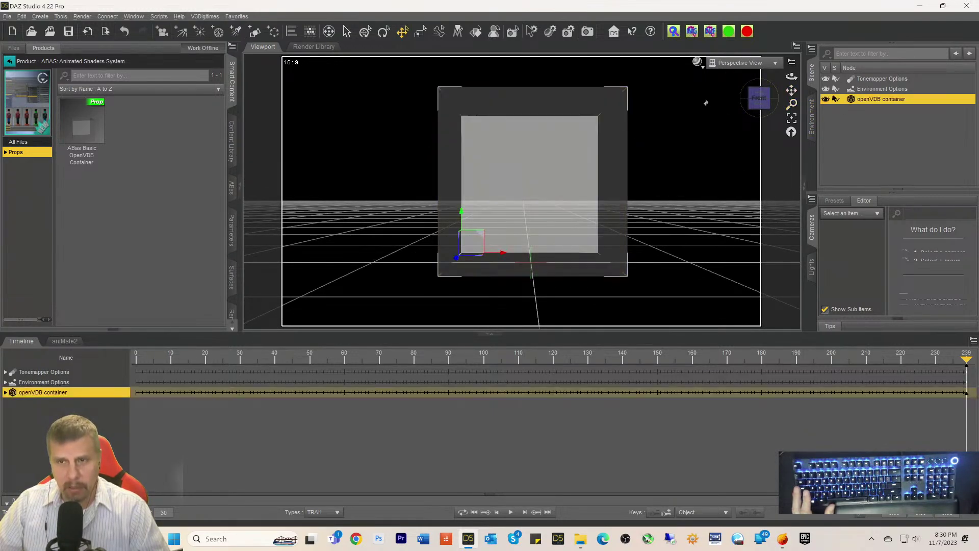
pyautogui.click(758, 97)
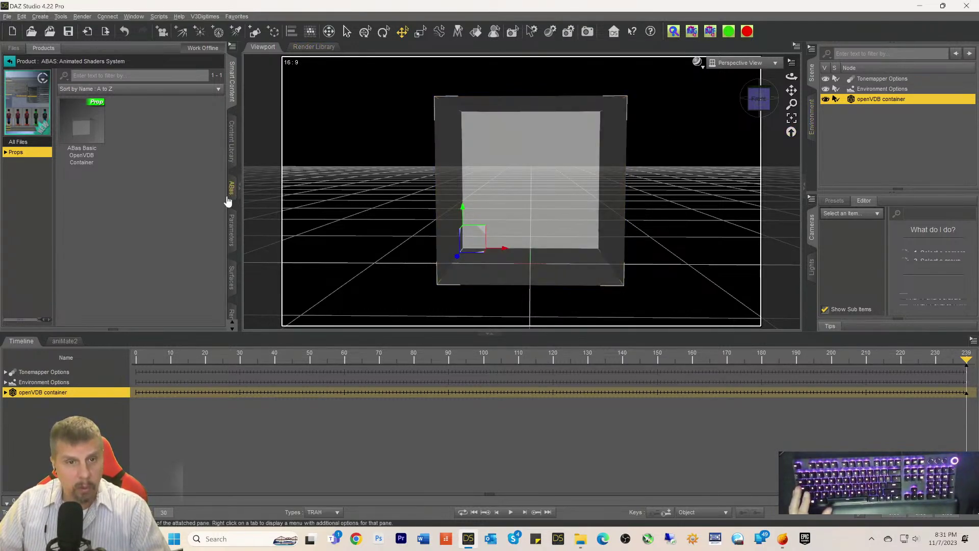
# Step: Examine the openVDB container's parameters, including its transform and display properties
pyautogui.click(232, 229)
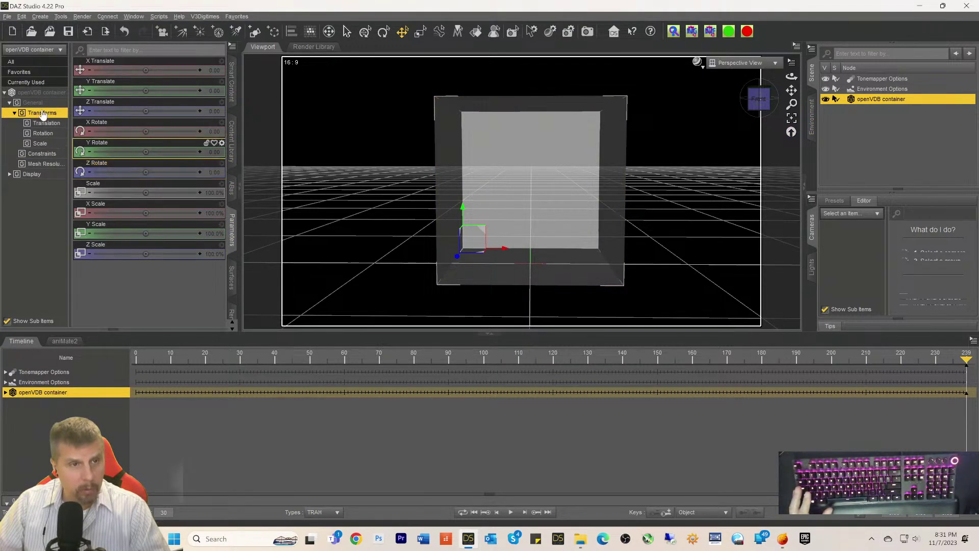
pyautogui.click(33, 93)
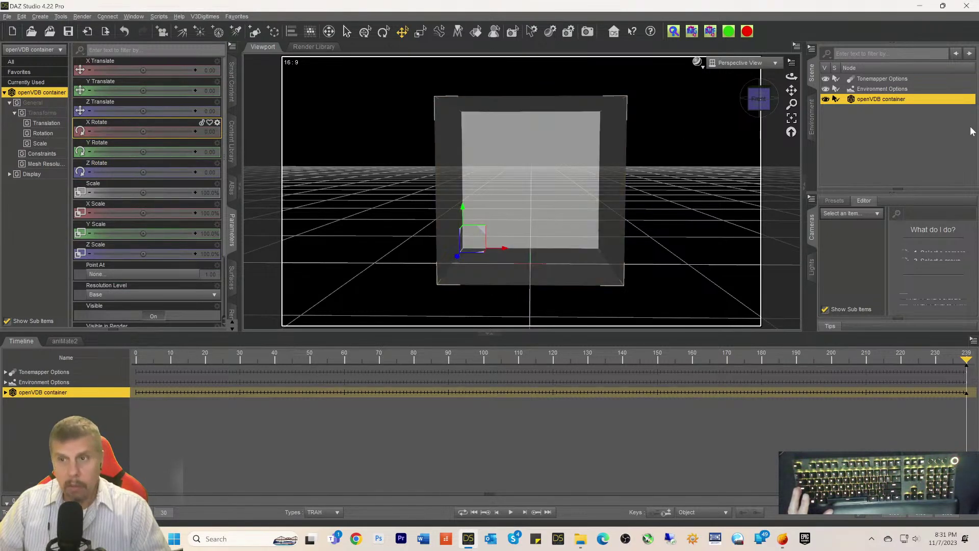
pyautogui.click(12, 176)
pyautogui.click(9, 174)
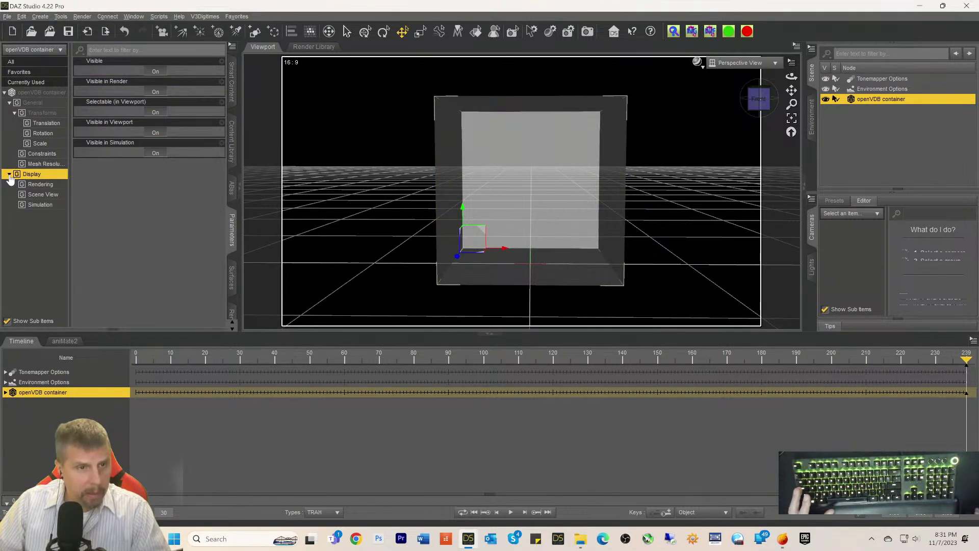
pyautogui.click(9, 175)
pyautogui.click(9, 175)
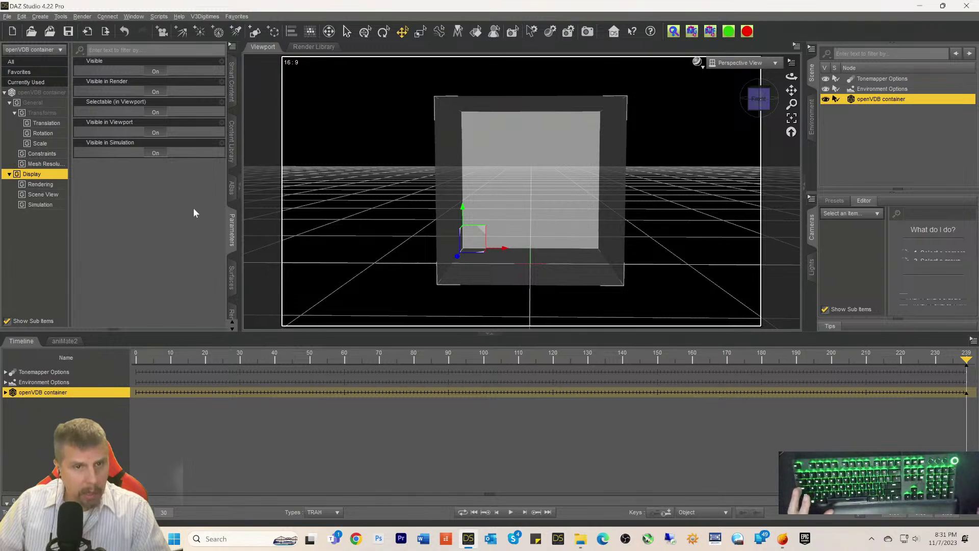
# Step: Show the surface properties of the openVDB container's Volume and open the Volume File choices
pyautogui.click(232, 286)
pyautogui.click(23, 111)
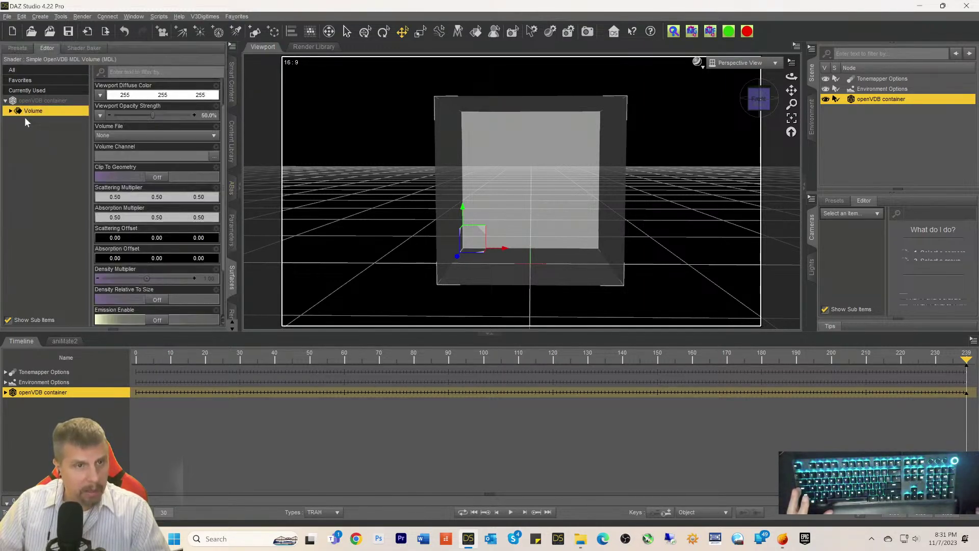
pyautogui.click(10, 111)
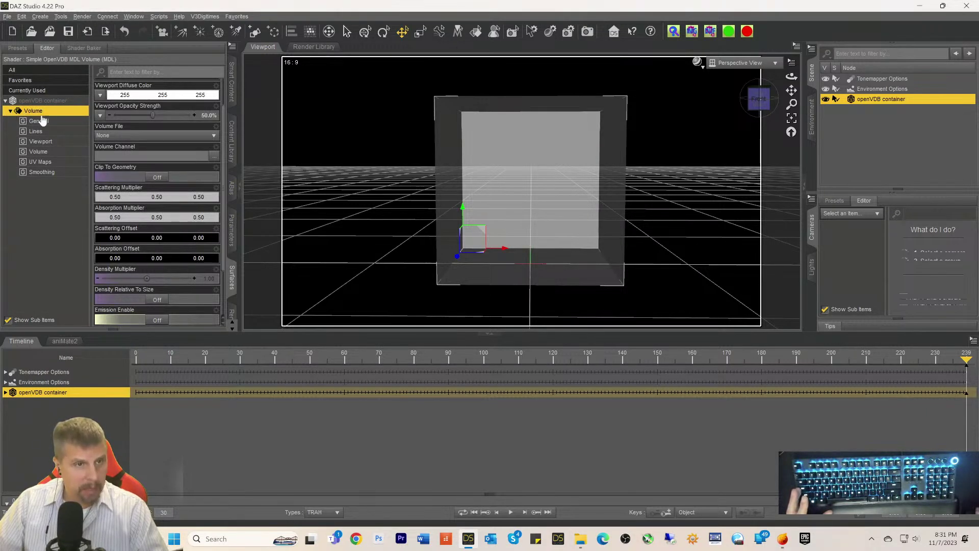
pyautogui.click(10, 111)
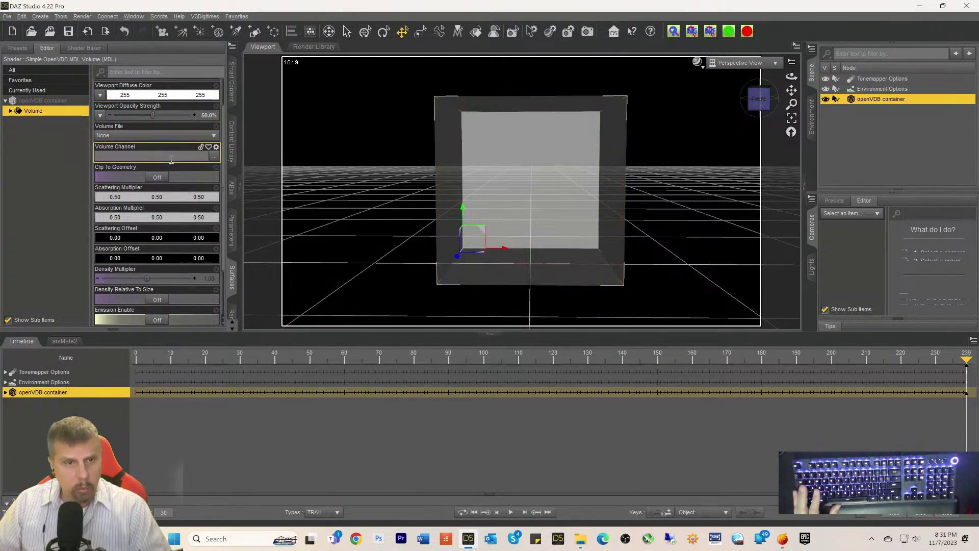
pyautogui.click(213, 136)
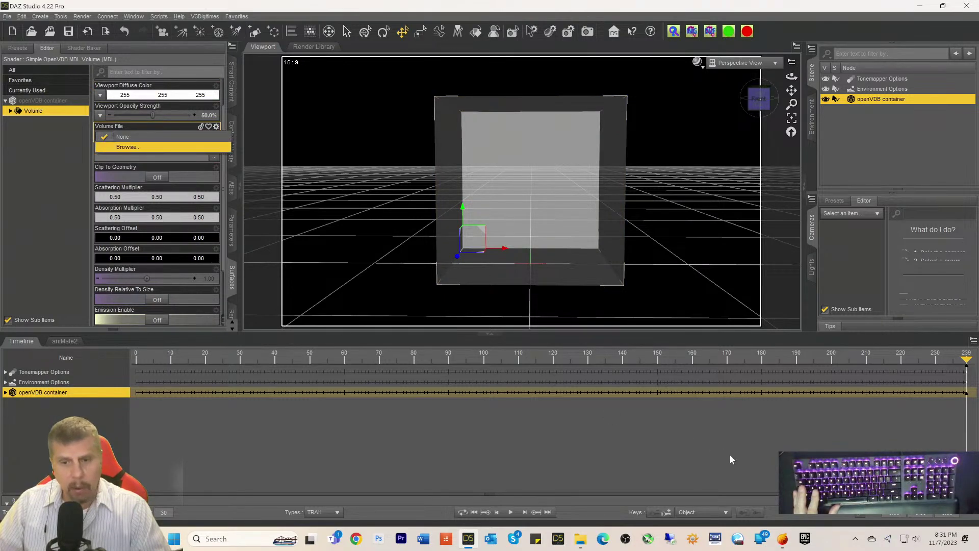
# Step: Switch to EmberGen, then to File Explorer, and look through the exported VDB Animation files in the 1AEmberGen folder
pyautogui.click(782, 539)
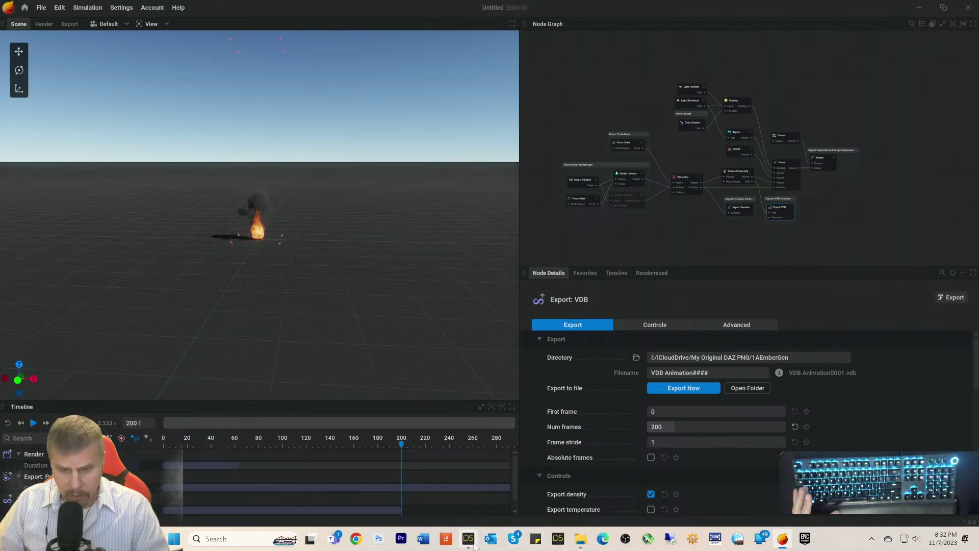
pyautogui.click(581, 540)
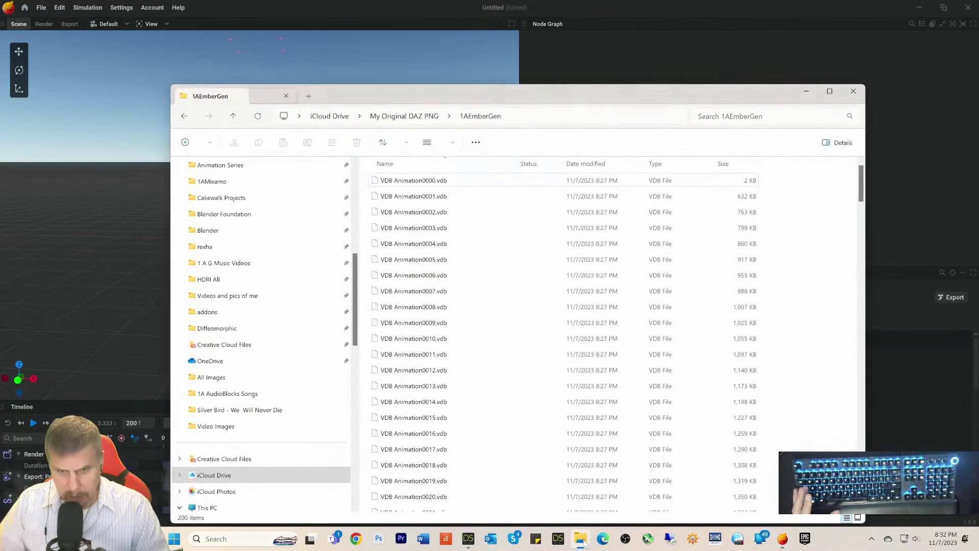
pyautogui.scroll(-4, 481, 315)
pyautogui.scroll(-20, 459, 380)
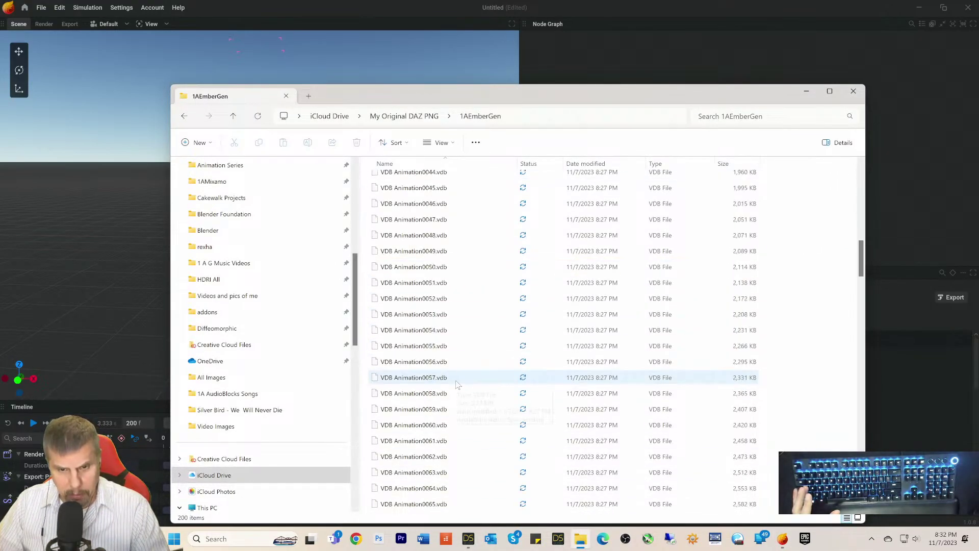
# Step: Look through the numbered VDB Animation files in the 1AEmberGen folder down to the last frame, and return to EmberGen
pyautogui.scroll(-20, 457, 385)
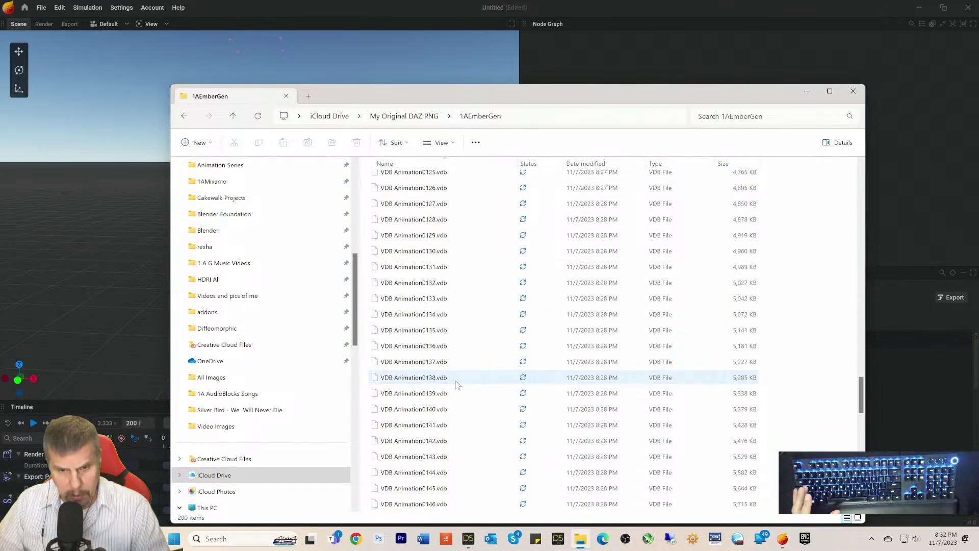
pyautogui.scroll(-8, 457, 384)
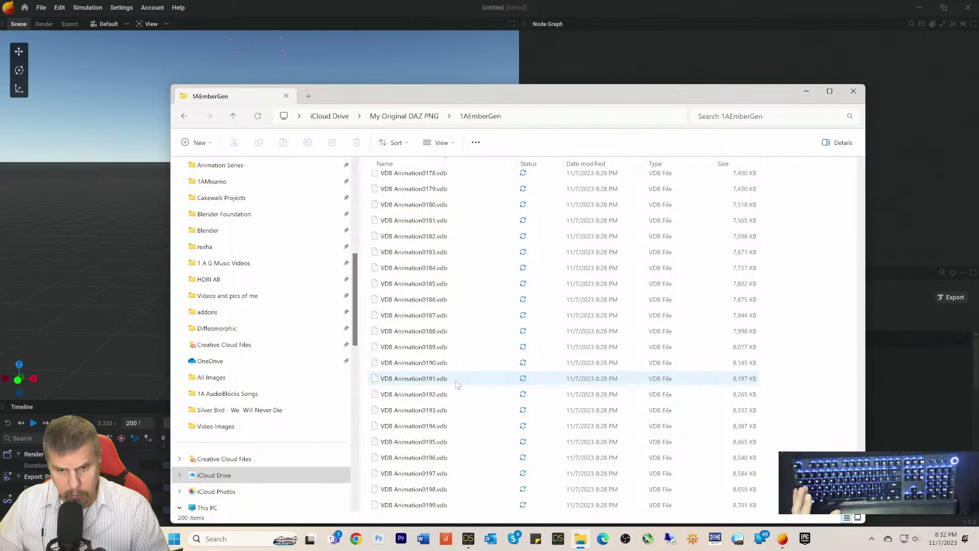
pyautogui.scroll(20, 458, 384)
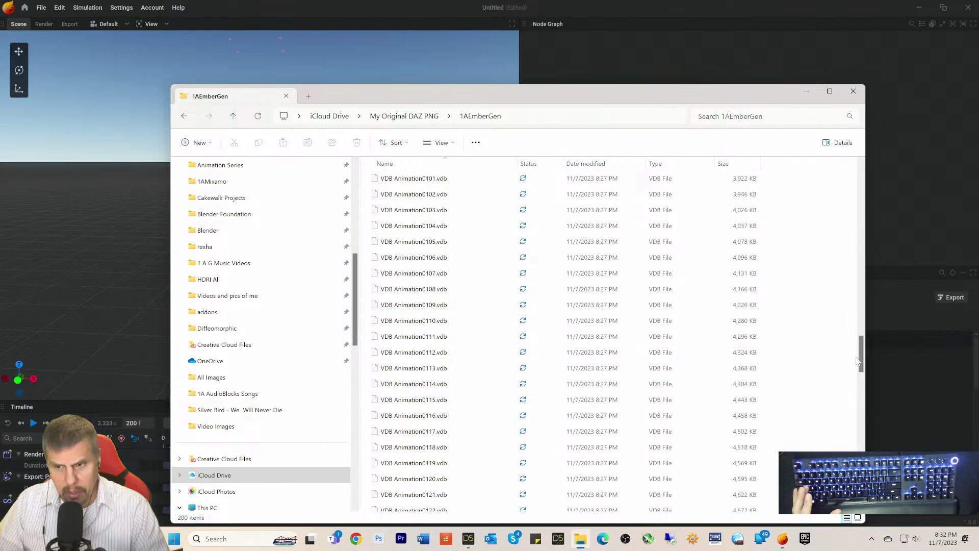
pyautogui.click(857, 331)
pyautogui.moveTo(857, 330); pyautogui.dragTo(836, 510)
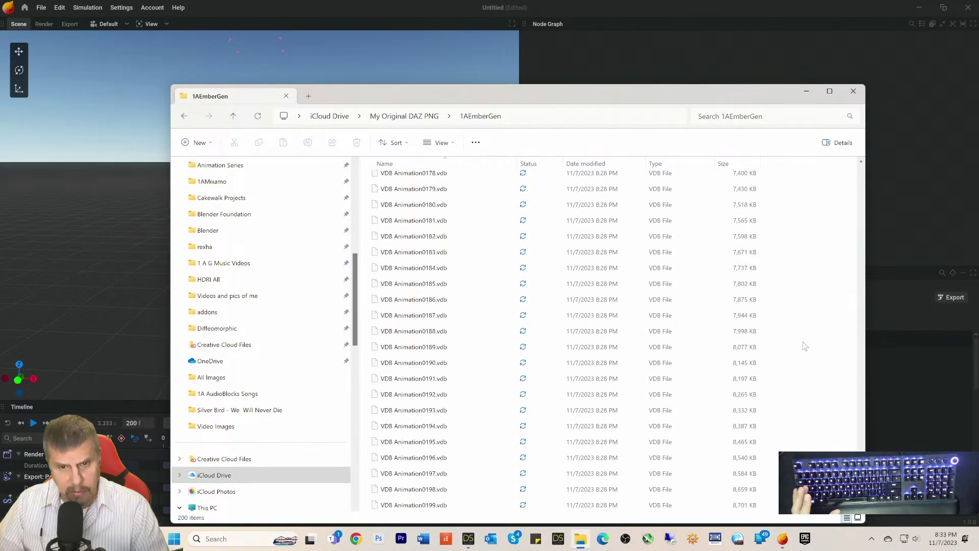
pyautogui.click(806, 90)
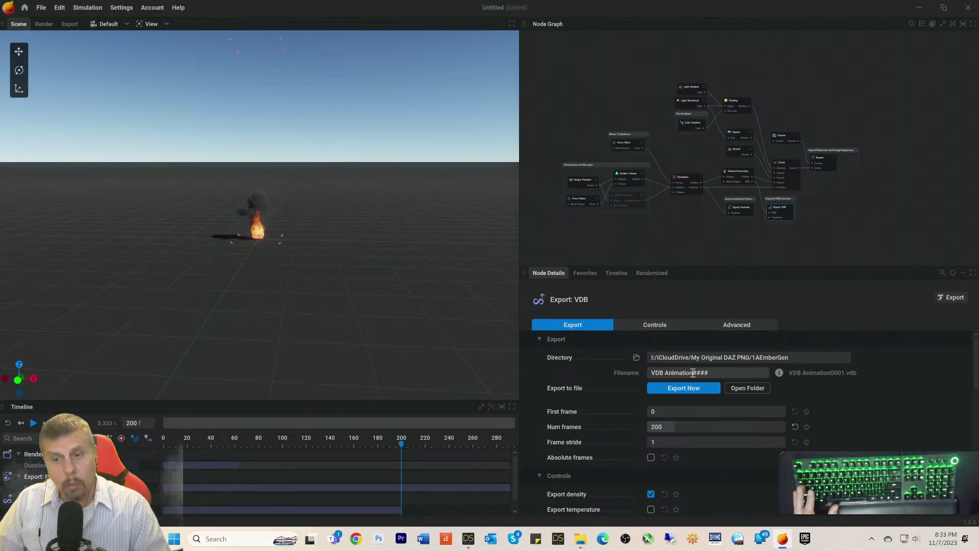
# Step: Examine the VDB export's filename pattern, its example filename and the available frame-number placeholders
pyautogui.moveTo(781, 373)
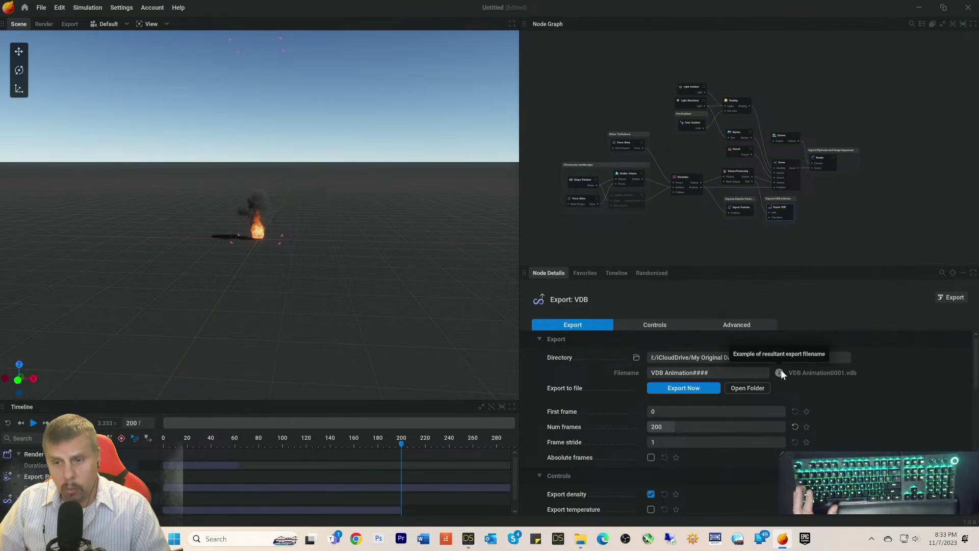
pyautogui.click(743, 374)
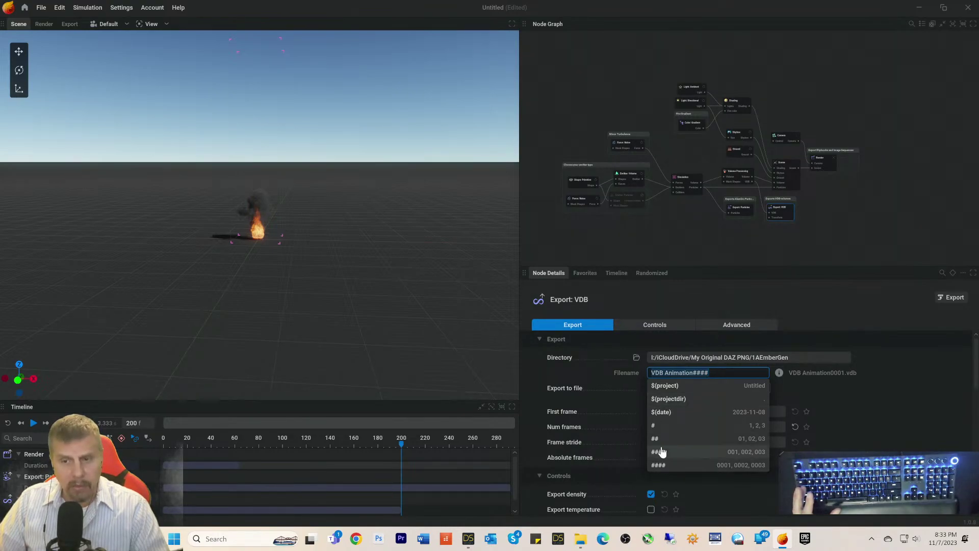
pyautogui.click(917, 372)
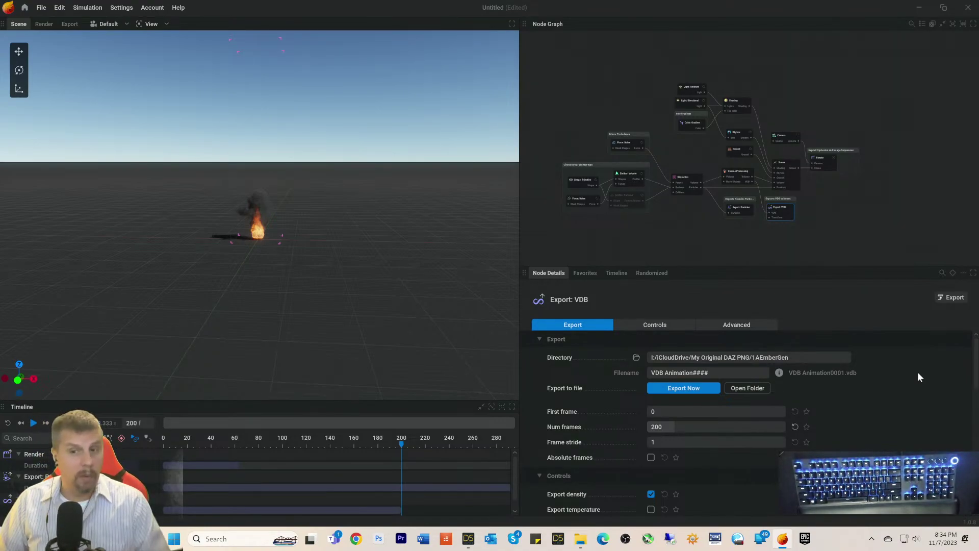
pyautogui.click(704, 373)
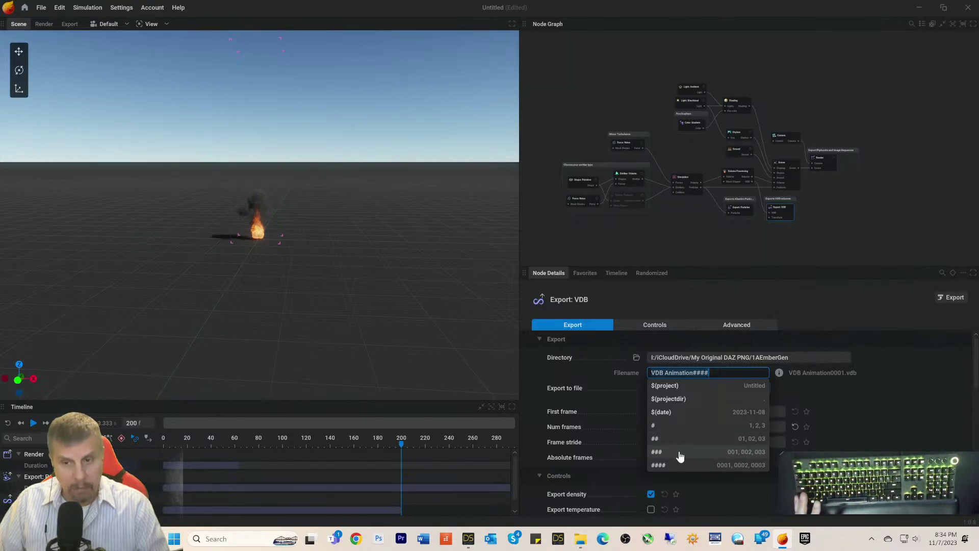
pyautogui.click(891, 422)
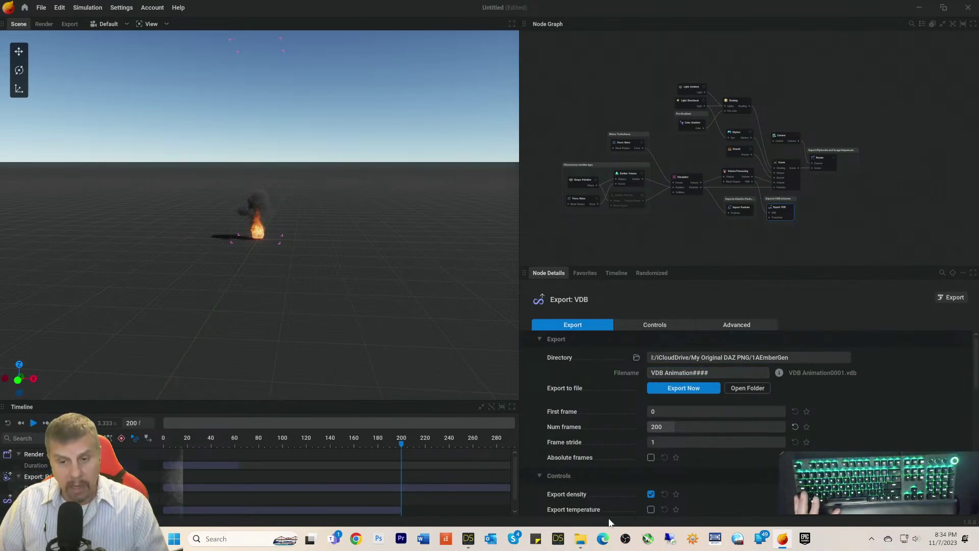
# Step: Switch to File Explorer and check the numbering of the VDB Animation sequence at its last and first files
pyautogui.click(581, 538)
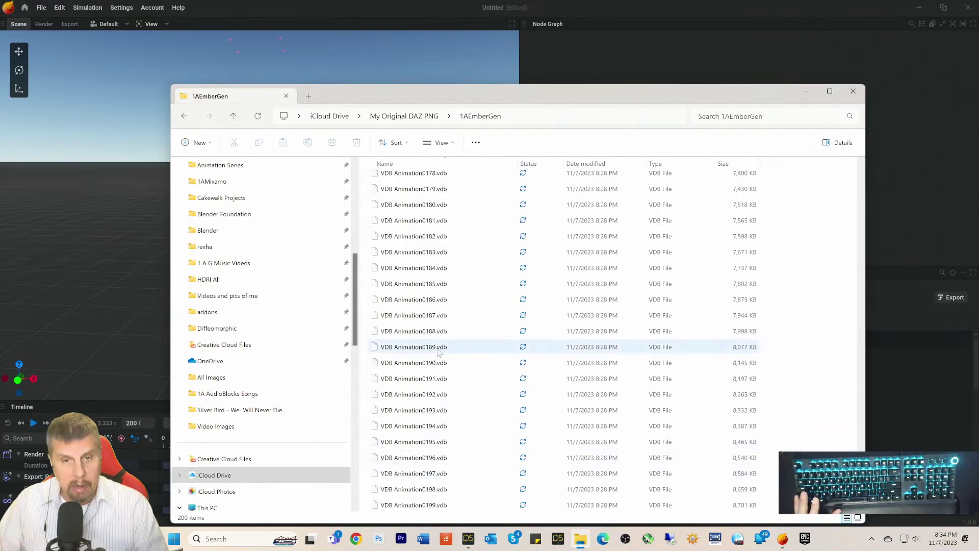
pyautogui.scroll(18, 437, 332)
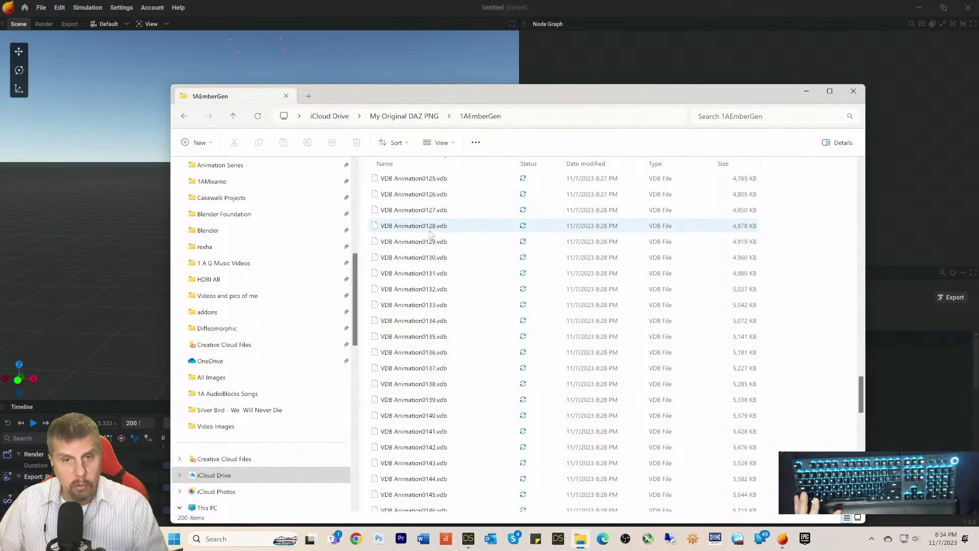
pyautogui.scroll(9, 430, 234)
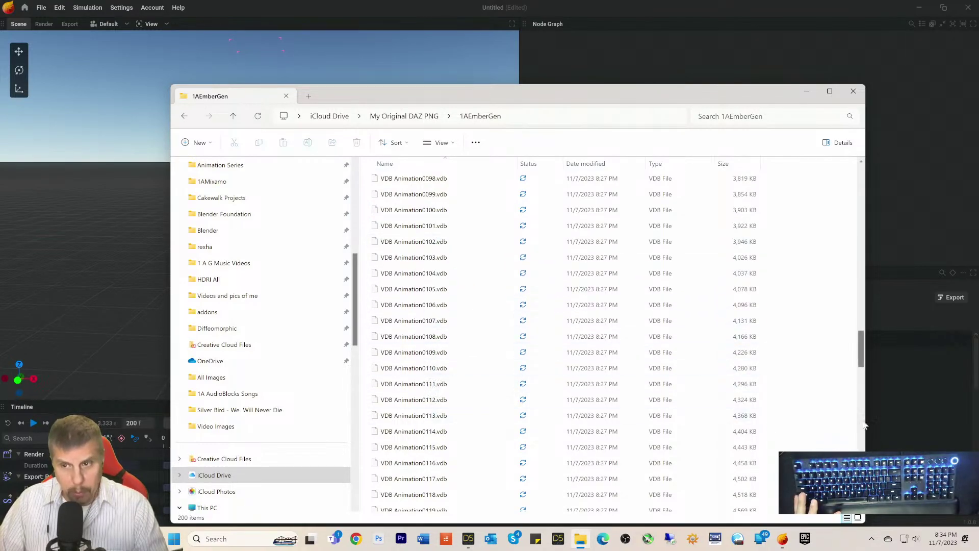
pyautogui.moveTo(863, 357); pyautogui.dragTo(839, 525)
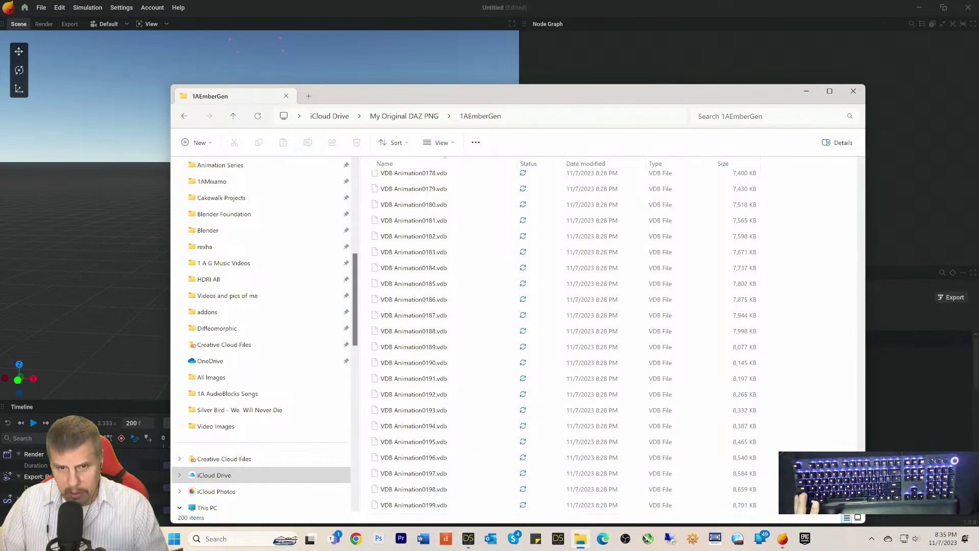
pyautogui.moveTo(862, 491); pyautogui.dragTo(845, 162)
pyautogui.click(429, 183)
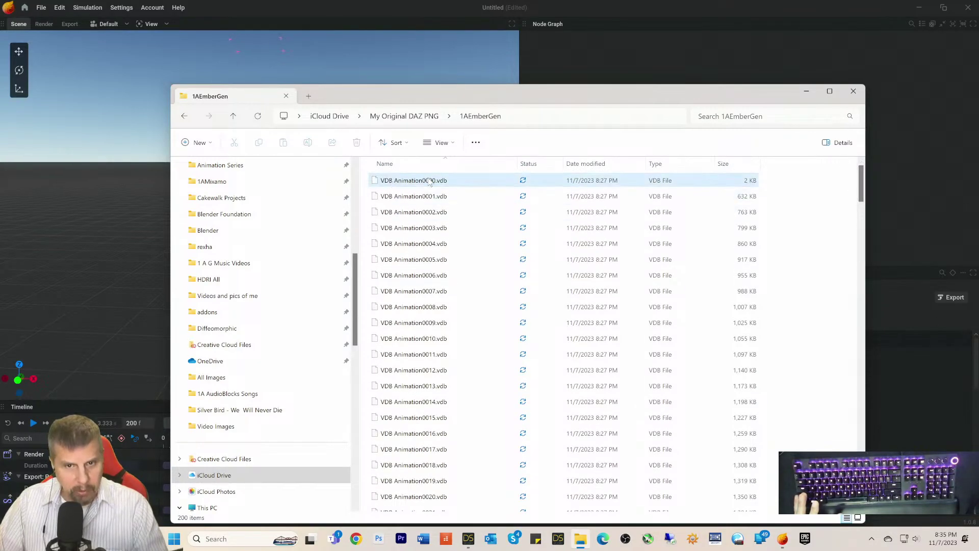
pyautogui.click(451, 199)
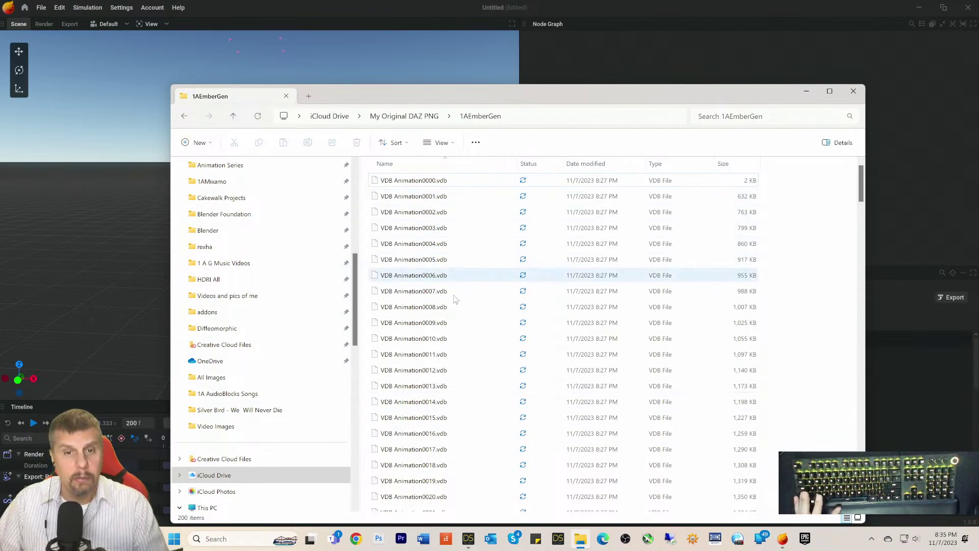
# Step: Switch back to EmberGen and review the filename numbering choices of the Export VDB node
pyautogui.click(764, 41)
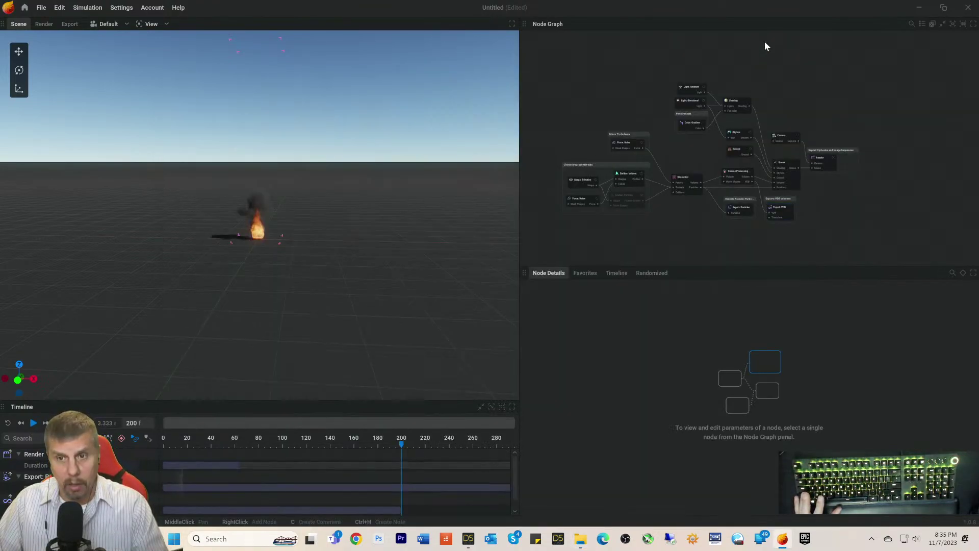
pyautogui.click(784, 212)
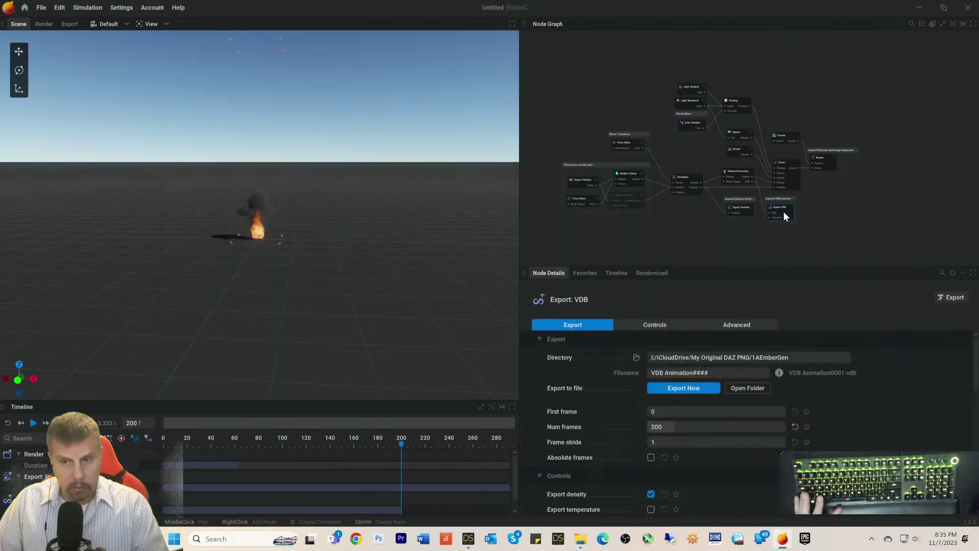
pyautogui.click(721, 373)
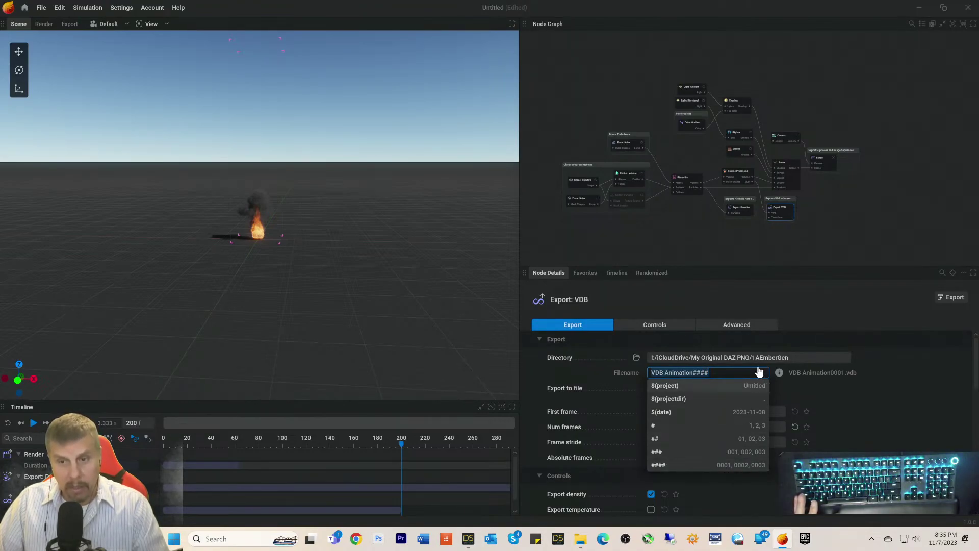
pyautogui.click(844, 351)
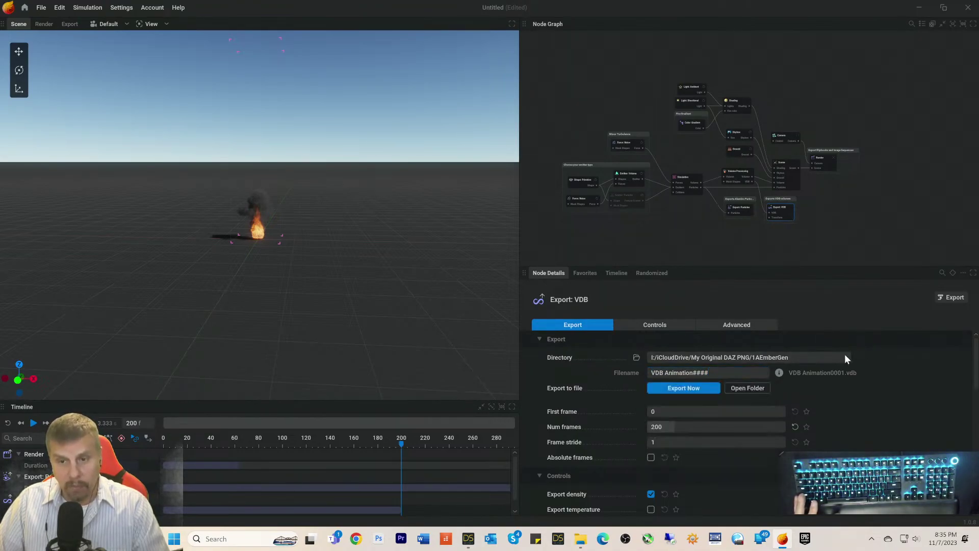
pyautogui.click(713, 373)
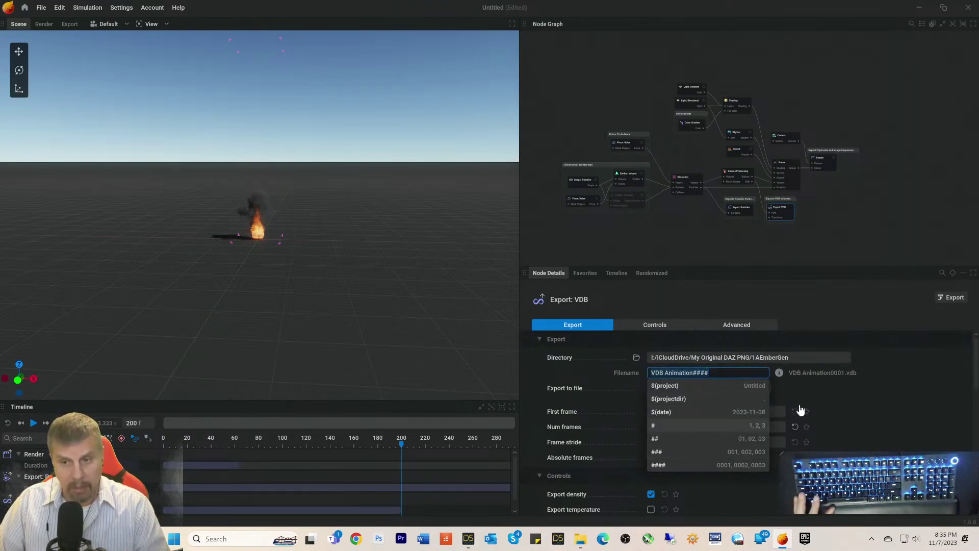
pyautogui.click(878, 401)
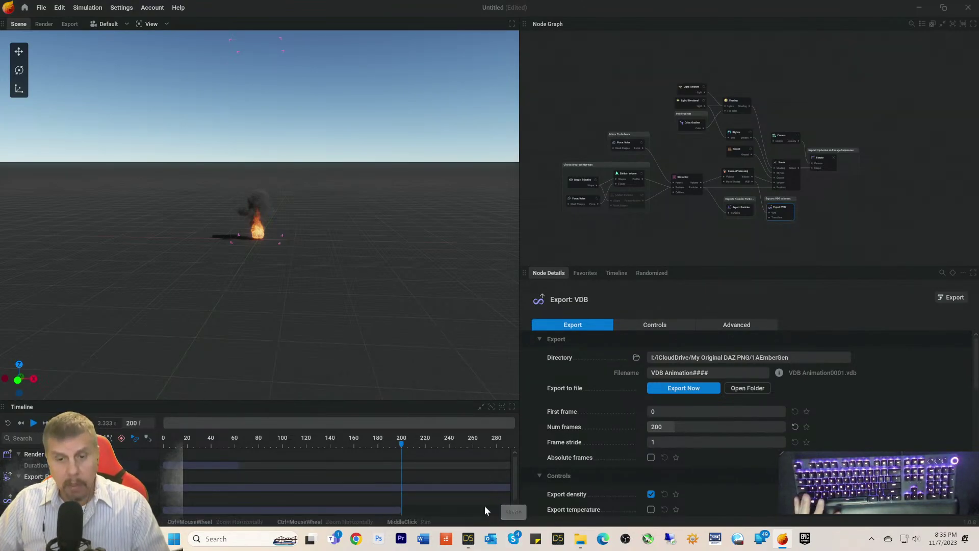
# Step: Switch to DAZ Studio and show the ABas animated shaders pane
pyautogui.click(467, 540)
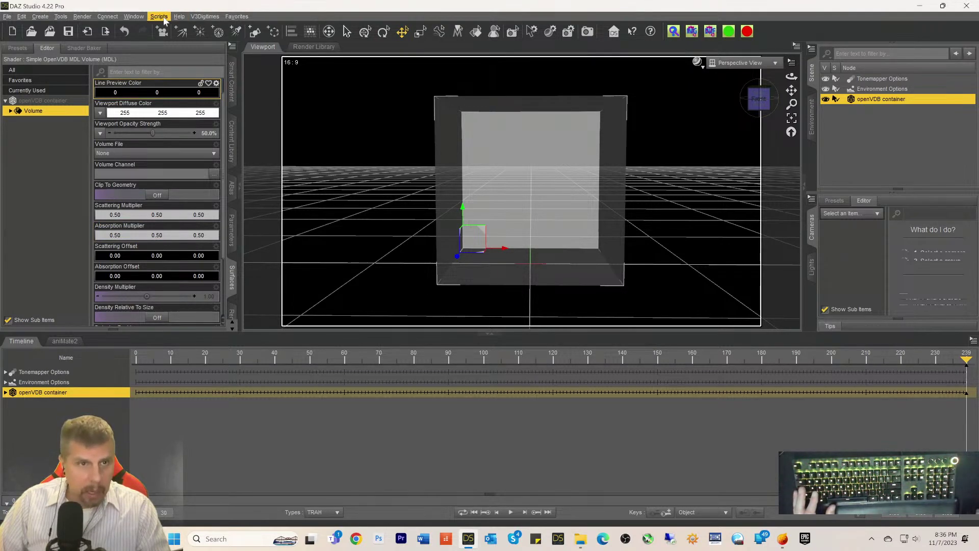
pyautogui.click(134, 16)
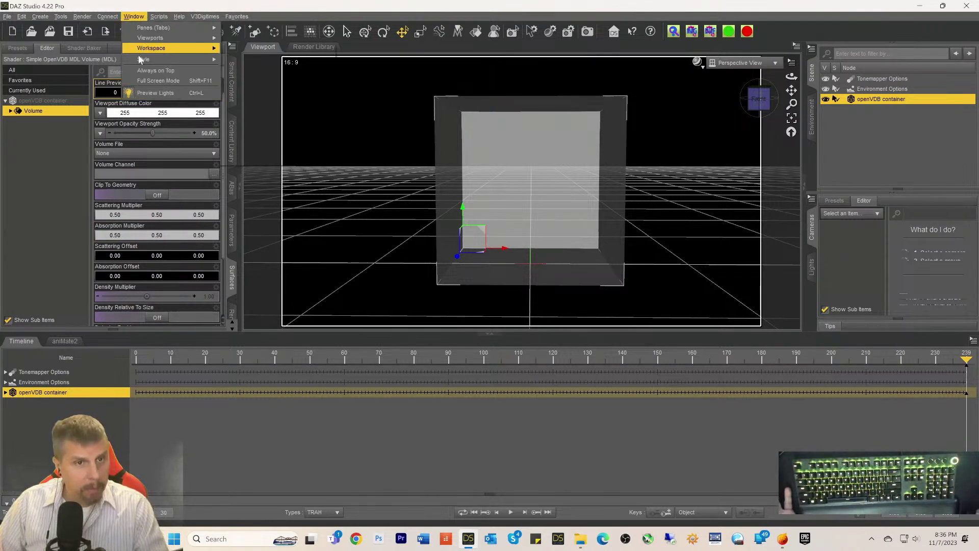
pyautogui.moveTo(141, 61)
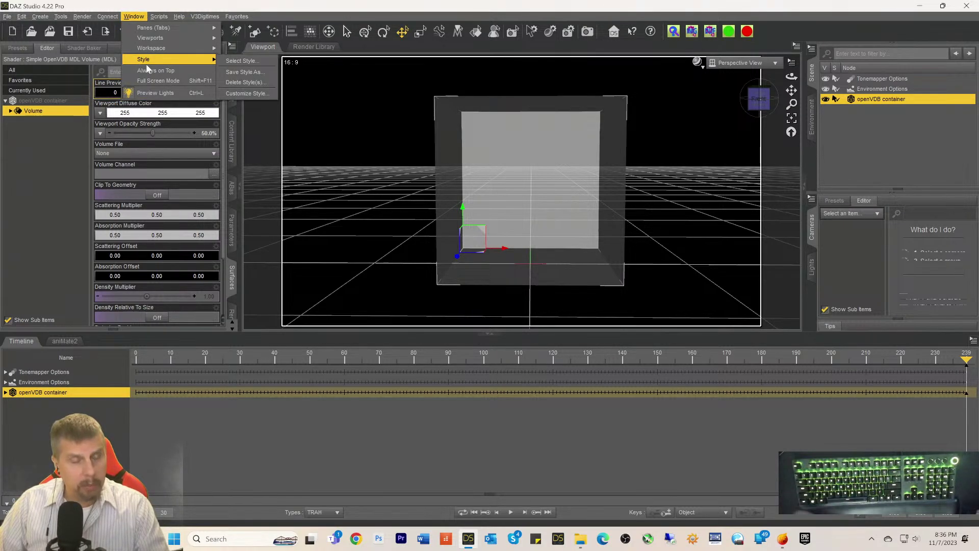
pyautogui.moveTo(153, 27)
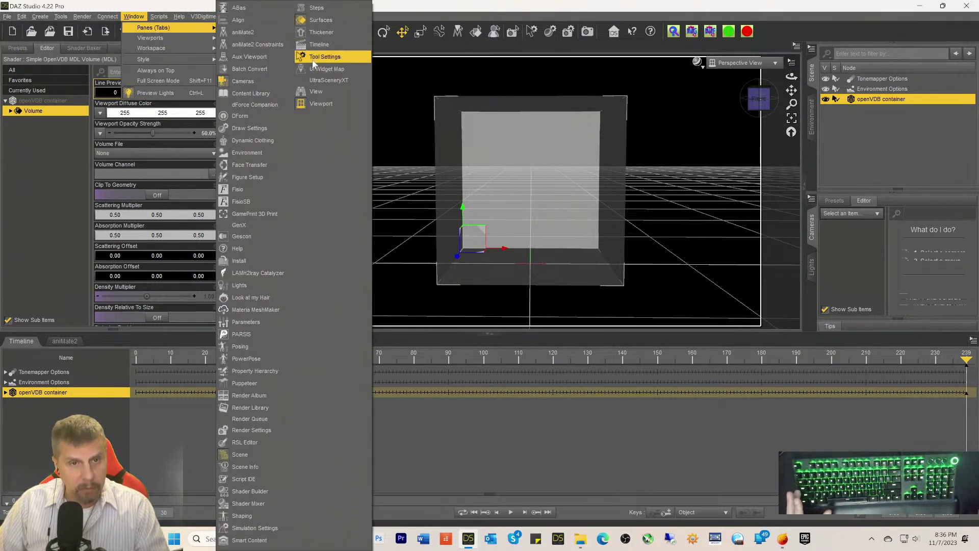
pyautogui.click(242, 8)
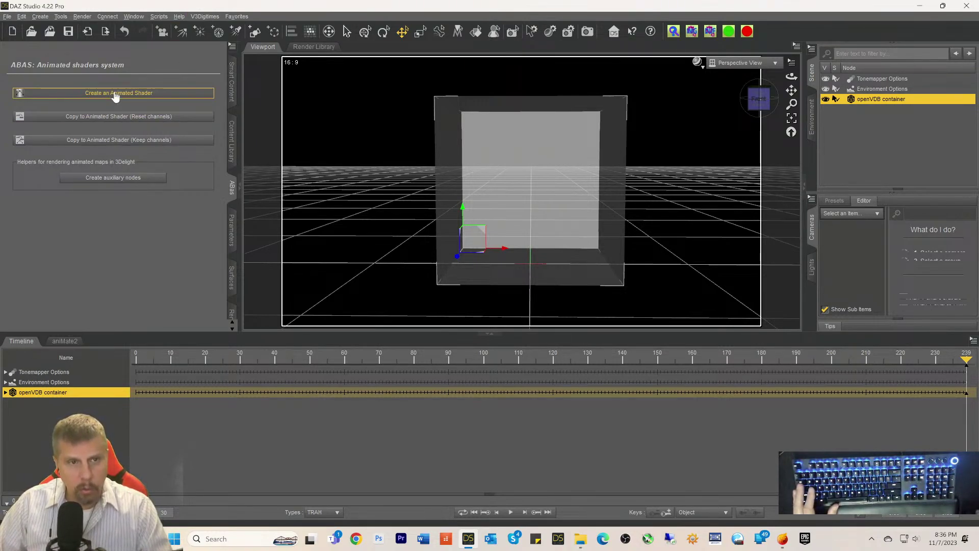
pyautogui.click(133, 17)
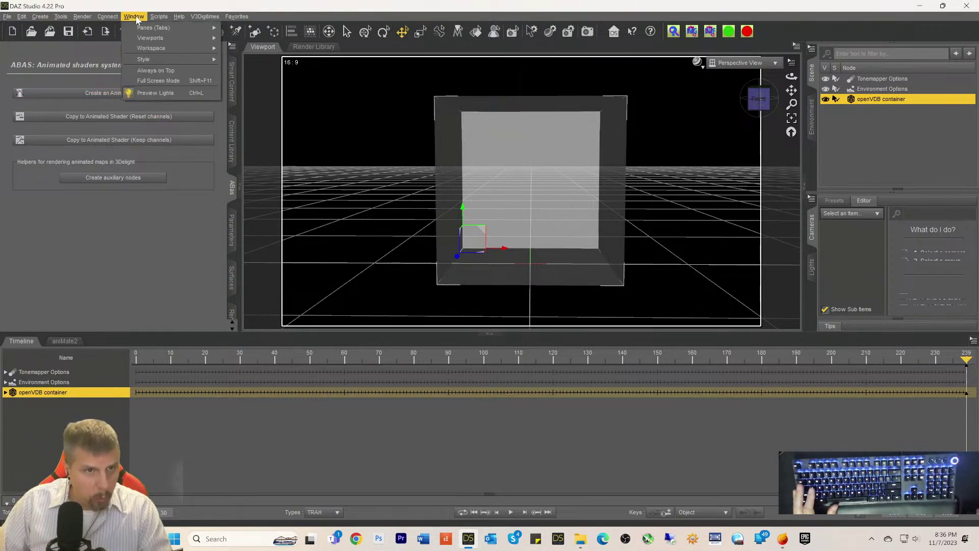
pyautogui.moveTo(141, 31)
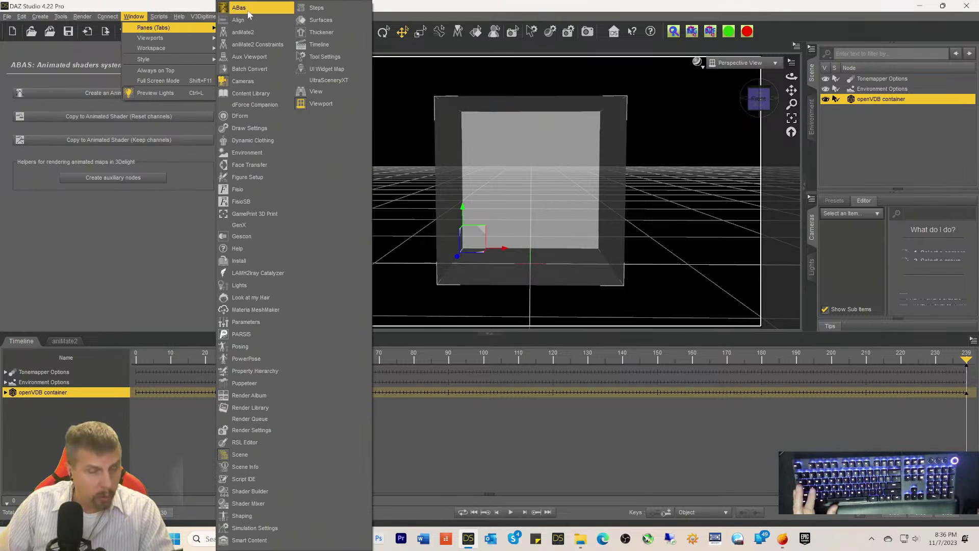
pyautogui.click(250, 9)
pyautogui.click(158, 17)
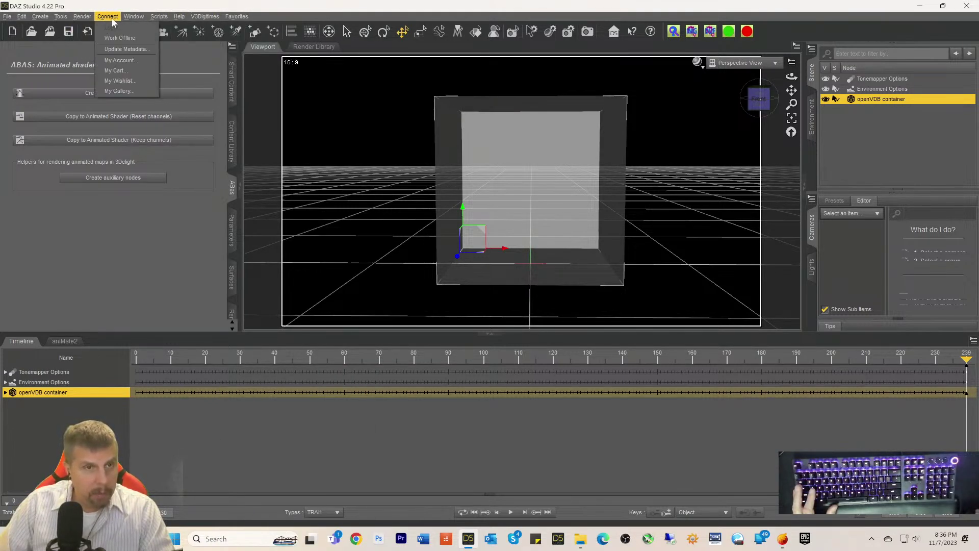
pyautogui.moveTo(103, 22)
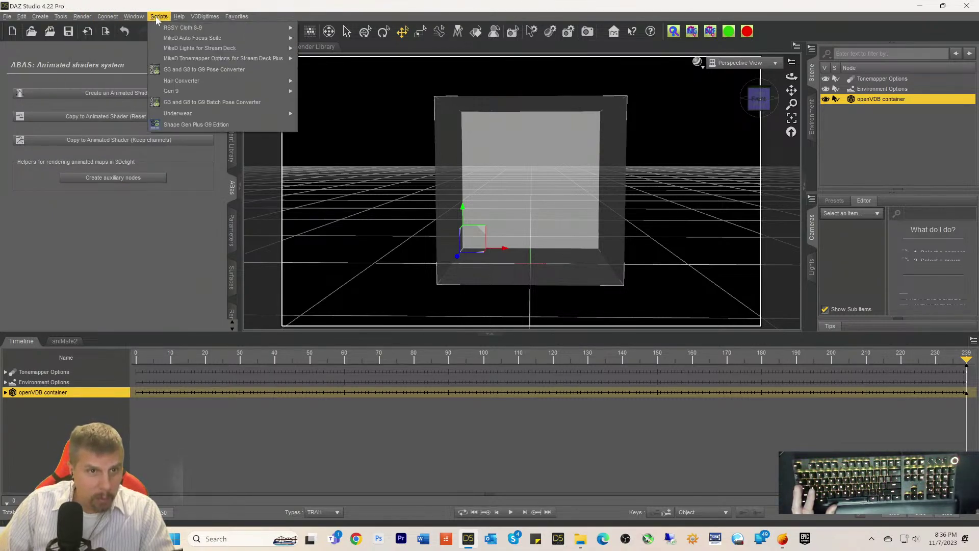
pyautogui.moveTo(181, 17)
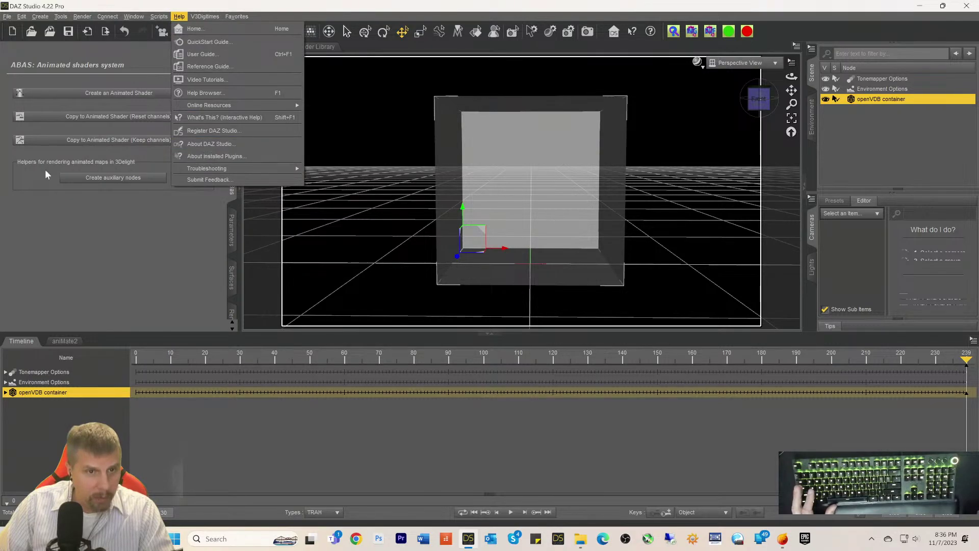
pyautogui.click(67, 258)
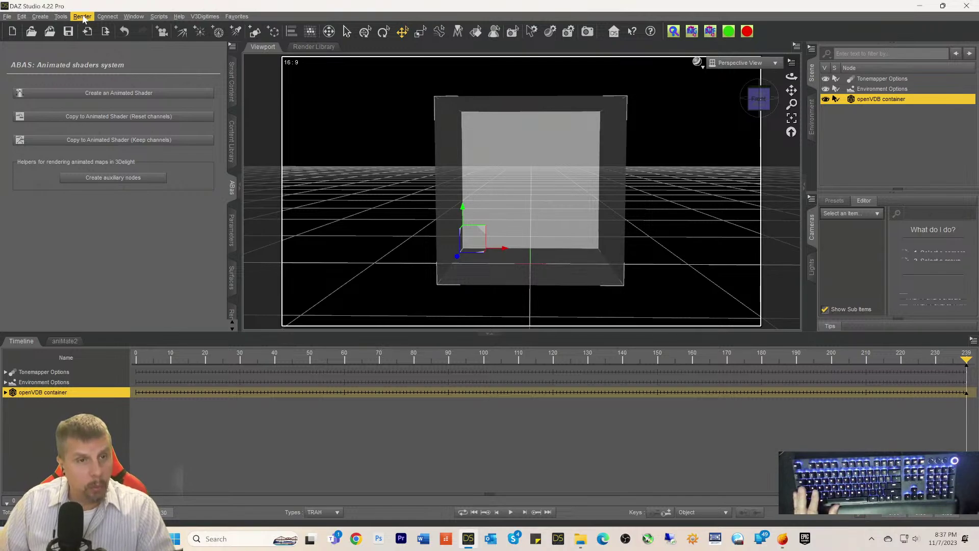
# Step: Create an ABas animated shader for the selected openVDB container, accepting the suggested name Animated Shader
pyautogui.click(109, 95)
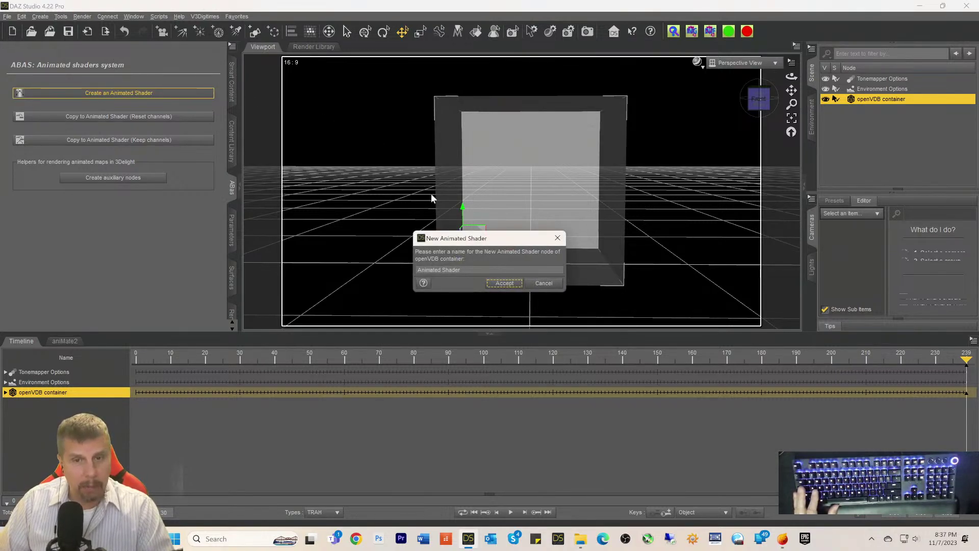
pyautogui.click(502, 283)
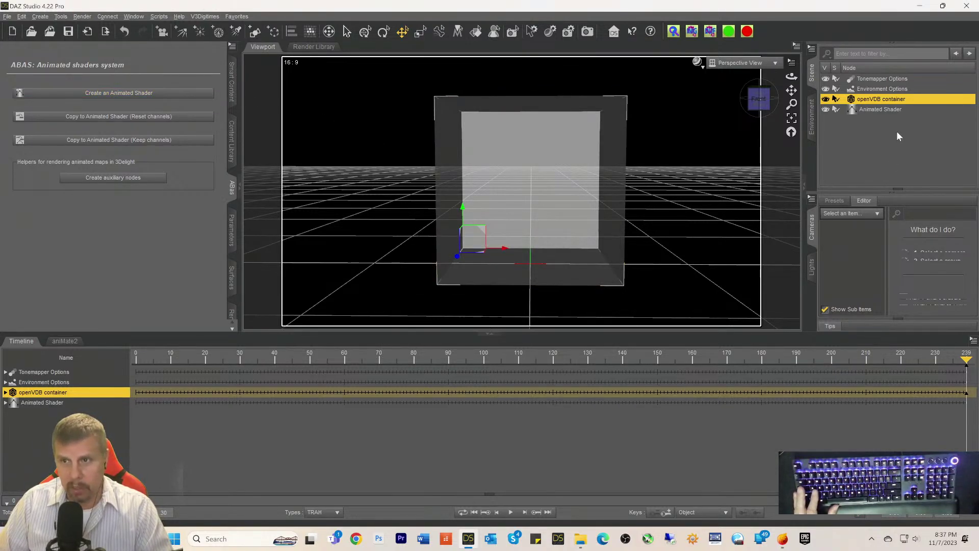
# Step: Parent the Animated Shader node under the openVDB container in the scene hierarchy
pyautogui.click(857, 110)
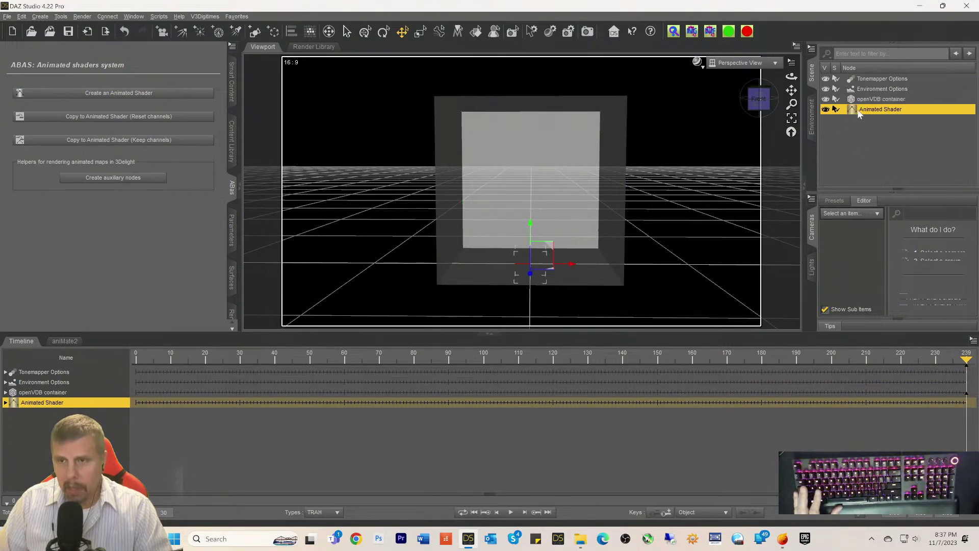
pyautogui.moveTo(854, 113); pyautogui.dragTo(862, 100)
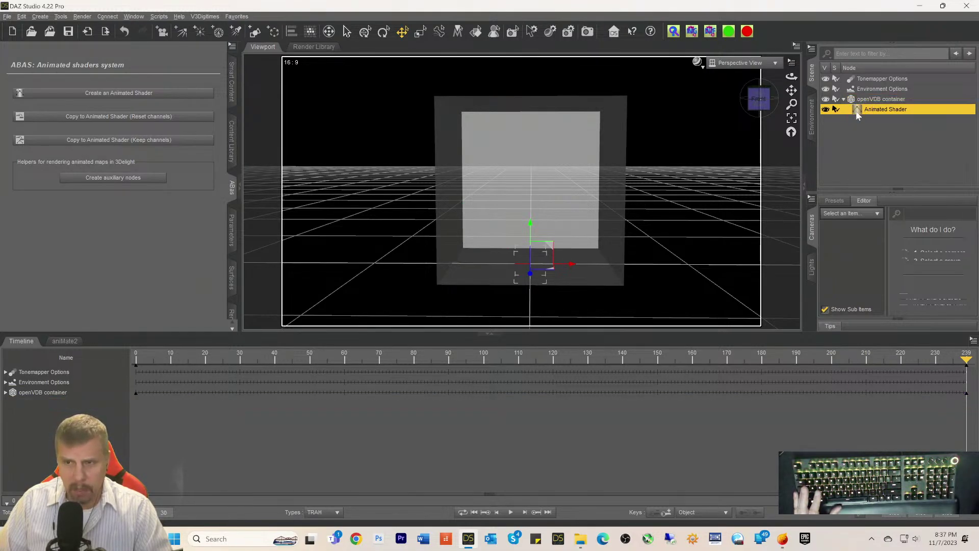
pyautogui.click(857, 111)
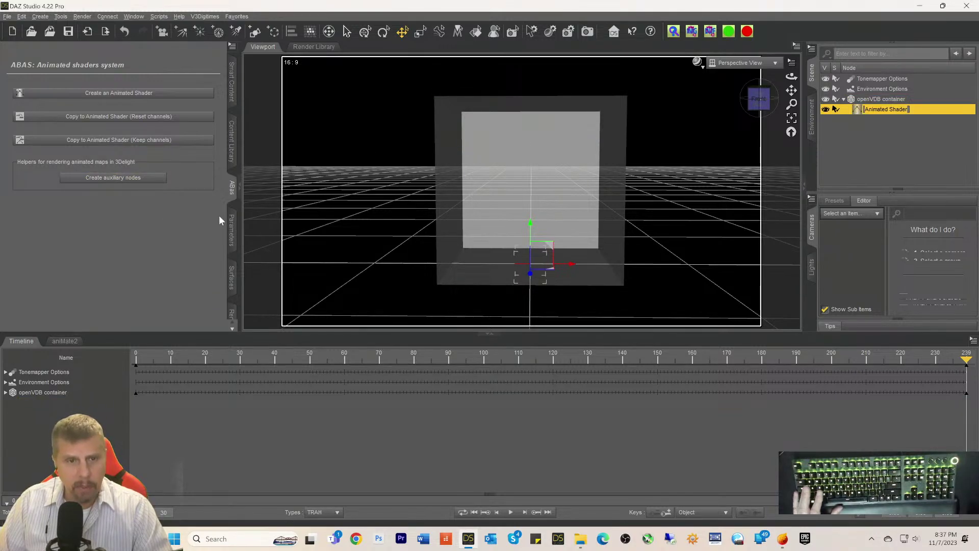
# Step: Review the Animated Shader's parameters, from the enable and files animation switches through the volume density and emission settings
pyautogui.click(231, 231)
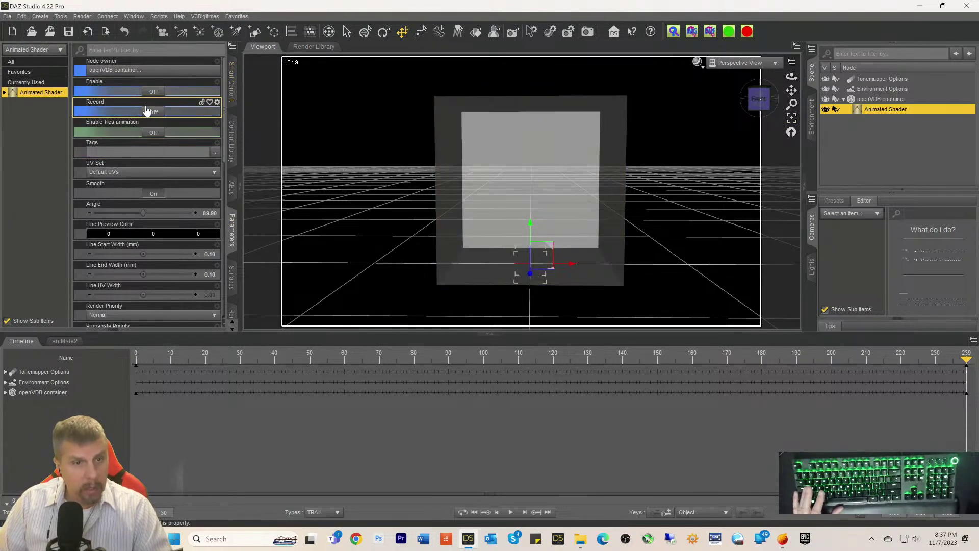
pyautogui.scroll(-3, 151, 171)
pyautogui.scroll(-3, 149, 169)
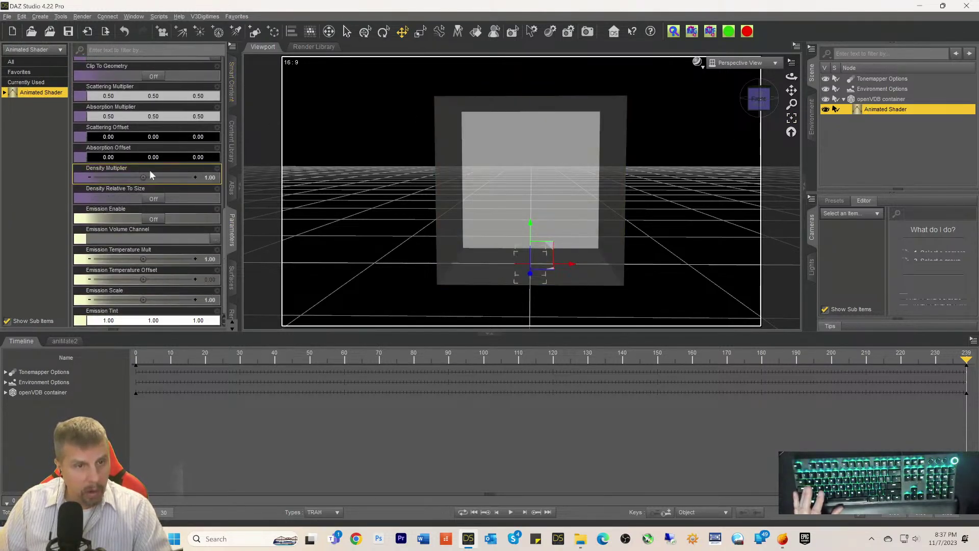
pyautogui.scroll(-3, 153, 189)
pyautogui.scroll(6, 153, 194)
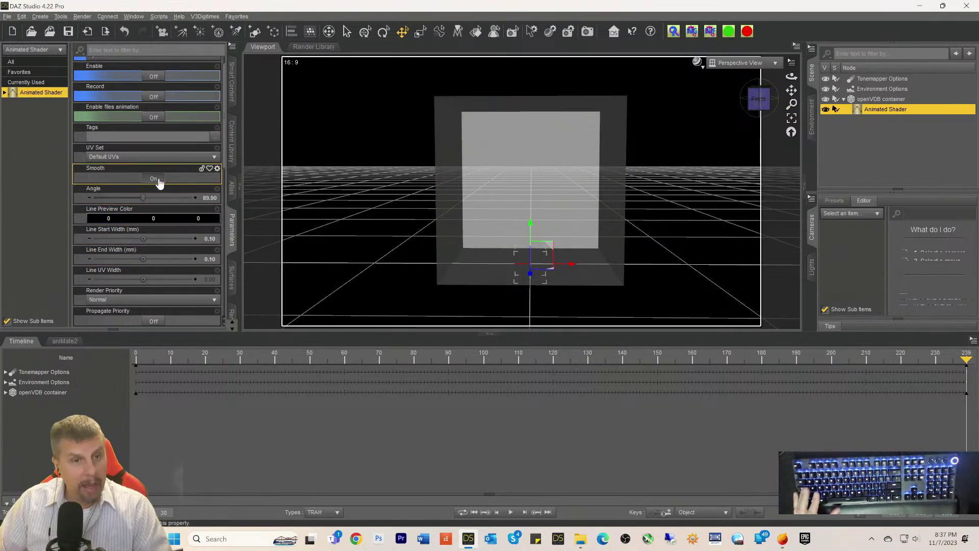
pyautogui.scroll(1, 143, 180)
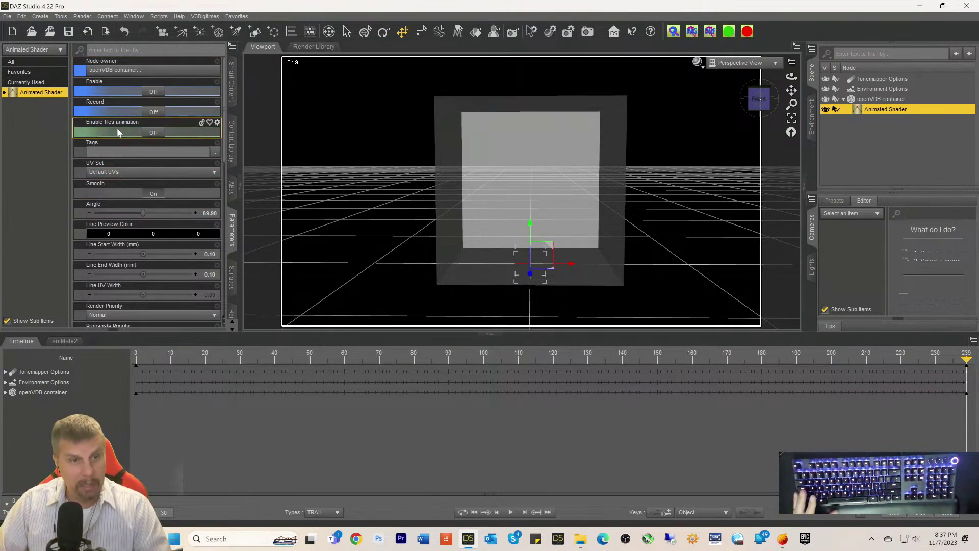
pyautogui.scroll(-10, 117, 128)
pyautogui.scroll(3, 116, 206)
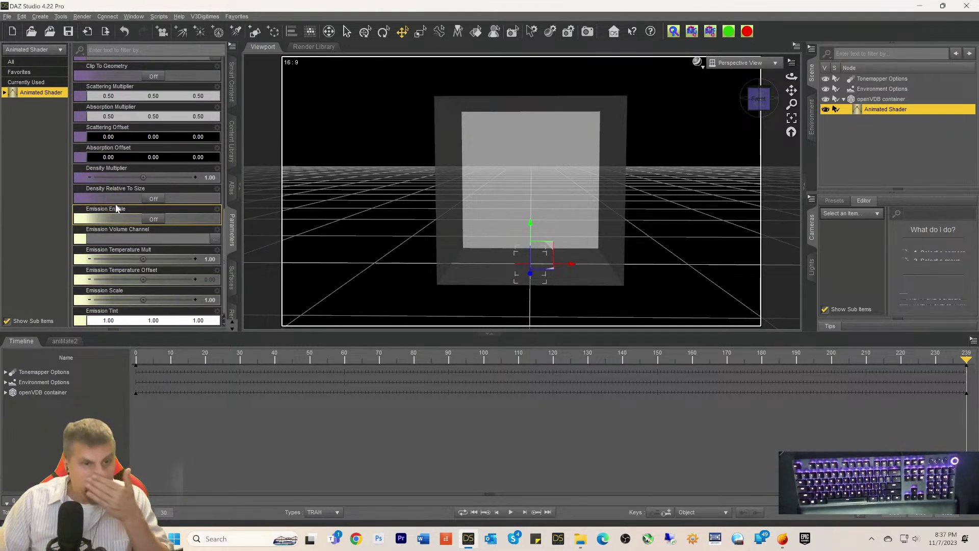
pyautogui.scroll(7, 108, 194)
pyautogui.scroll(7, 108, 194)
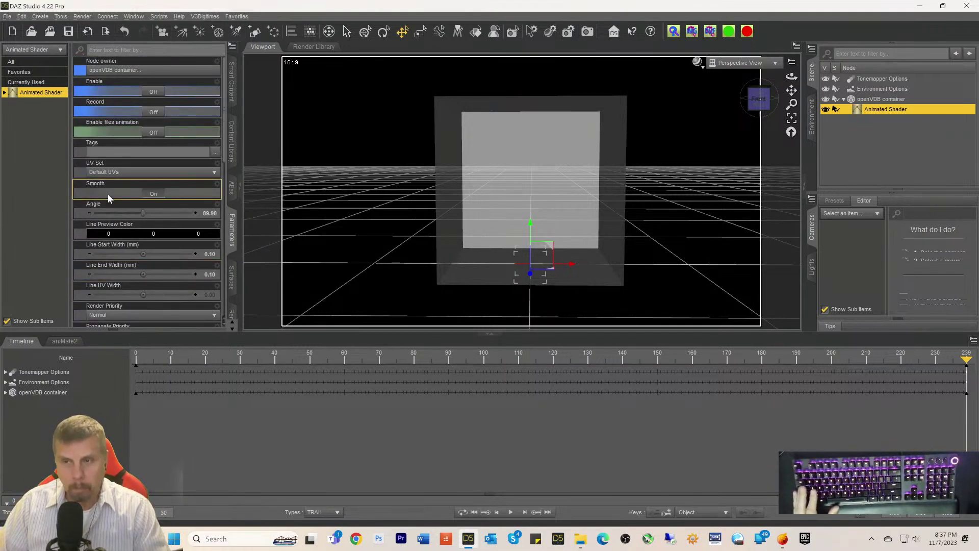
# Step: Load VDB Animation0000.vdb from the 1AEmberGen folder as the Volume File of the openVDB container's Volume surface
pyautogui.click(863, 100)
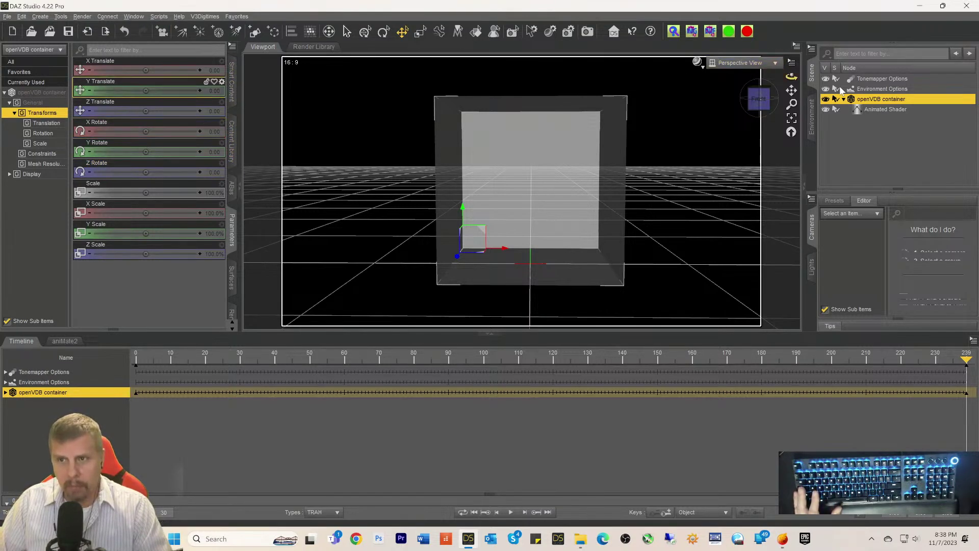
pyautogui.click(233, 278)
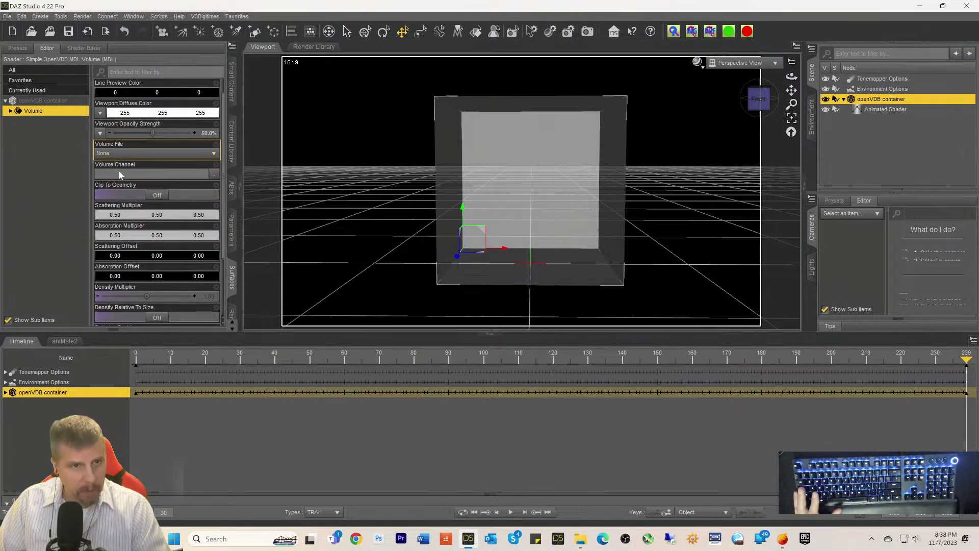
pyautogui.click(214, 174)
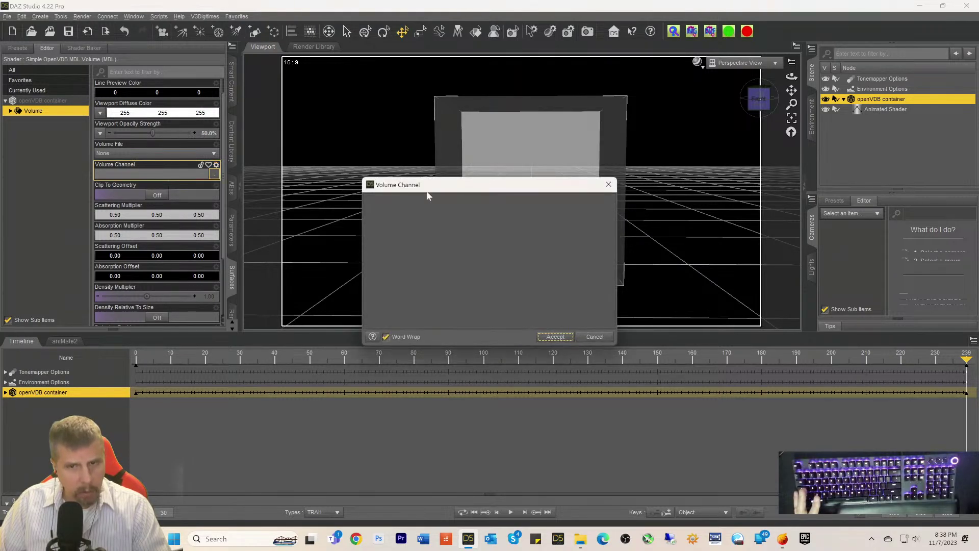
pyautogui.click(595, 336)
pyautogui.click(139, 153)
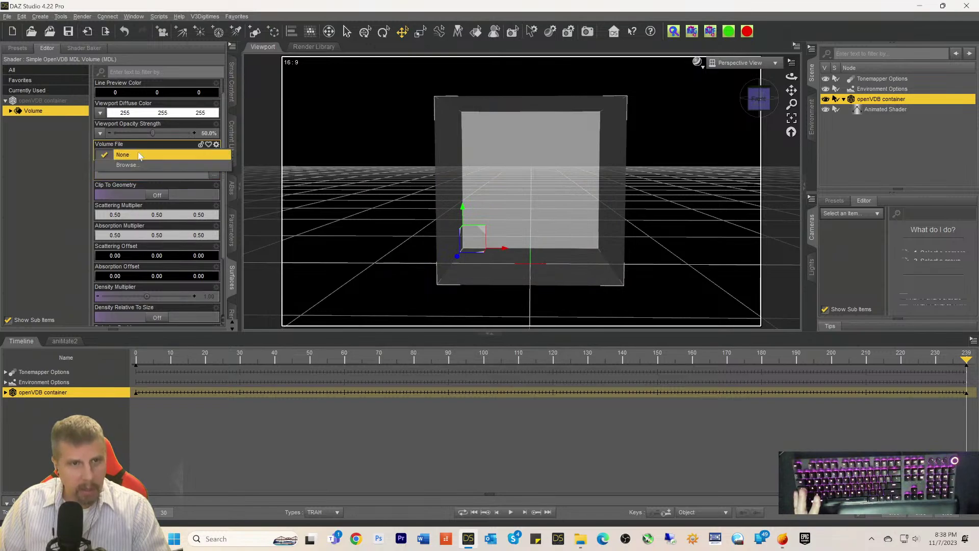
pyautogui.click(128, 165)
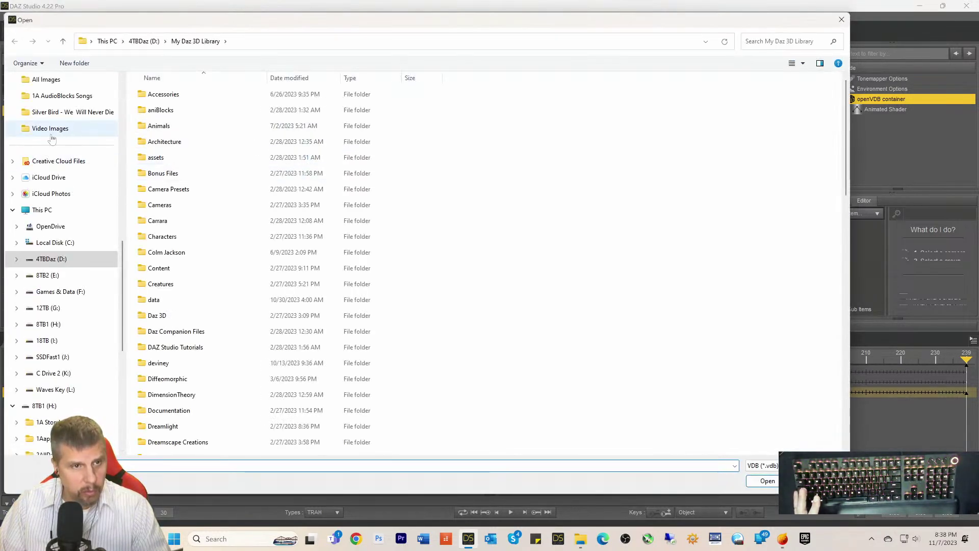
pyautogui.scroll(10, 57, 162)
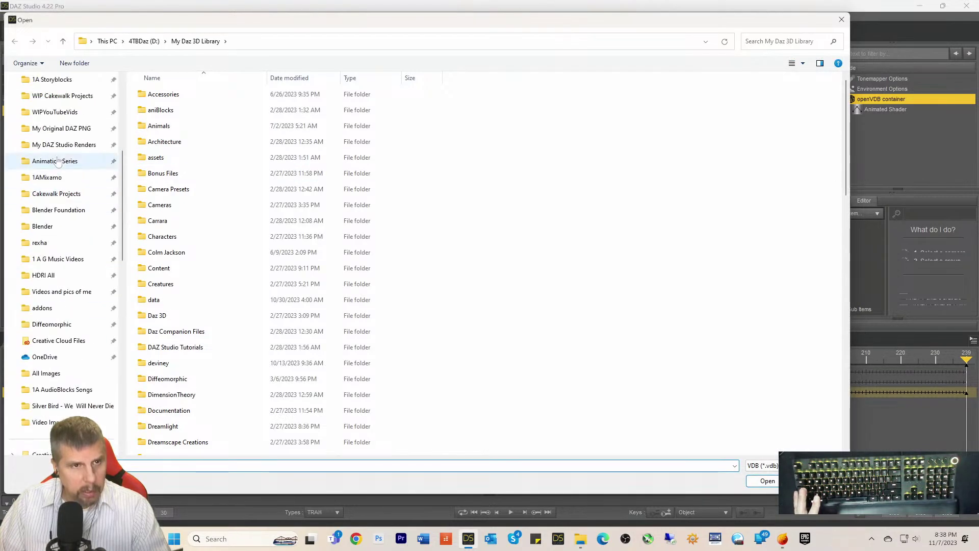
pyautogui.click(60, 360)
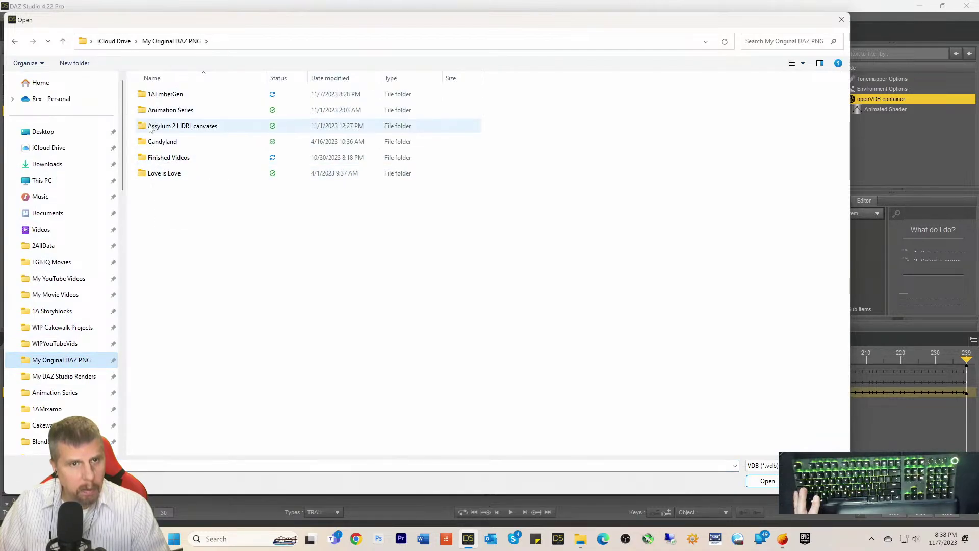
pyautogui.click(155, 97)
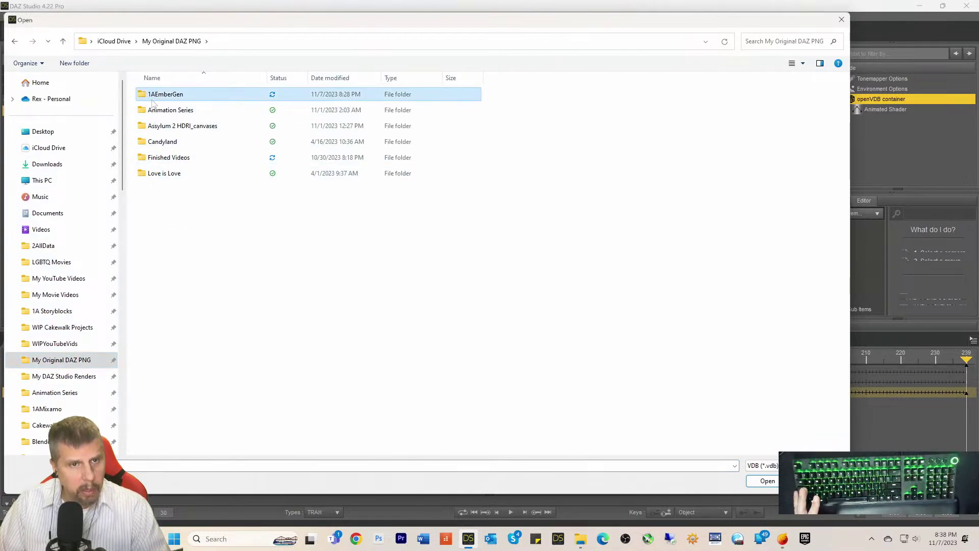
pyautogui.doubleClick(153, 97)
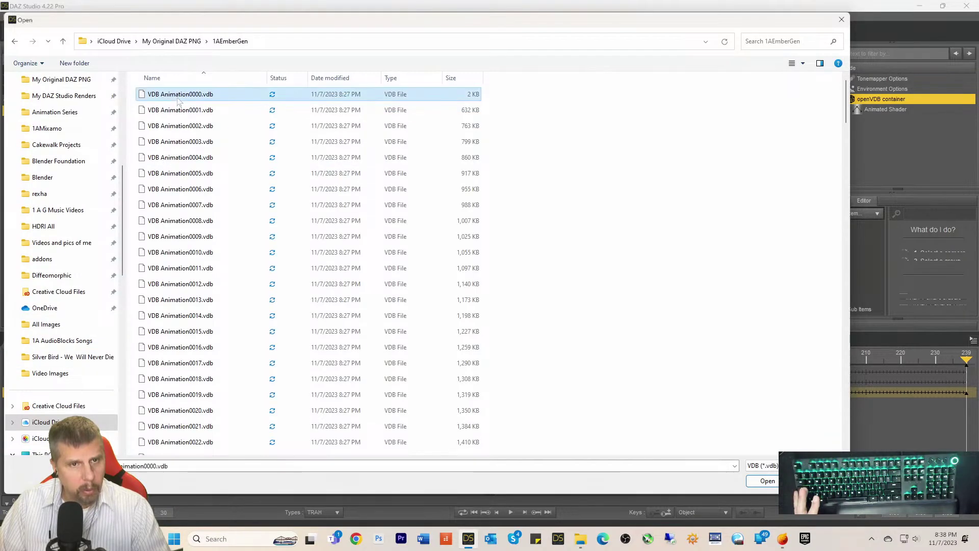
pyautogui.click(765, 481)
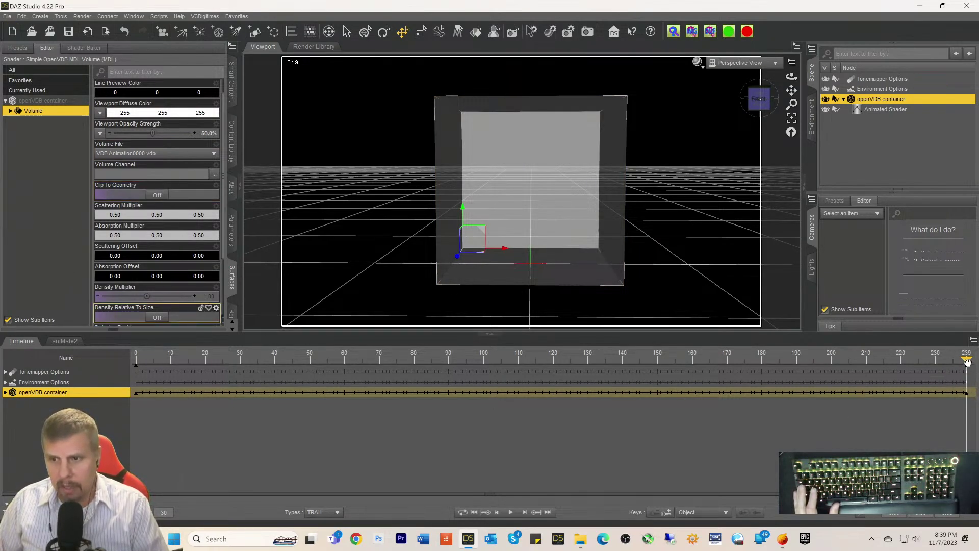
# Step: Return the playhead to frame 0 and delete the openVDB container's keyframe at frame 239
pyautogui.moveTo(967, 361); pyautogui.dragTo(49, 354)
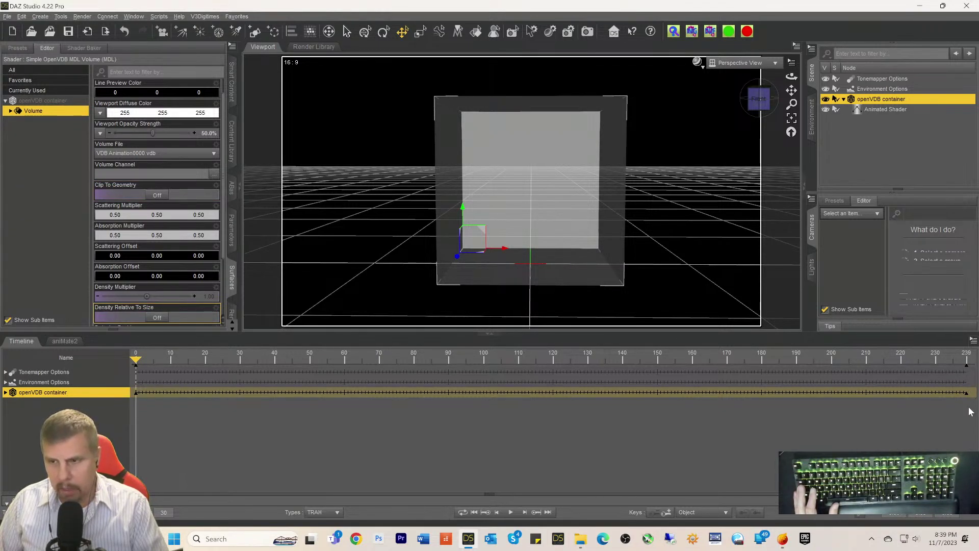
pyautogui.moveTo(958, 356); pyautogui.dragTo(957, 357)
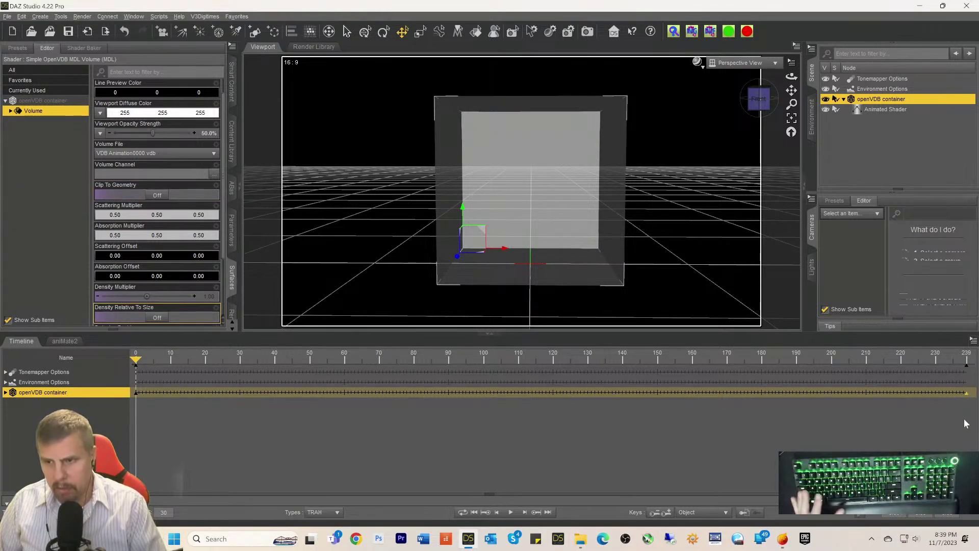
pyautogui.rightClick(969, 397)
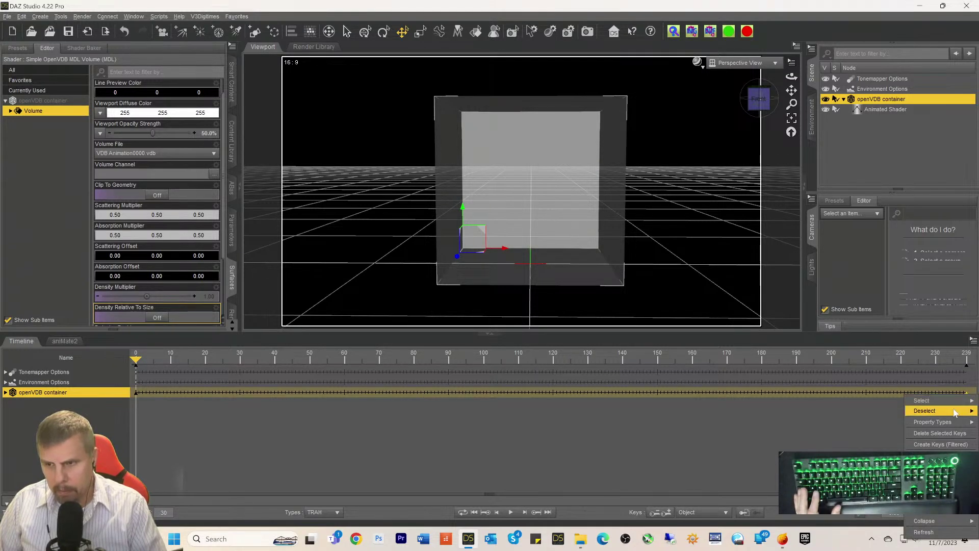
pyautogui.click(934, 434)
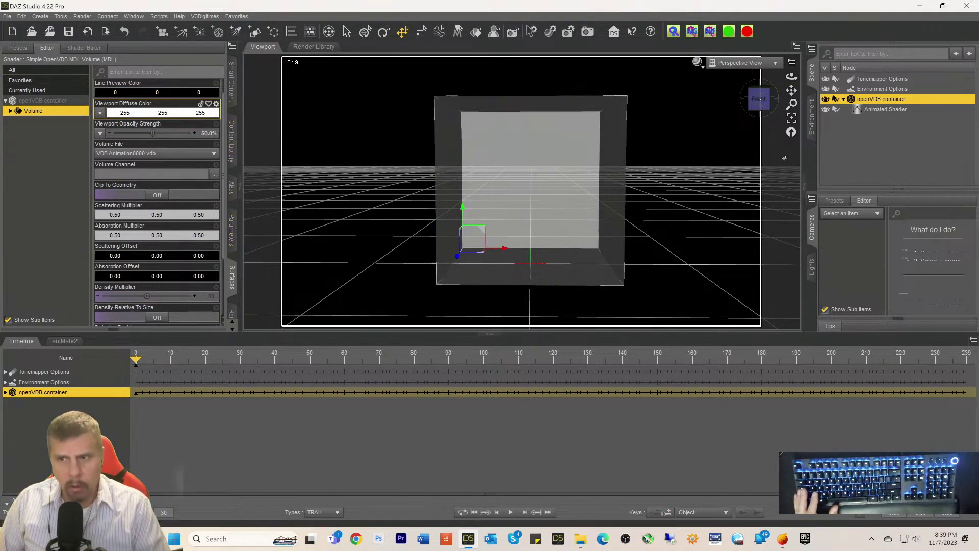
# Step: Turn on Enable and Enable files animation for the Animated Shader node
pyautogui.click(862, 110)
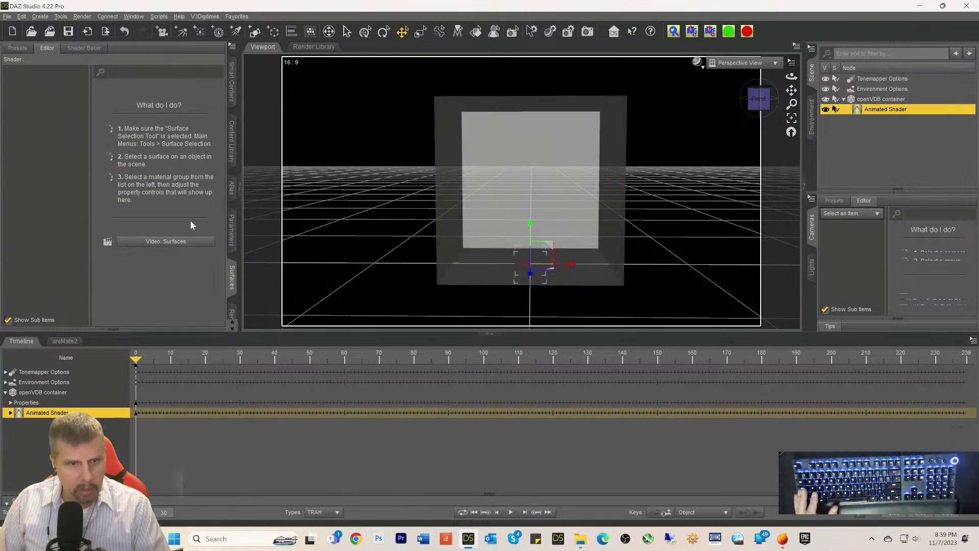
pyautogui.click(231, 240)
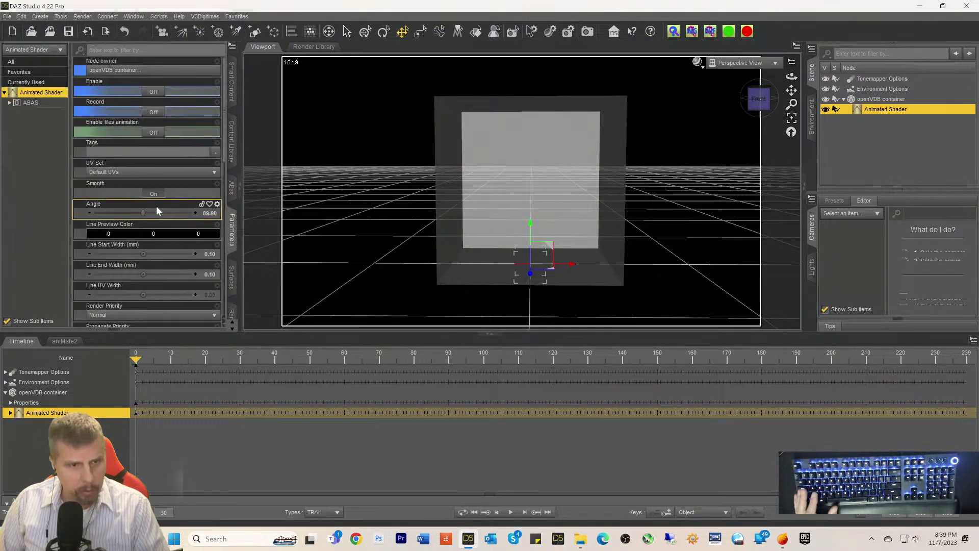
pyautogui.click(153, 92)
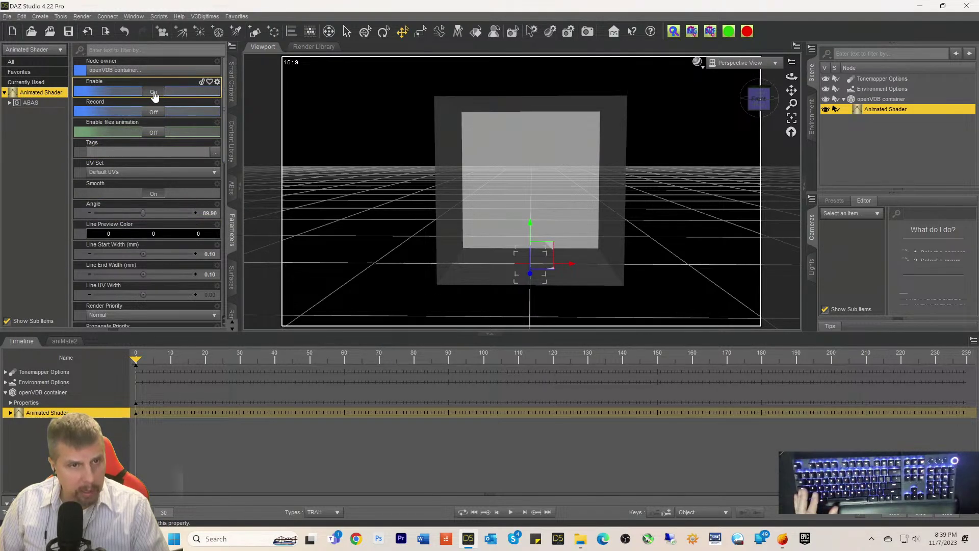
pyautogui.click(150, 134)
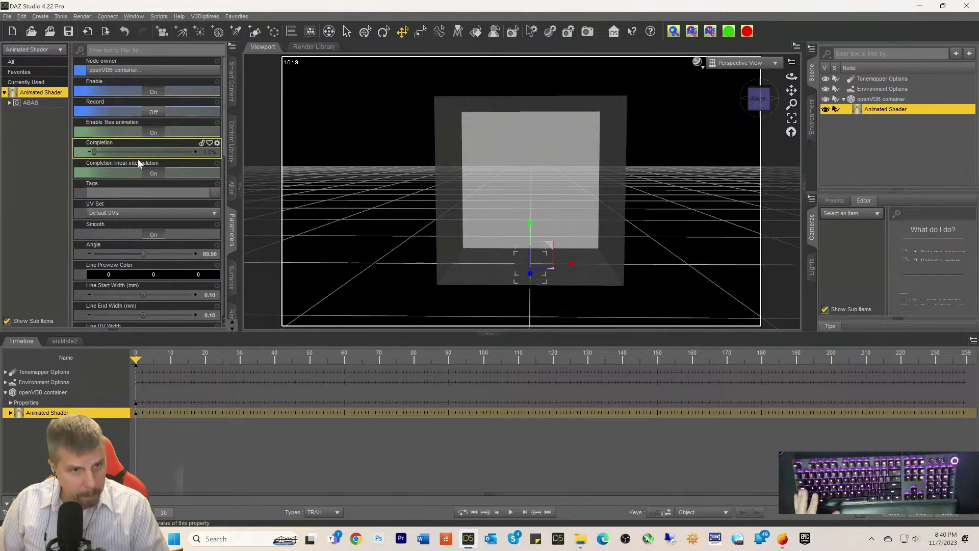
# Step: Turn on Emission Enable in the Animated Shader's volume parameters
pyautogui.scroll(-10, 158, 225)
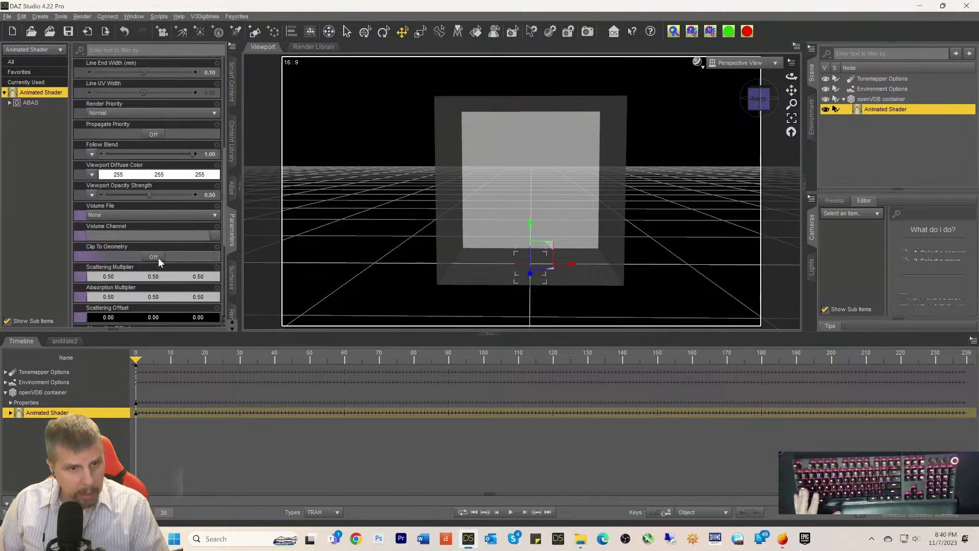
pyautogui.scroll(-3, 158, 267)
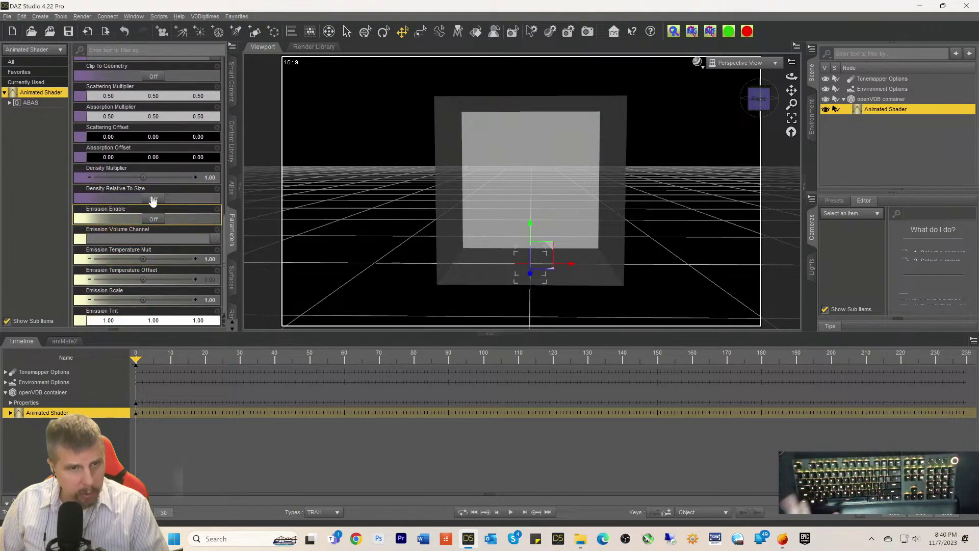
pyautogui.scroll(7, 148, 179)
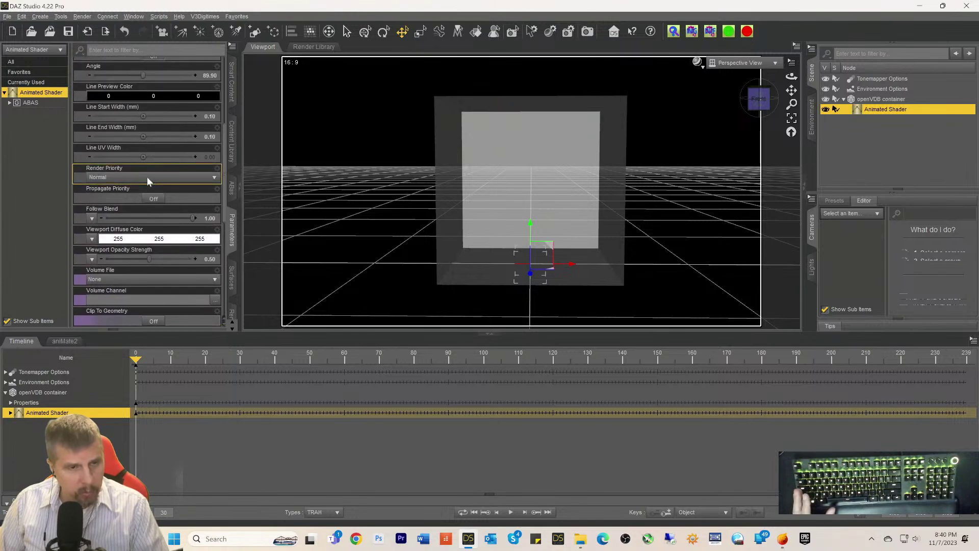
pyautogui.scroll(-7, 149, 193)
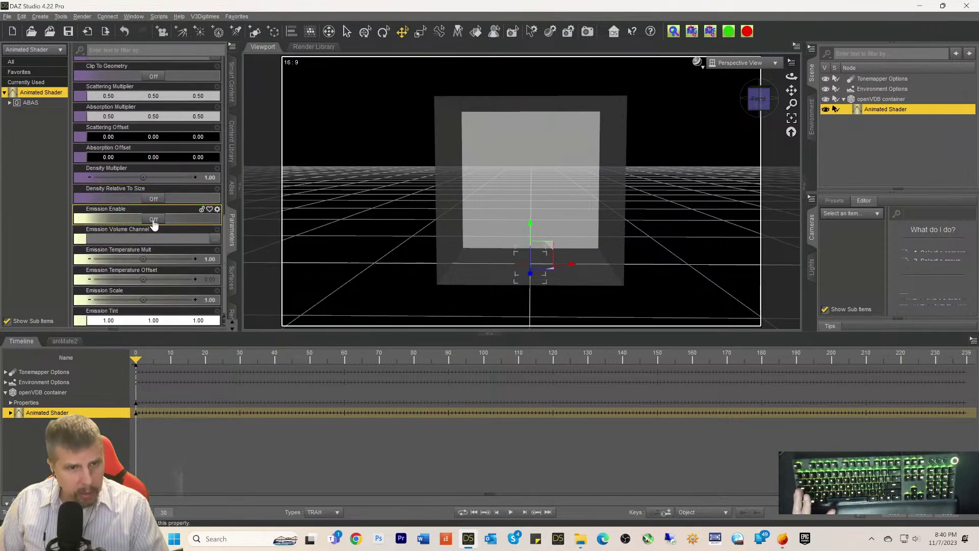
pyautogui.click(154, 220)
# Step: Set the Animated Shader's Density Multiplier to 100
pyautogui.scroll(3, 168, 222)
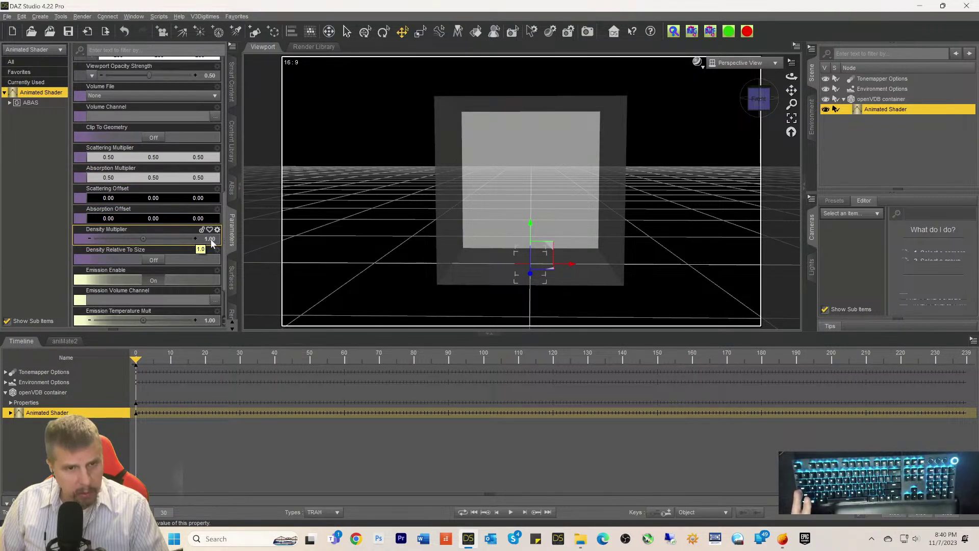
pyautogui.click(211, 239)
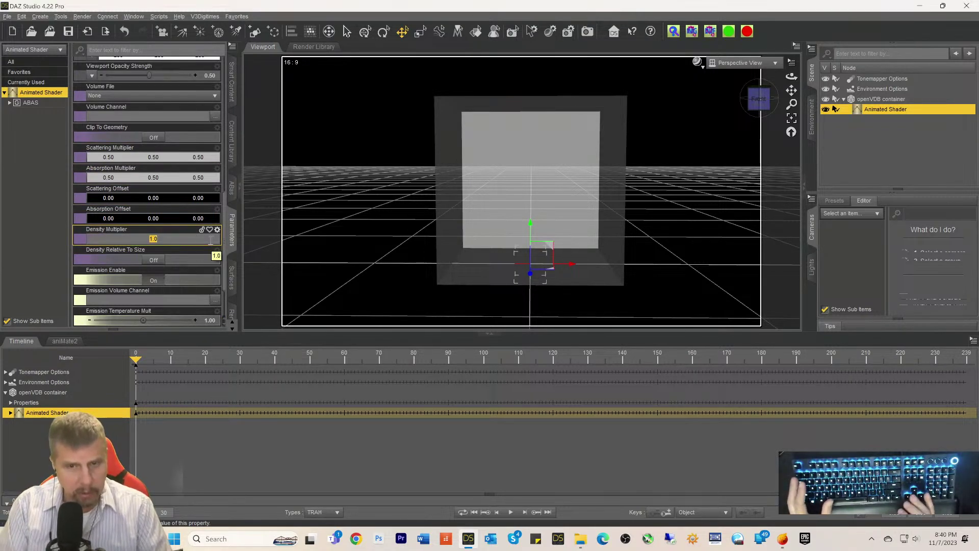
pyautogui.write('1')
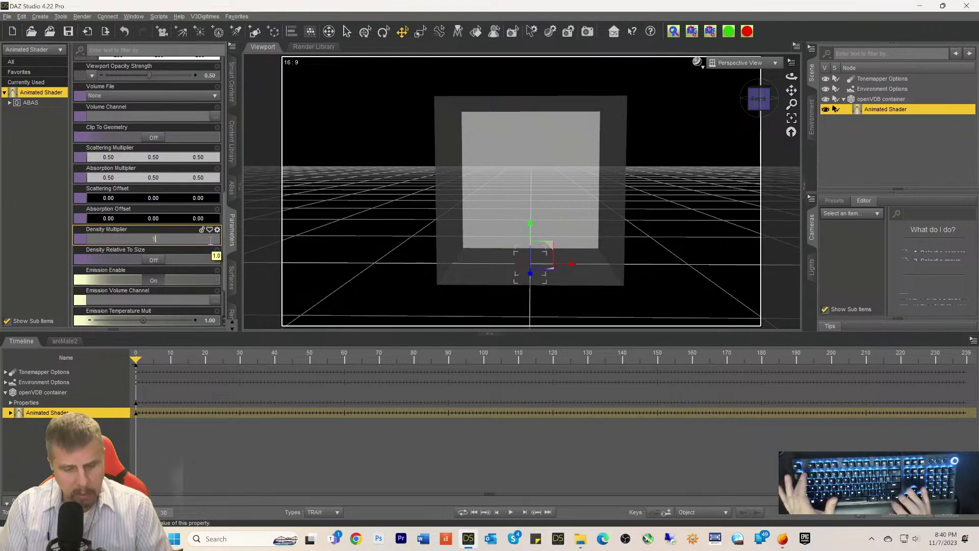
pyautogui.press('Return')
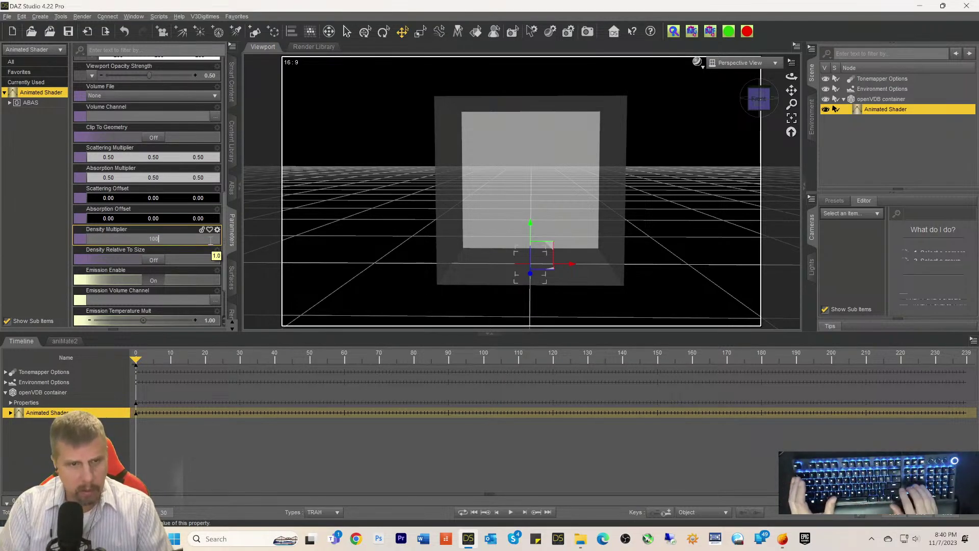
# Step: Finish entering 100 for the Density Multiplier and set the Animated Shader's Emission Temperature Mult to 5000
pyautogui.write('00')
pyautogui.press('Return')
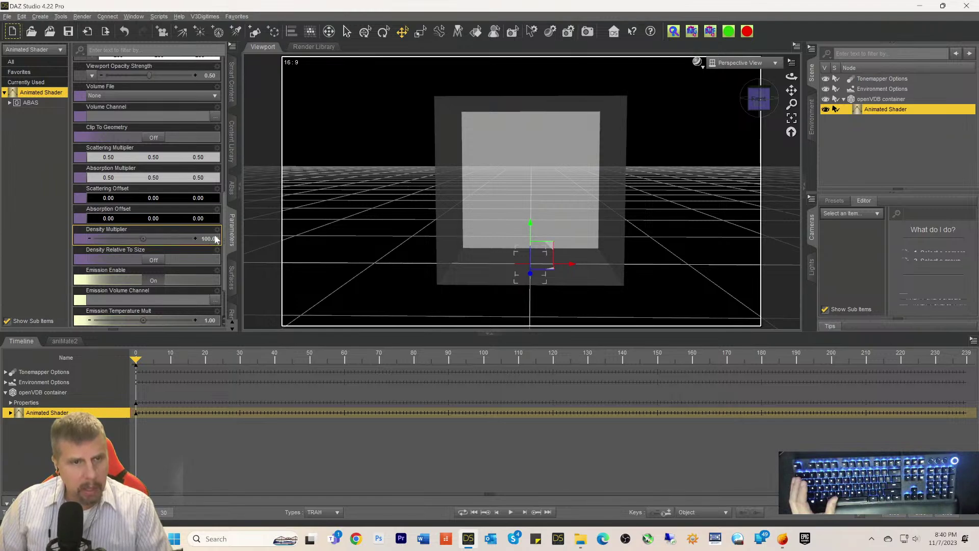
pyautogui.scroll(3, 184, 226)
pyautogui.scroll(-4, 184, 231)
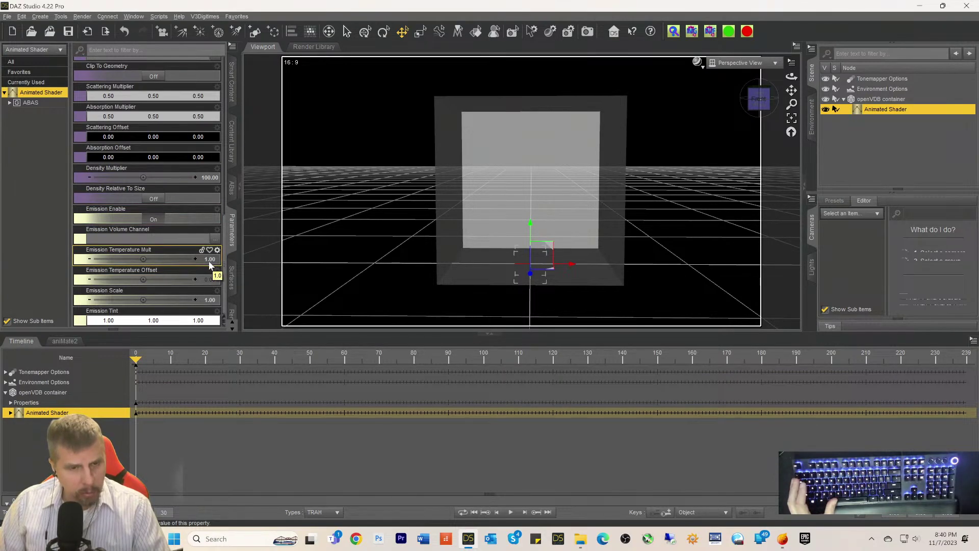
pyautogui.click(210, 259)
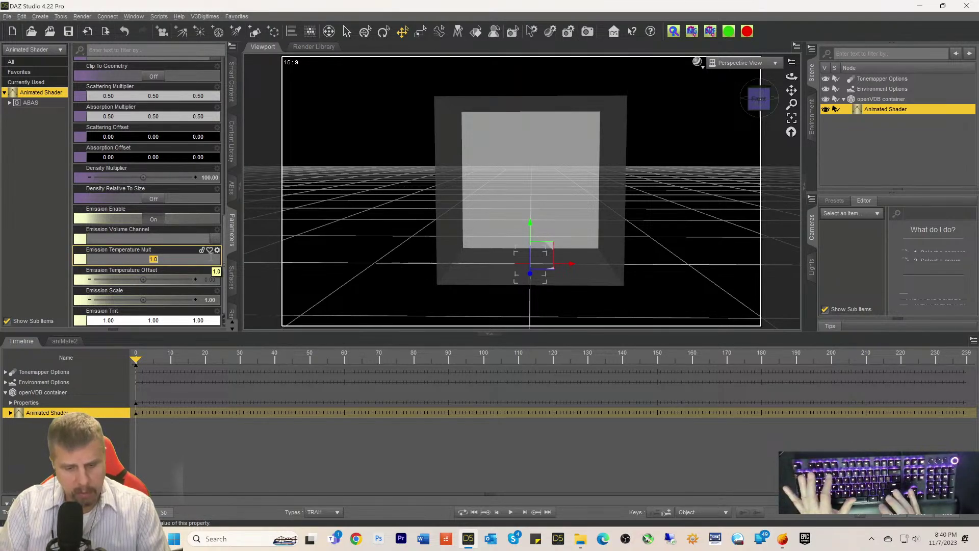
pyautogui.write('5000')
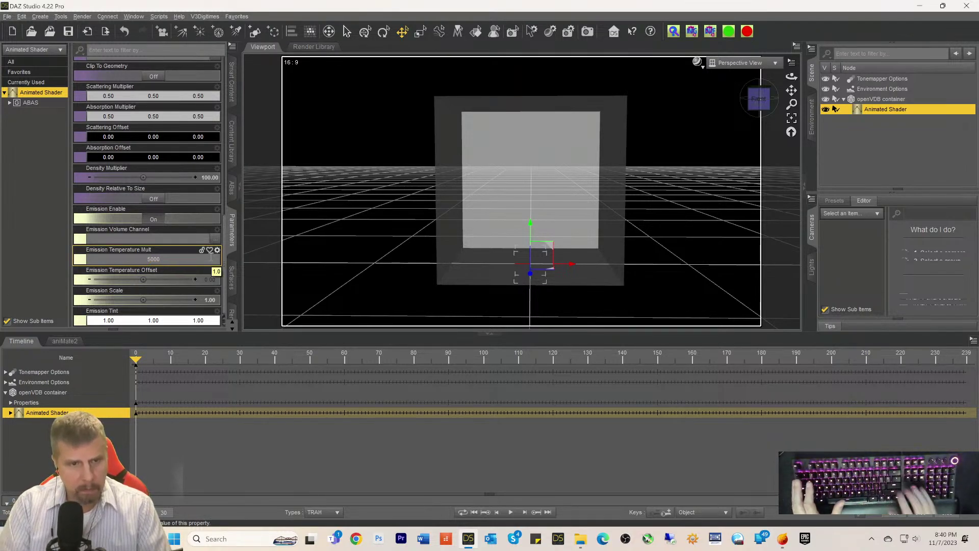
pyautogui.press('Return')
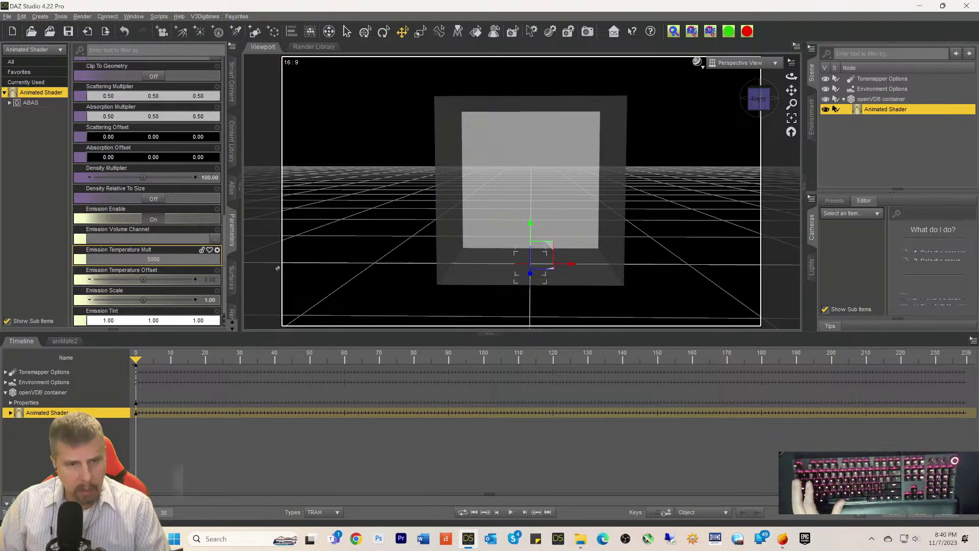
# Step: Set the Animated Shader's Emission Scale to 300
pyautogui.click(210, 301)
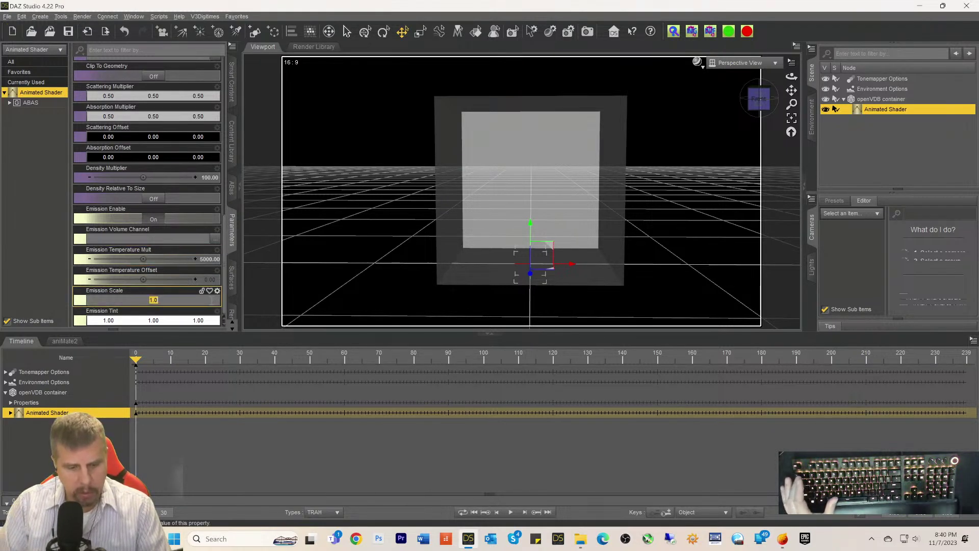
pyautogui.write('30')
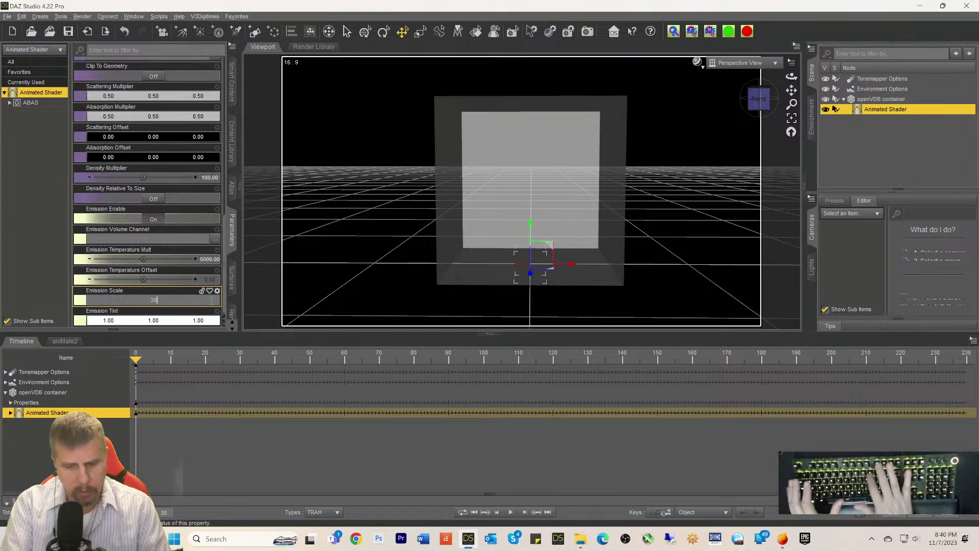
pyautogui.write('0')
pyautogui.press('Return')
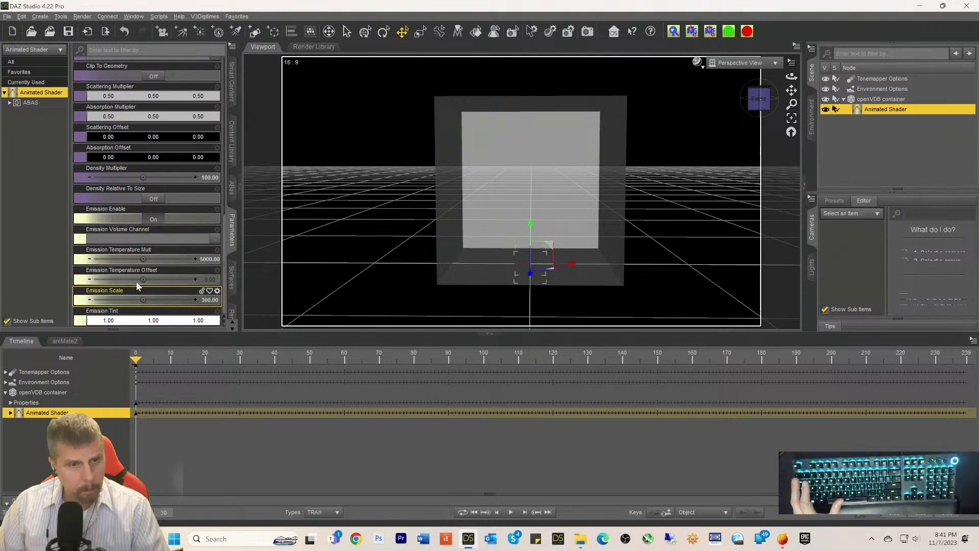
# Step: Set the Animated Shader's Completion to 100% at frame 239 and return the playhead to frame 0
pyautogui.scroll(3, 146, 273)
pyautogui.scroll(2, 145, 270)
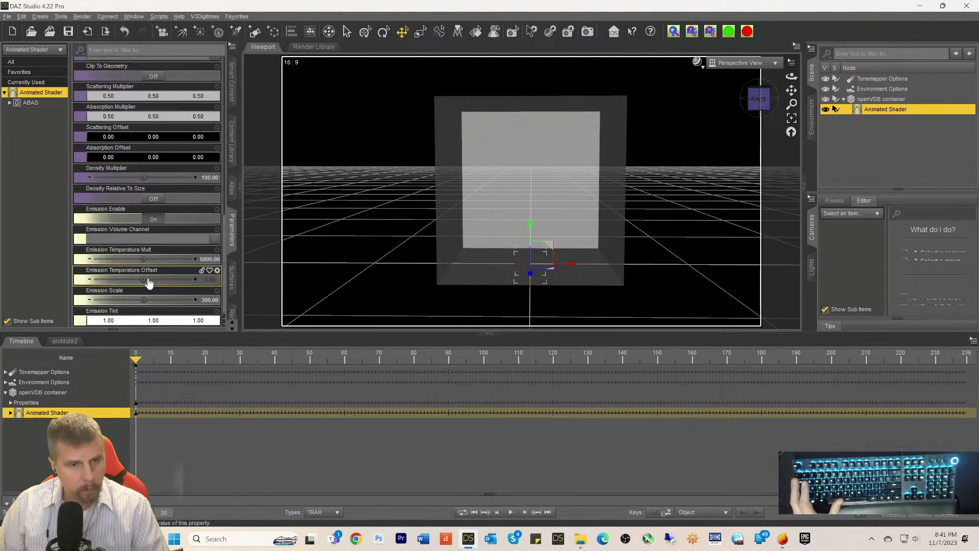
pyautogui.scroll(5, 149, 277)
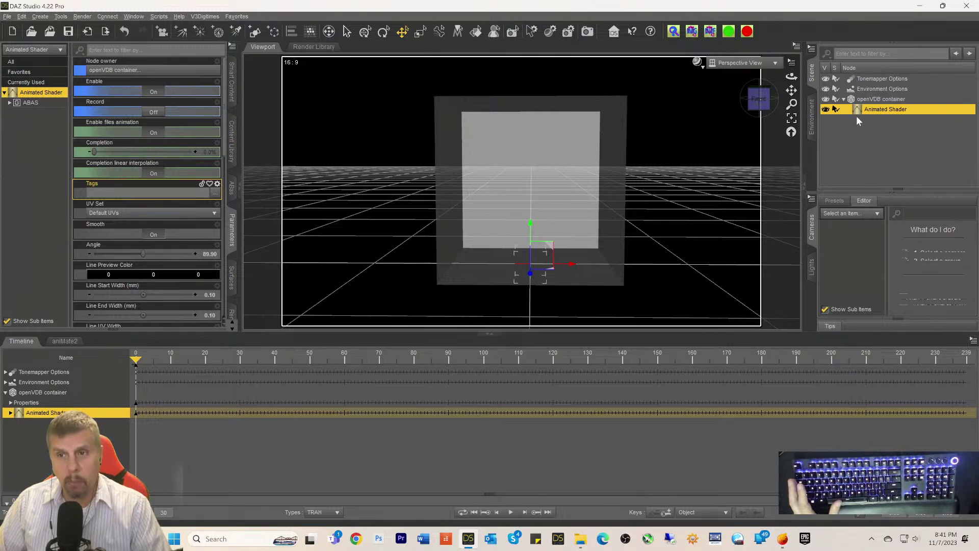
pyautogui.click(812, 118)
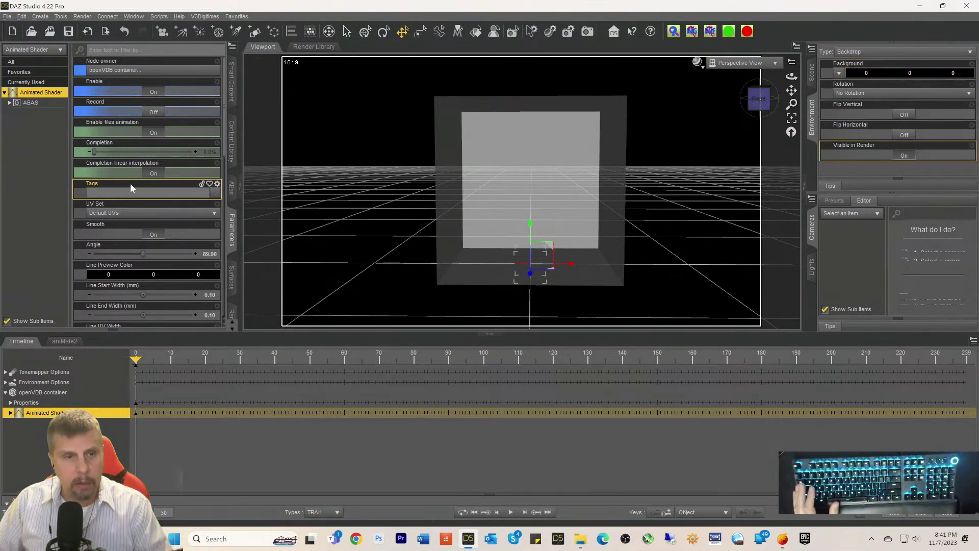
pyautogui.scroll(-1, 167, 302)
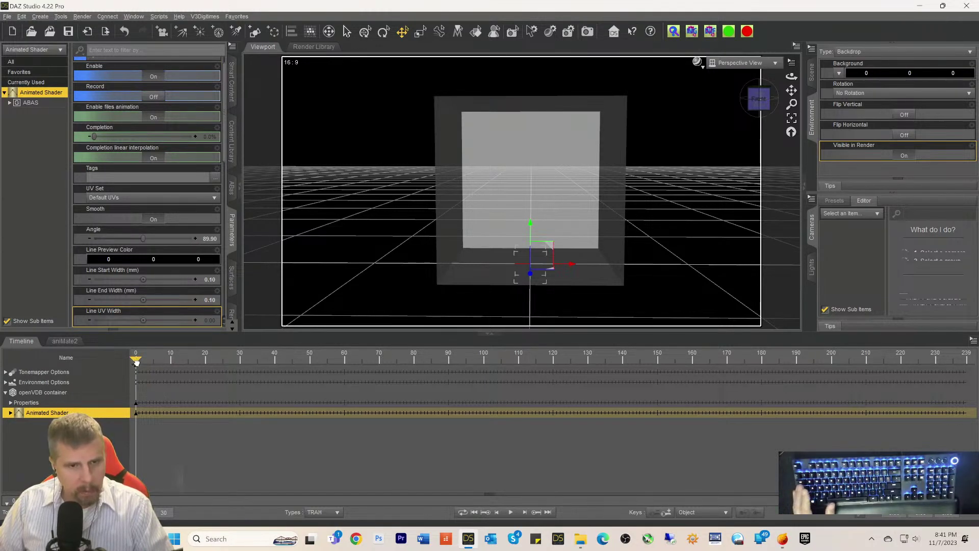
pyautogui.moveTo(137, 361); pyautogui.dragTo(961, 378)
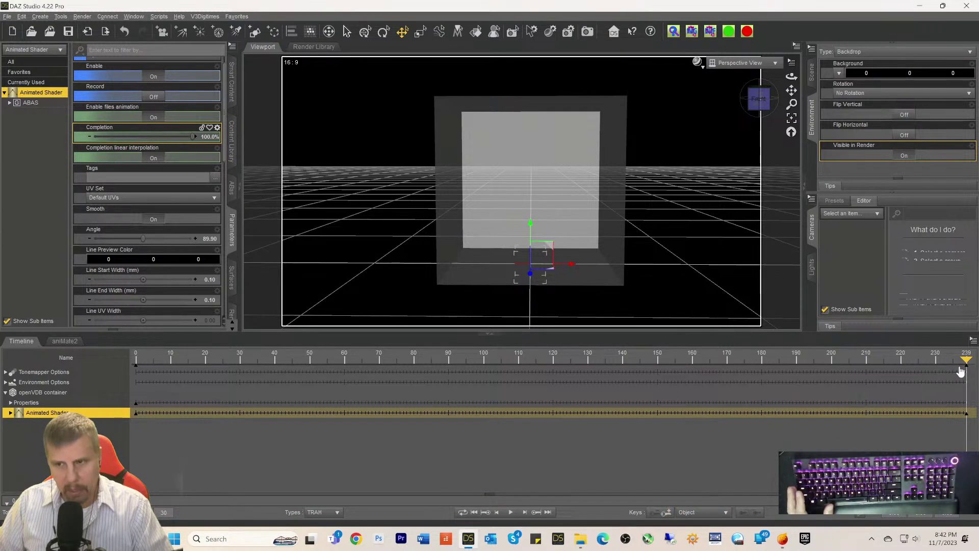
pyautogui.moveTo(967, 361); pyautogui.dragTo(576, 364)
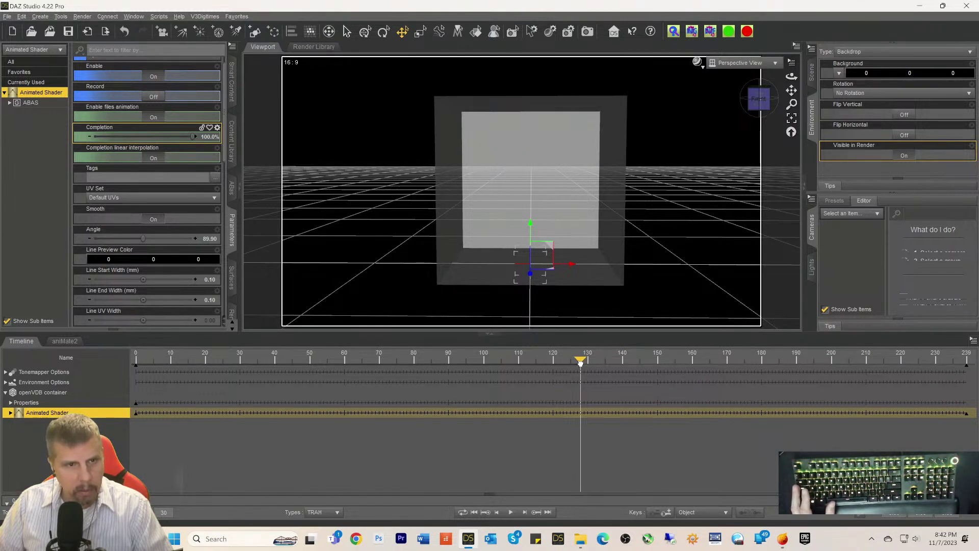
pyautogui.moveTo(580, 361); pyautogui.dragTo(97, 354)
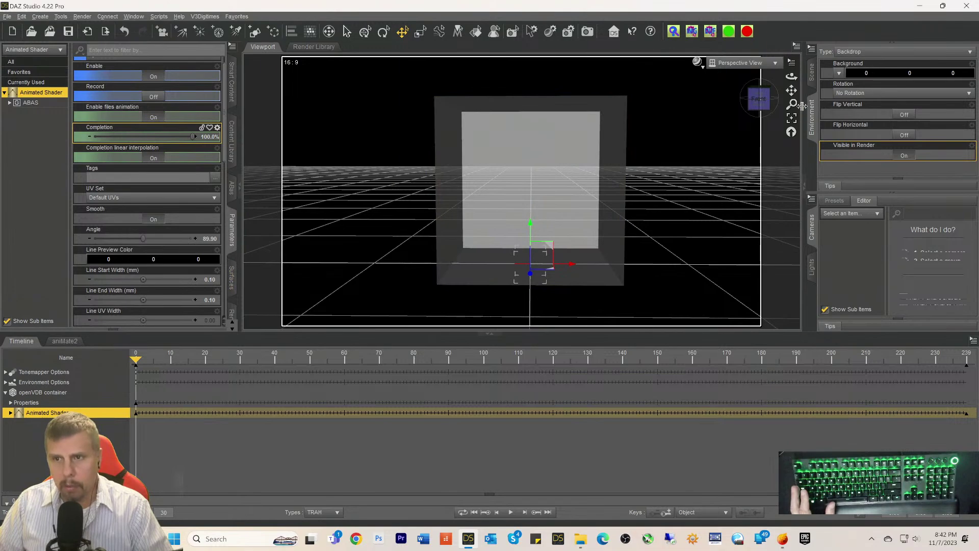
# Step: Load VDB Animation0000.vdb from the 1AEmberGen folder in My Original DAZ PNG as the Volume File of the openVDB container's surface
pyautogui.click(811, 72)
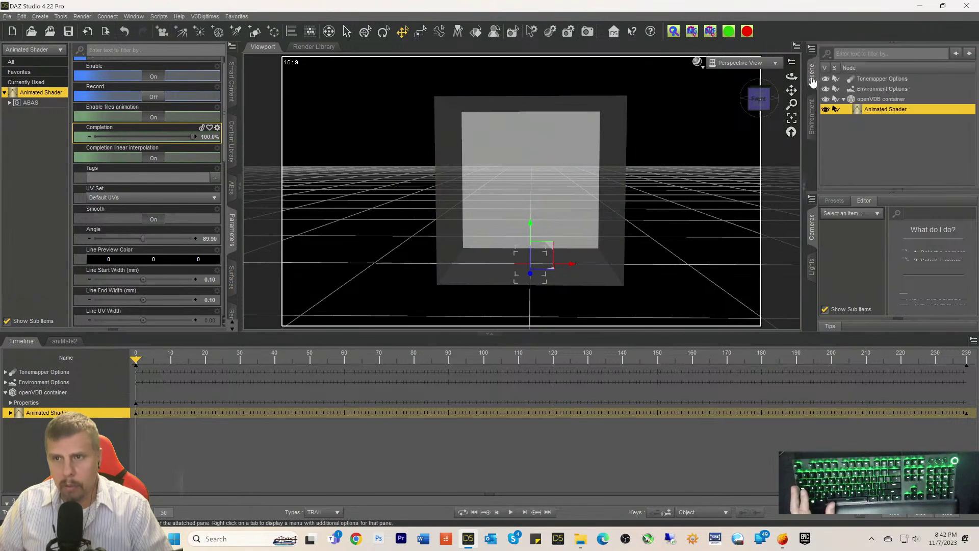
pyautogui.click(869, 100)
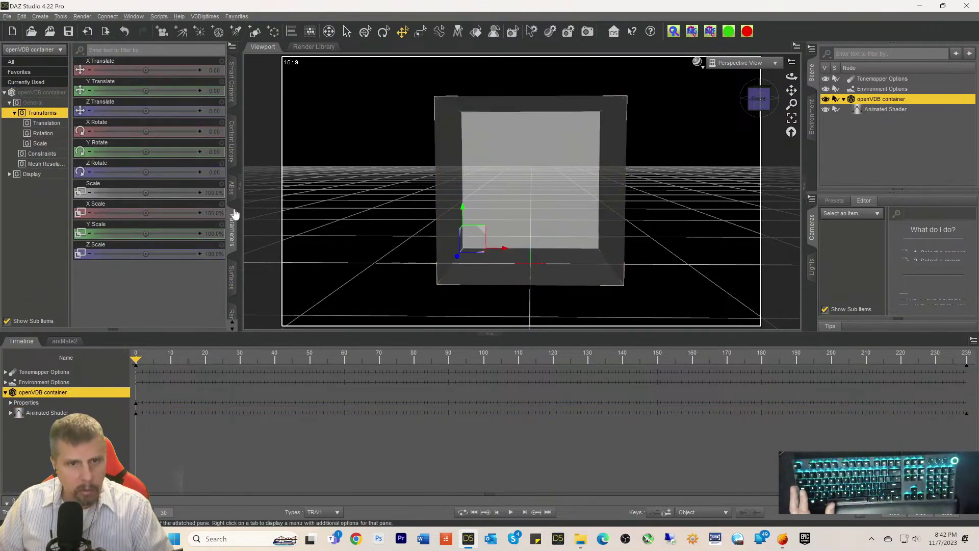
pyautogui.click(233, 266)
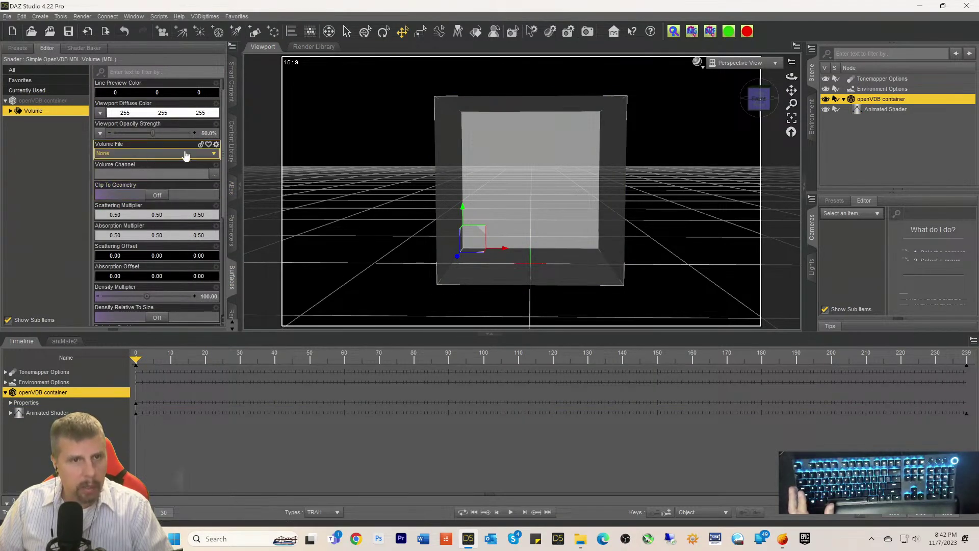
pyautogui.click(204, 154)
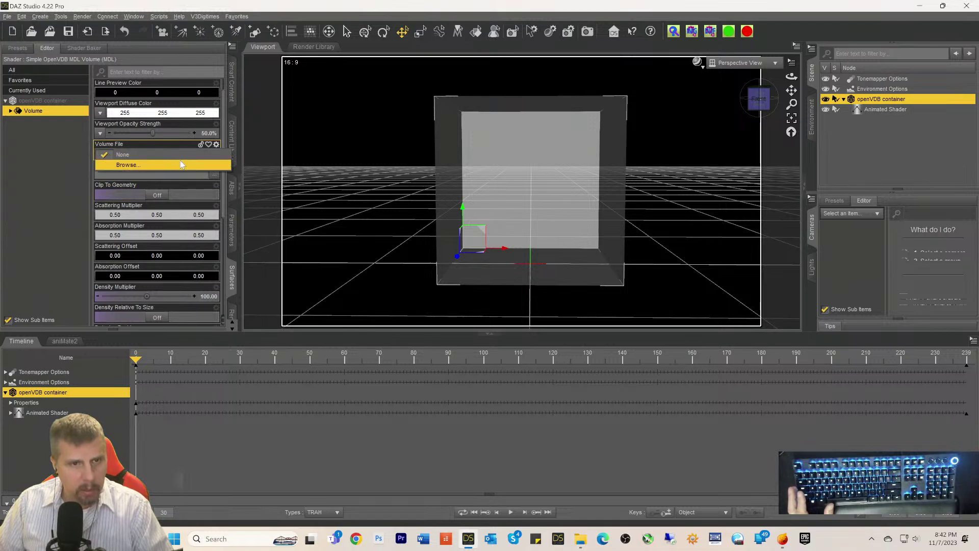
pyautogui.click(158, 166)
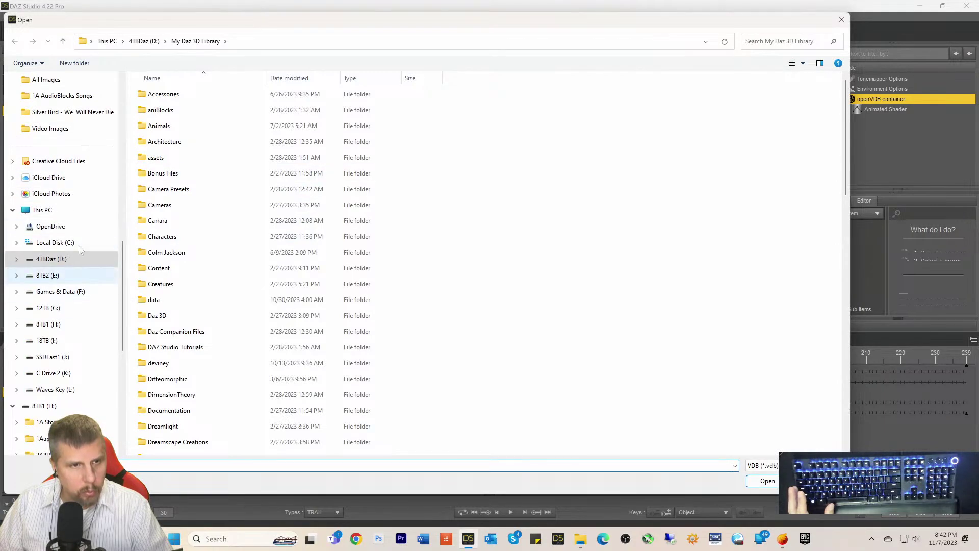
pyautogui.scroll(5, 61, 220)
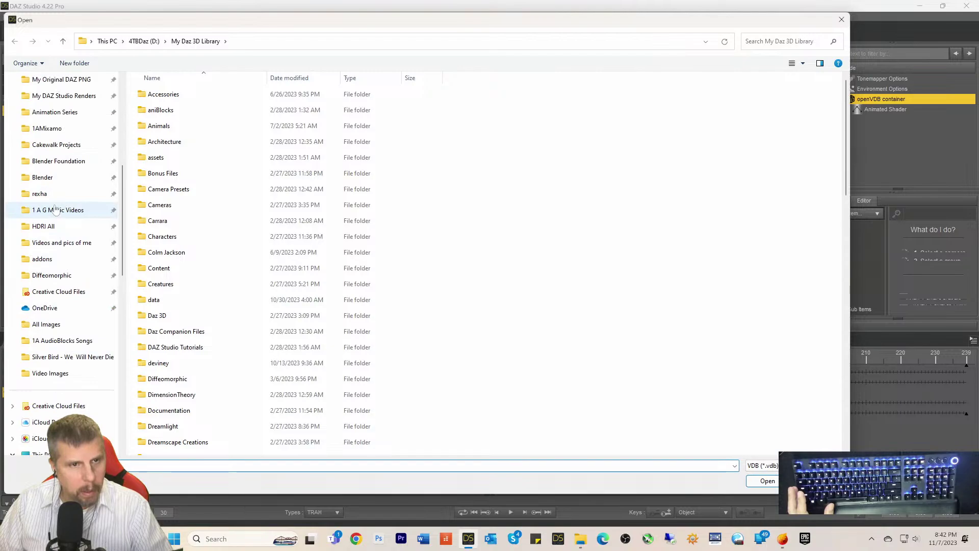
pyautogui.scroll(1, 53, 212)
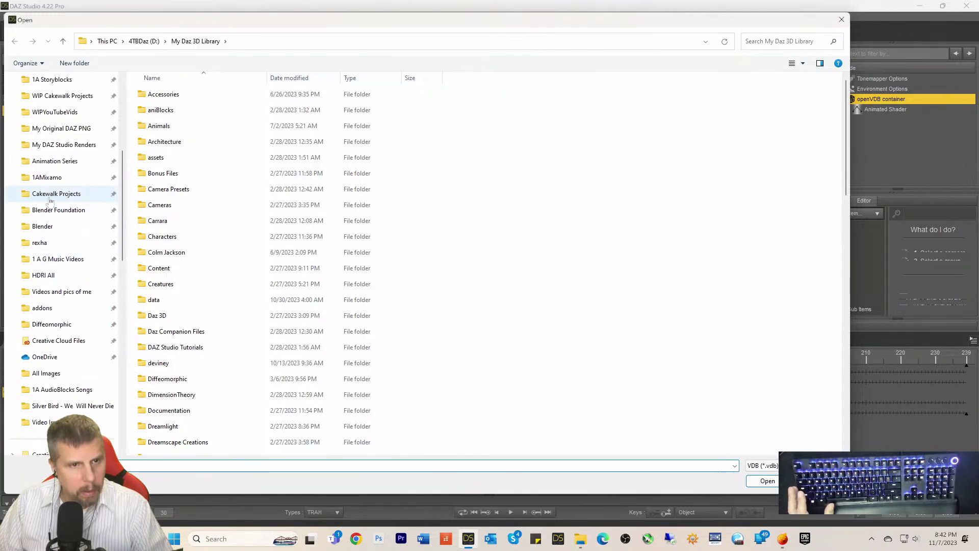
pyautogui.click(64, 134)
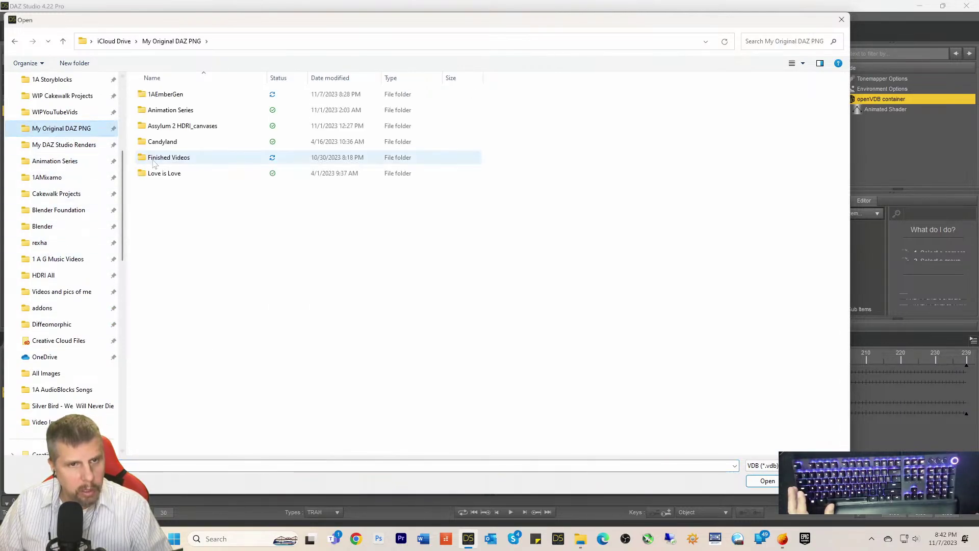
pyautogui.doubleClick(160, 97)
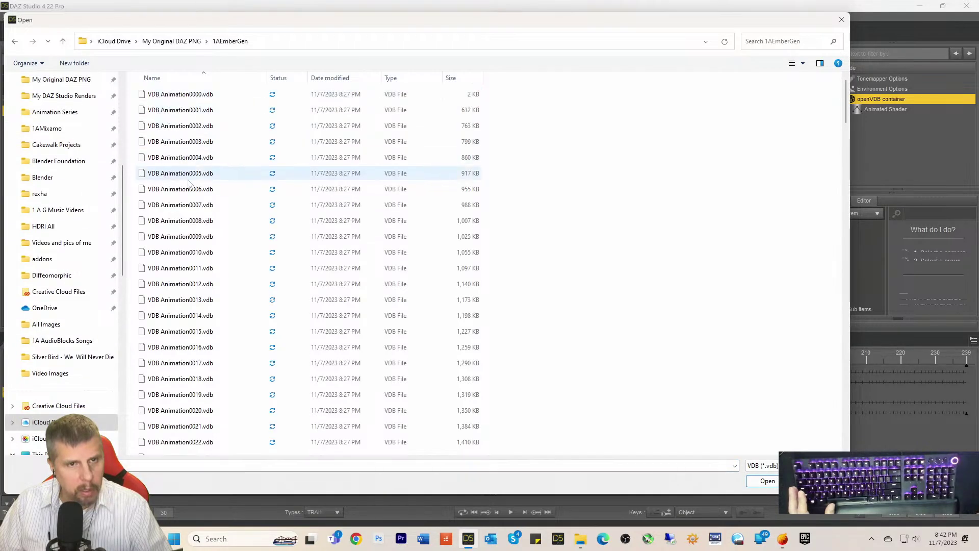
pyautogui.click(182, 96)
pyautogui.doubleClick(182, 96)
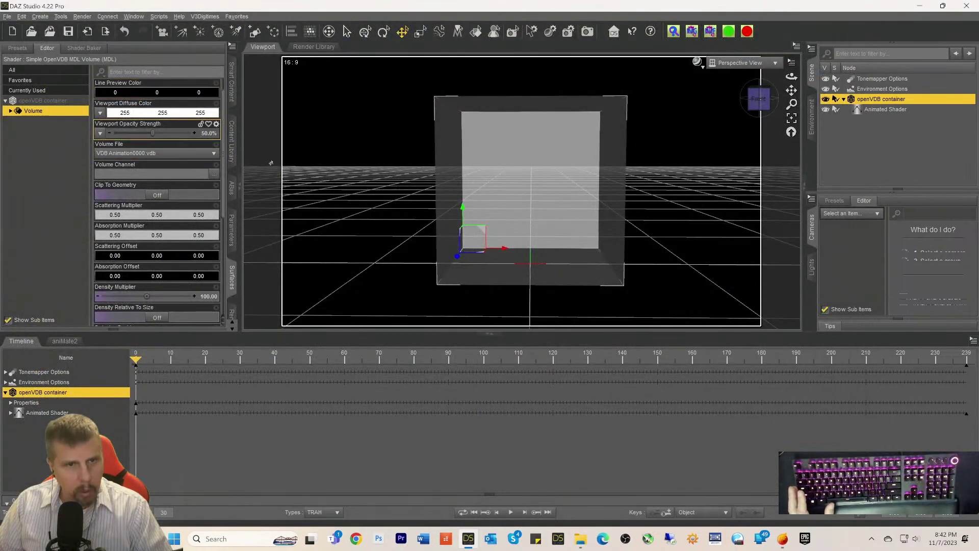
# Step: Set the Animated Shader's Completion to 0% at frame 0
pyautogui.scroll(-1, 169, 229)
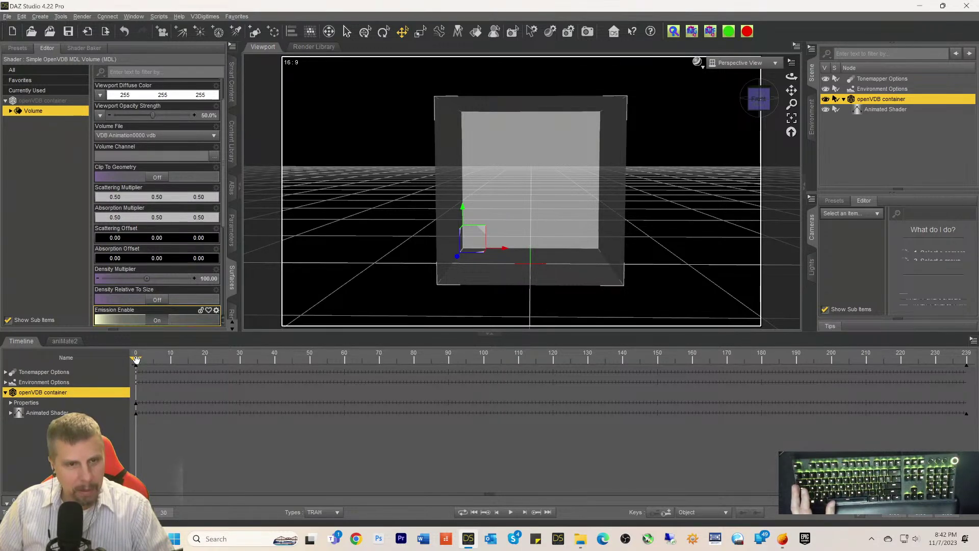
pyautogui.click(233, 229)
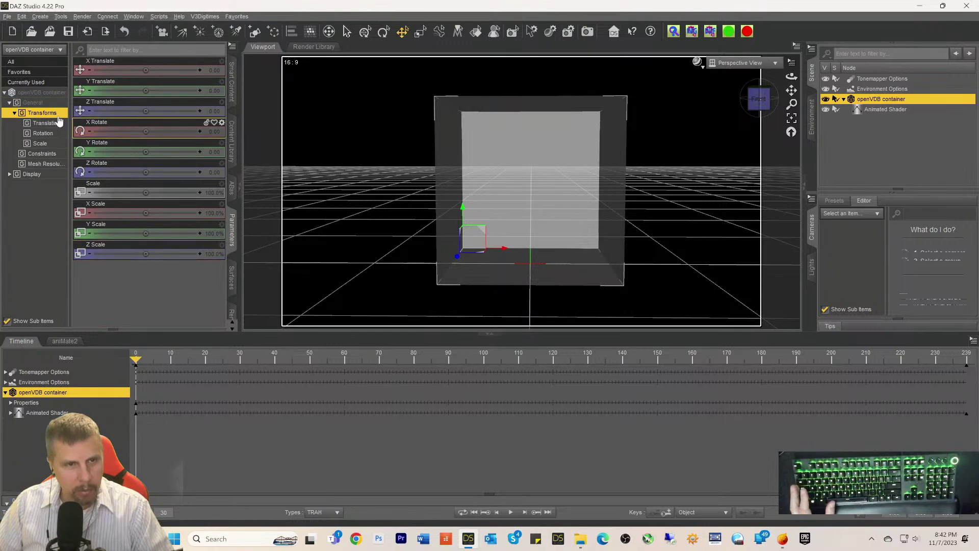
pyautogui.click(45, 94)
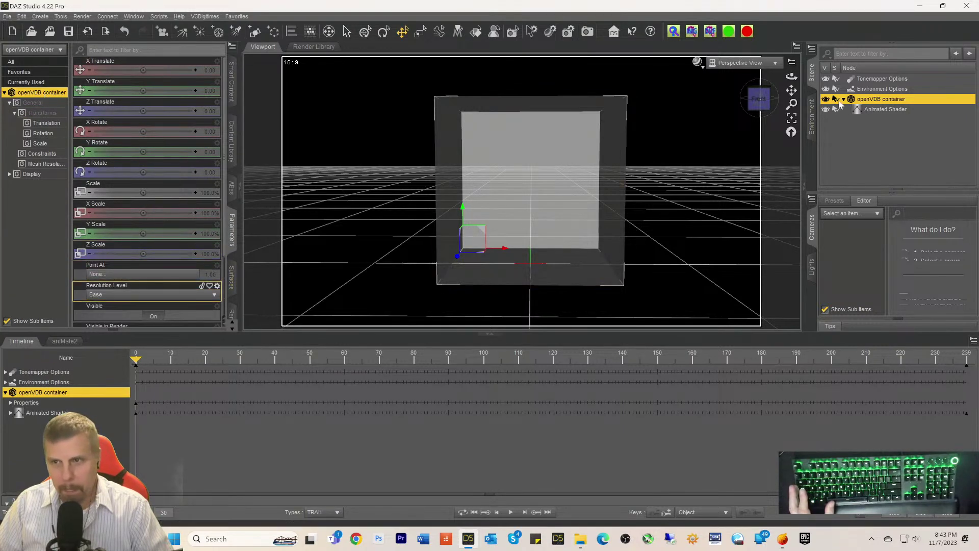
pyautogui.click(860, 109)
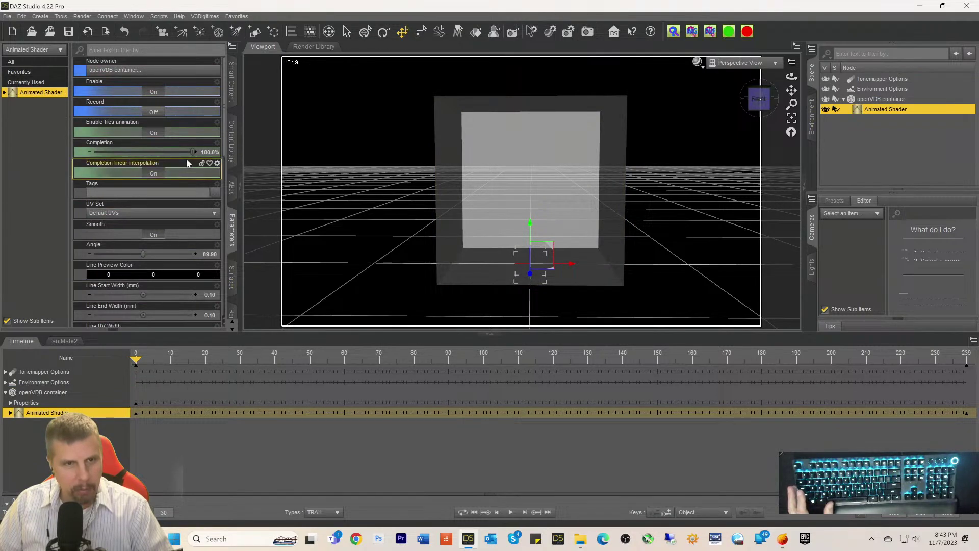
pyautogui.moveTo(194, 152); pyautogui.dragTo(5, 153)
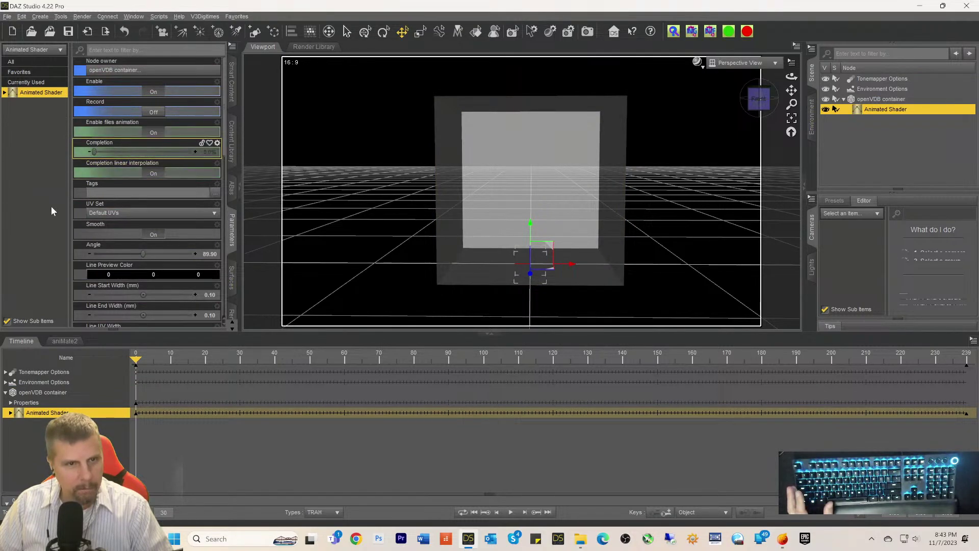
# Step: Scrub the timeline between frames 0 and 239 to check how the Animated Shader's Completion changes
pyautogui.scroll(-1, 122, 311)
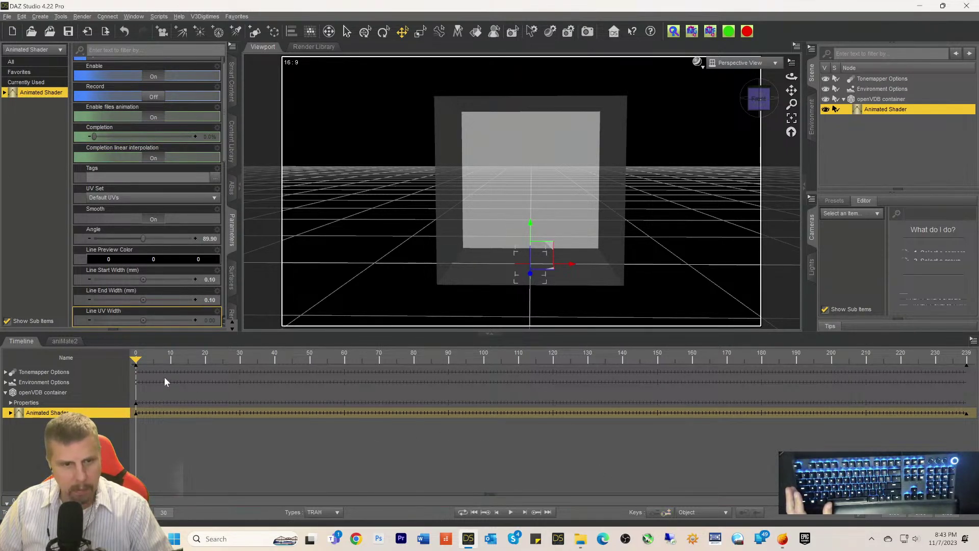
pyautogui.moveTo(134, 361); pyautogui.dragTo(977, 403)
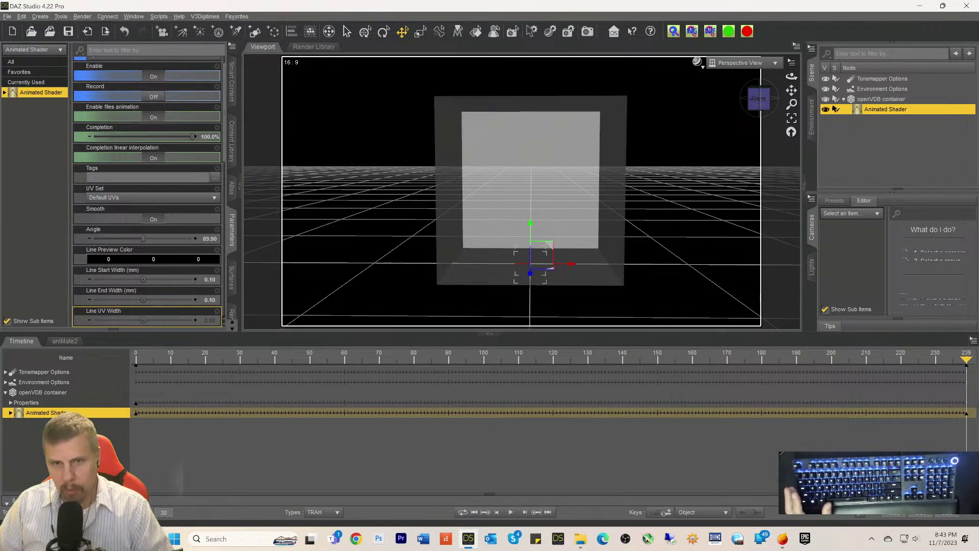
pyautogui.moveTo(967, 360); pyautogui.dragTo(834, 368)
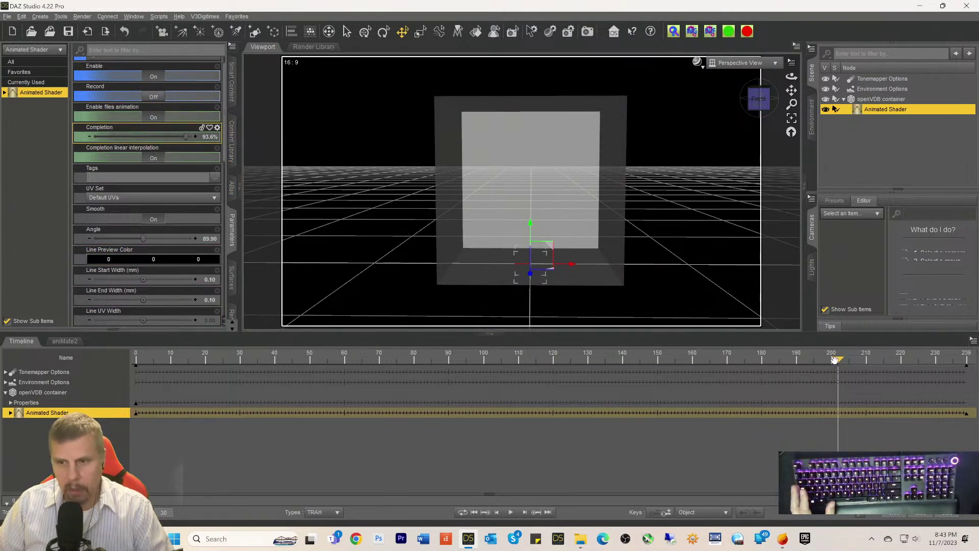
# Step: Move to frame 239, select the openVDB container's surface, and delete the Animated Shader's keys at that frame
pyautogui.moveTo(835, 359); pyautogui.dragTo(966, 360)
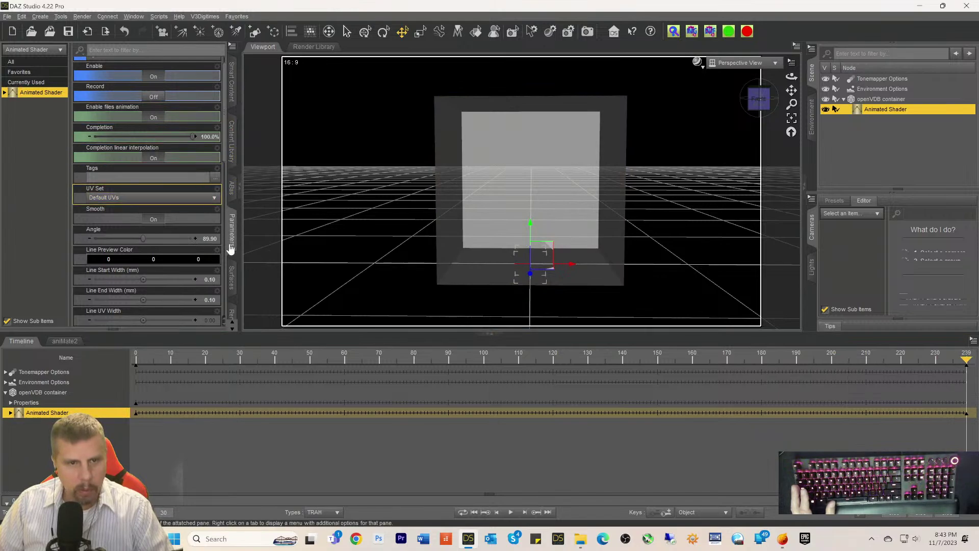
pyautogui.click(232, 280)
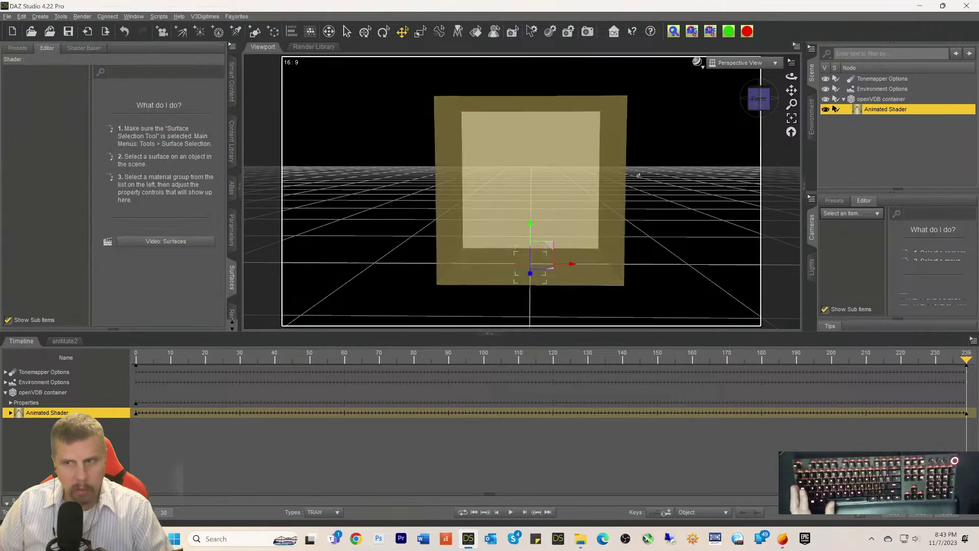
pyautogui.click(866, 100)
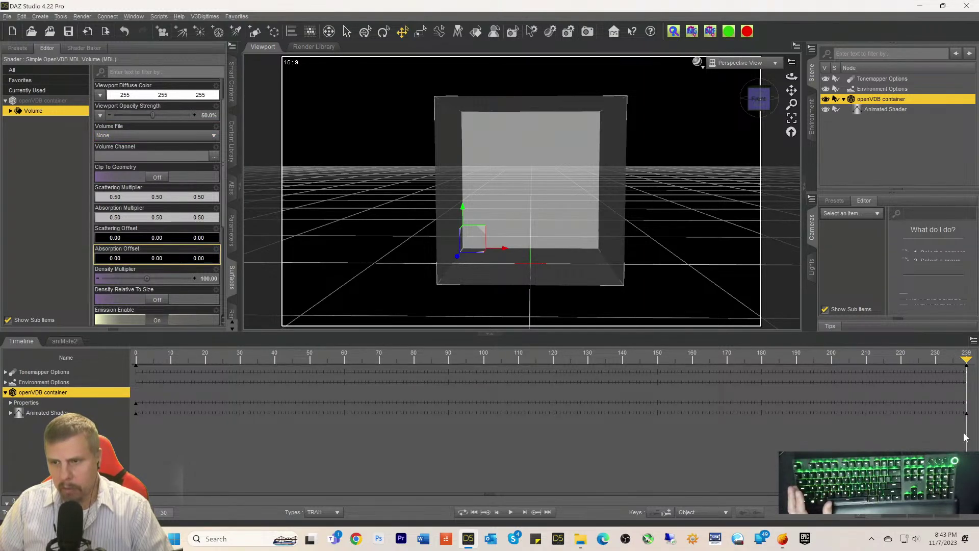
pyautogui.moveTo(955, 400); pyautogui.dragTo(955, 400)
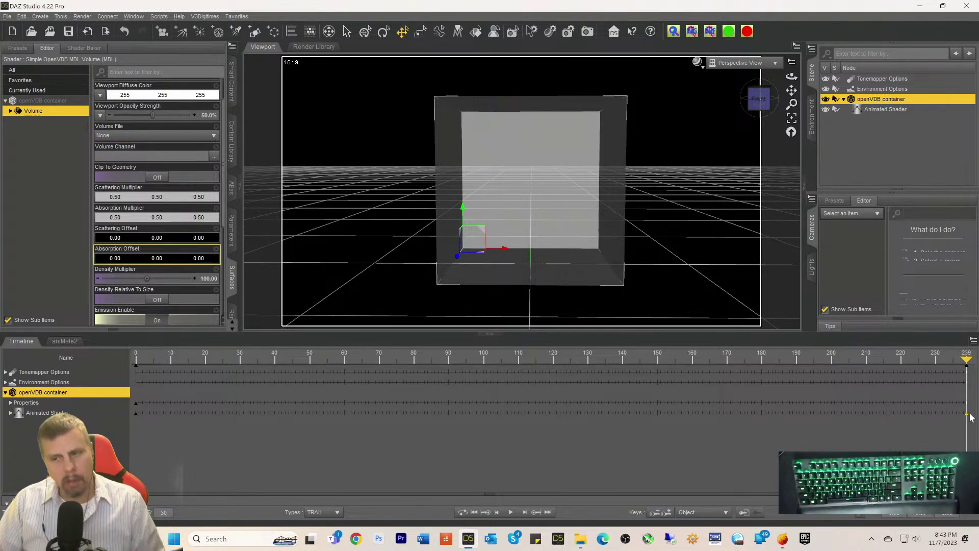
pyautogui.rightClick(968, 417)
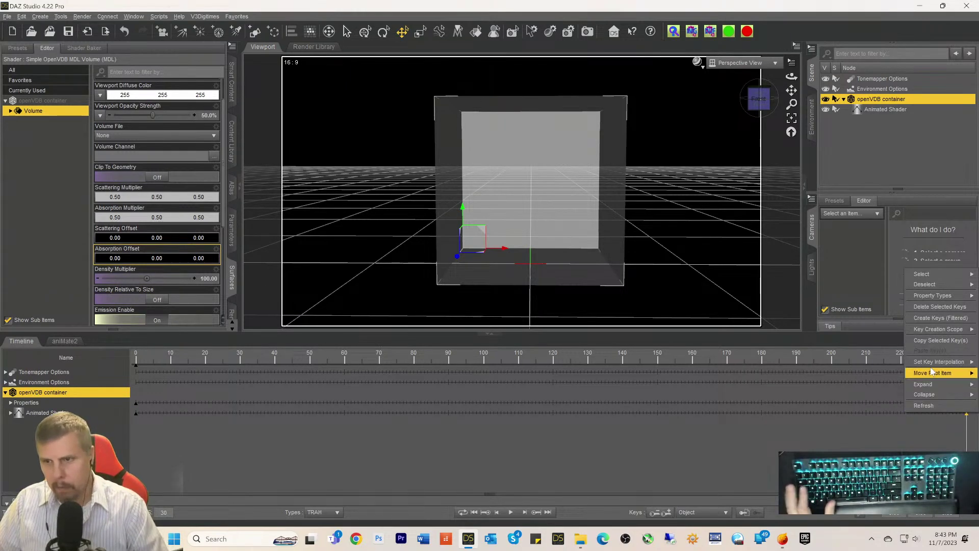
pyautogui.moveTo(927, 295)
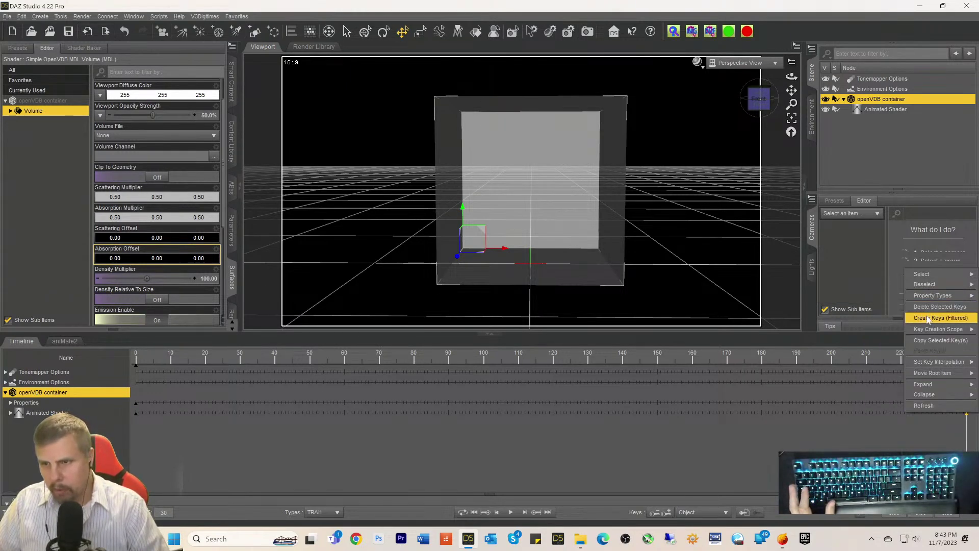
pyautogui.click(938, 307)
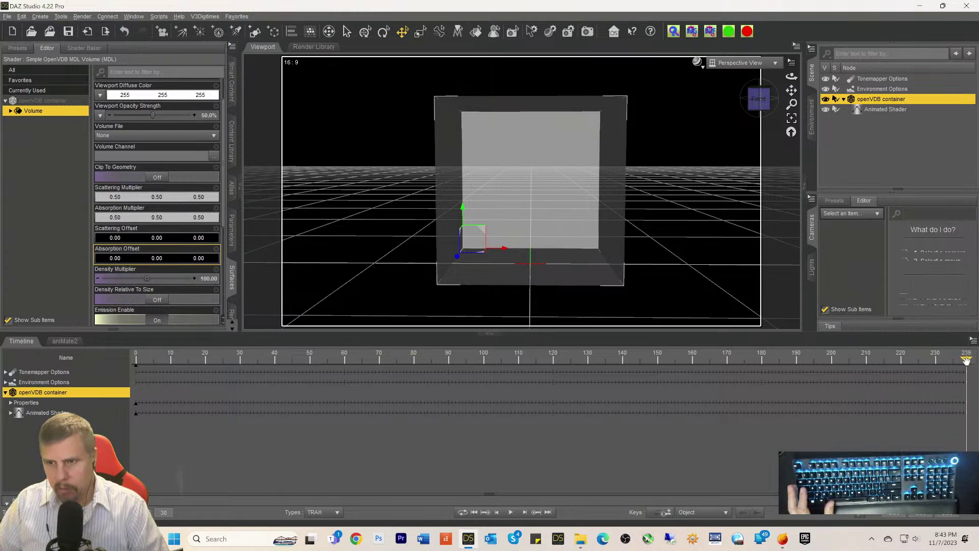
# Step: Return to frame 0 and delete the keys there for the openVDB container's properties and the Animated Shader
pyautogui.moveTo(966, 360); pyautogui.dragTo(15, 375)
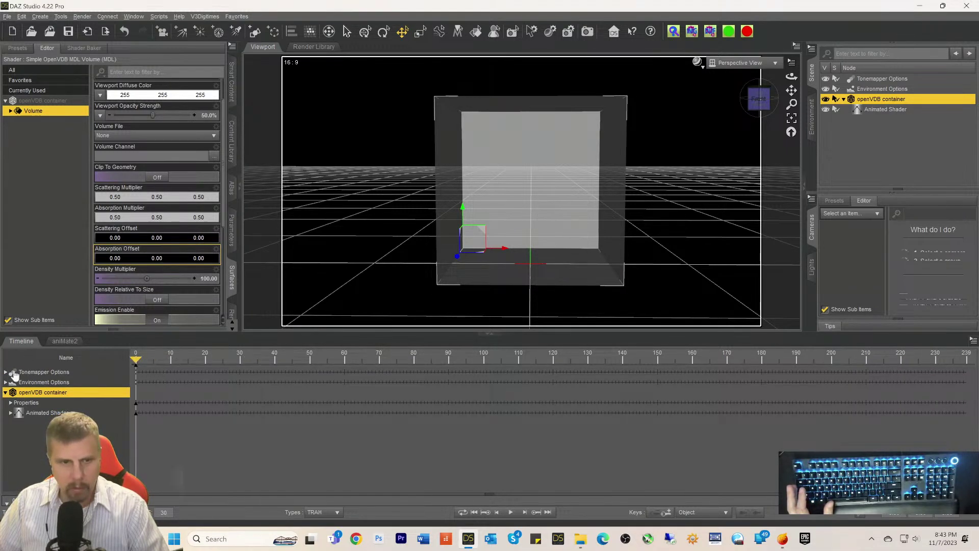
pyautogui.click(124, 395)
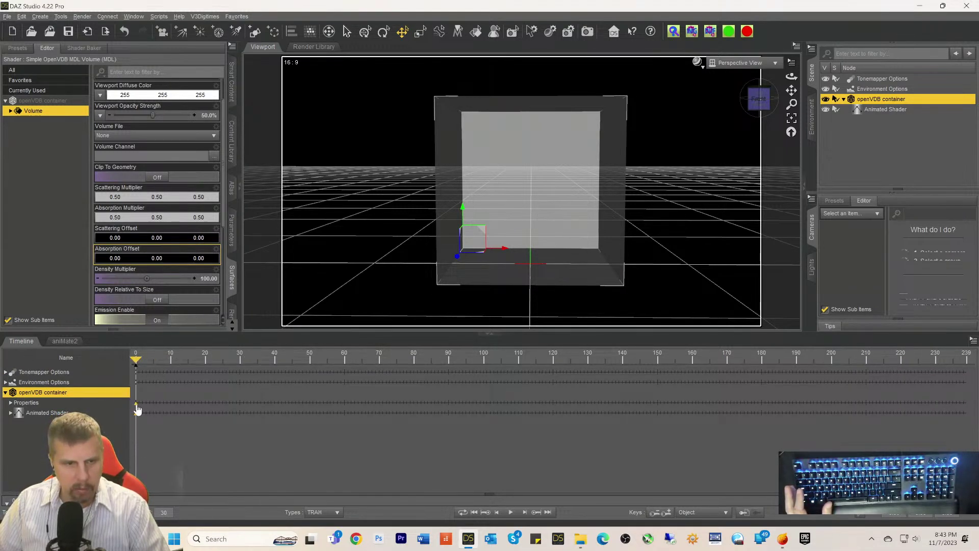
pyautogui.rightClick(136, 407)
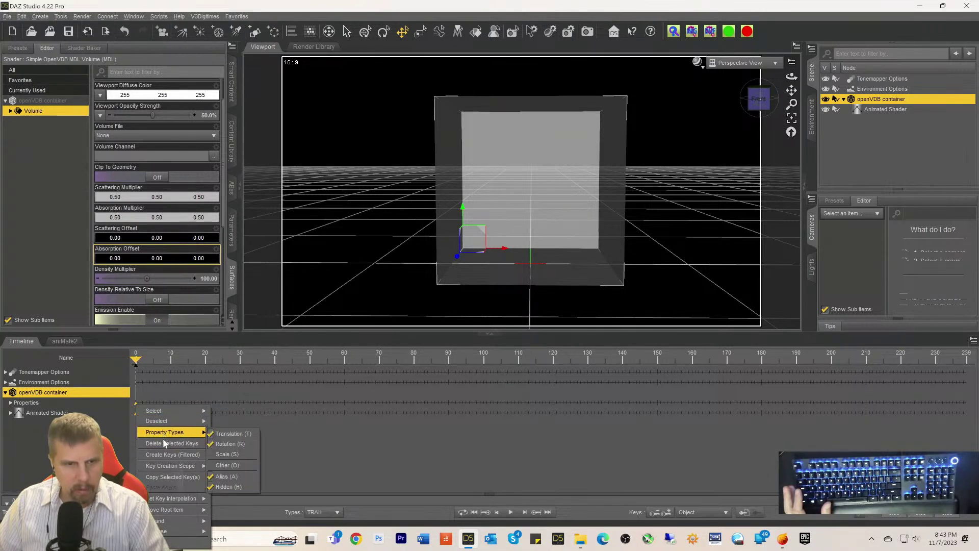
pyautogui.click(162, 458)
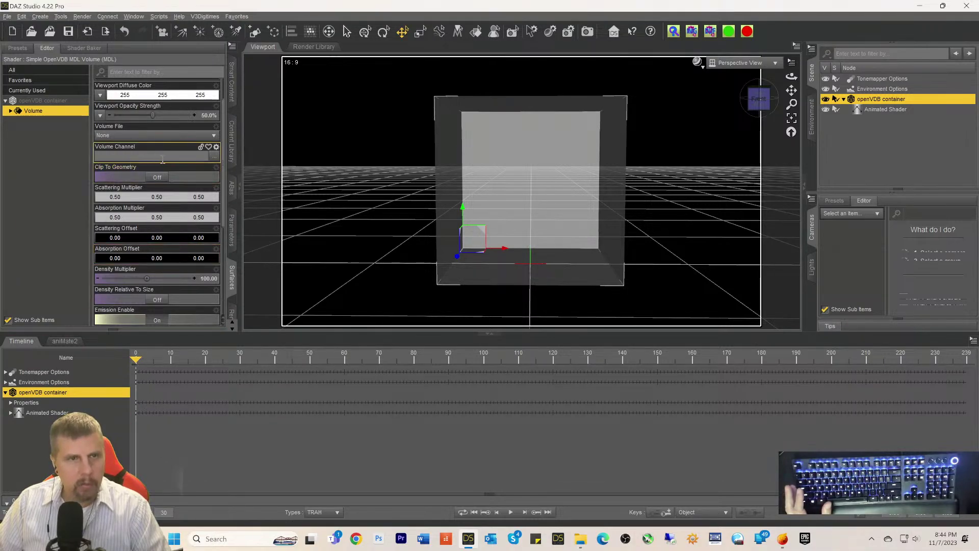
# Step: At frame 0, load VDB Animation0000.vdb from the 1AEmberGen folder in My Original DAZ PNG as the container's Volume File
pyautogui.click(166, 137)
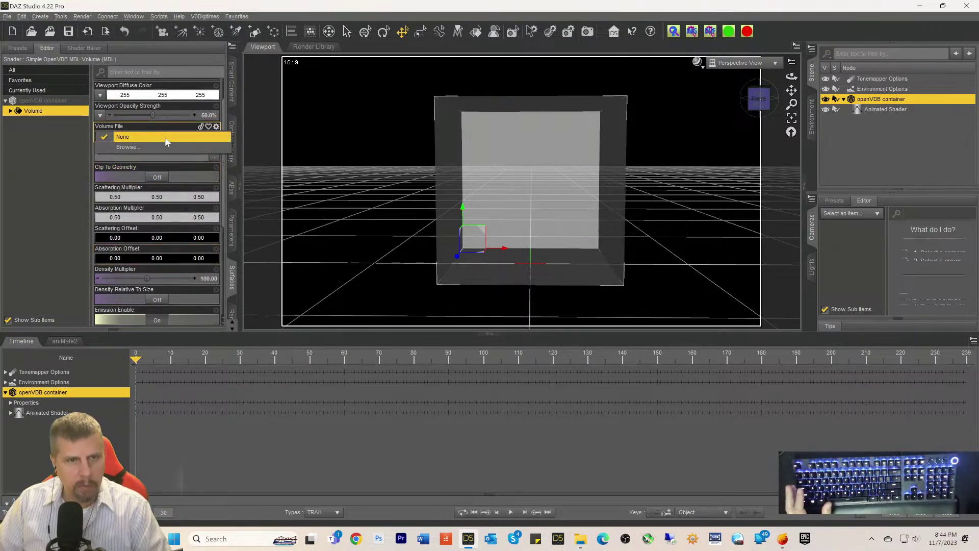
pyautogui.click(137, 147)
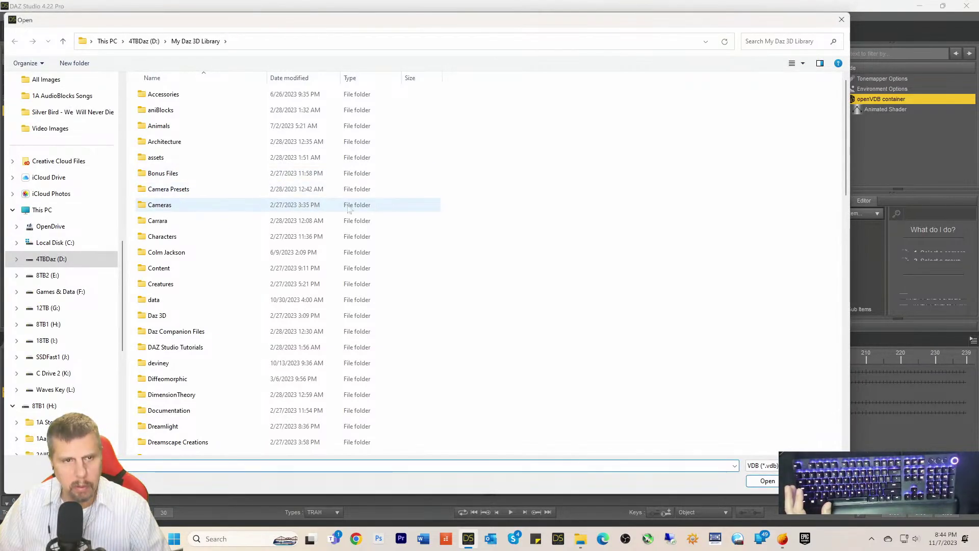
pyautogui.scroll(8, 51, 133)
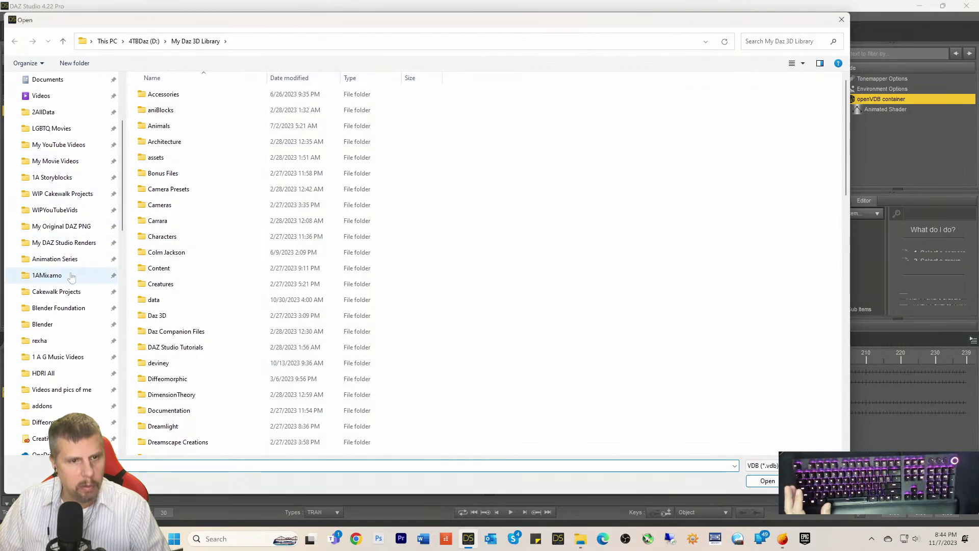
pyautogui.click(61, 227)
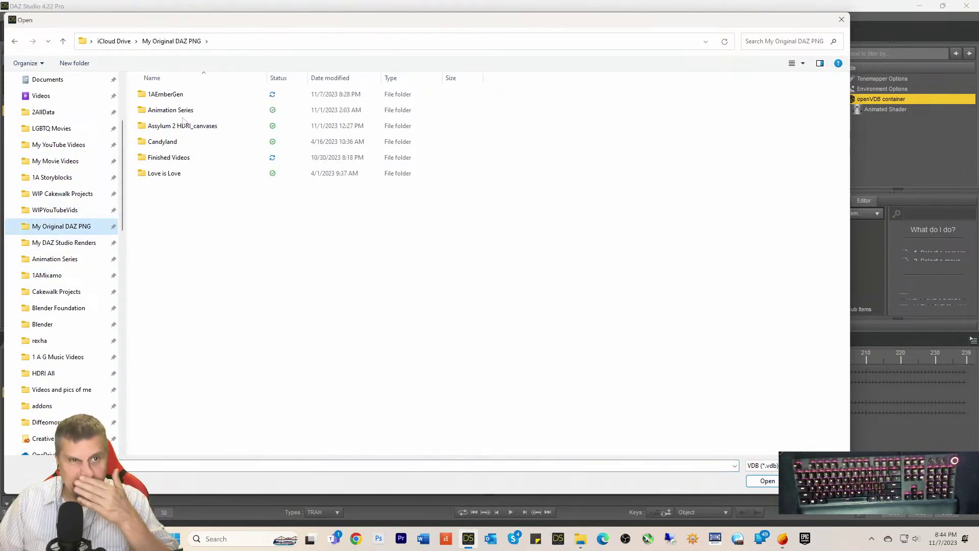
pyautogui.doubleClick(173, 95)
pyautogui.doubleClick(180, 95)
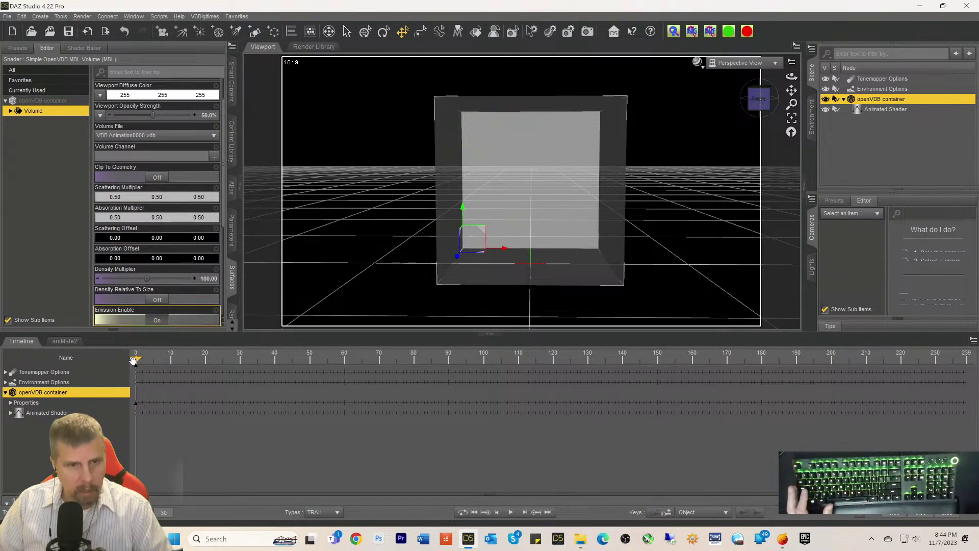
# Step: Move to frame 239 and key the Animated Shader's Completion at 100% there
pyautogui.moveTo(135, 361); pyautogui.dragTo(961, 403)
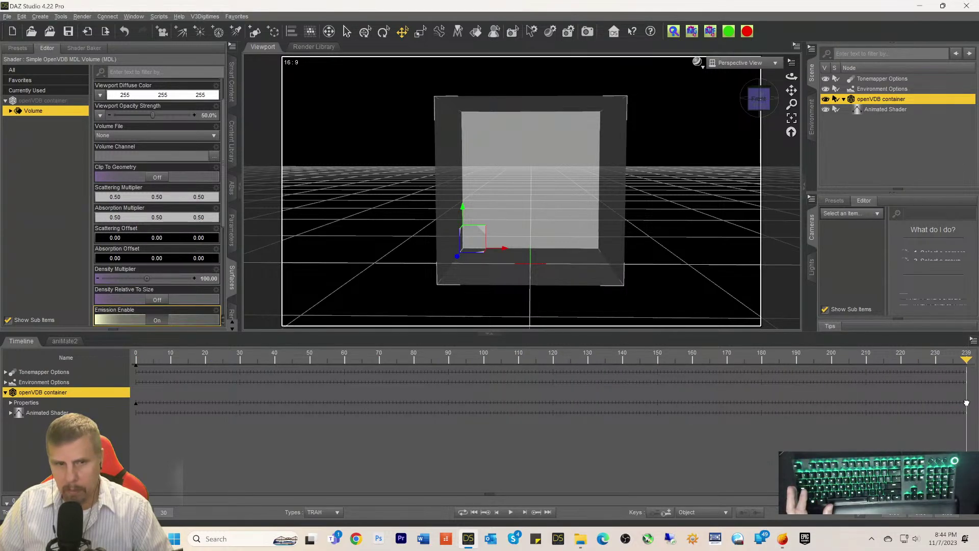
pyautogui.moveTo(842, 402); pyautogui.dragTo(977, 439)
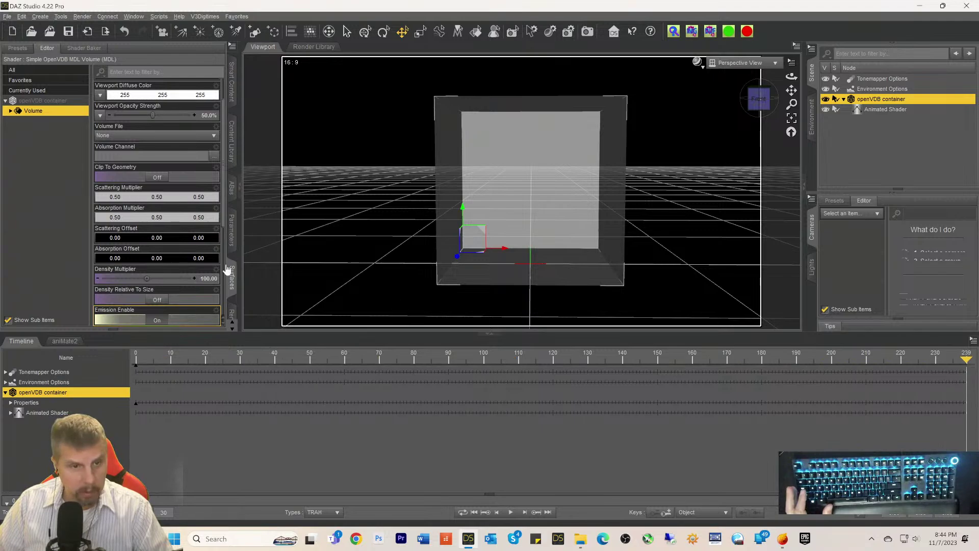
pyautogui.scroll(-6, 194, 255)
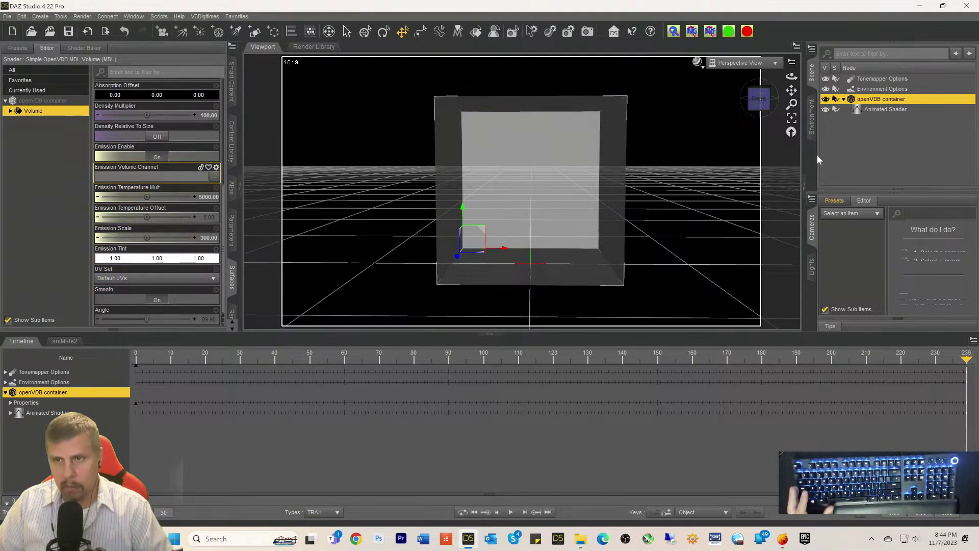
pyautogui.click(231, 235)
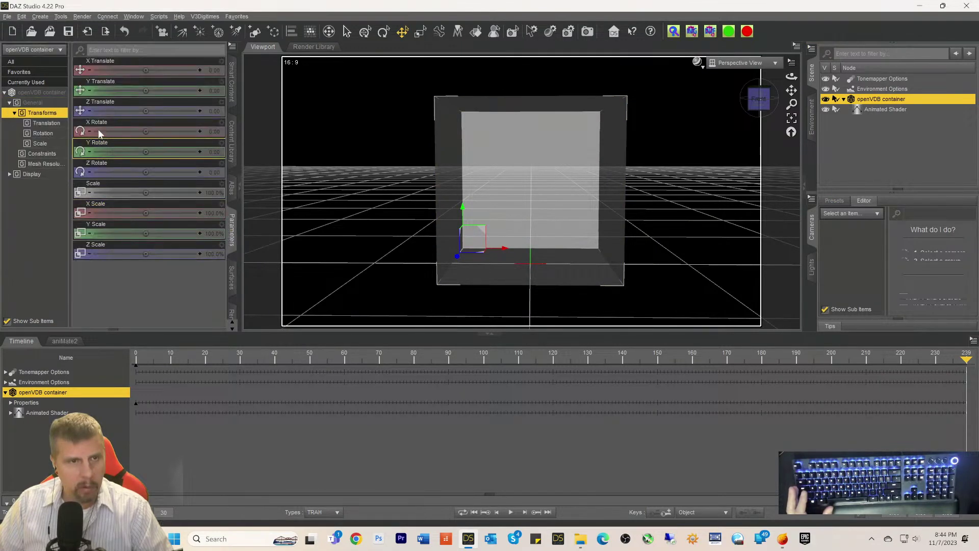
pyautogui.click(42, 93)
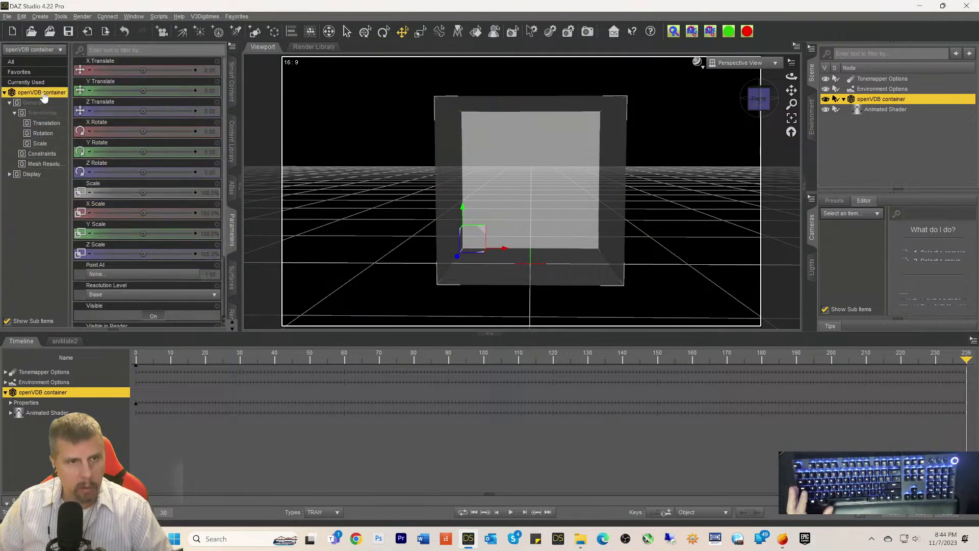
pyautogui.click(876, 110)
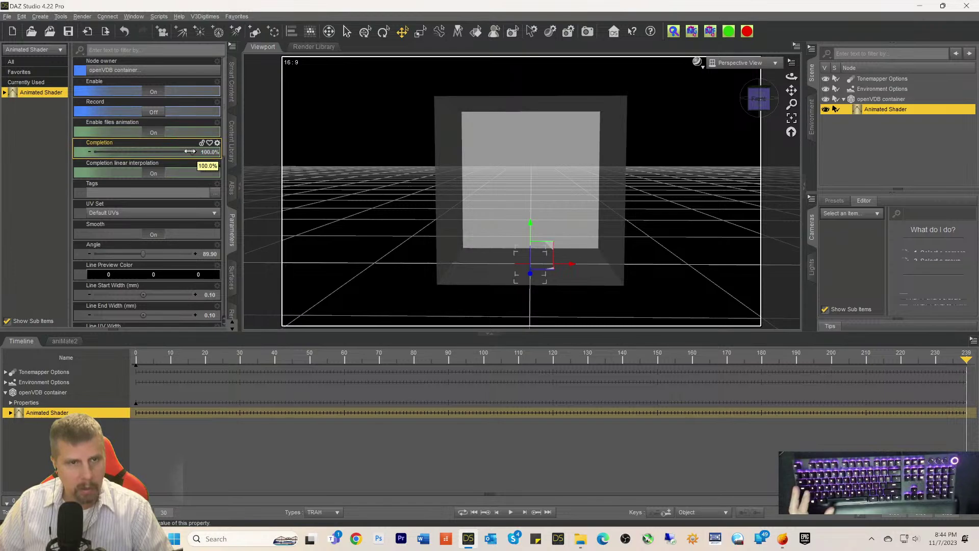
pyautogui.moveTo(189, 151); pyautogui.dragTo(190, 151)
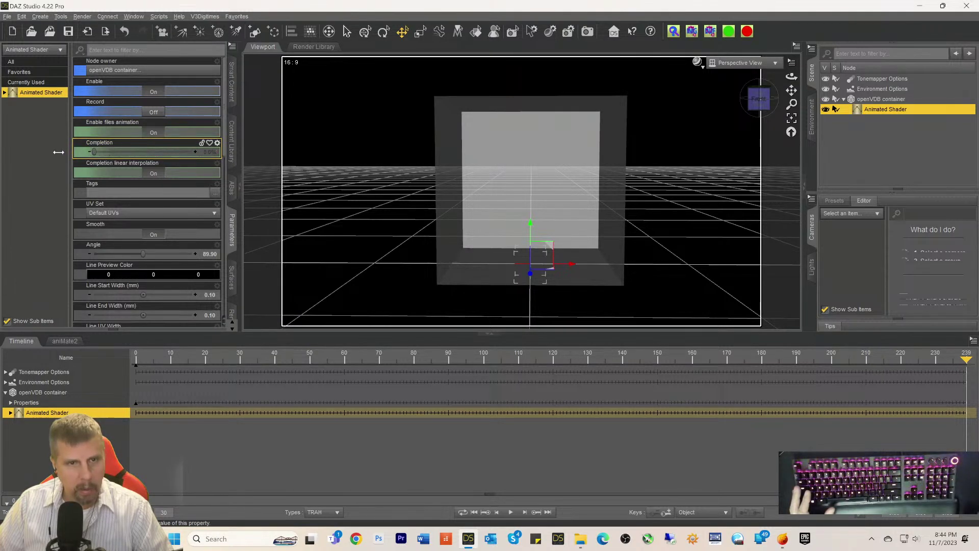
pyautogui.moveTo(59, 152); pyautogui.dragTo(371, 188)
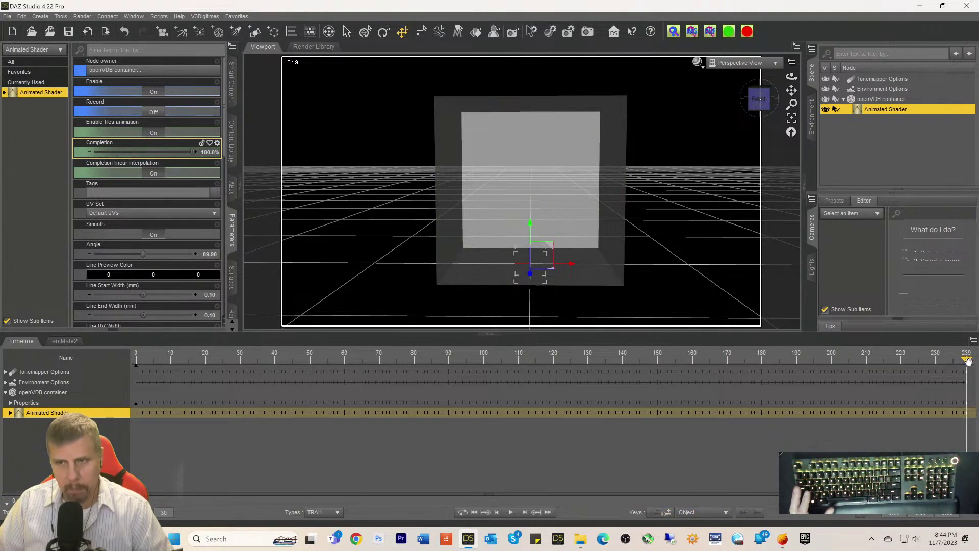
pyautogui.moveTo(968, 361); pyautogui.dragTo(970, 413)
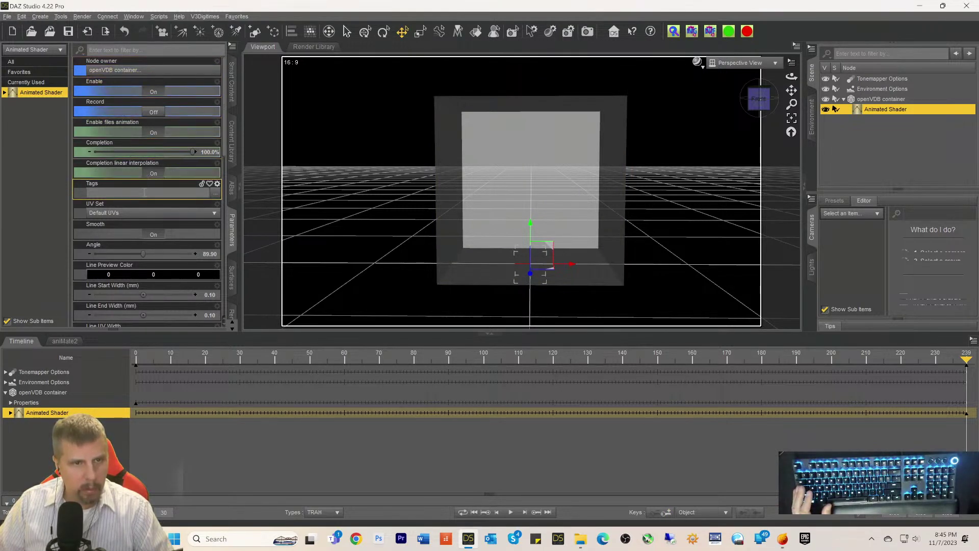
# Step: Set the Emission Volume Channel of the openVDB container's surface to density
pyautogui.scroll(-1, 141, 231)
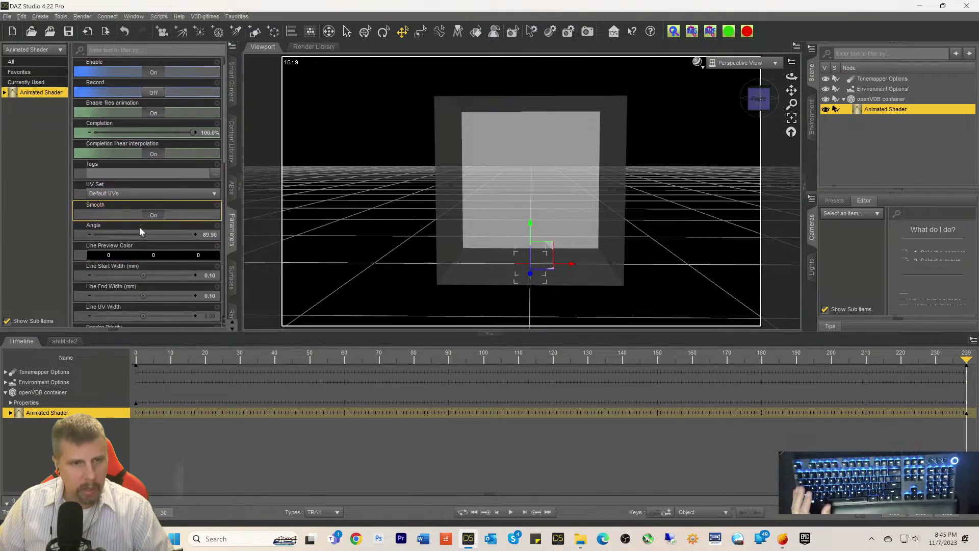
pyautogui.scroll(-10, 162, 252)
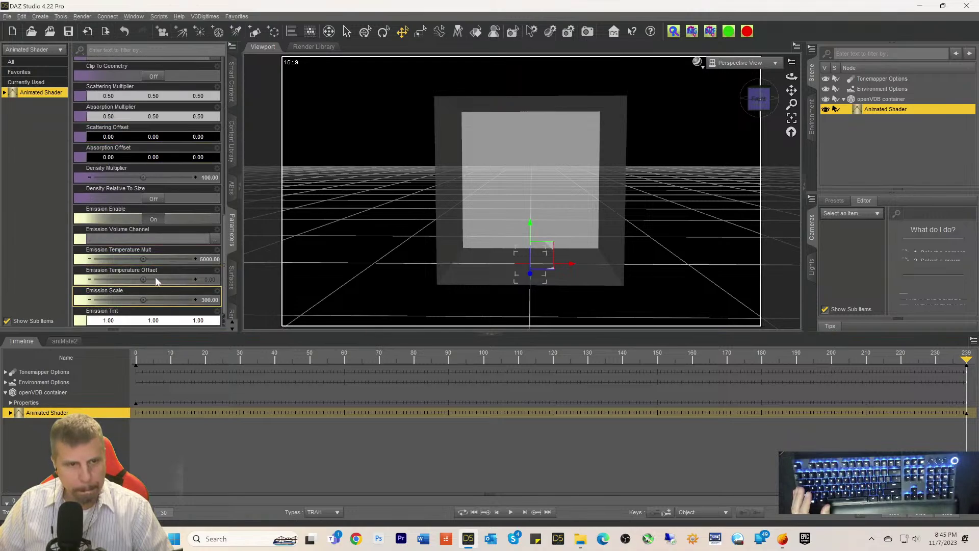
pyautogui.scroll(10, 155, 192)
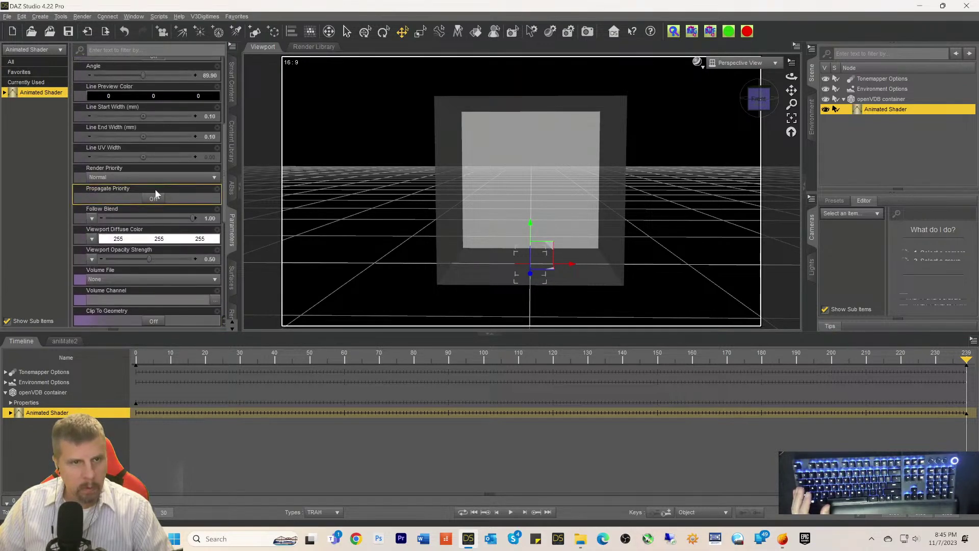
pyautogui.scroll(4, 156, 193)
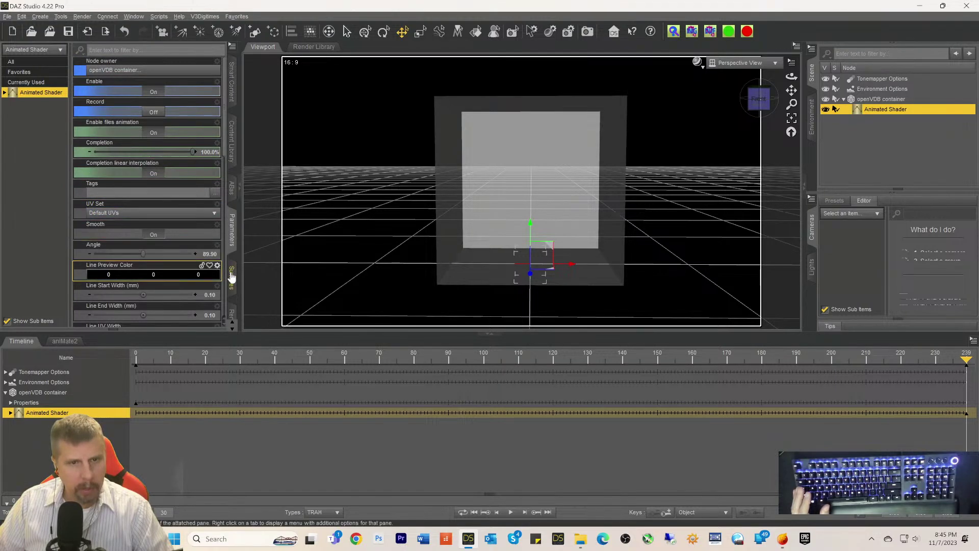
pyautogui.click(232, 277)
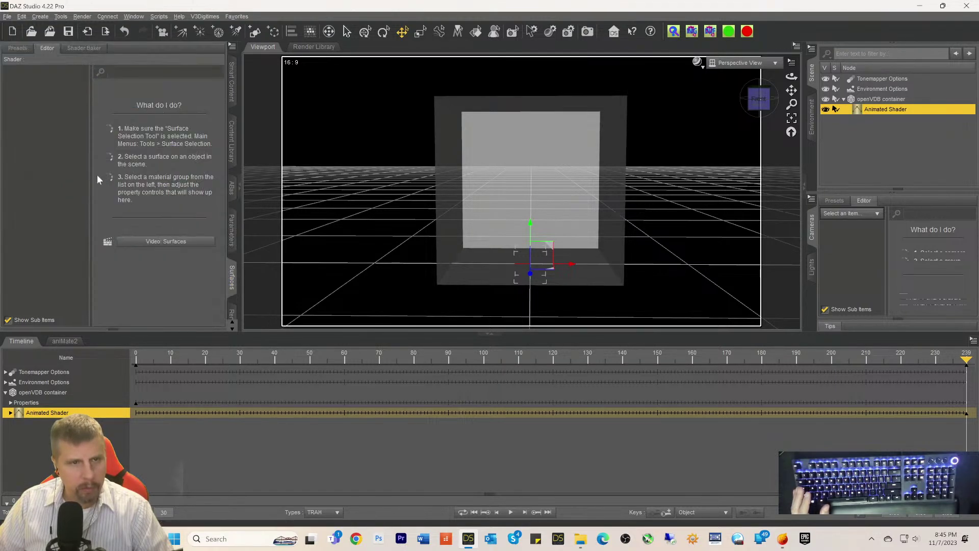
pyautogui.click(864, 100)
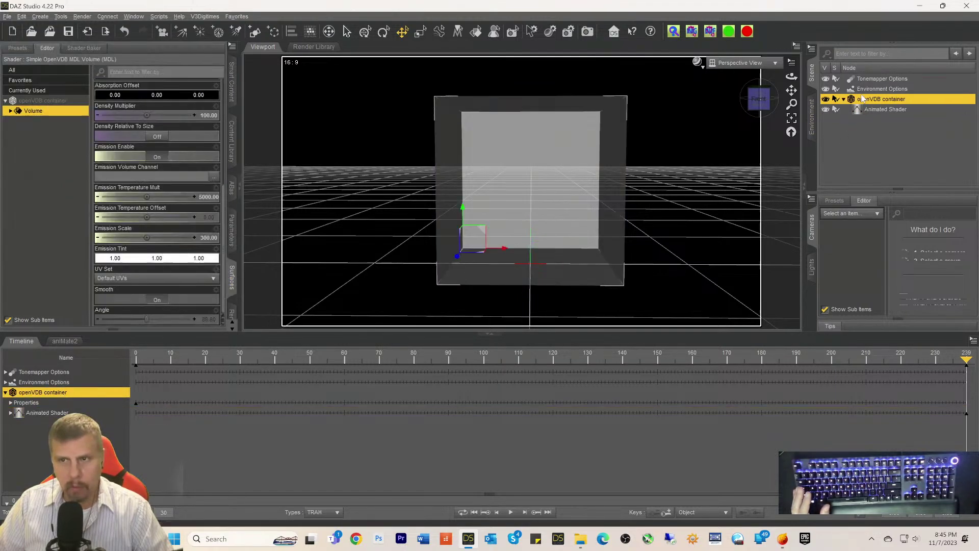
pyautogui.click(113, 177)
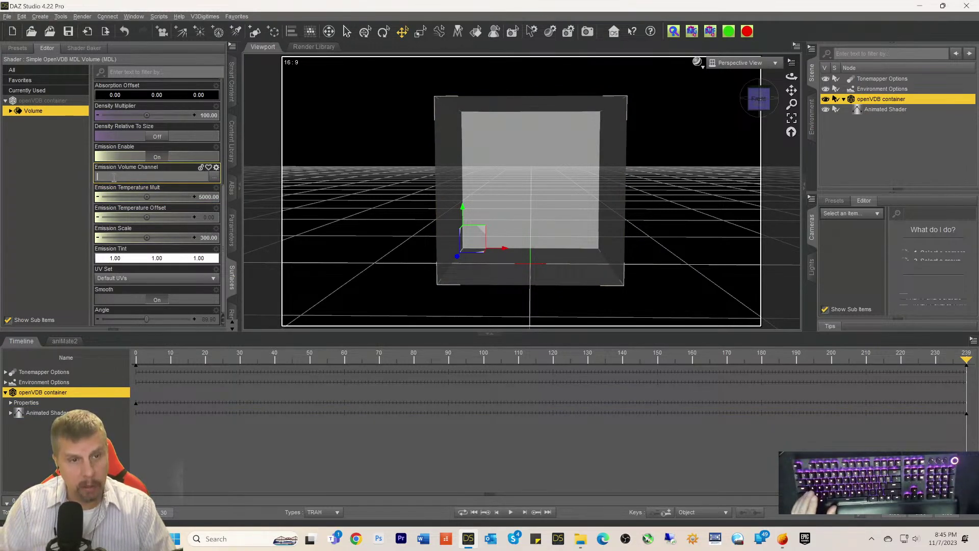
pyautogui.write('density')
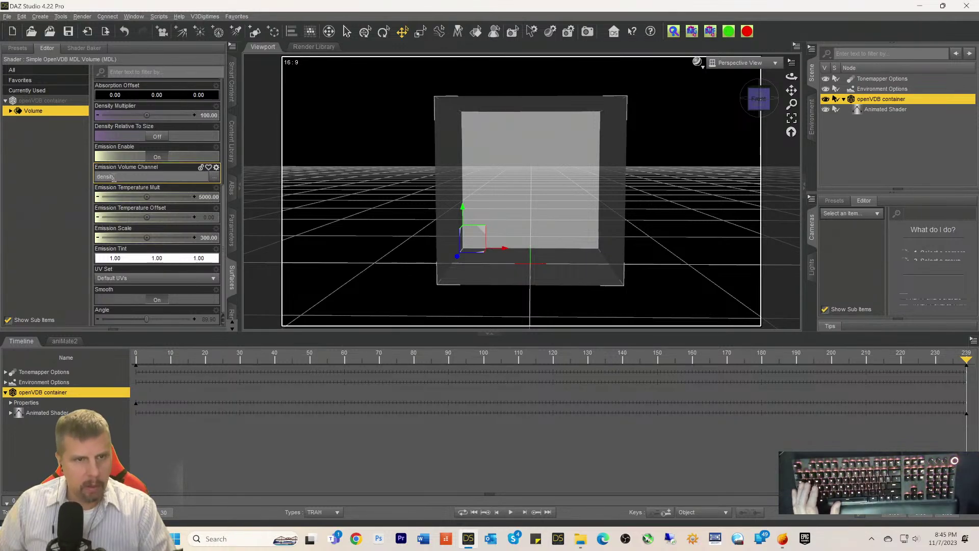
pyautogui.press('Return')
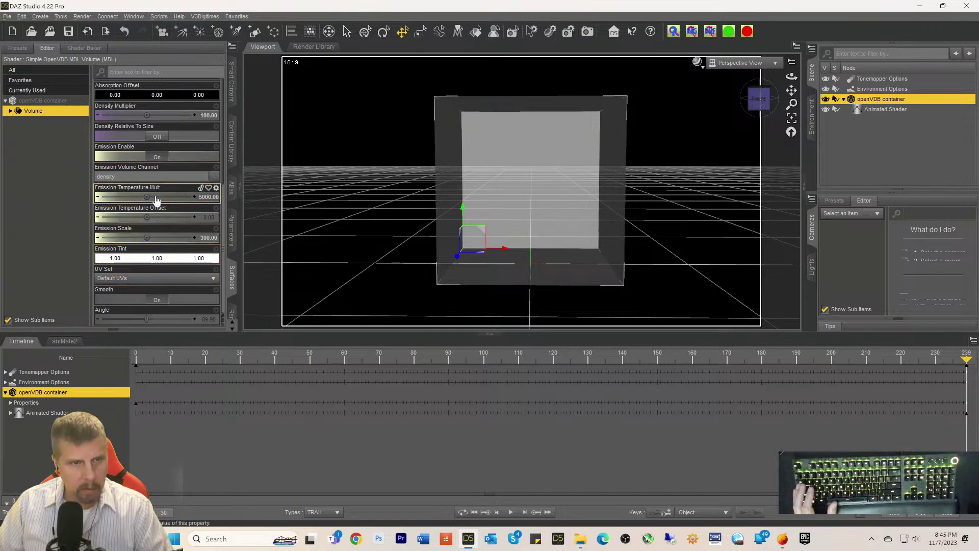
pyautogui.scroll(3, 141, 179)
pyautogui.scroll(1, 142, 180)
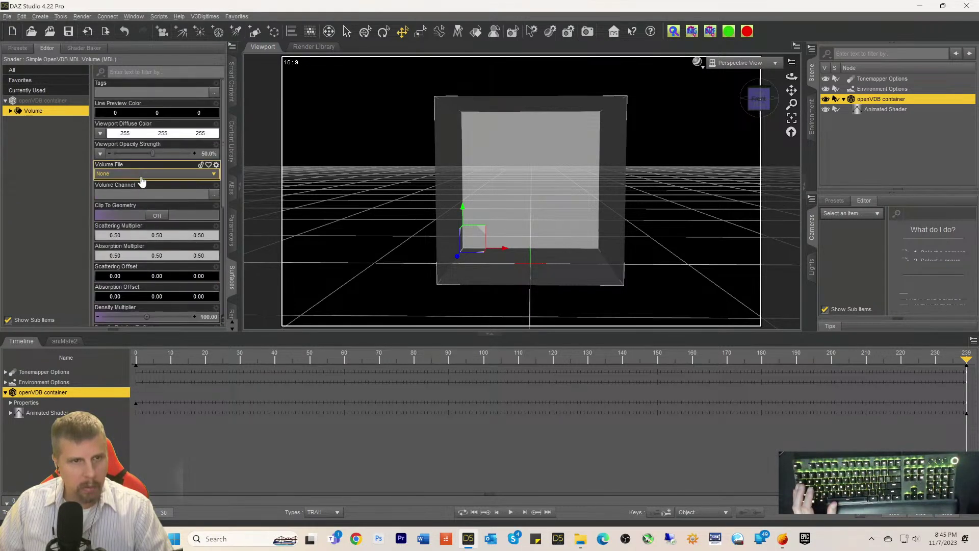
# Step: Set the openVDB container surface's Volume Channel to density and its Emission Volume Channel to flames
pyautogui.click(125, 194)
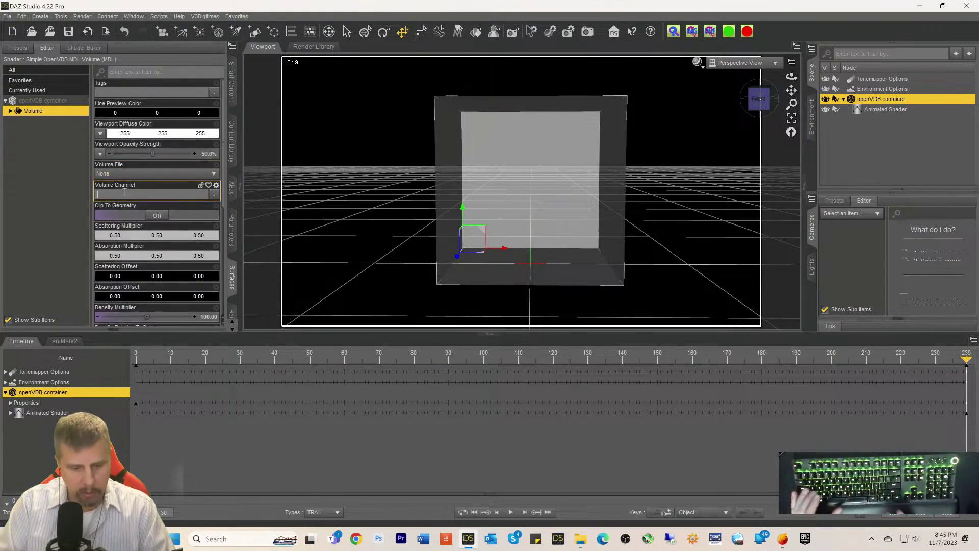
pyautogui.write('density')
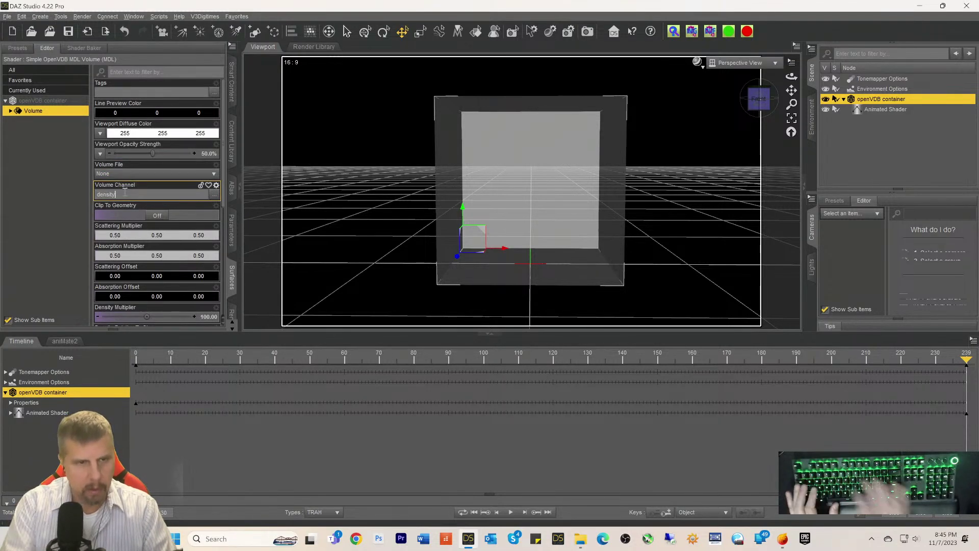
pyautogui.press('Return')
pyautogui.scroll(-4, 144, 219)
pyautogui.scroll(-4, 145, 255)
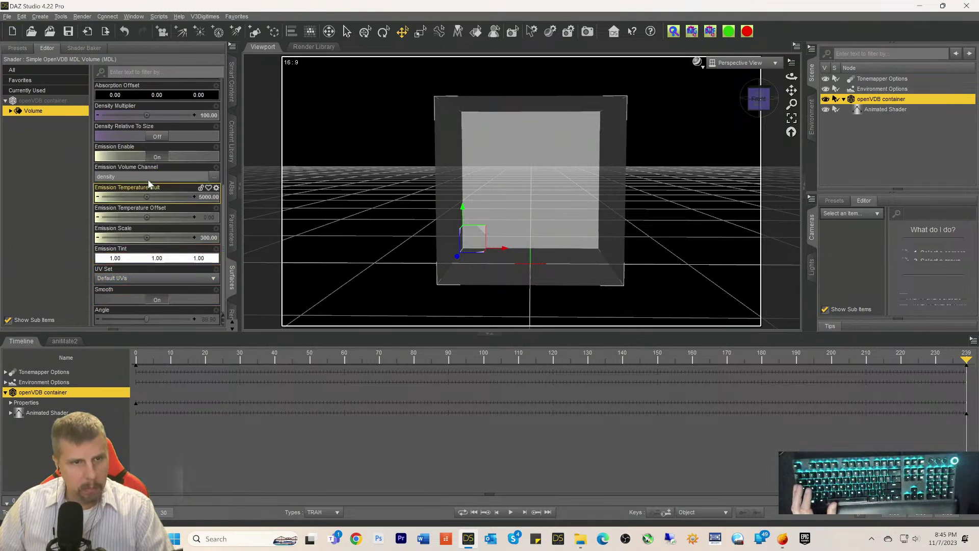
pyautogui.click(104, 176)
pyautogui.write('flames')
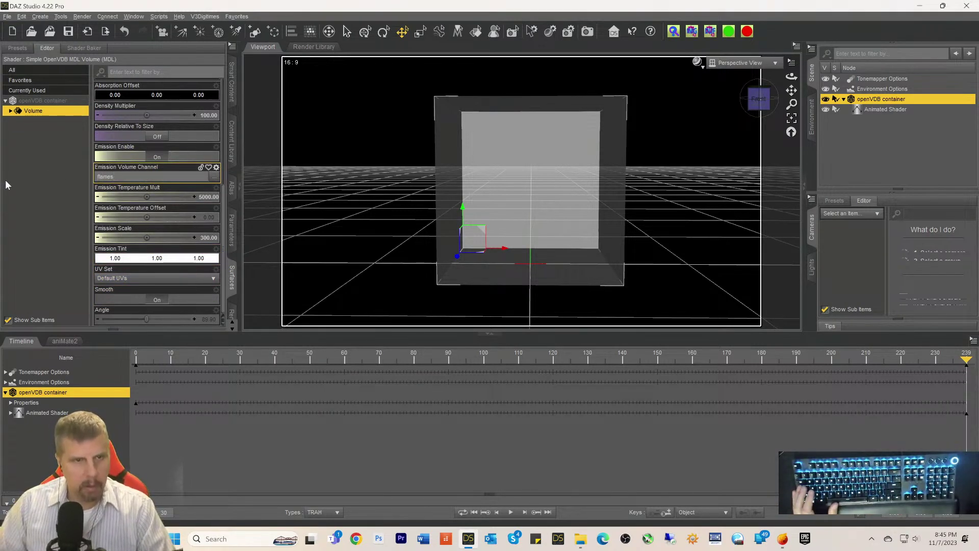
pyautogui.click(10, 180)
pyautogui.click(28, 111)
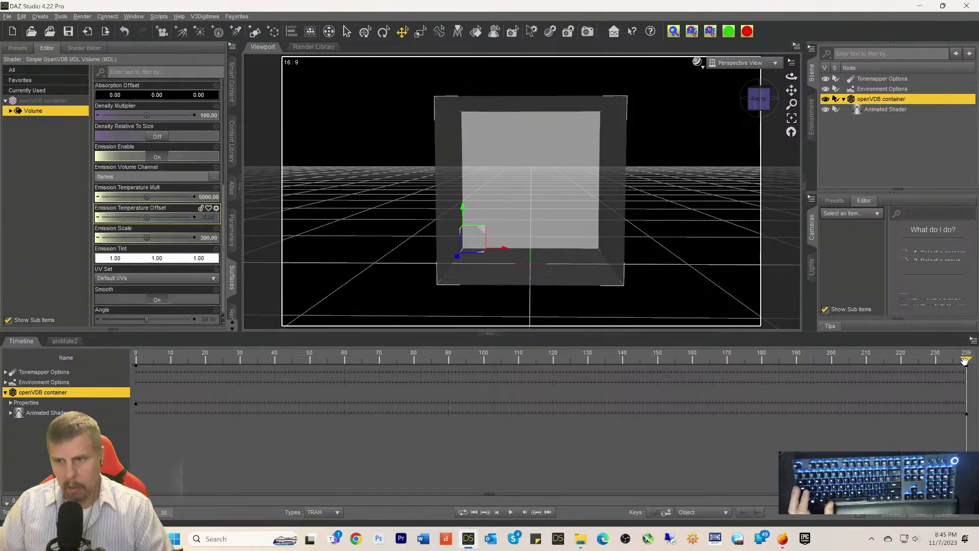
# Step: Return to frame 0 and set the surface's Emission Volume Channel to flames there
pyautogui.moveTo(966, 360); pyautogui.dragTo(136, 361)
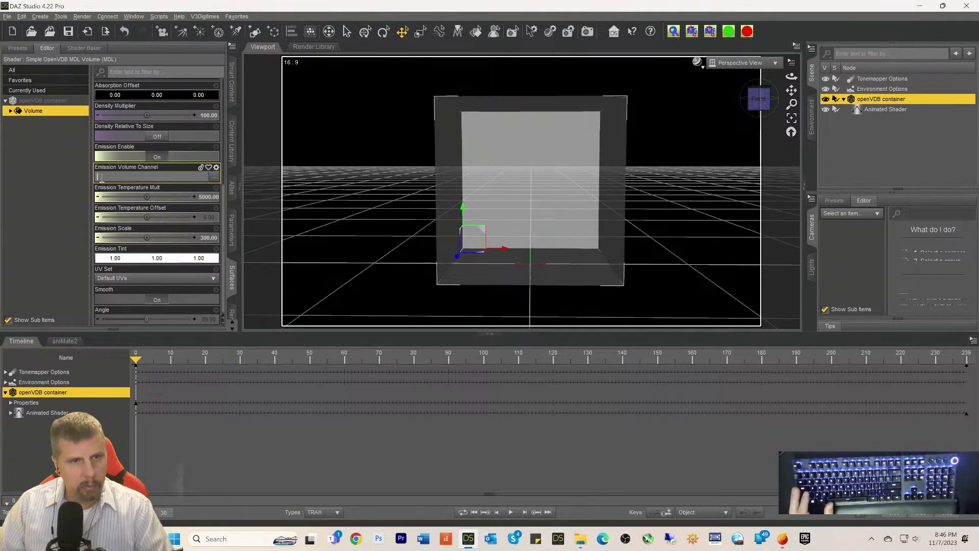
pyautogui.write('flames')
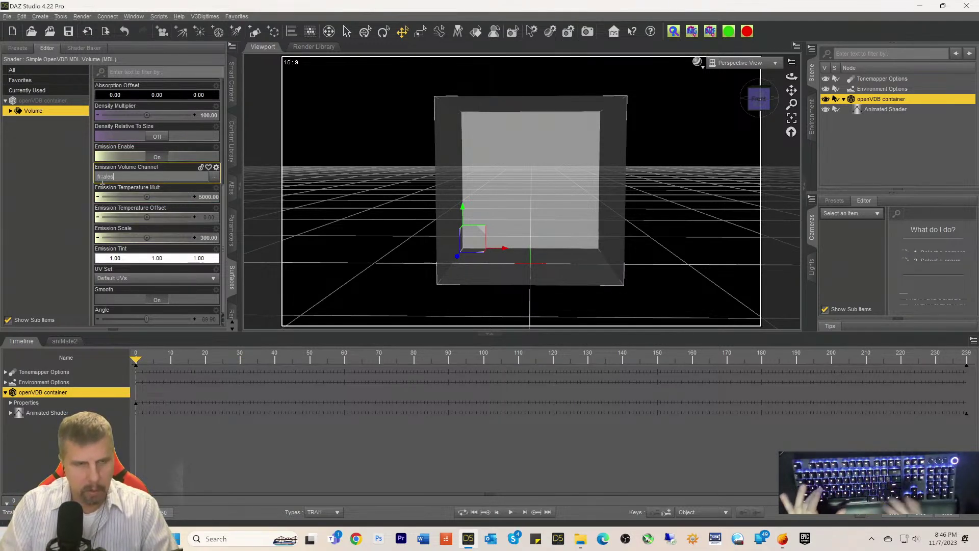
pyautogui.press('Return')
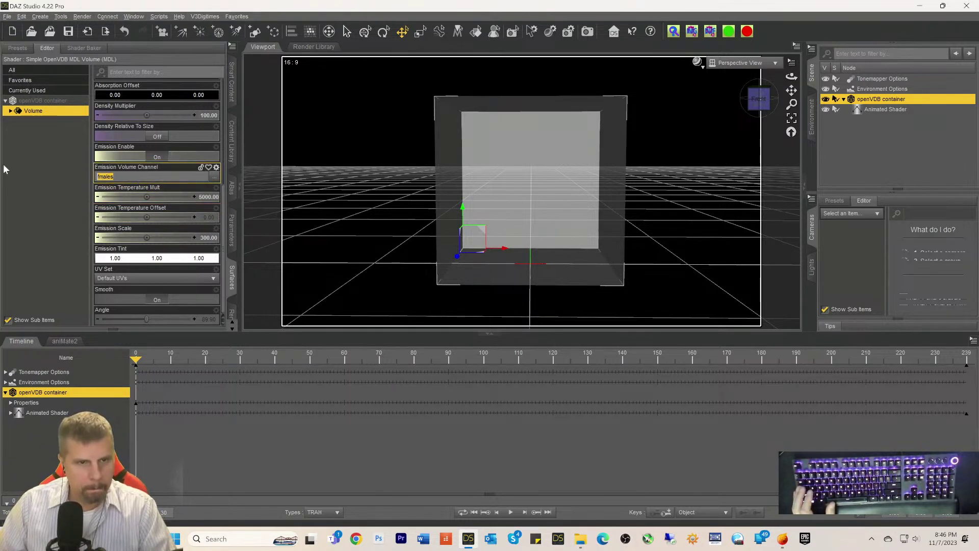
pyautogui.write('f')
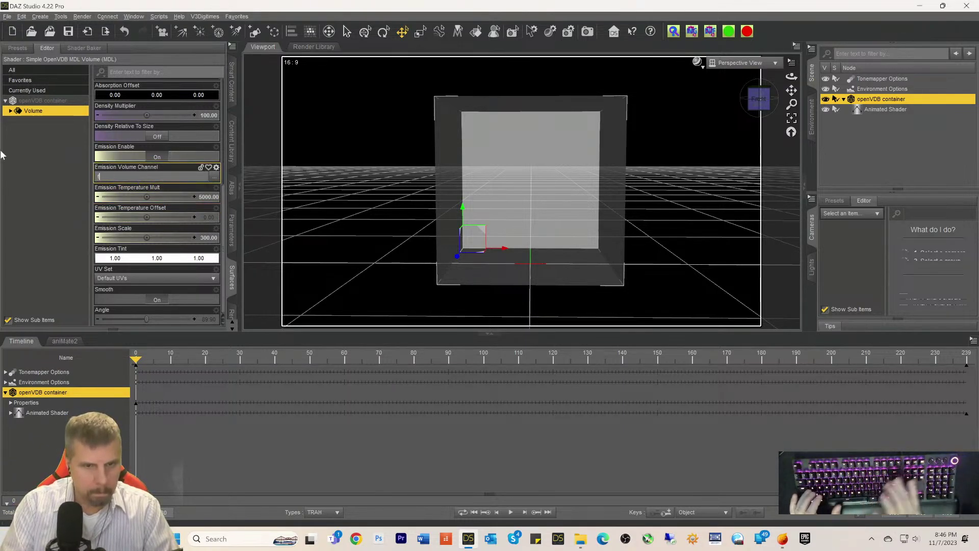
pyautogui.write('lames')
pyautogui.press('Return')
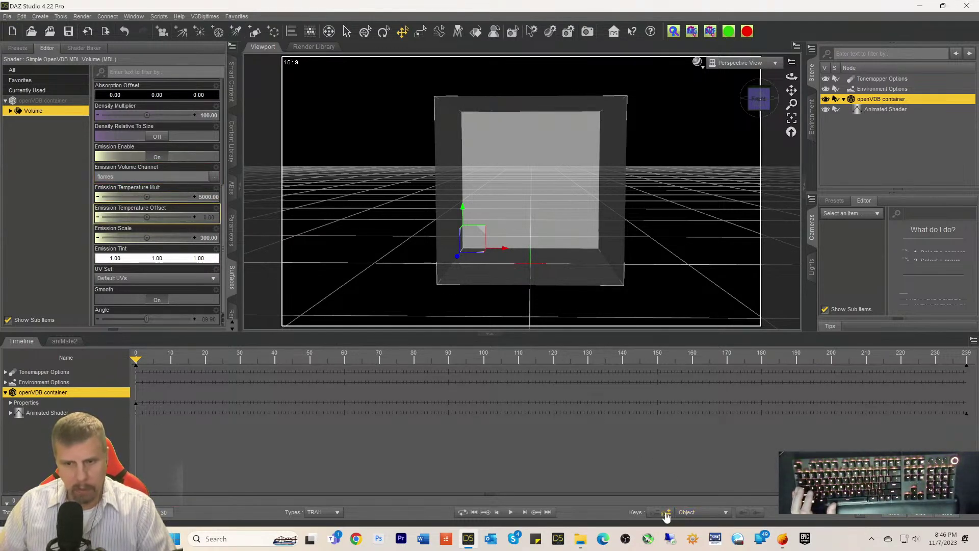
# Step: Set the surface's Volume Channel to density at frame 0
pyautogui.scroll(8, 138, 170)
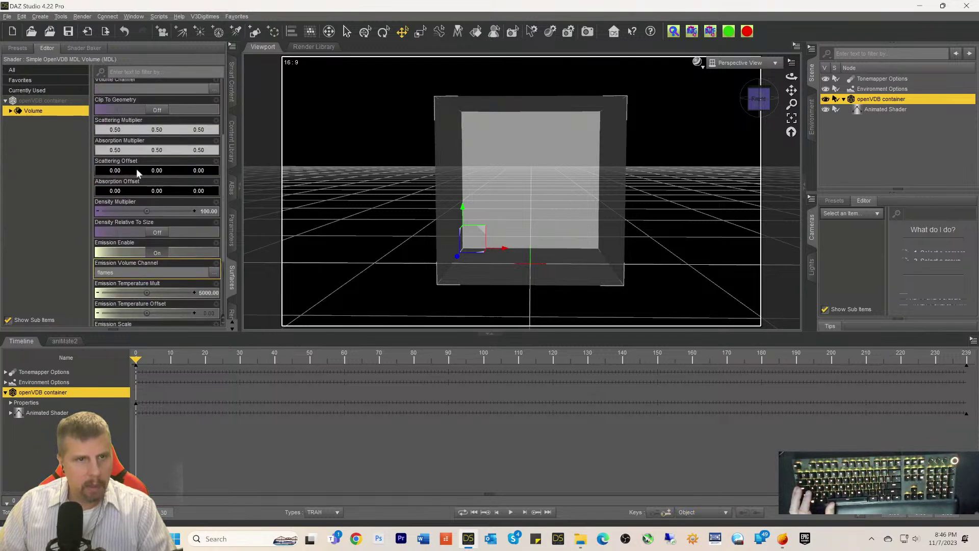
pyautogui.click(110, 193)
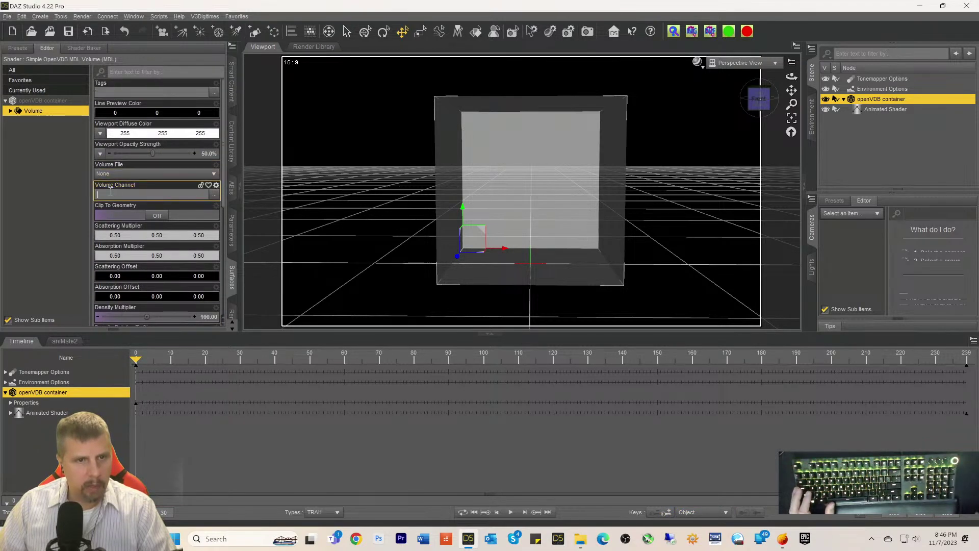
pyautogui.write('density')
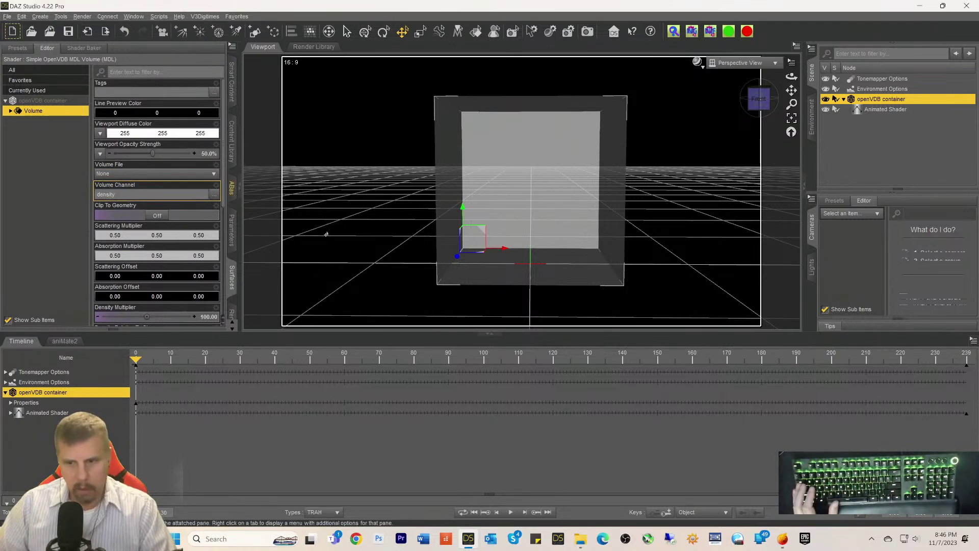
pyautogui.press('Return')
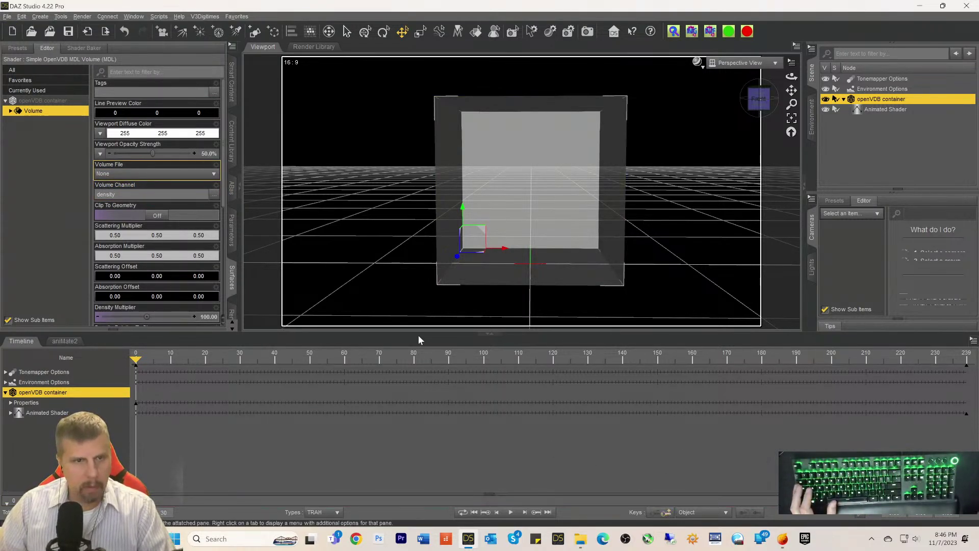
# Step: Move to frame 239 and set the surface's Volume Channel to density and Emission Volume Channel to flames there
pyautogui.scroll(-1, 145, 306)
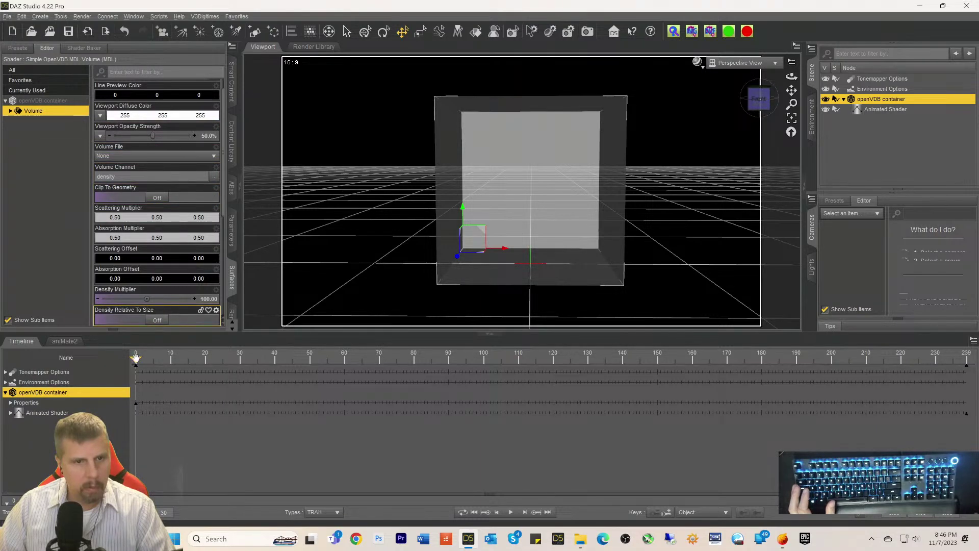
pyautogui.moveTo(135, 357); pyautogui.dragTo(964, 436)
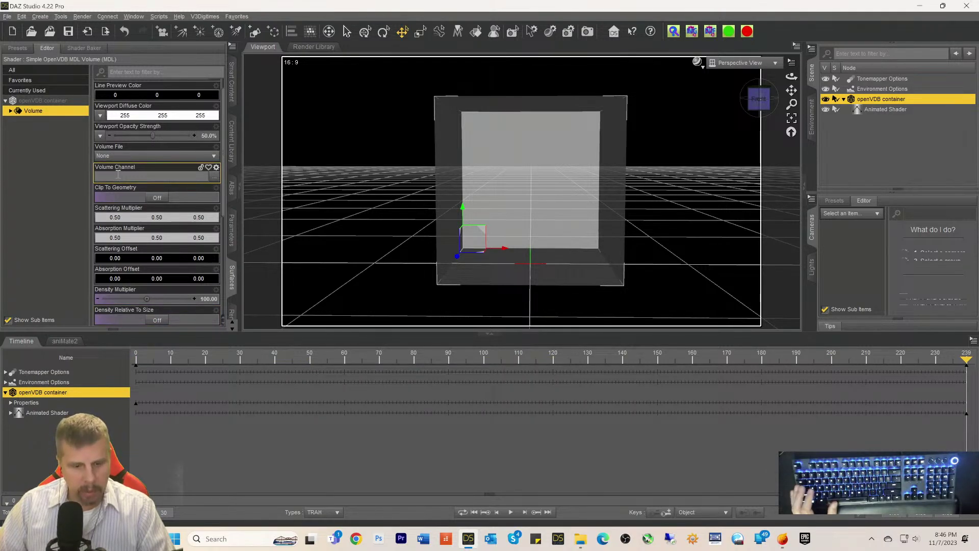
pyautogui.write('dens')
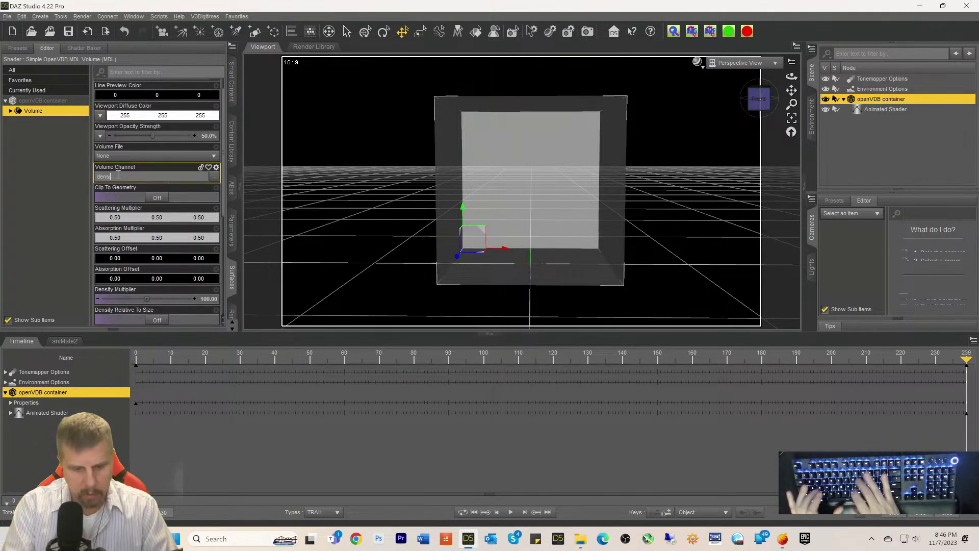
pyautogui.write('ity')
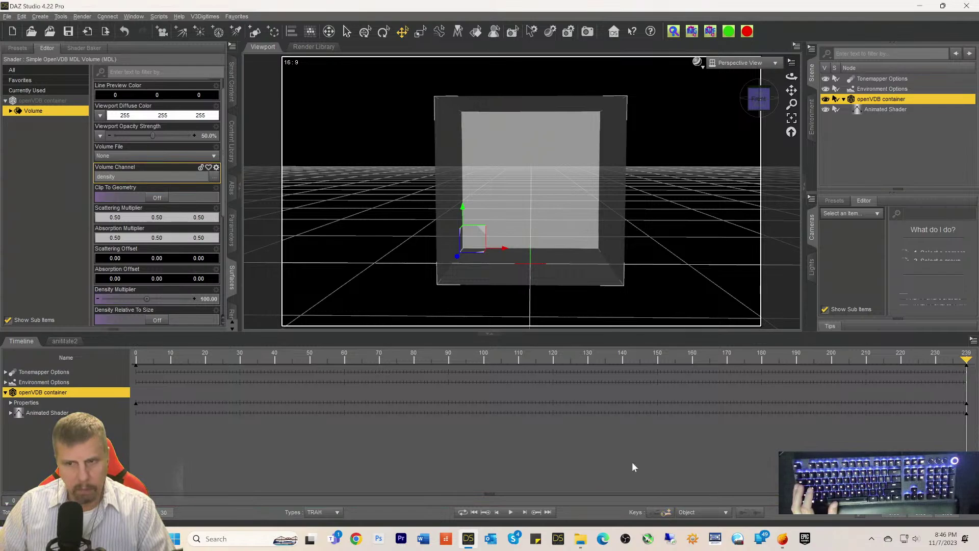
pyautogui.scroll(-3, 176, 168)
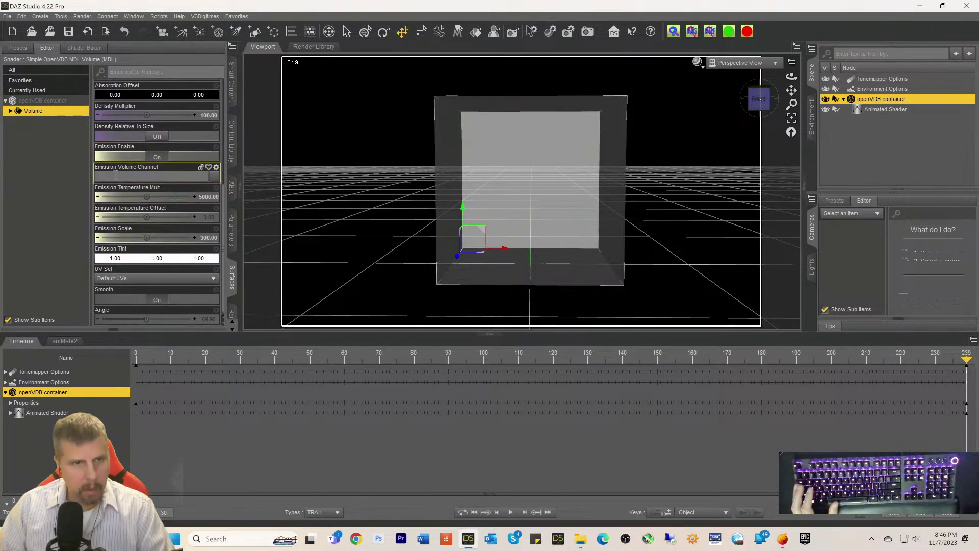
pyautogui.write('fla')
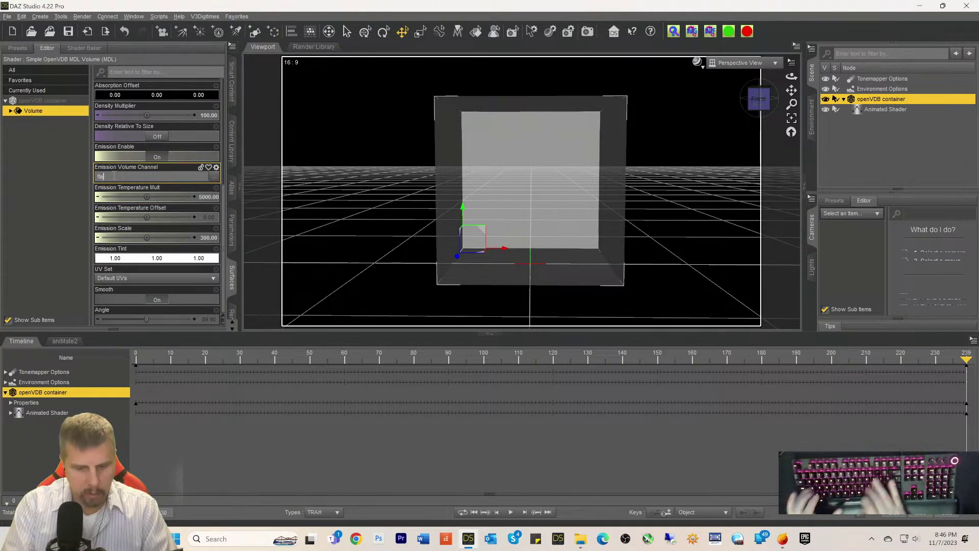
pyautogui.write('mes')
pyautogui.press('Return')
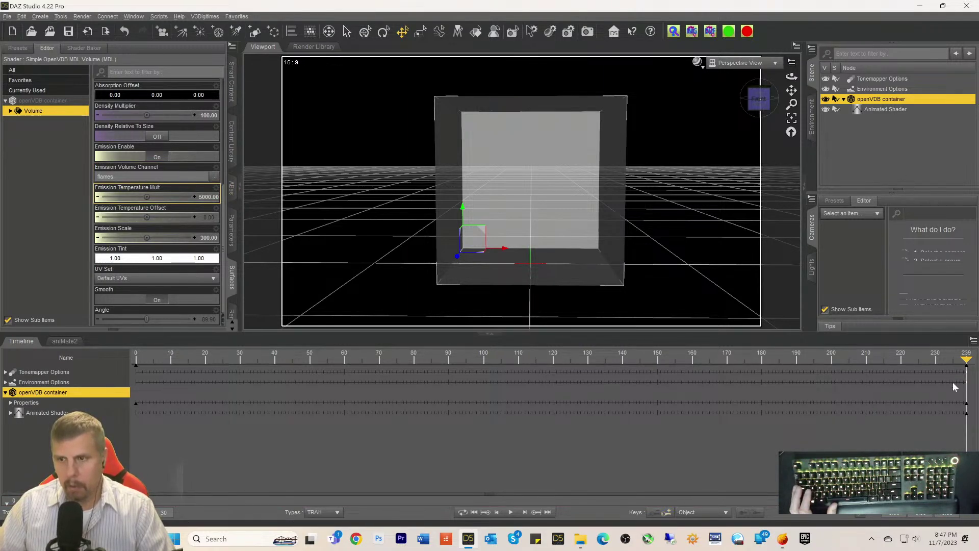
# Step: Scrub the timeline back to about frame 117 and switch the viewport to NVIDIA Iray shading
pyautogui.moveTo(968, 363); pyautogui.dragTo(536, 354)
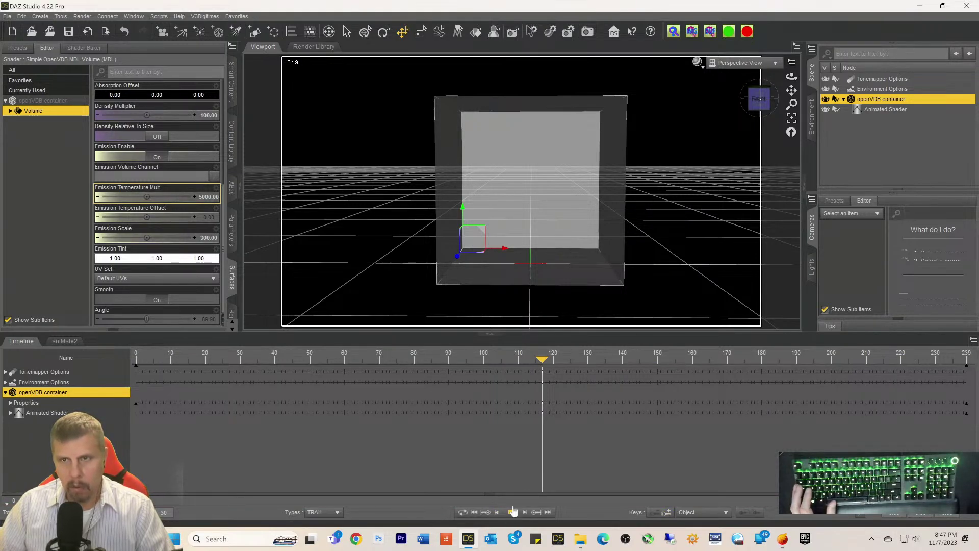
pyautogui.click(696, 63)
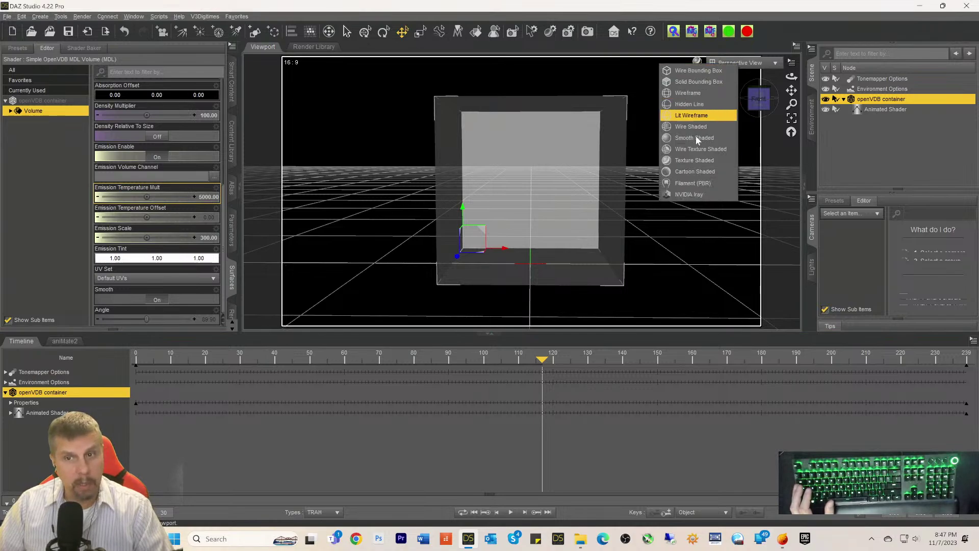
pyautogui.click(681, 193)
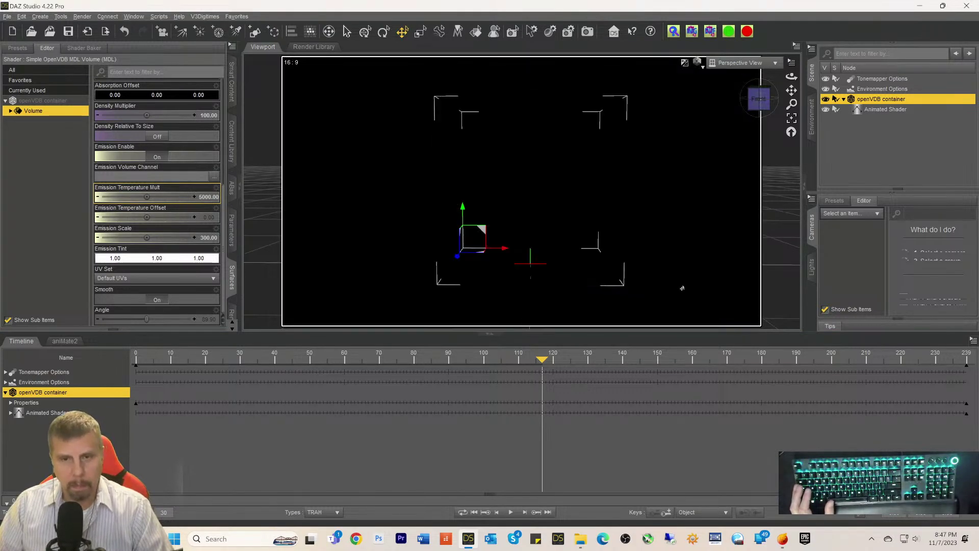
# Step: Return to frame 0 and load VDB Animation0000.vdb from the 1AEmberGen folder as the surface's Volume File
pyautogui.moveTo(539, 360); pyautogui.dragTo(141, 360)
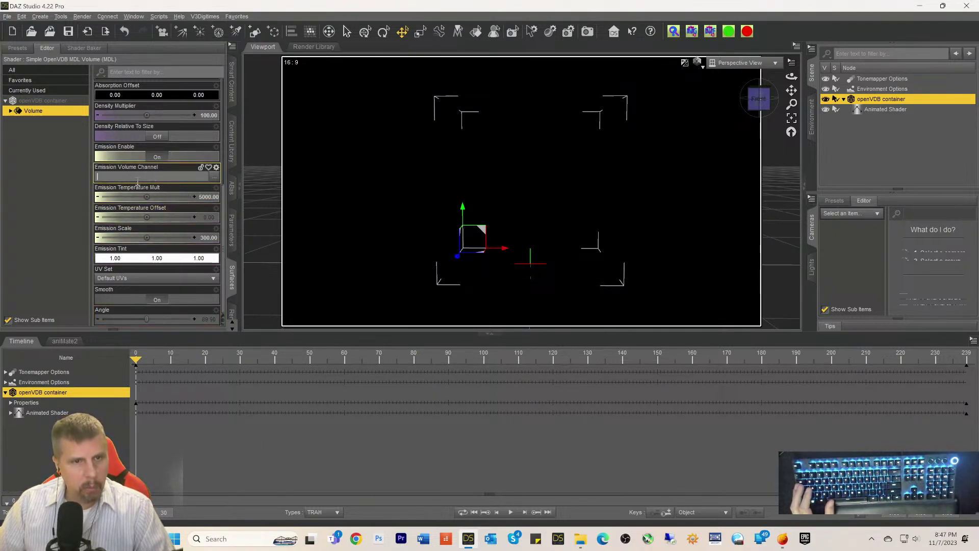
pyautogui.click(181, 178)
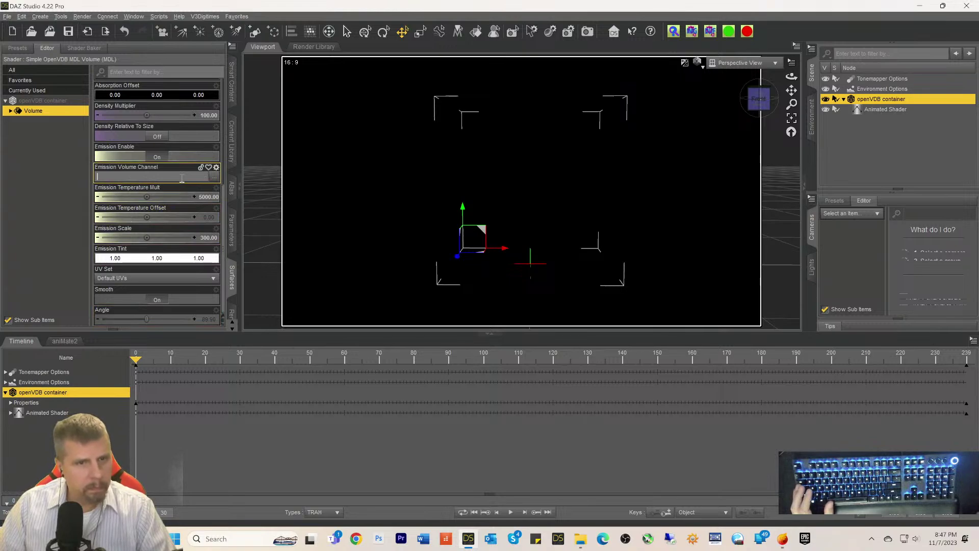
pyautogui.scroll(3, 182, 179)
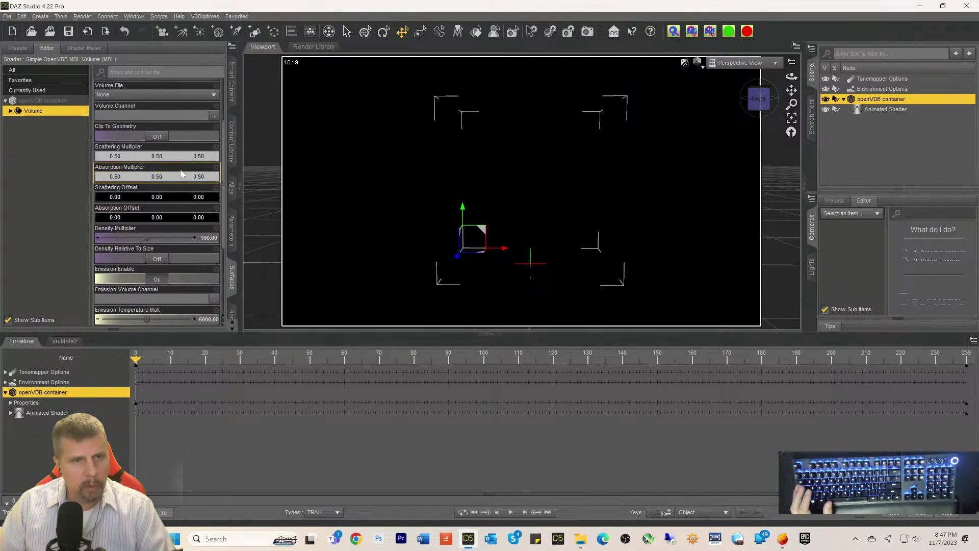
pyautogui.scroll(-2, 181, 174)
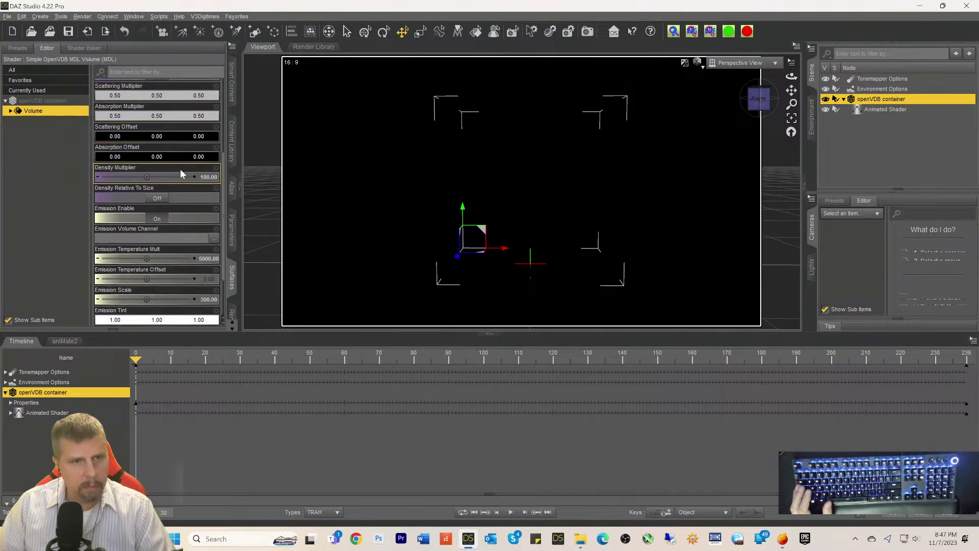
pyautogui.scroll(3, 181, 173)
pyautogui.scroll(1, 181, 174)
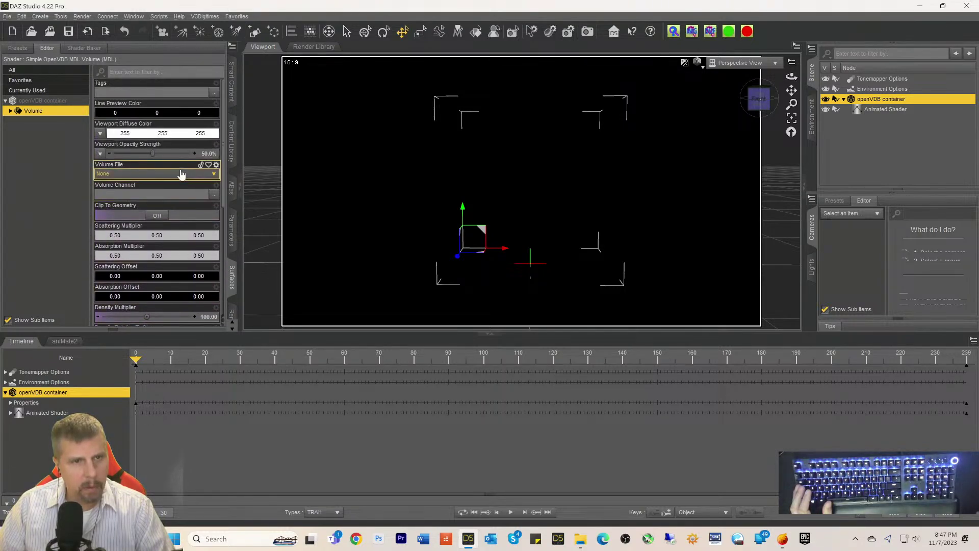
pyautogui.click(204, 176)
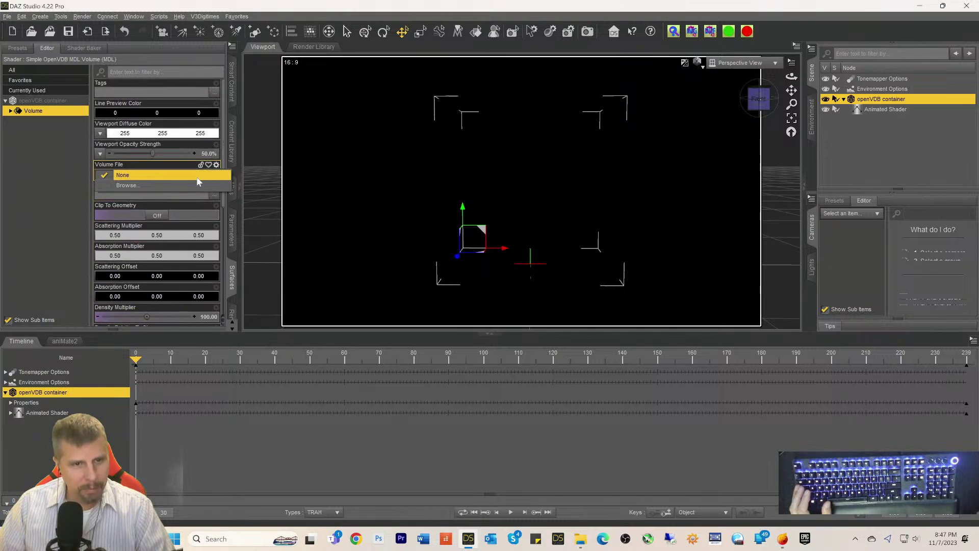
pyautogui.click(152, 185)
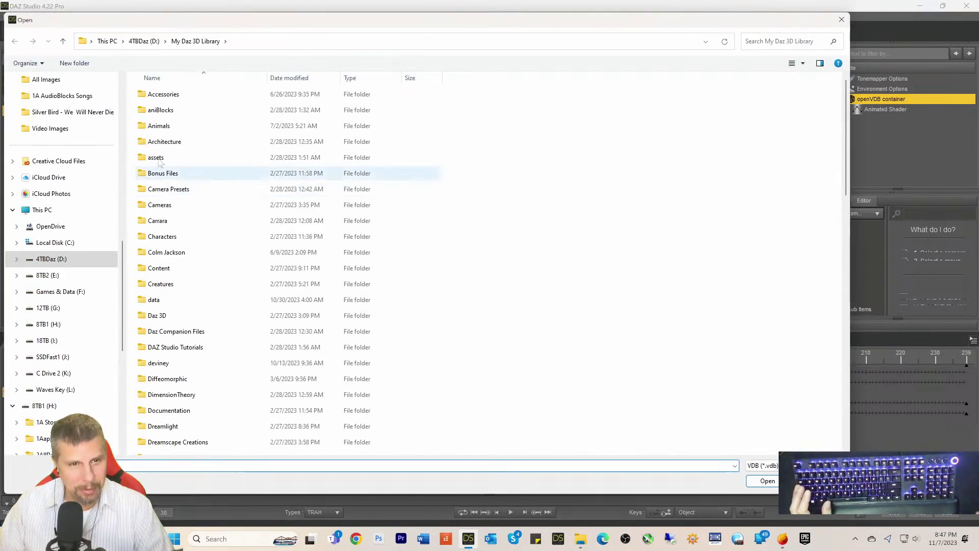
pyautogui.scroll(5, 58, 131)
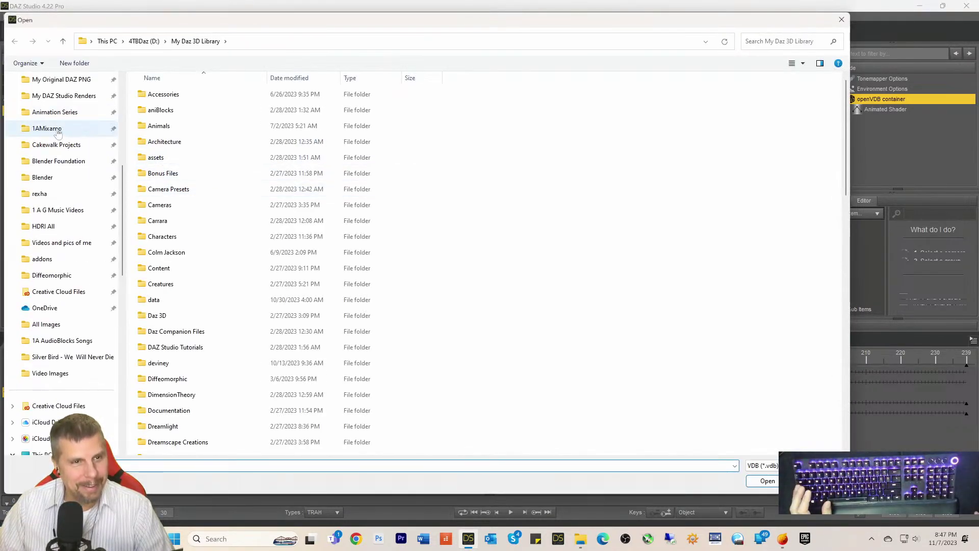
pyautogui.scroll(4, 57, 132)
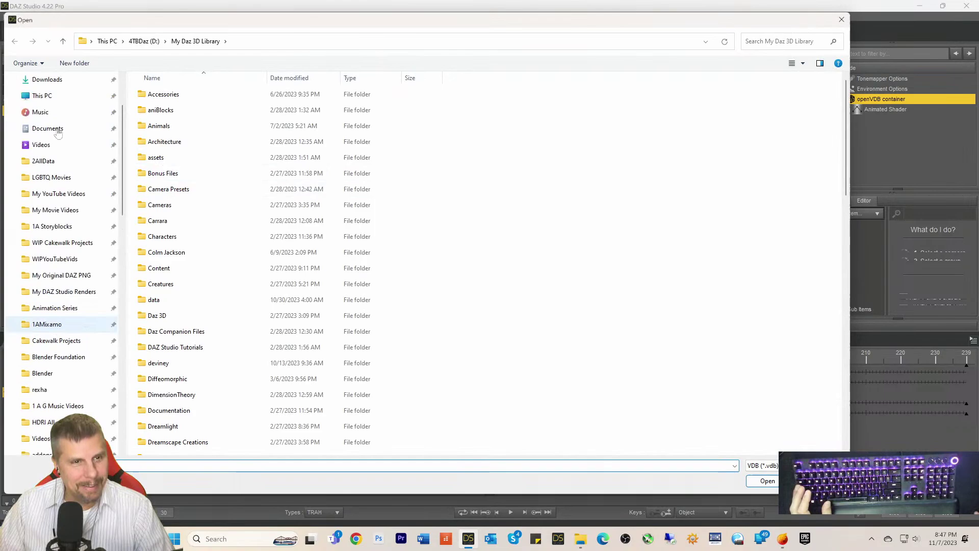
pyautogui.click(51, 276)
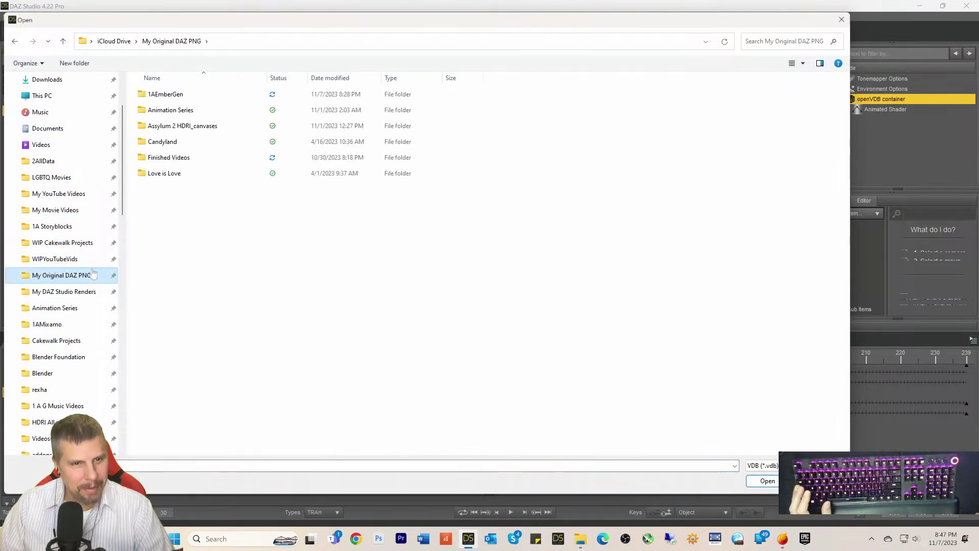
pyautogui.doubleClick(167, 97)
pyautogui.click(167, 99)
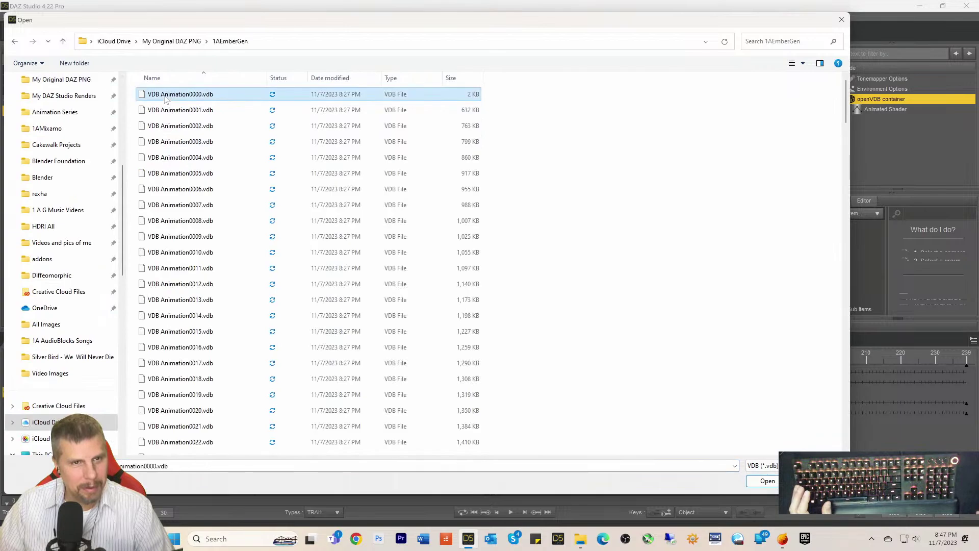
pyautogui.doubleClick(167, 99)
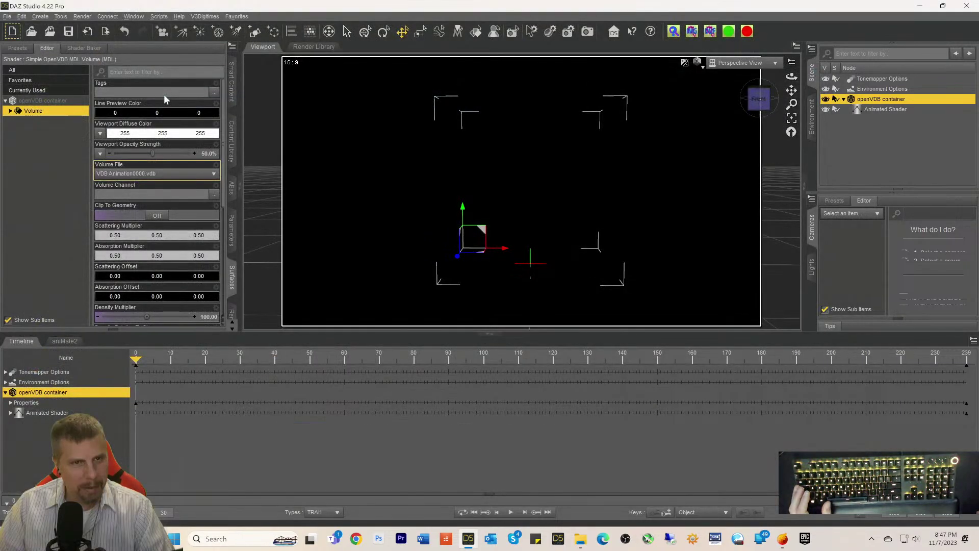
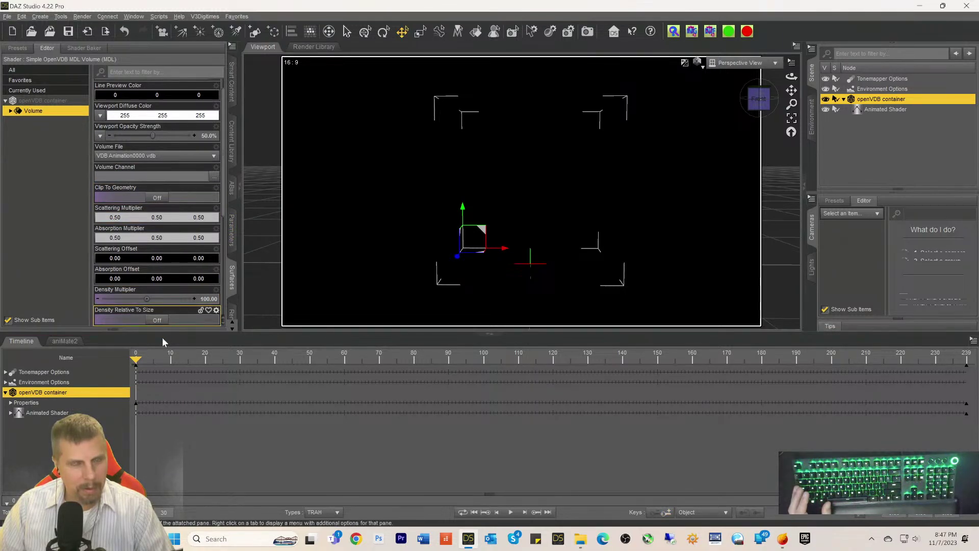
# Step: Set the surface's Volume Channel to density for the VDB file loaded at frame 0
pyautogui.click(109, 173)
pyautogui.write('de')
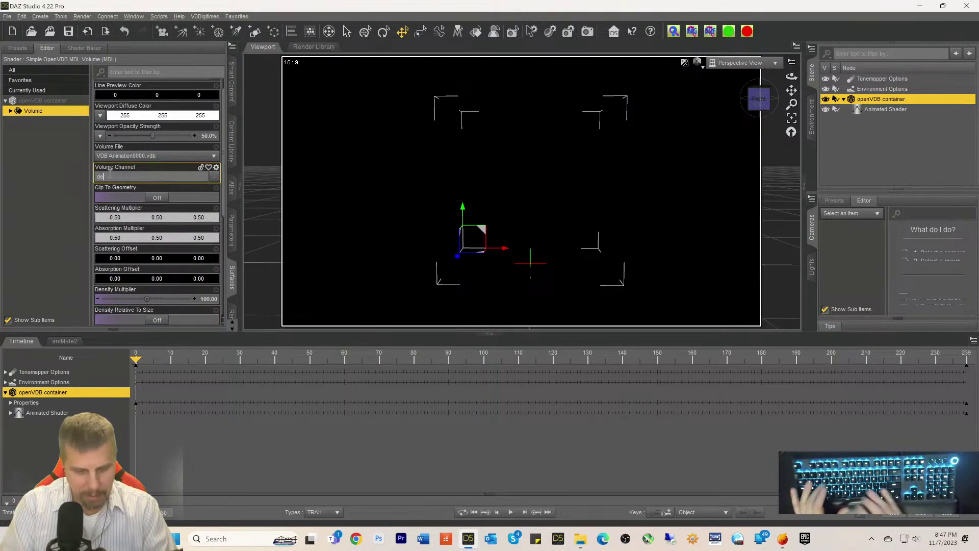
pyautogui.write('nsity')
pyautogui.press('Return')
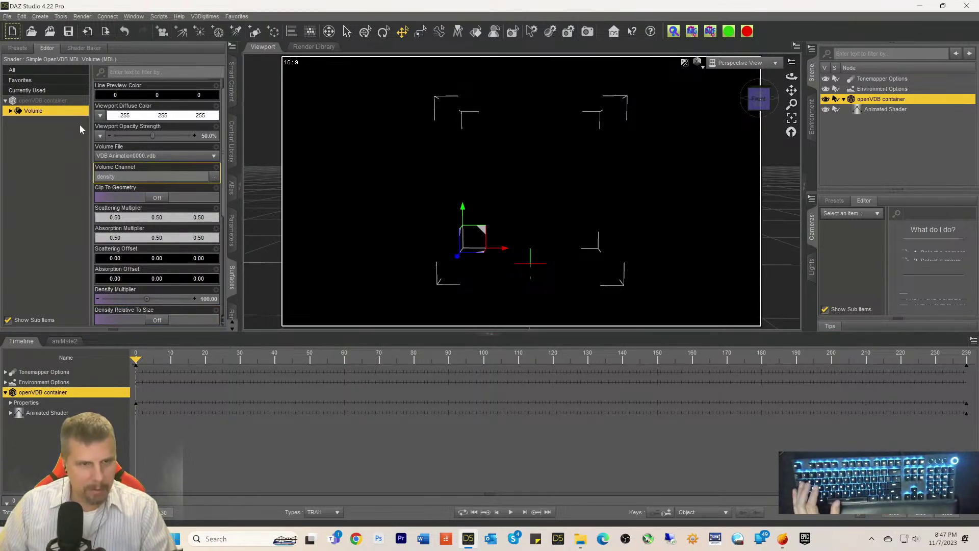
# Step: Set the surface's Emission Volume Channel to flames for the VDB file loaded at frame 0
pyautogui.scroll(-3, 150, 248)
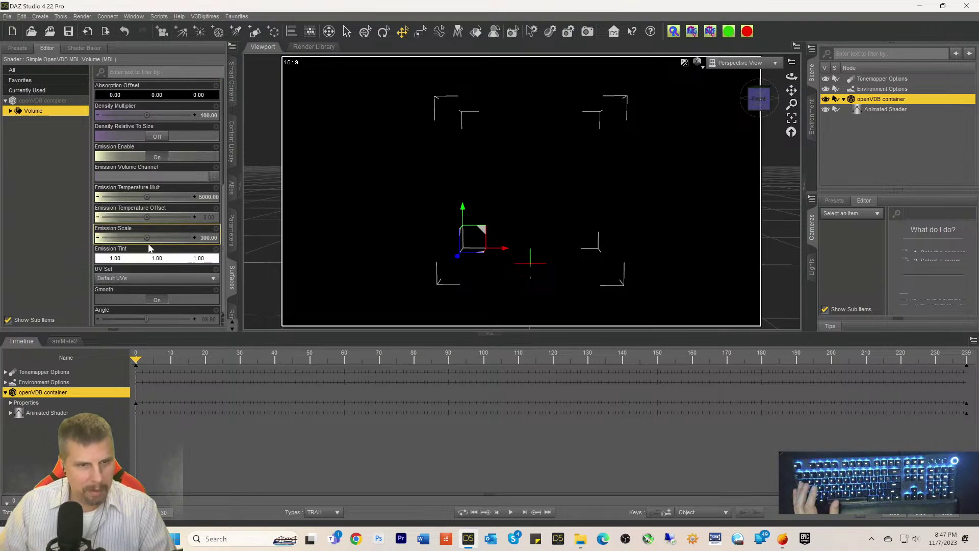
pyautogui.scroll(3, 138, 267)
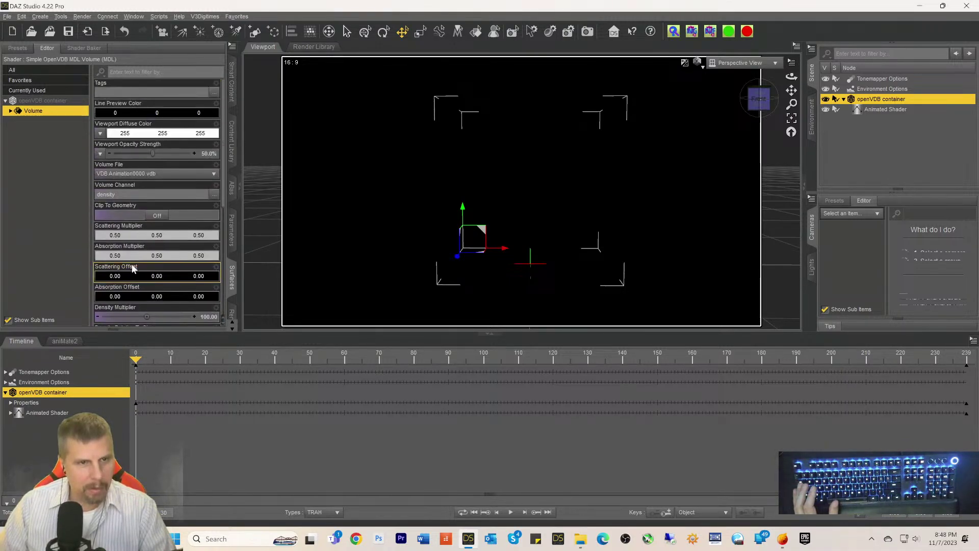
pyautogui.scroll(-3, 130, 217)
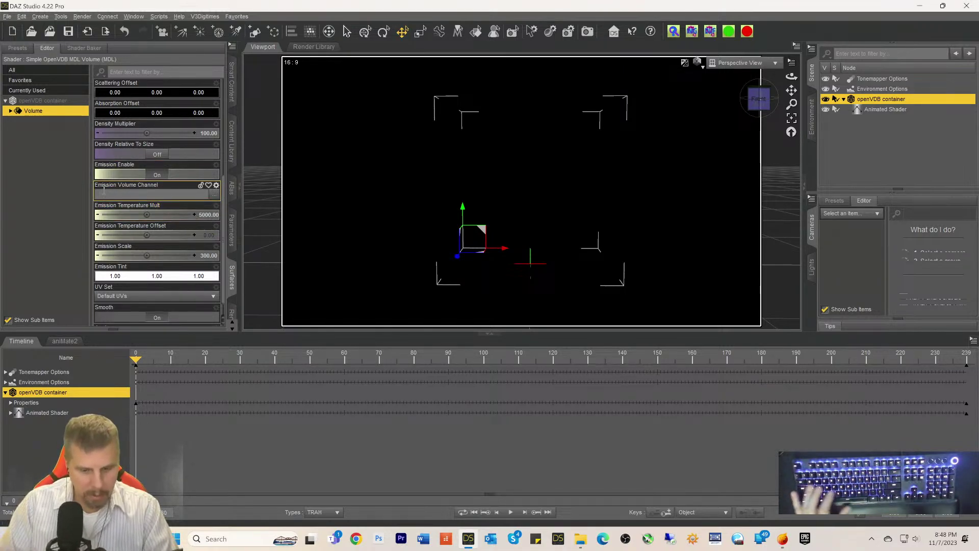
pyautogui.write('flames')
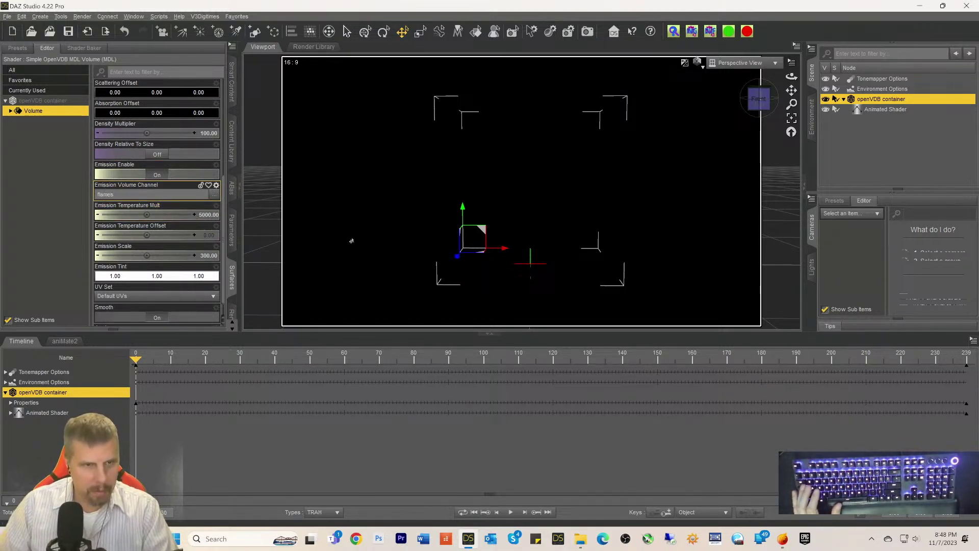
pyautogui.scroll(-2, 173, 242)
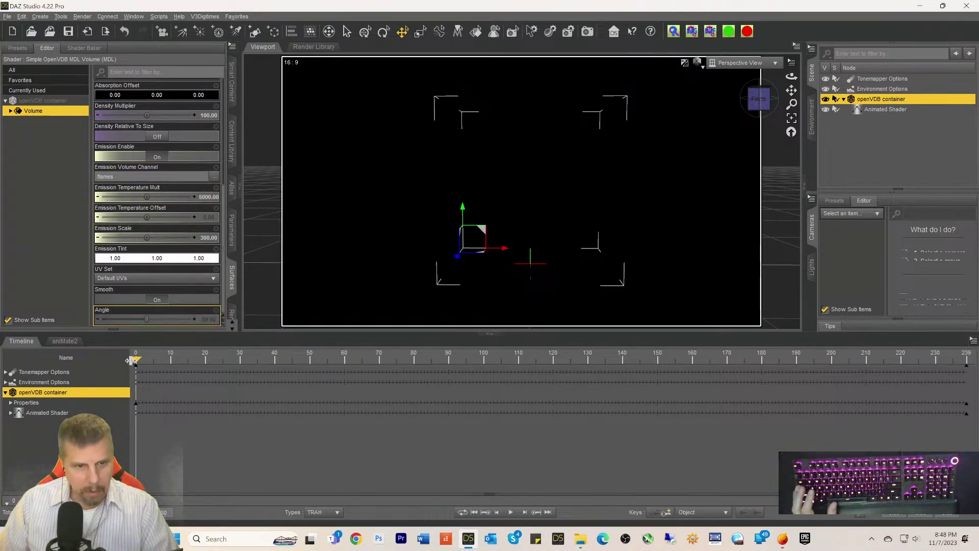
# Step: Scrub the timeline to frame 239 and back to frame 0, checking the surface's volume file and channel settings
pyautogui.moveTo(137, 360); pyautogui.dragTo(701, 444)
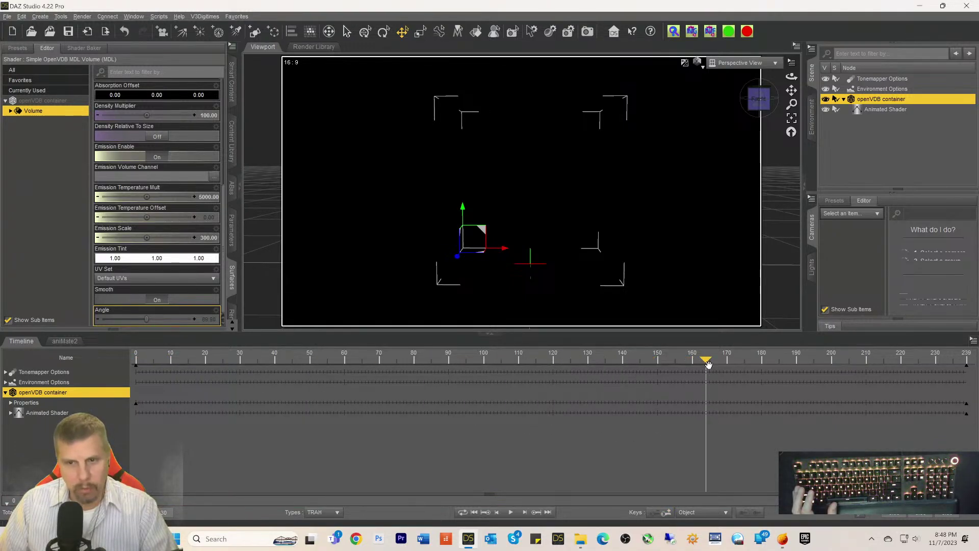
pyautogui.moveTo(709, 363); pyautogui.dragTo(971, 398)
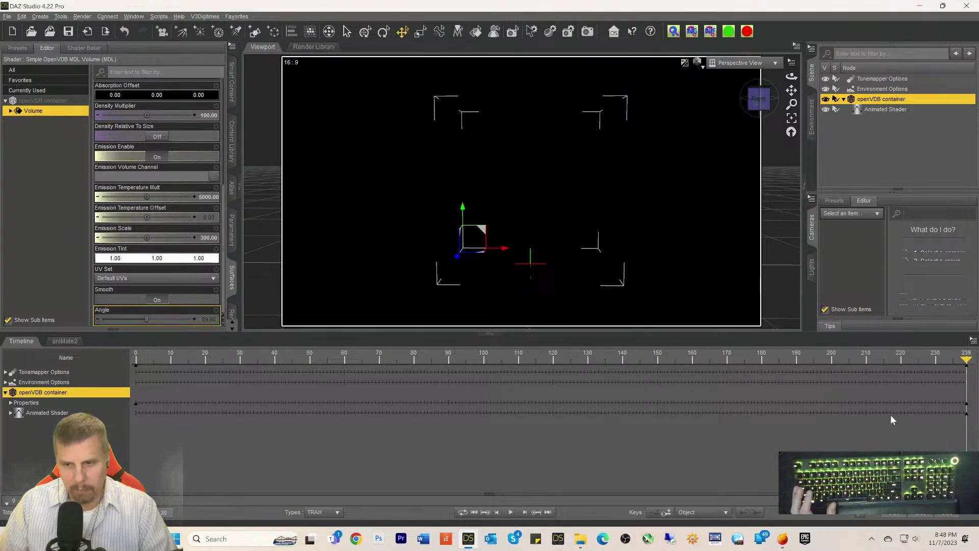
pyautogui.moveTo(967, 363); pyautogui.dragTo(88, 352)
pyautogui.scroll(8, 163, 283)
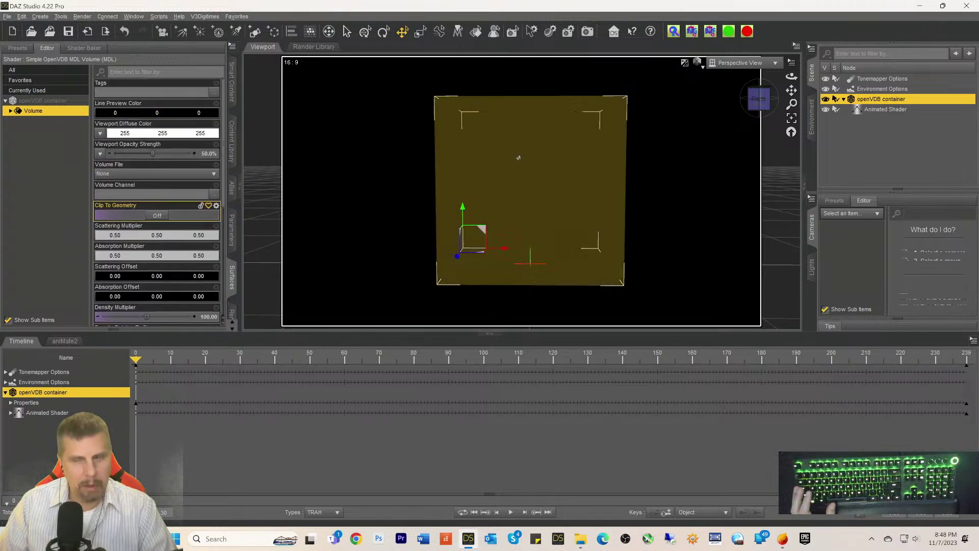
# Step: Delete the Animated Shader and the openVDB container from the scene
pyautogui.click(865, 109)
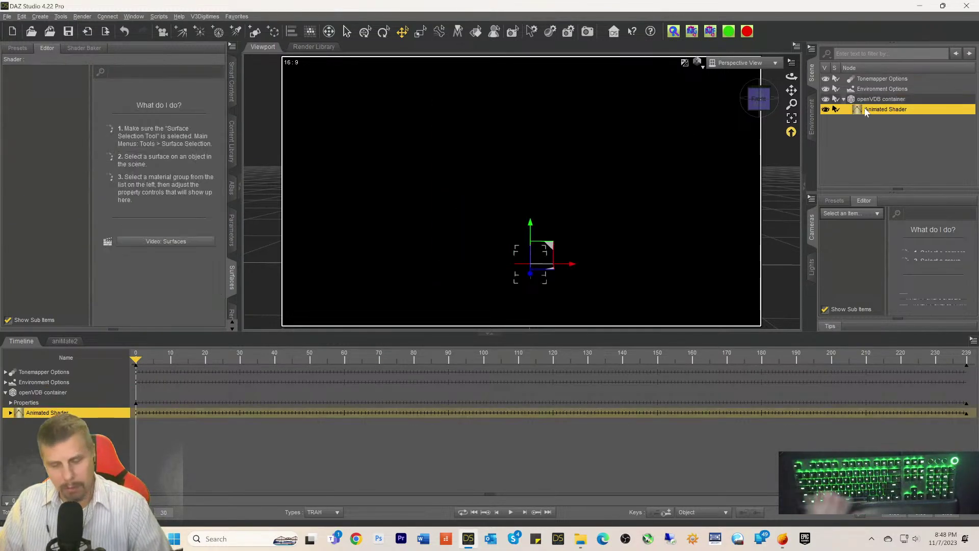
pyautogui.press('Delete')
pyautogui.click(861, 99)
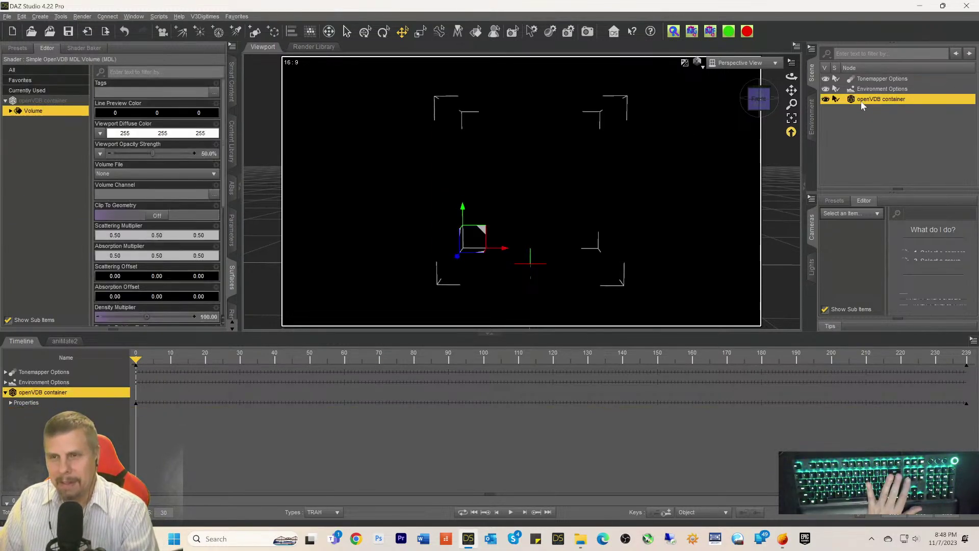
pyautogui.press('Delete')
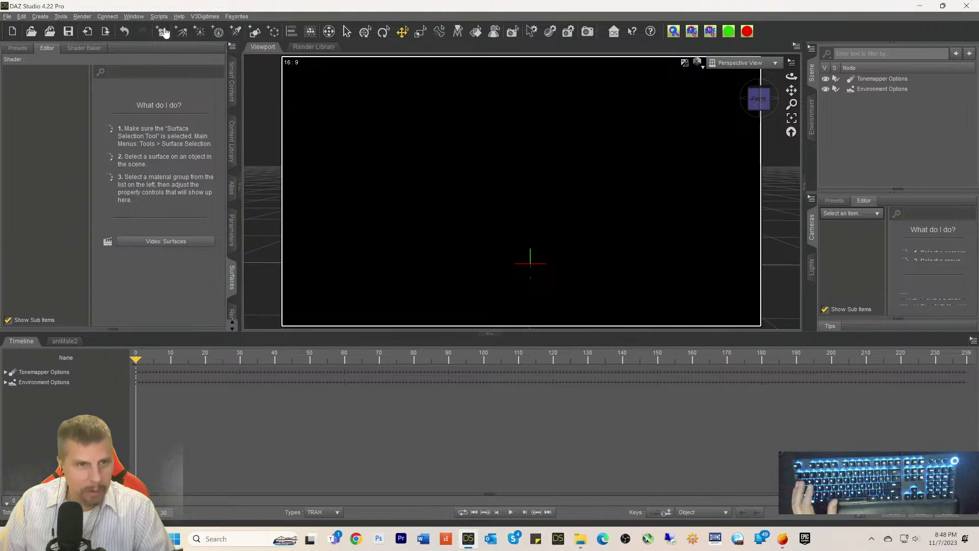
# Step: Add a new ABas Basic OpenVDB Container to the scene and select it
pyautogui.click(237, 16)
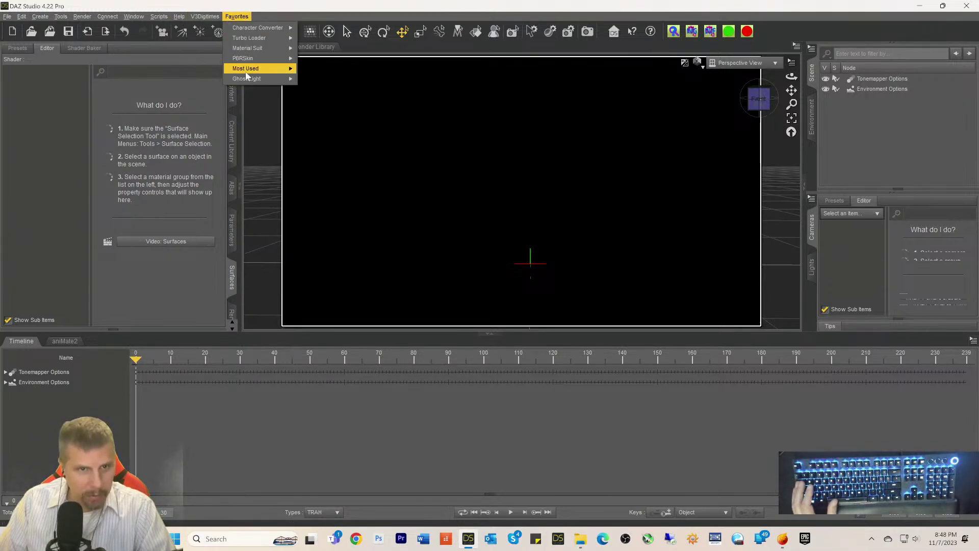
pyautogui.moveTo(270, 71)
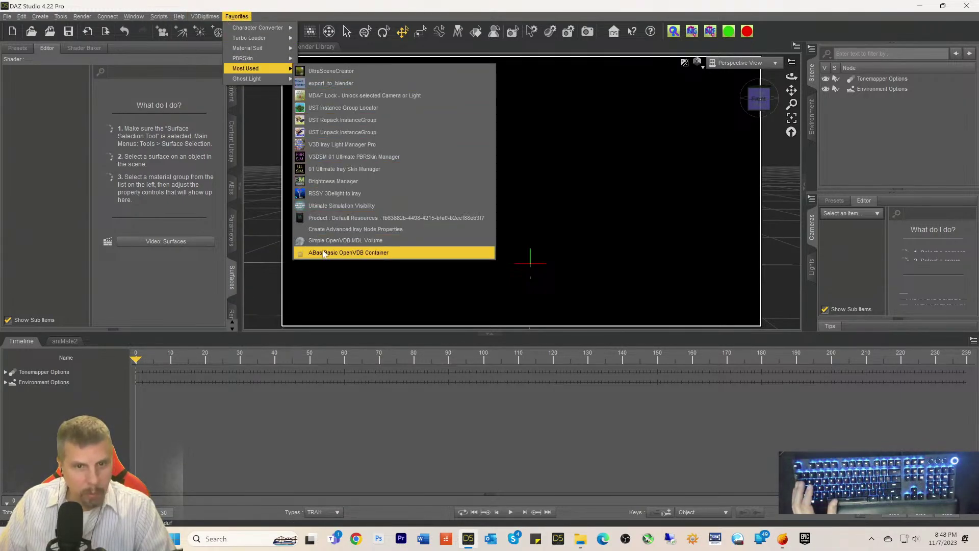
pyautogui.click(348, 252)
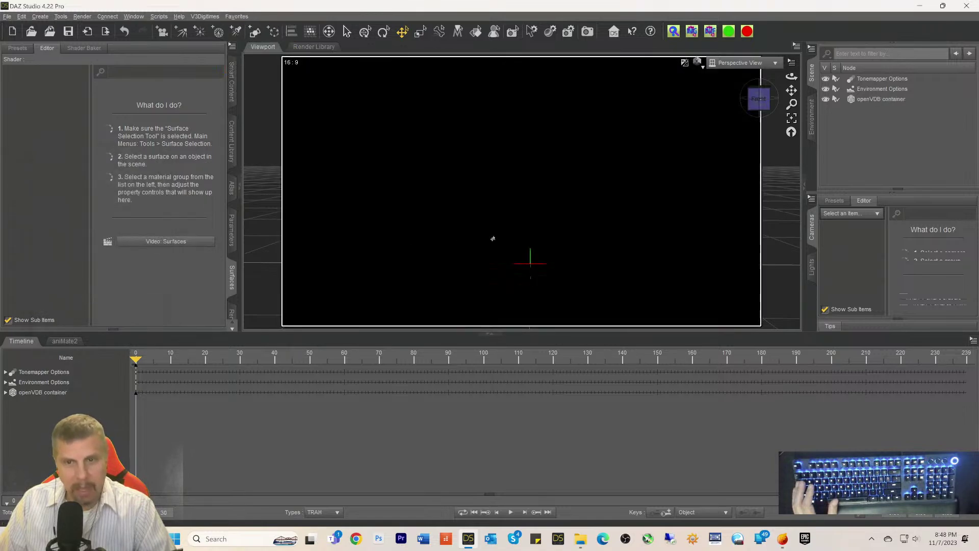
pyautogui.click(875, 100)
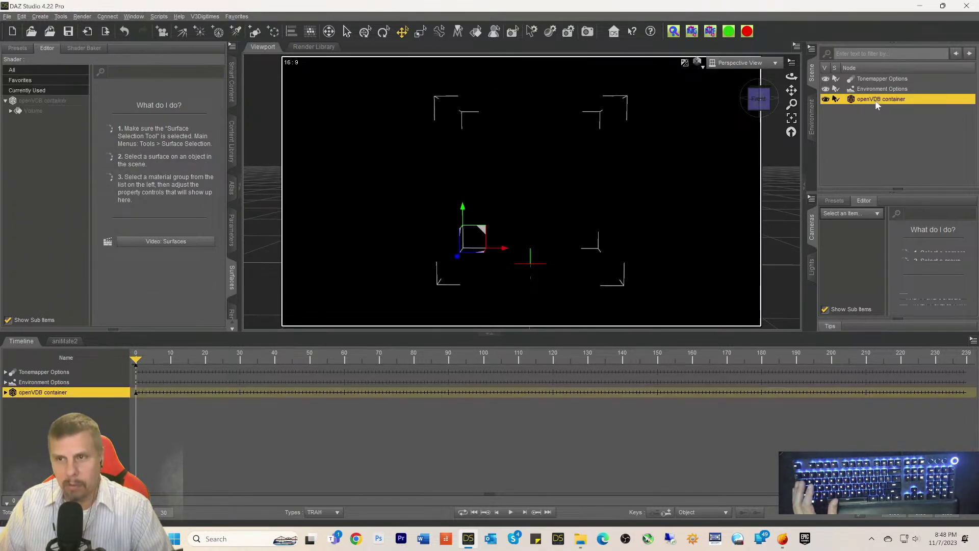
# Step: Load VDB Animation0000.vdb from the 1AEmberGen folder as the openVDB container surface's Volume File
pyautogui.click(229, 232)
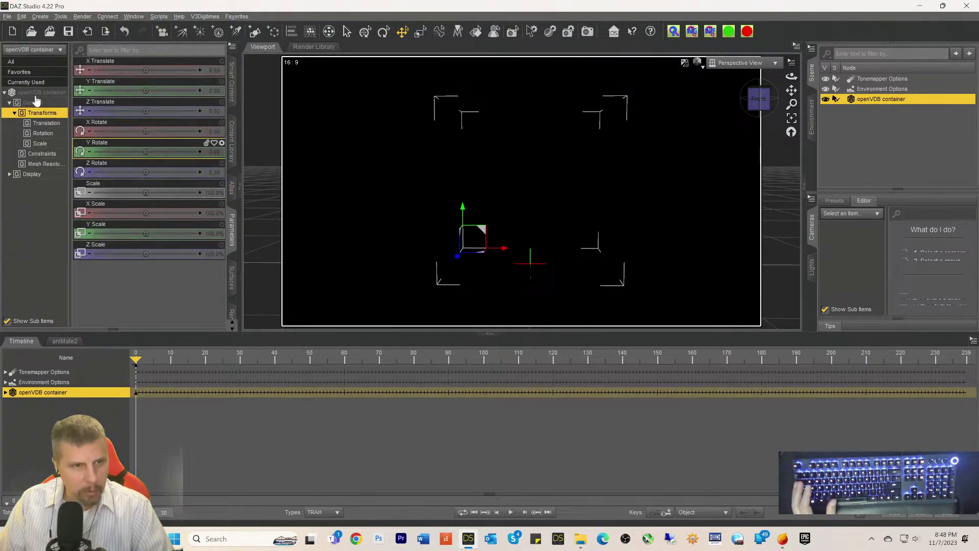
pyautogui.click(231, 278)
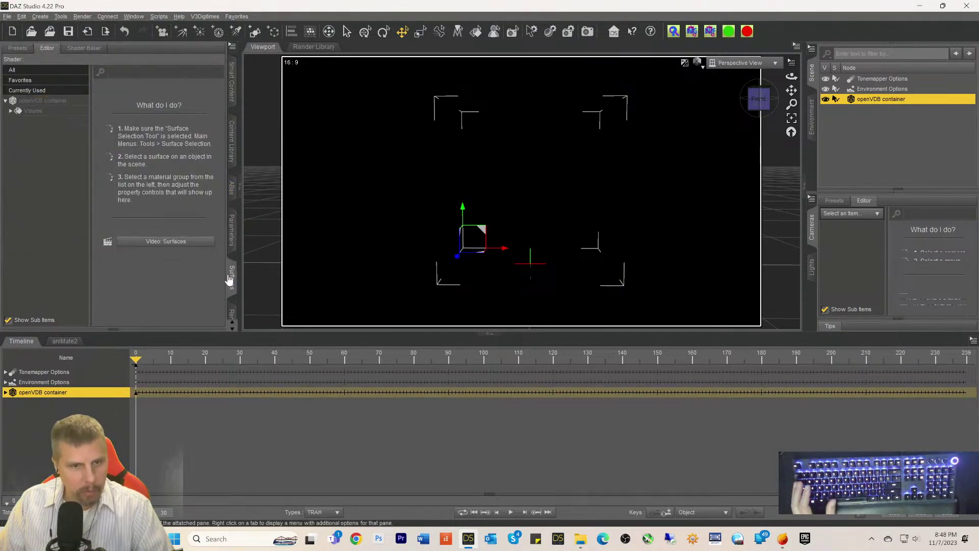
pyautogui.click(42, 101)
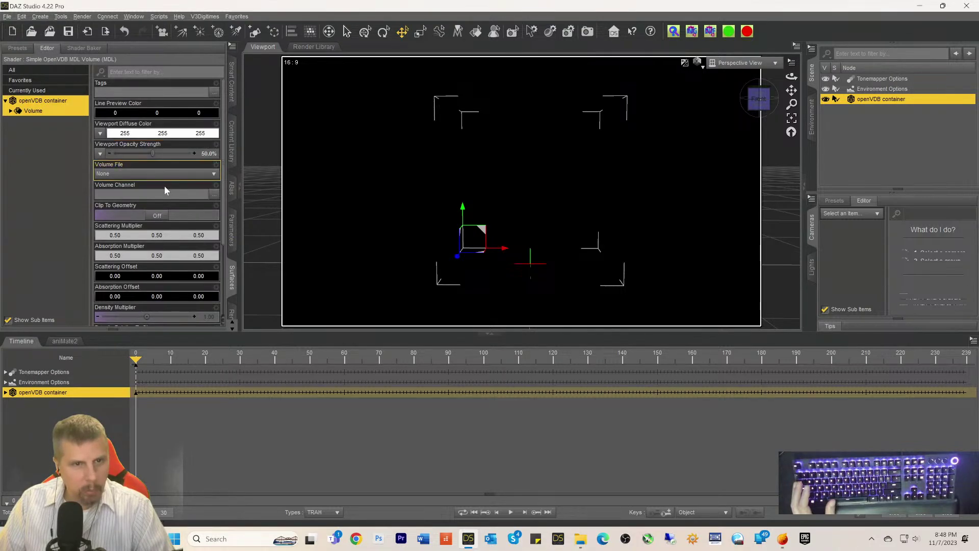
pyautogui.click(137, 173)
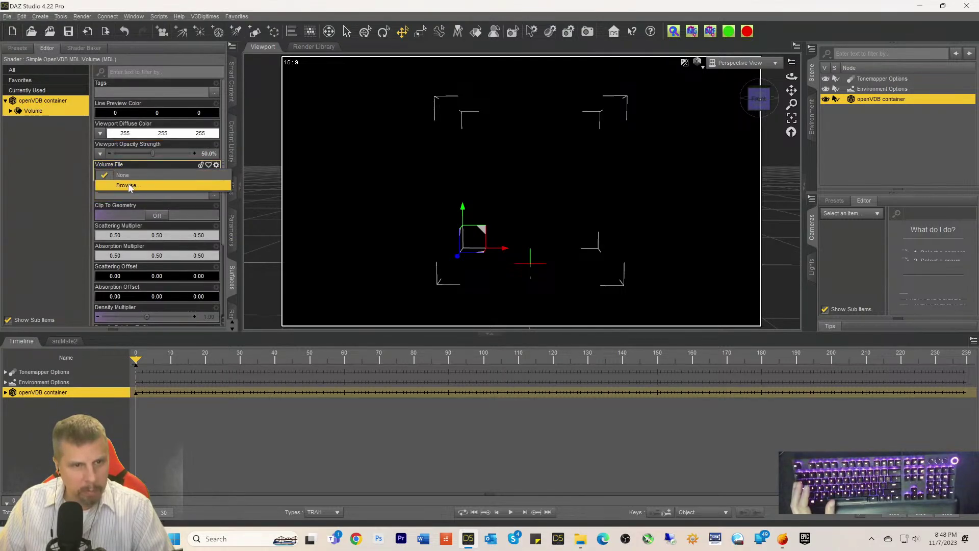
pyautogui.click(127, 185)
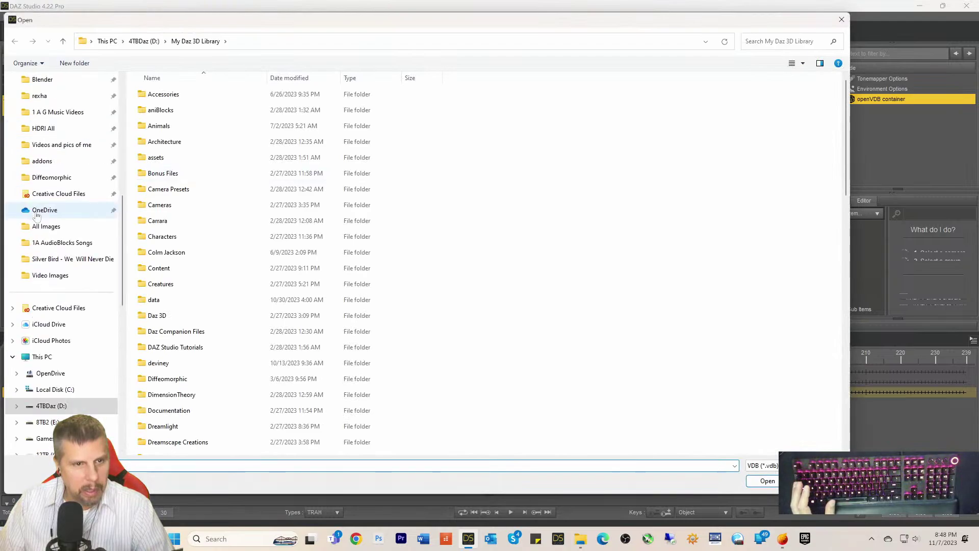
pyautogui.scroll(6, 36, 215)
pyautogui.click(61, 275)
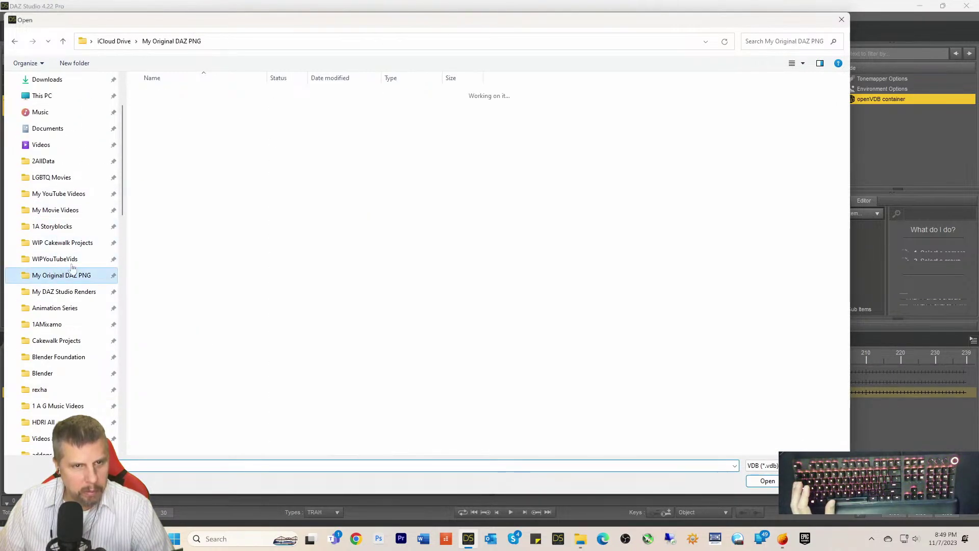
pyautogui.click(164, 95)
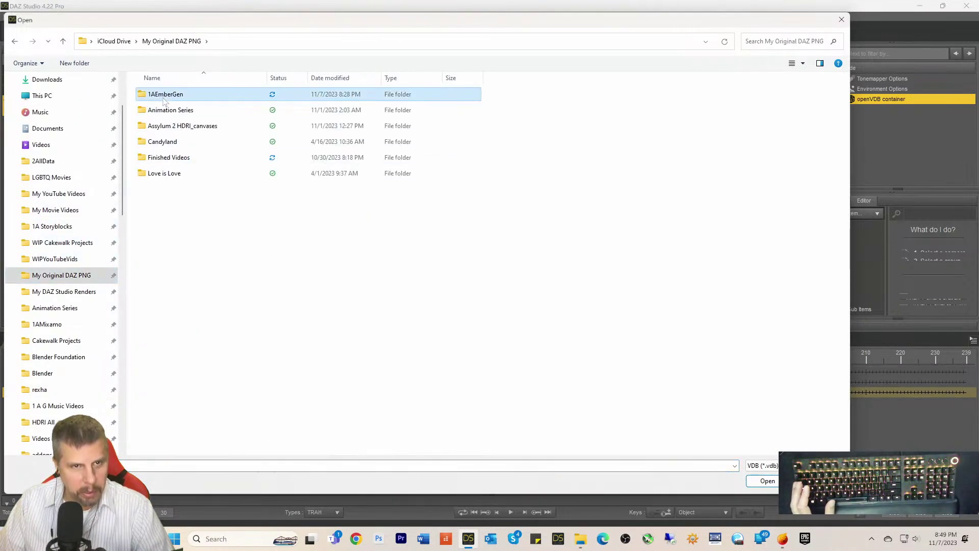
pyautogui.doubleClick(164, 97)
pyautogui.doubleClick(168, 95)
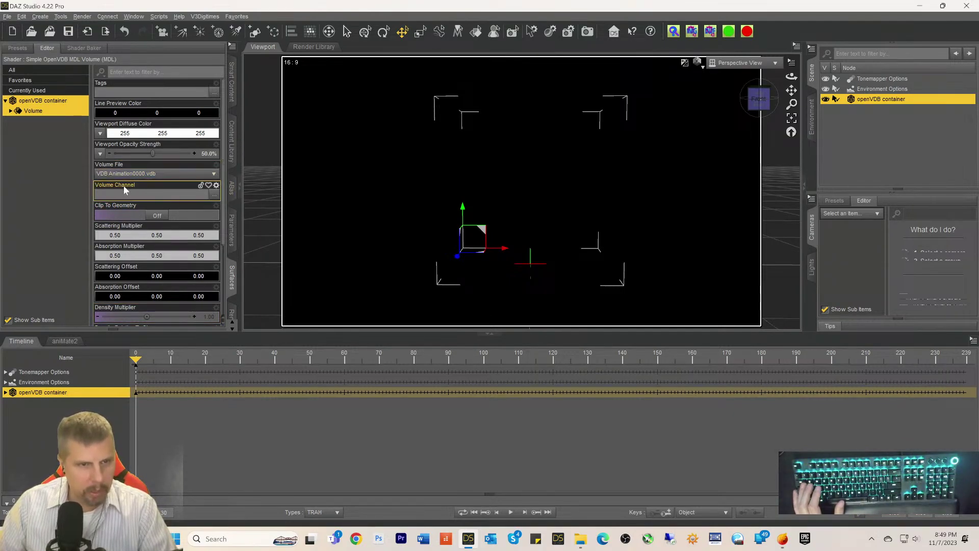
# Step: Set the surface's Volume Channel to density and enable emission with flames as the Emission Volume Channel
pyautogui.write('nsity')
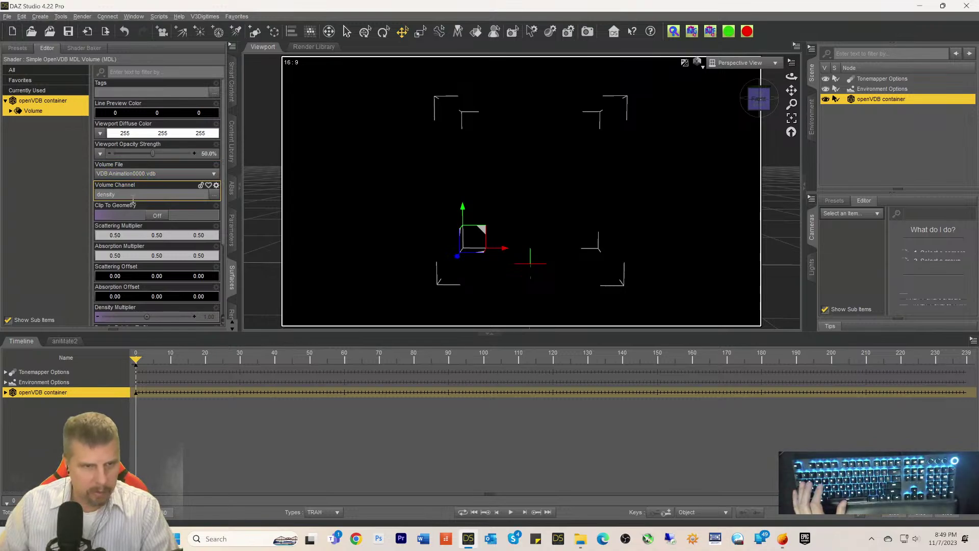
pyautogui.scroll(-3, 131, 214)
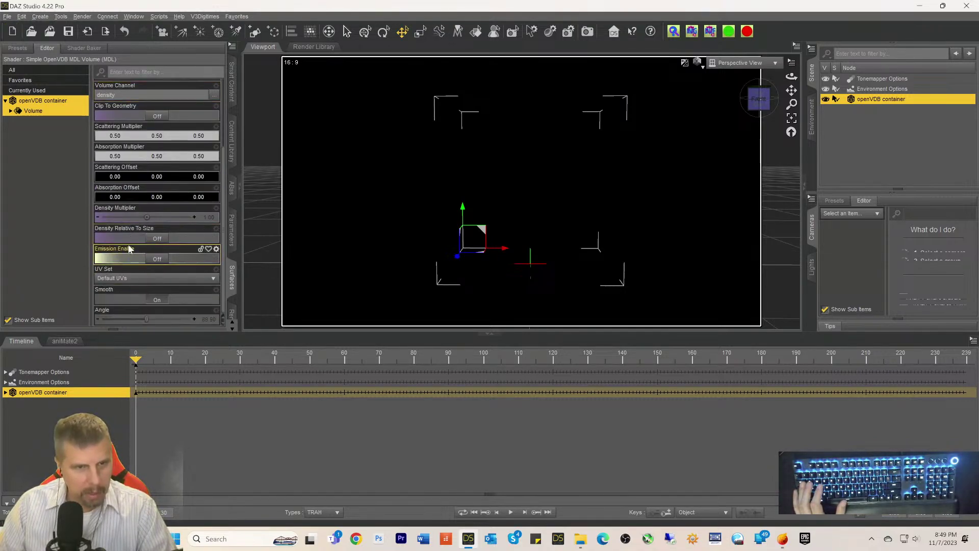
pyautogui.click(154, 258)
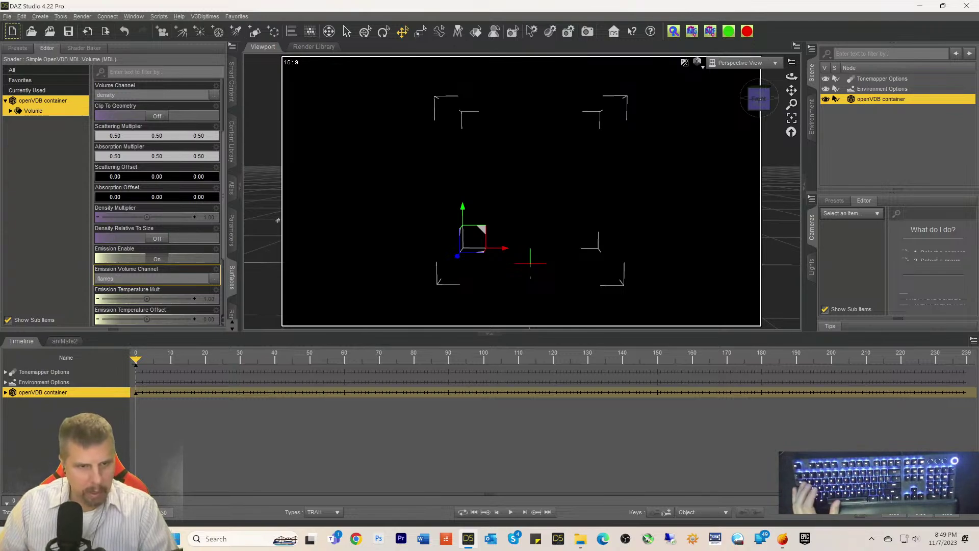
# Step: Set the surface's Emission Temperature Mult to 7000 and its Emission Scale to 300
pyautogui.click(209, 299)
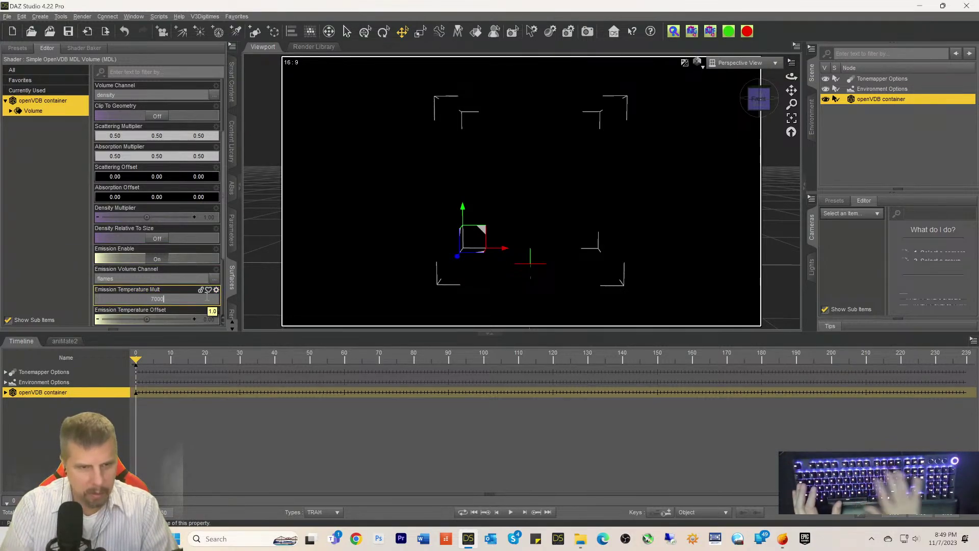
pyautogui.write('7000')
pyautogui.press('Return')
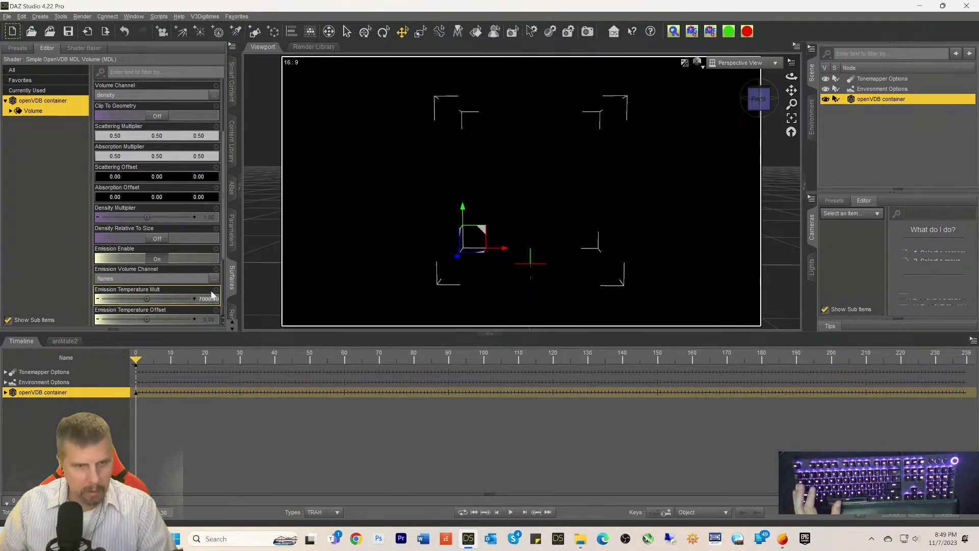
pyautogui.scroll(-3, 158, 247)
pyautogui.click(203, 242)
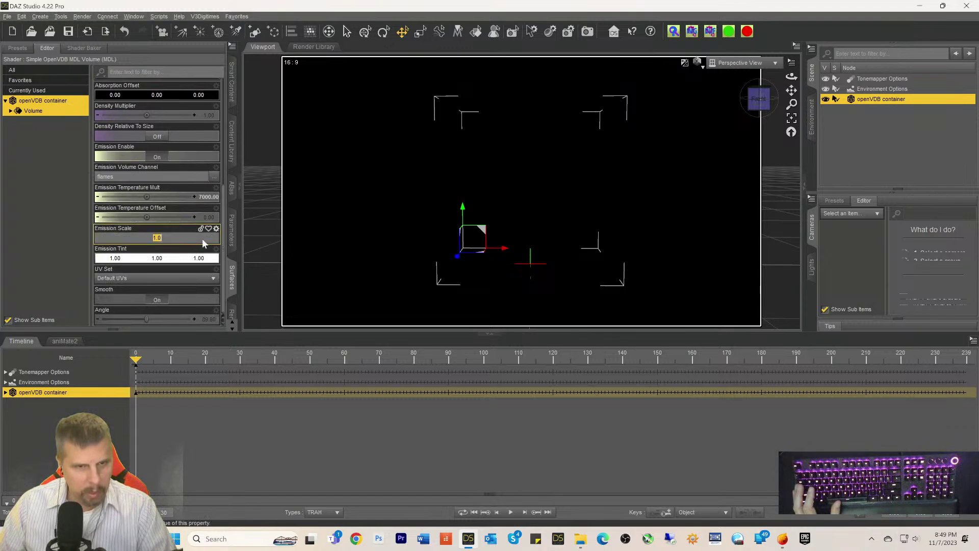
pyautogui.write('300')
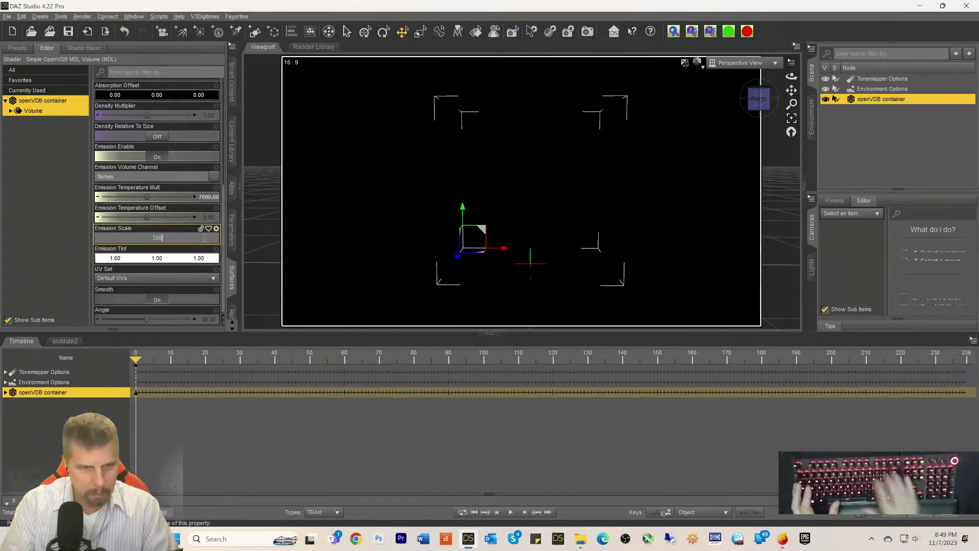
pyautogui.press('Return')
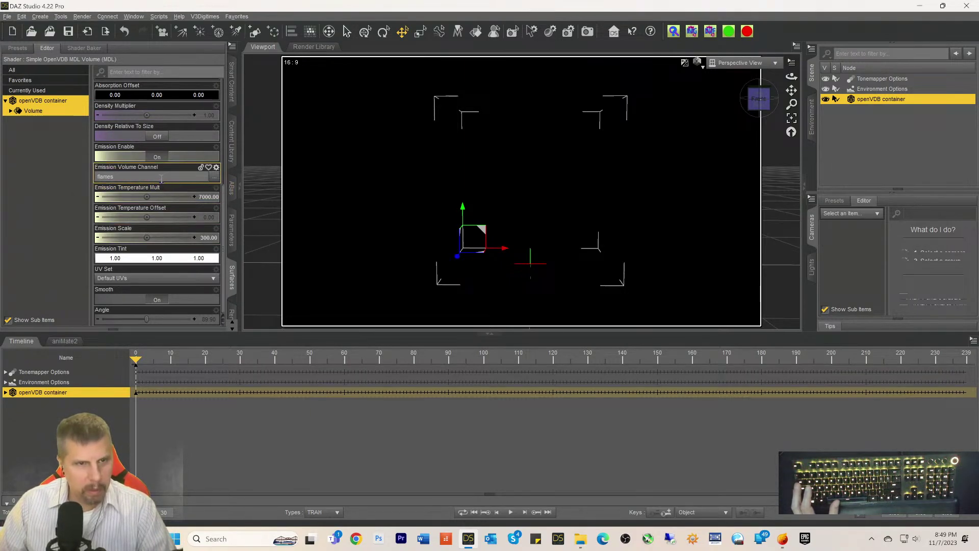
# Step: Review the container's volume and emission settings and set the Density Multiplier to 100
pyautogui.scroll(5, 159, 181)
pyautogui.scroll(4, 160, 181)
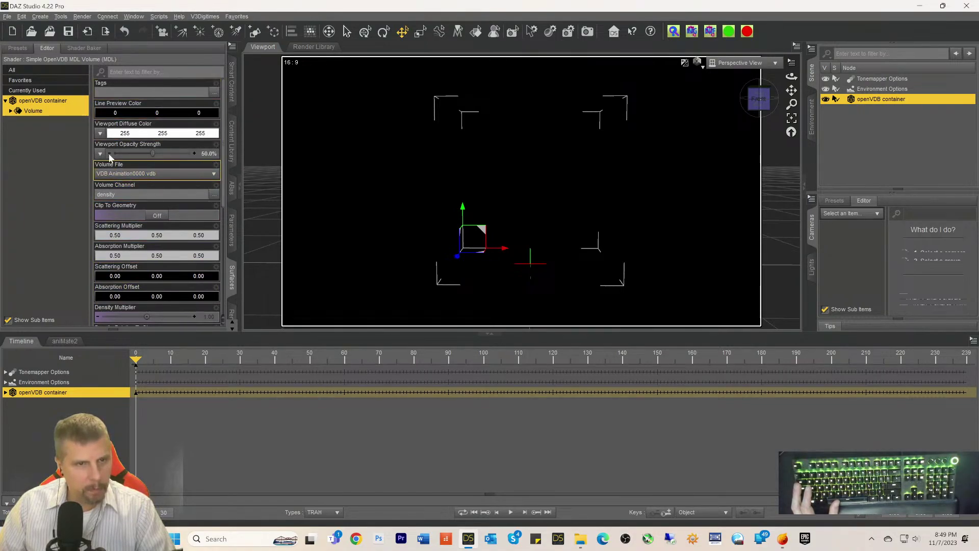
pyautogui.scroll(-8, 193, 251)
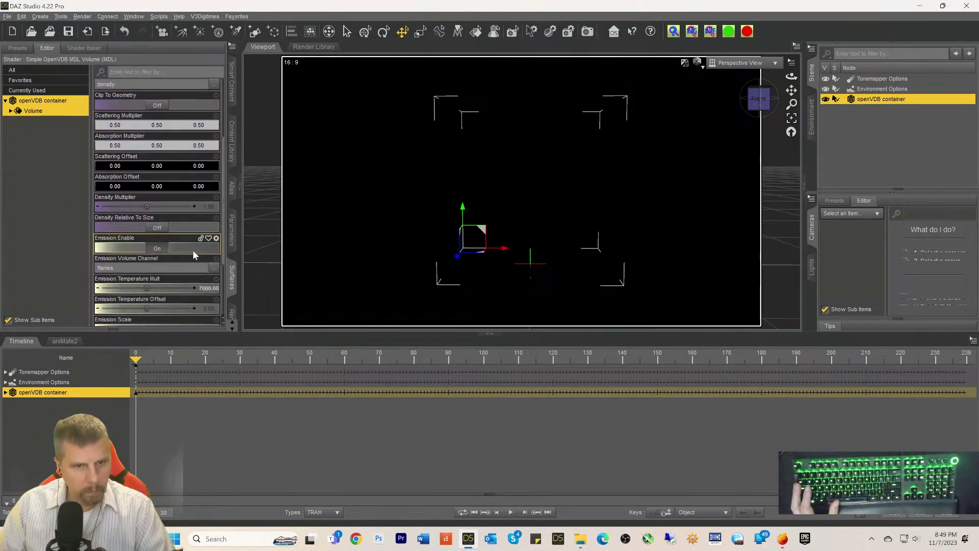
pyautogui.scroll(-1, 193, 253)
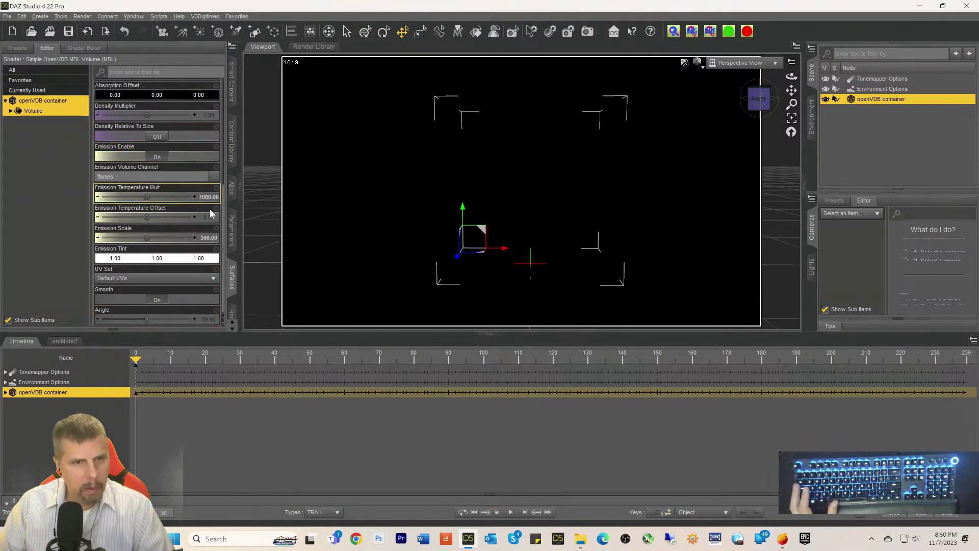
pyautogui.scroll(5, 212, 214)
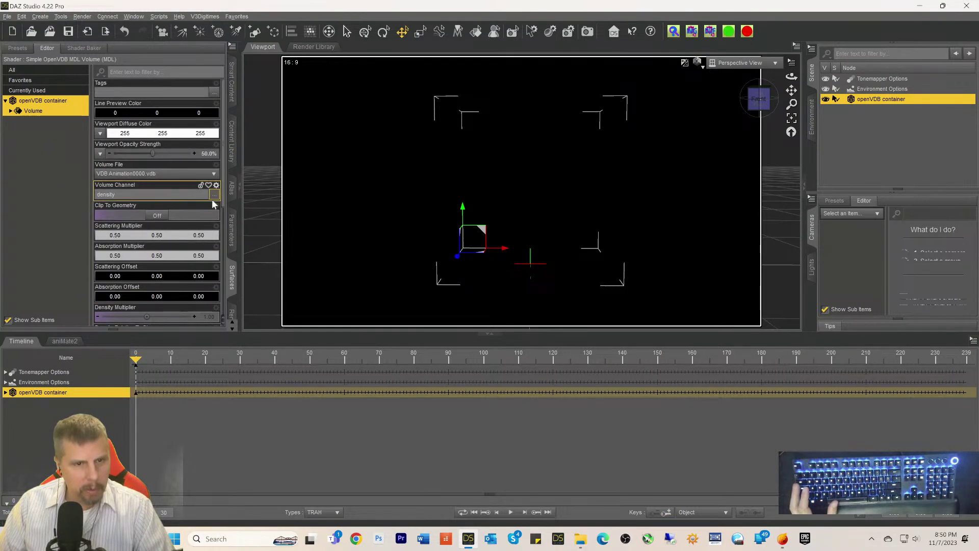
pyautogui.click(210, 255)
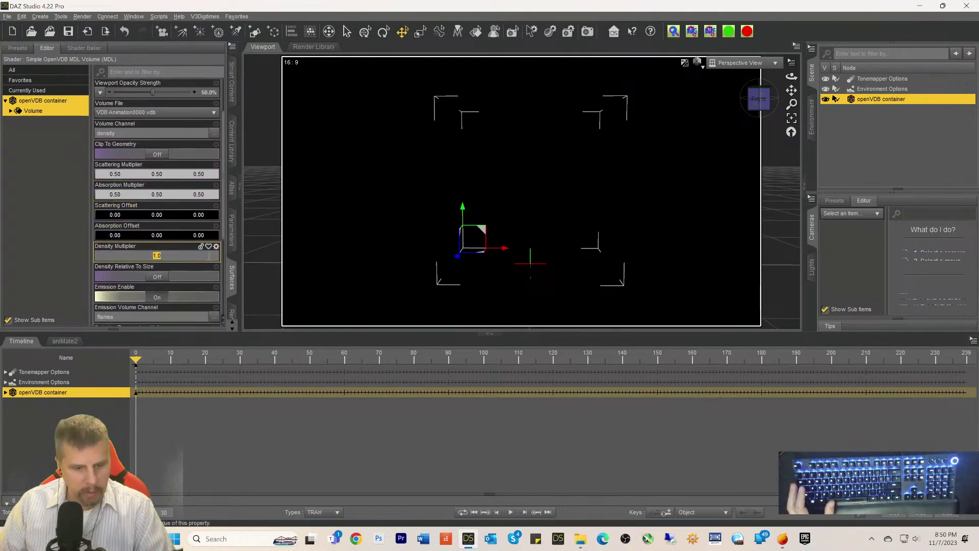
pyautogui.write('100')
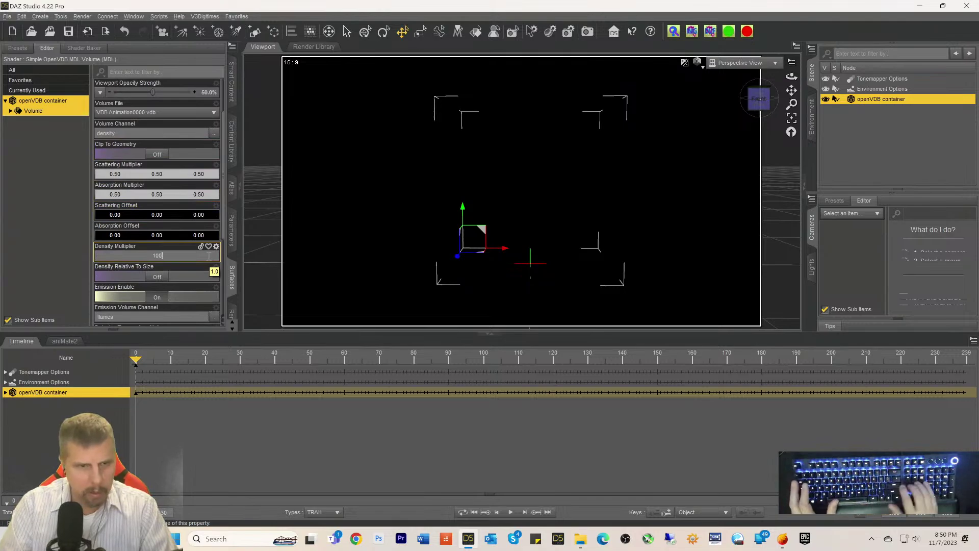
pyautogui.press('Return')
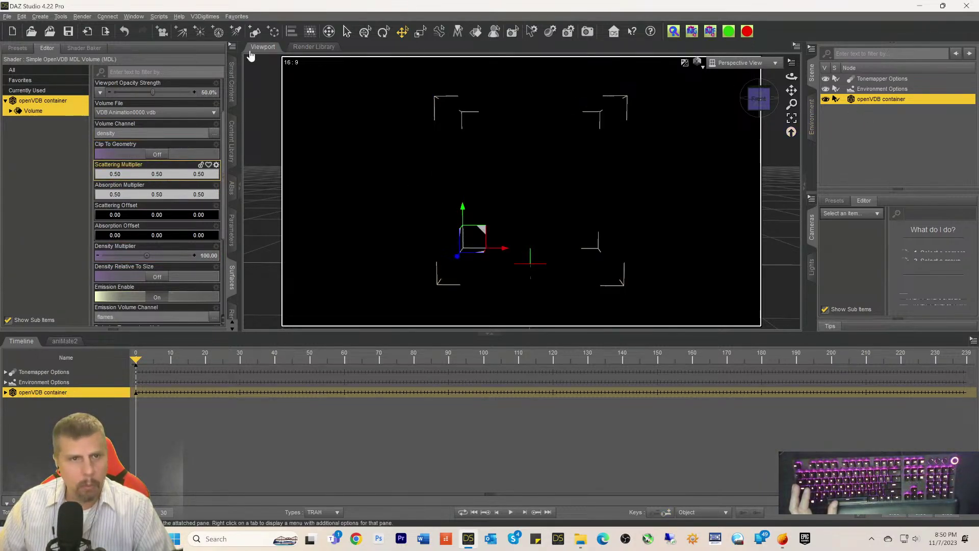
# Step: Create an Animated Shader for the openVDB container and parent it under the container in the scene
pyautogui.click(232, 188)
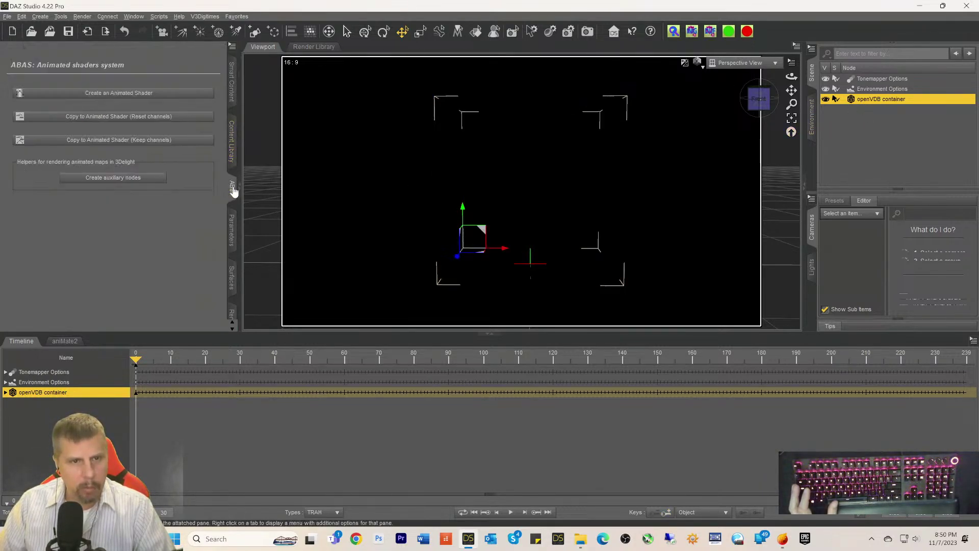
pyautogui.click(108, 93)
pyautogui.click(503, 283)
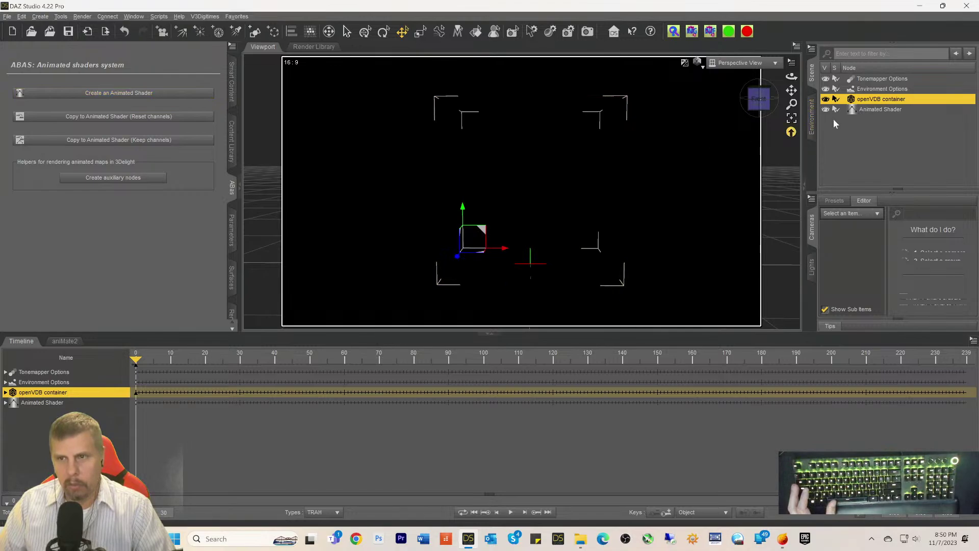
pyautogui.moveTo(859, 110)
pyautogui.mouseDown()
pyautogui.moveTo(860, 97)
pyautogui.moveTo(867, 102)
pyautogui.mouseUp()
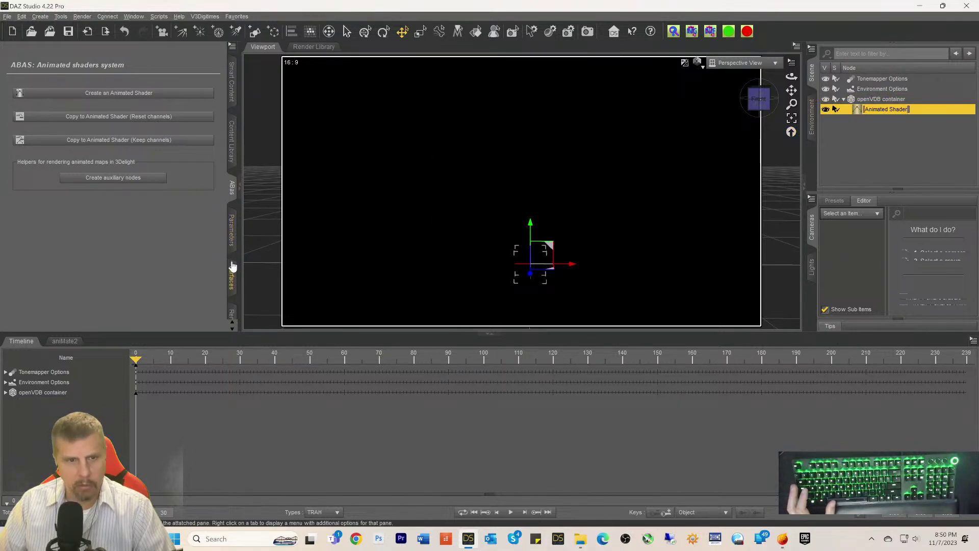
# Step: Turn on the Enable parameter of the Animated Shader belonging to the openVDB container
pyautogui.click(232, 241)
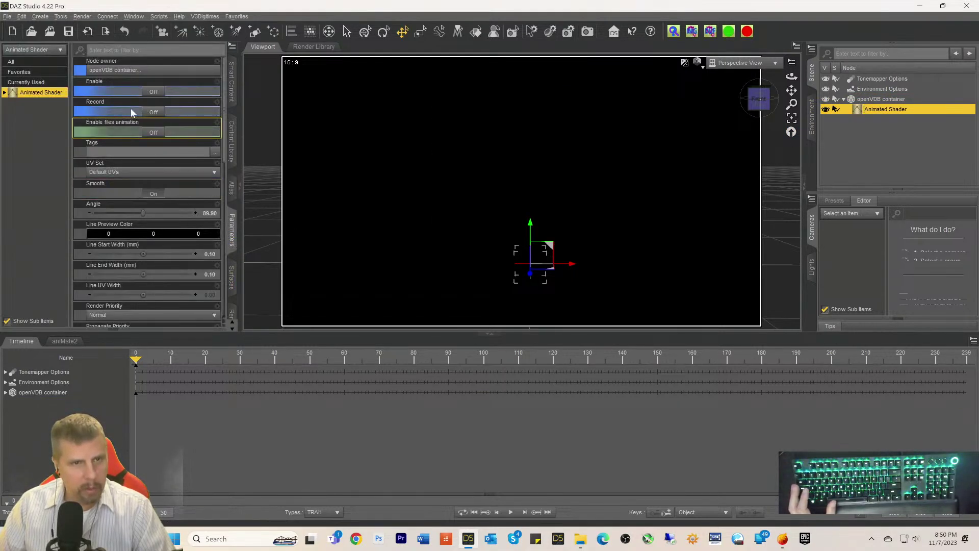
pyautogui.click(152, 93)
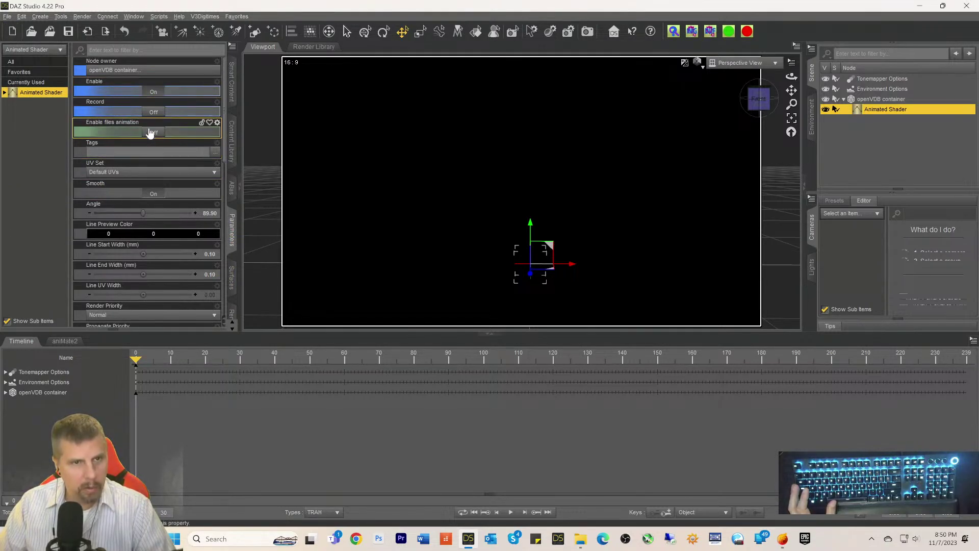
# Step: Turn on Enable files animation for the Animated Shader node and review its volume and emission parameters
pyautogui.click(155, 132)
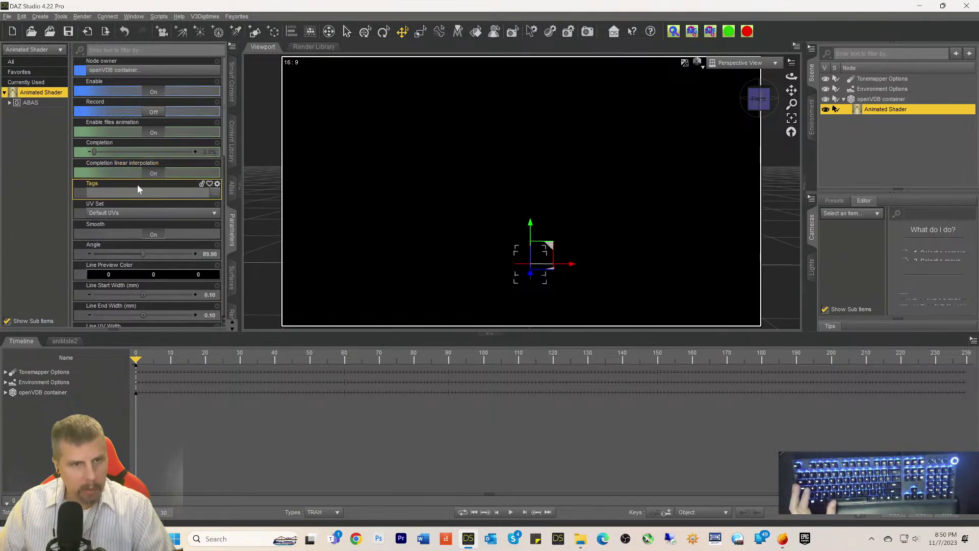
pyautogui.scroll(-10, 174, 197)
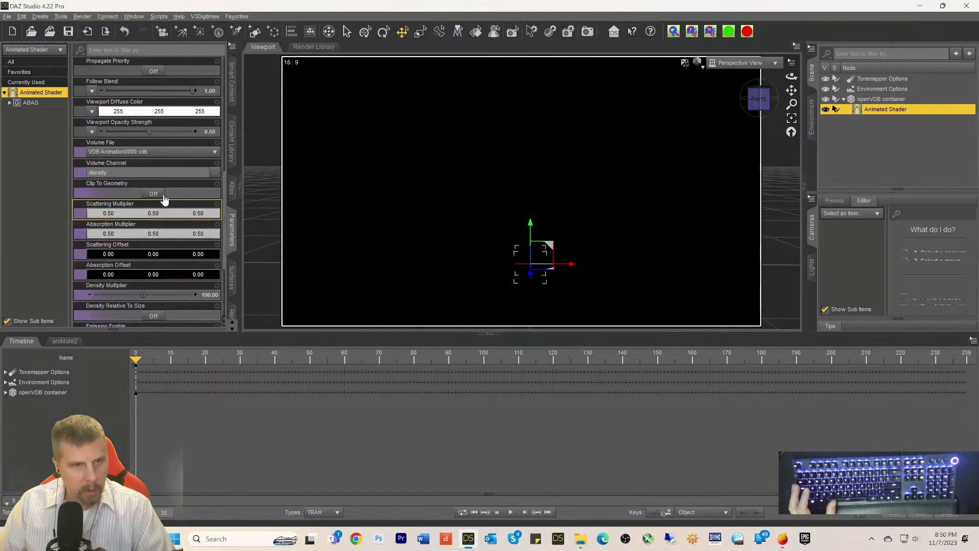
pyautogui.scroll(-3, 176, 192)
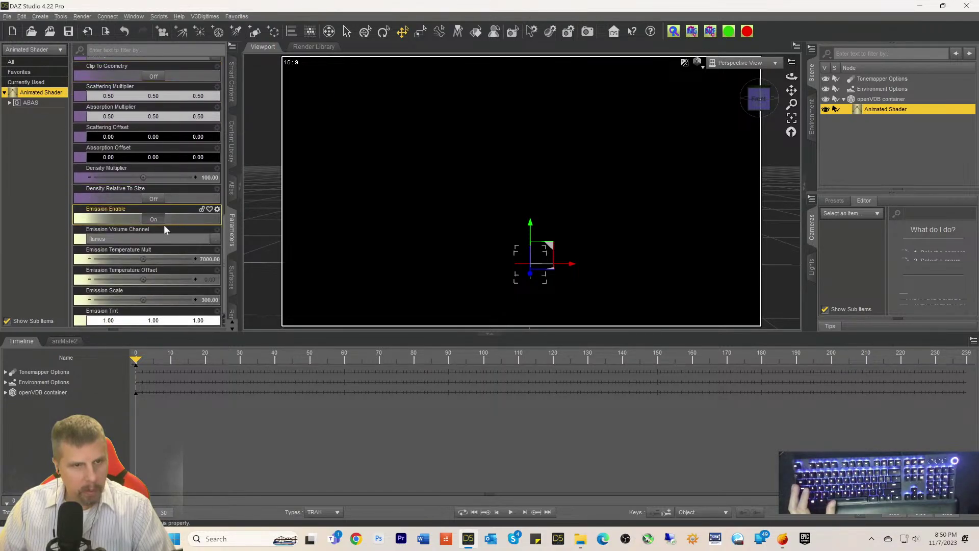
pyautogui.scroll(3, 176, 258)
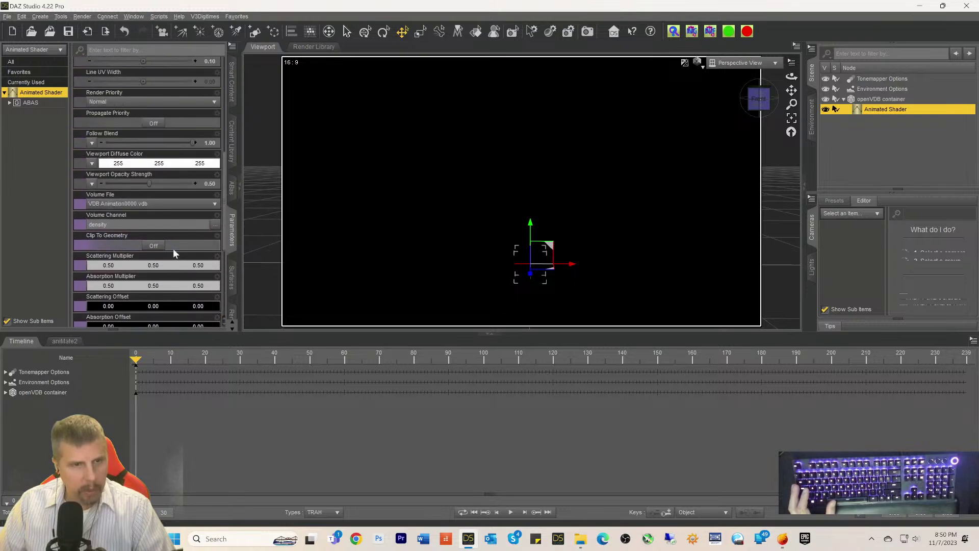
pyautogui.scroll(3, 174, 250)
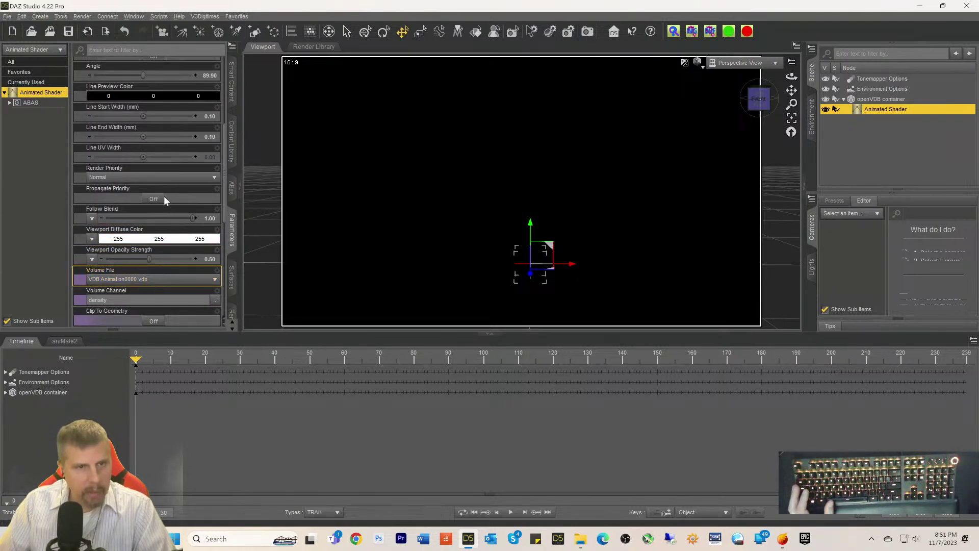
pyautogui.scroll(5, 160, 191)
pyautogui.scroll(2, 158, 190)
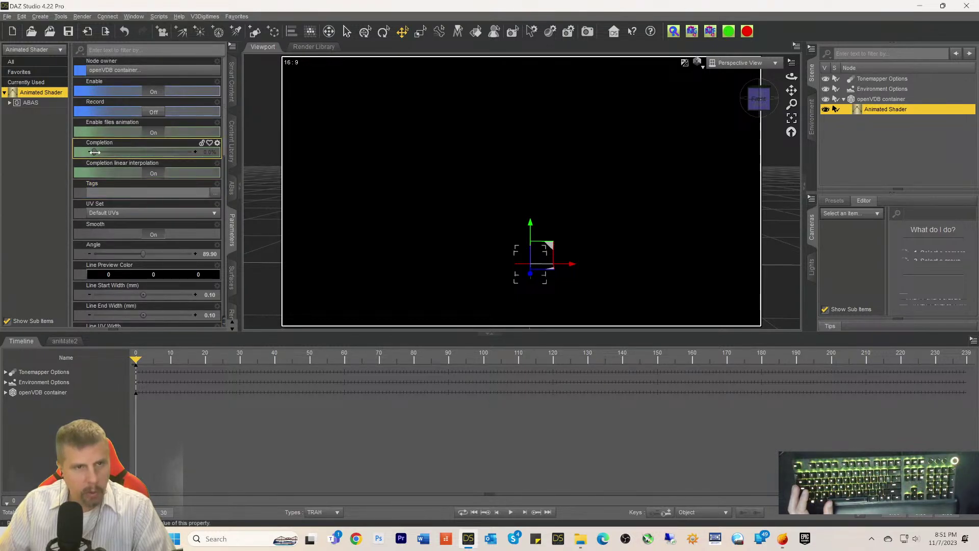
# Step: Move the timeline to frame 239 and set the shader's Completion to 100% there
pyautogui.scroll(-1, 123, 314)
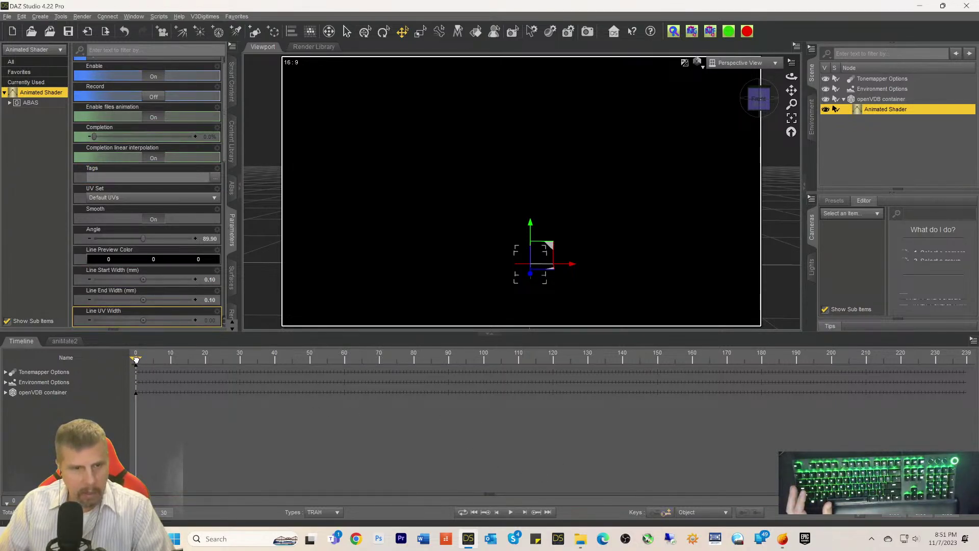
pyautogui.moveTo(136, 360); pyautogui.dragTo(943, 417)
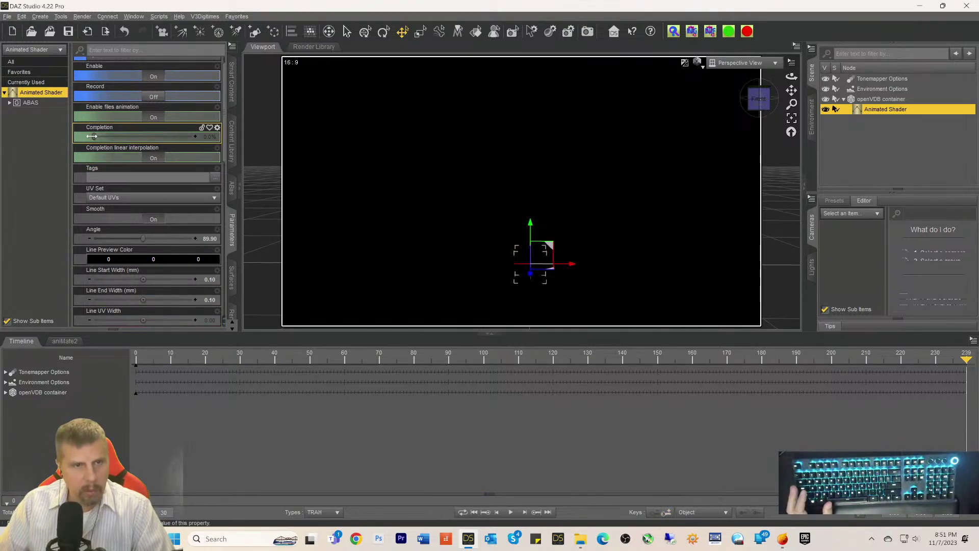
pyautogui.moveTo(151, 144); pyautogui.dragTo(201, 148)
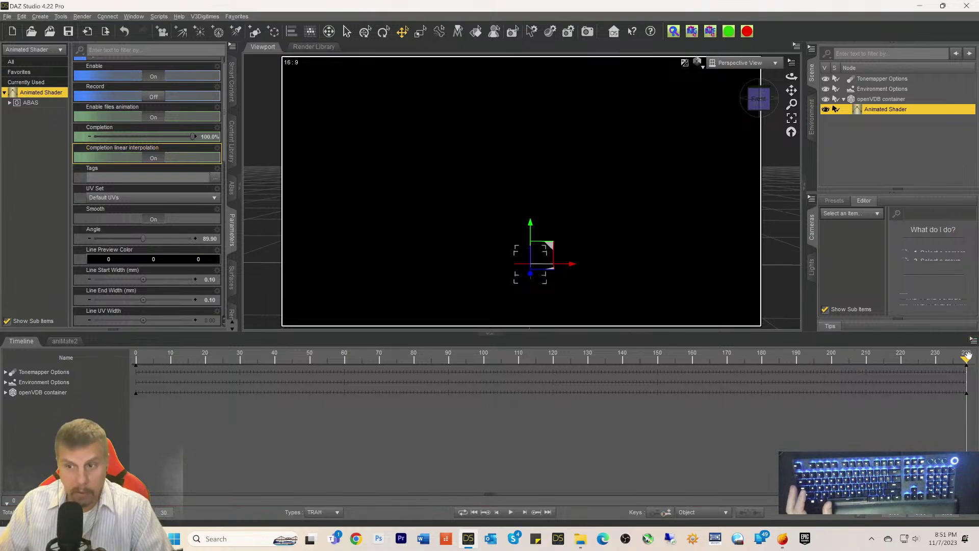
# Step: Scrub the timeline from frame 239 back to frame 0 to check the file animation in the viewport
pyautogui.moveTo(923, 362); pyautogui.dragTo(327, 373)
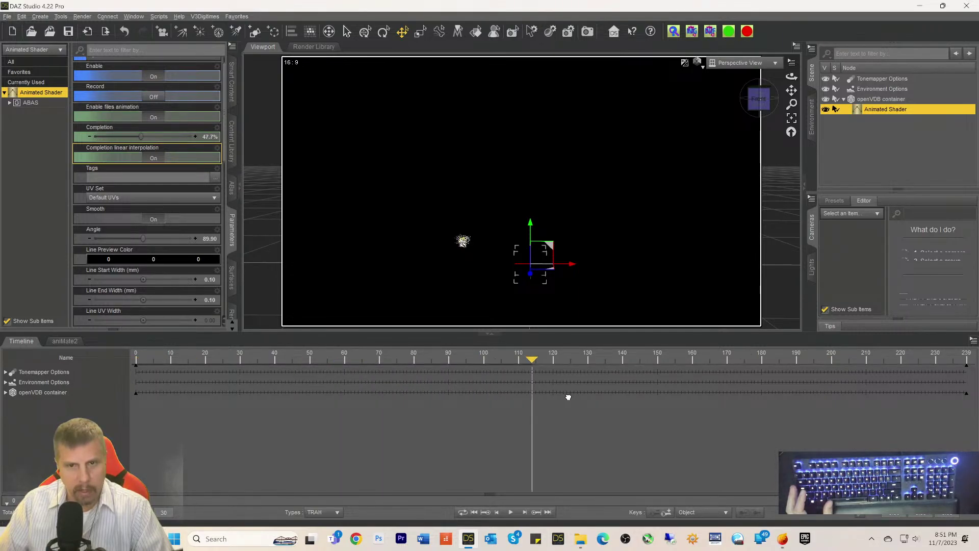
pyautogui.moveTo(568, 397); pyautogui.dragTo(95, 358)
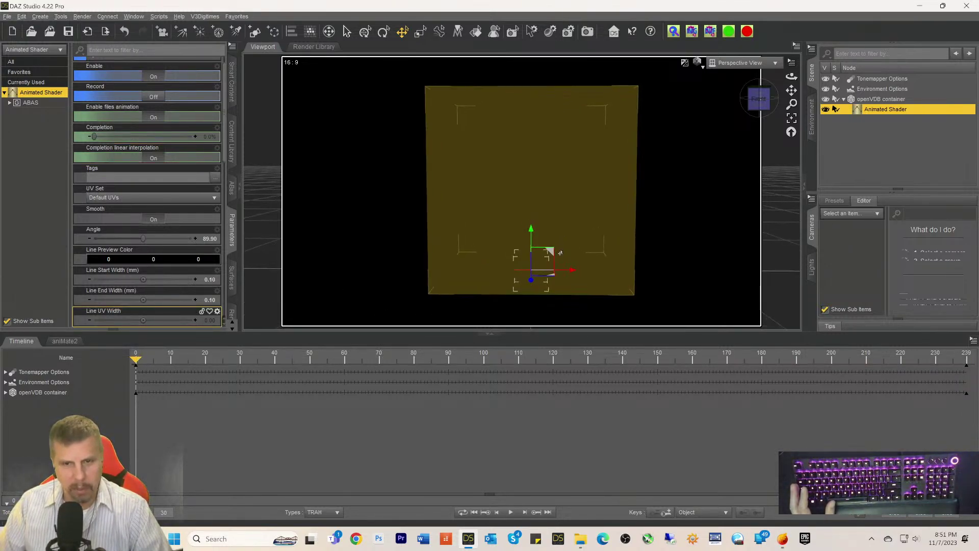
pyautogui.scroll(8, 560, 253)
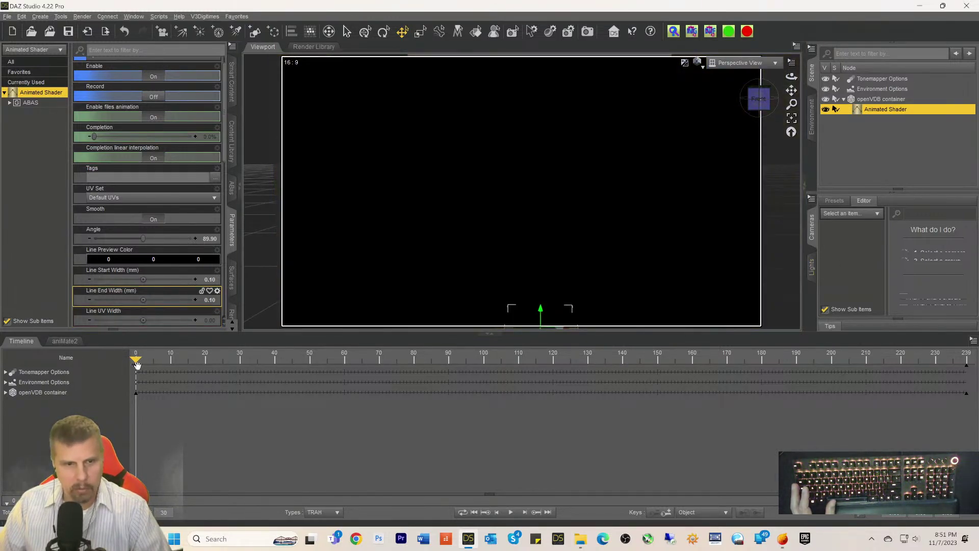
# Step: Play the VDB animation from frame 0 to preview it in the viewport
pyautogui.click(511, 513)
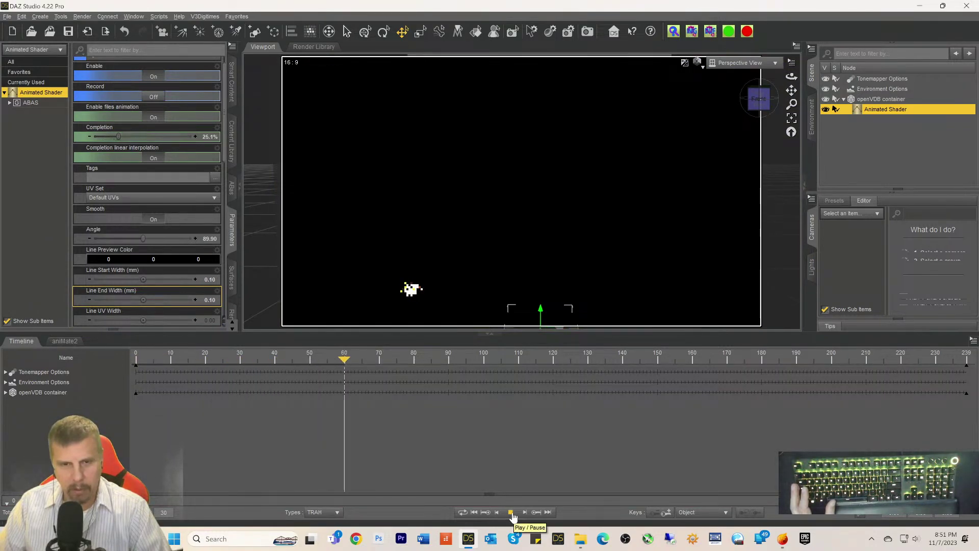
pyautogui.click(511, 513)
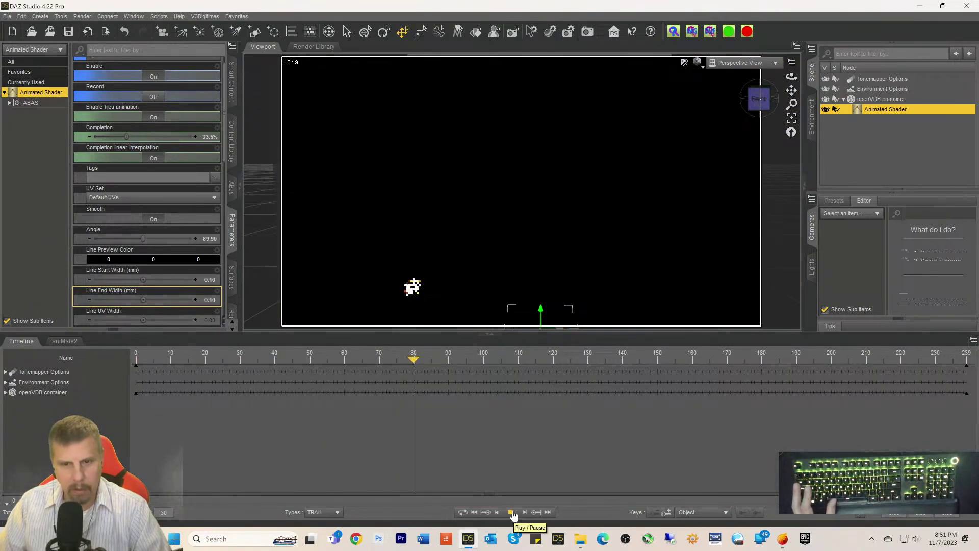
pyautogui.click(512, 512)
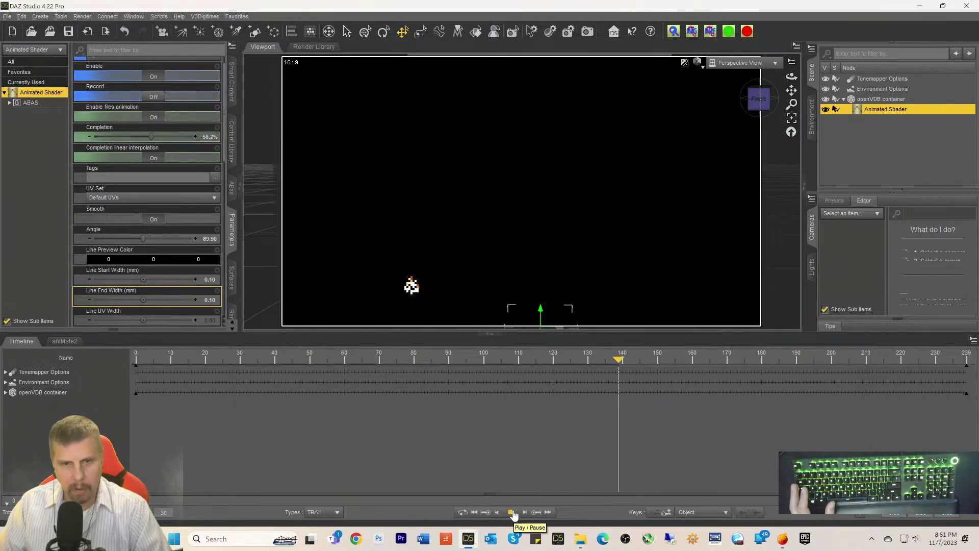
pyautogui.click(515, 513)
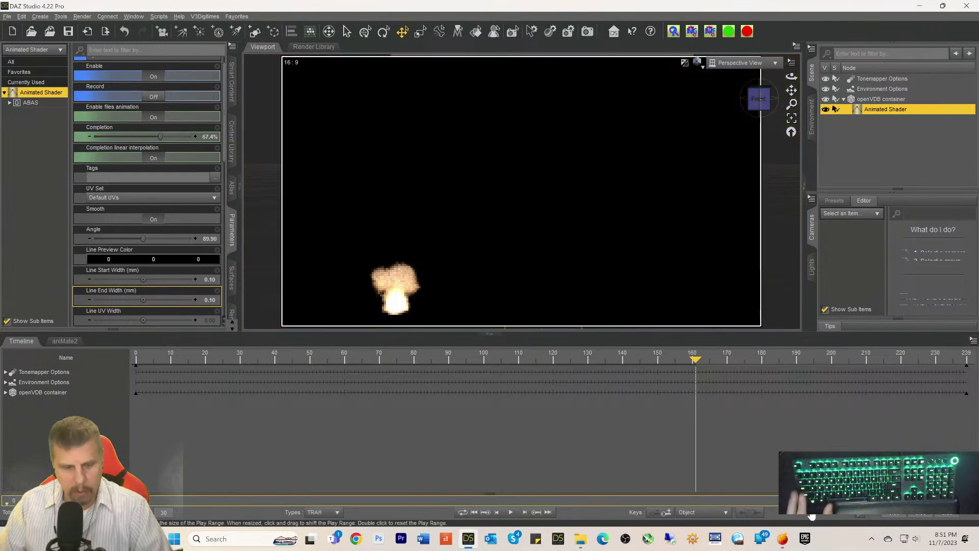
pyautogui.hotkey('ctrl', 'z')
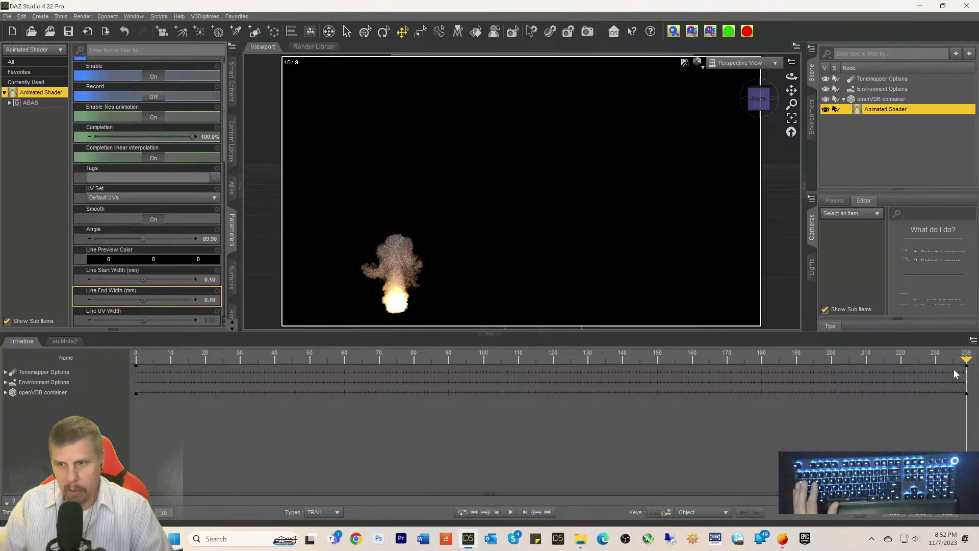
# Step: Return the timeline to frame 0, reframe the perspective view closer on the VDB volume and enlarge the viewport area
pyautogui.moveTo(967, 361); pyautogui.dragTo(135, 364)
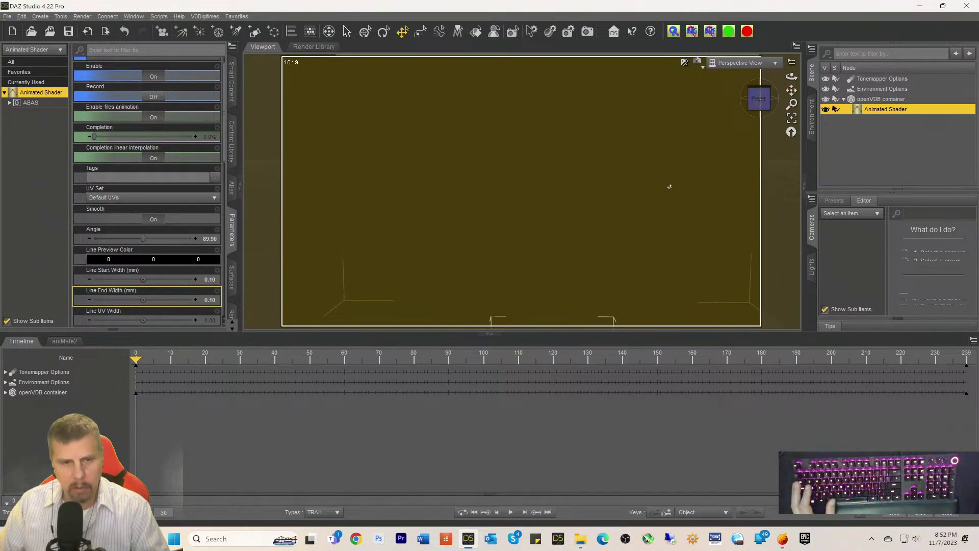
pyautogui.moveTo(137, 358); pyautogui.dragTo(130, 390)
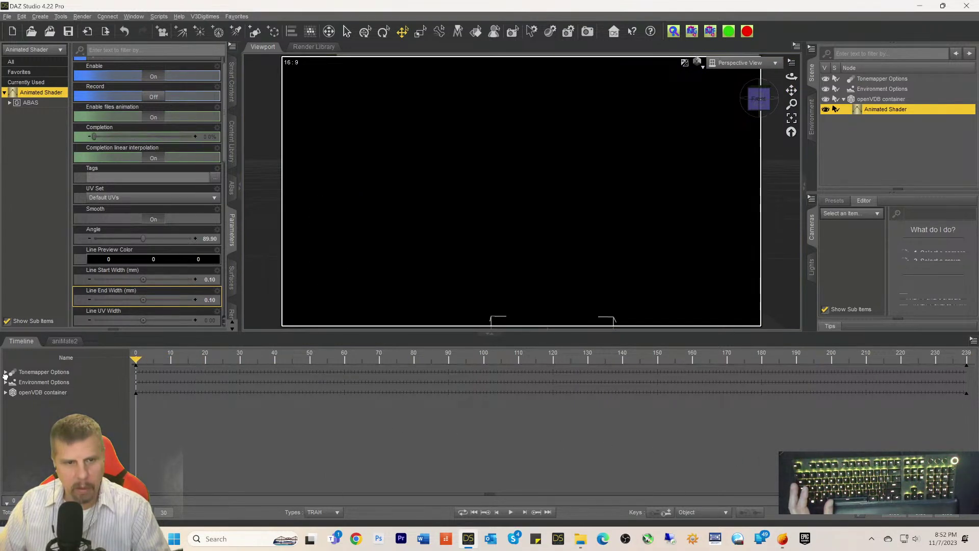
pyautogui.moveTo(791, 90); pyautogui.dragTo(906, 74)
pyautogui.scroll(-1, 676, 214)
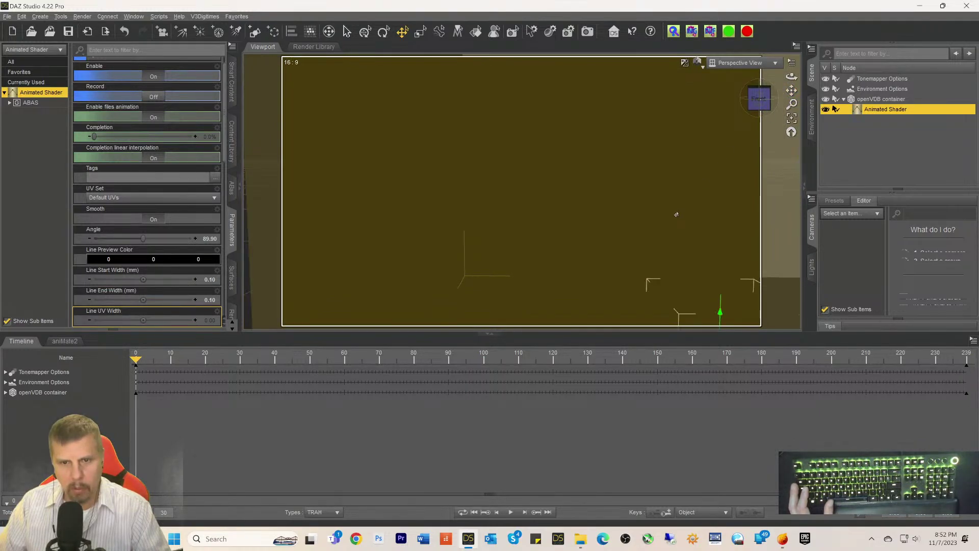
pyautogui.scroll(3, 675, 214)
pyautogui.scroll(2, 675, 214)
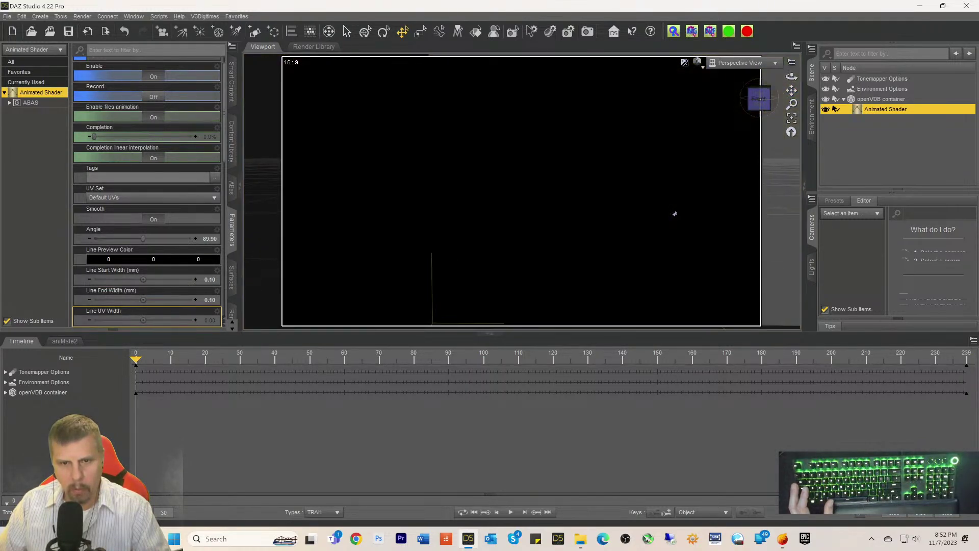
pyautogui.moveTo(790, 90); pyautogui.dragTo(782, 40)
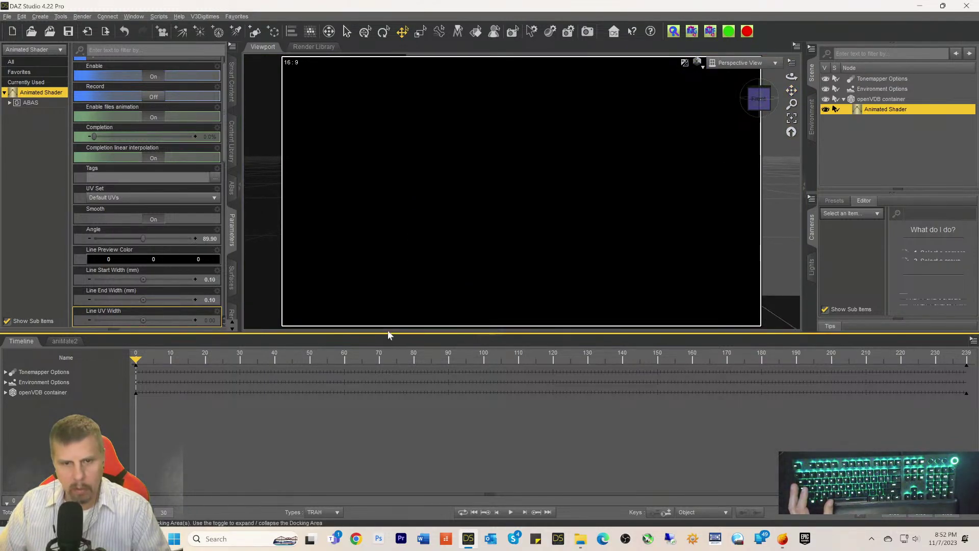
pyautogui.moveTo(384, 376); pyautogui.dragTo(382, 392)
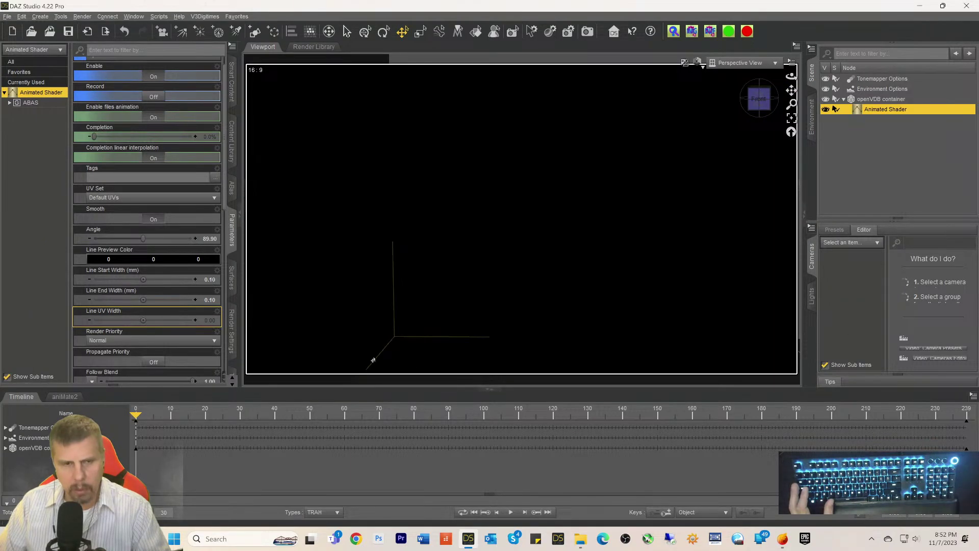
# Step: Preview the animation playback in the enlarged viewport, stop it and rewind the timeline to frame 0
pyautogui.click(509, 515)
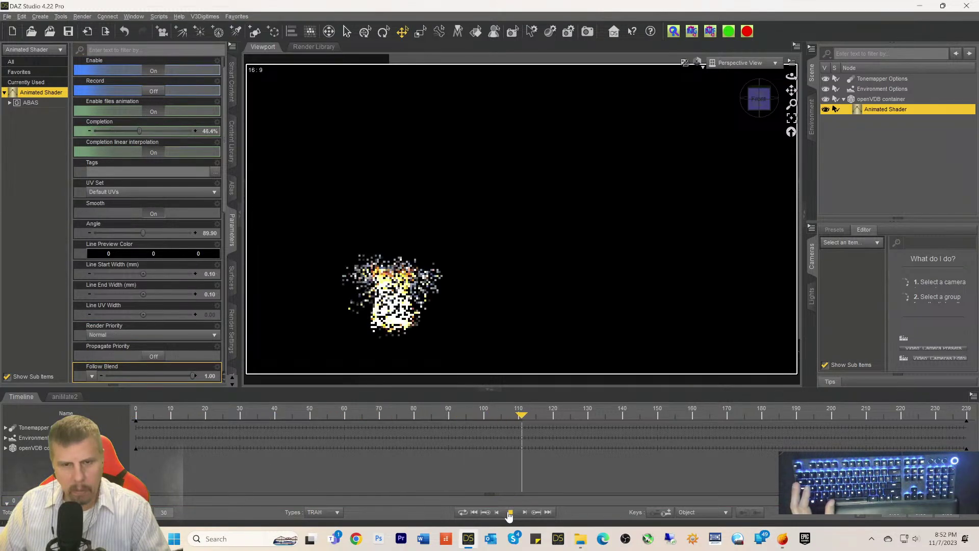
pyautogui.click(510, 512)
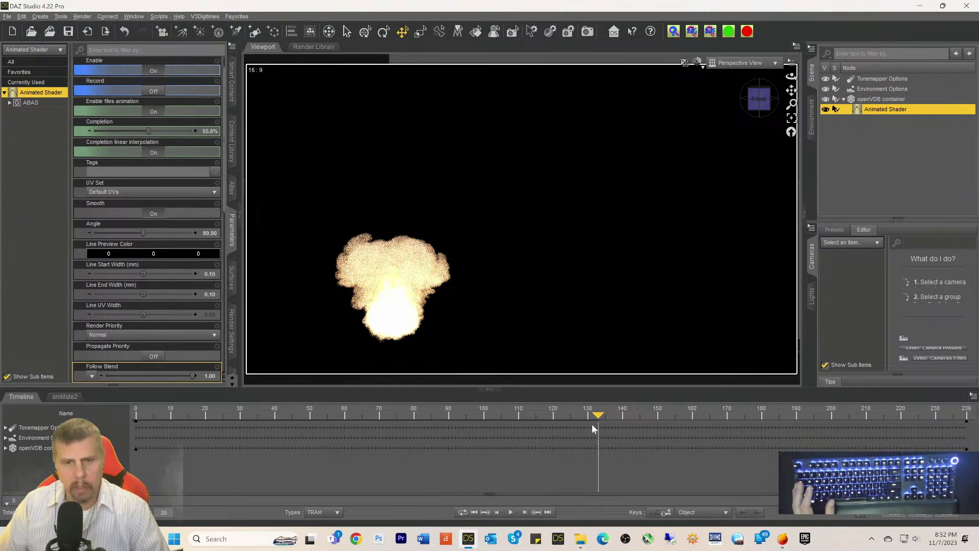
pyautogui.moveTo(597, 417); pyautogui.dragTo(133, 429)
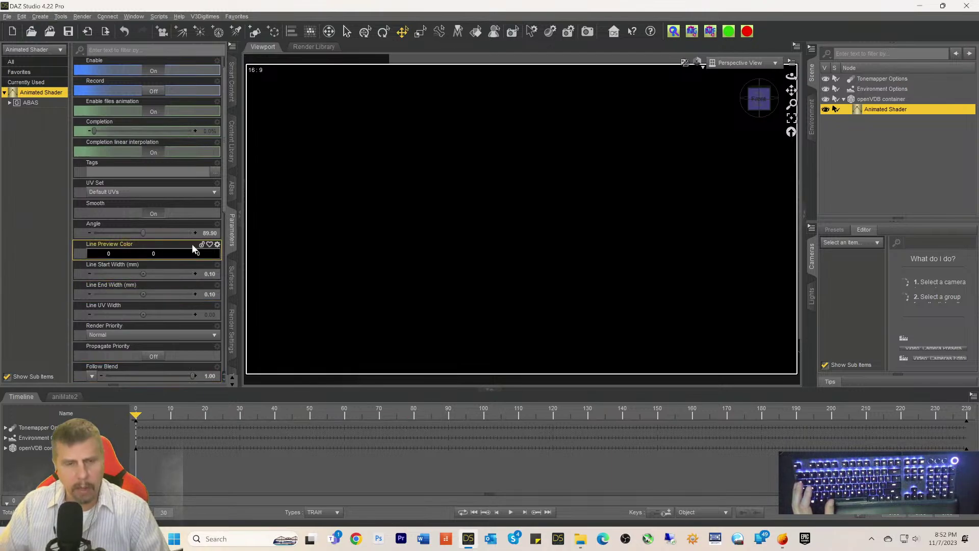
# Step: Set the Animated Shader's Emission Temperature Mult to 5000 at frame 0 and scrub the timeline to frame 239 to check the flames
pyautogui.click(231, 286)
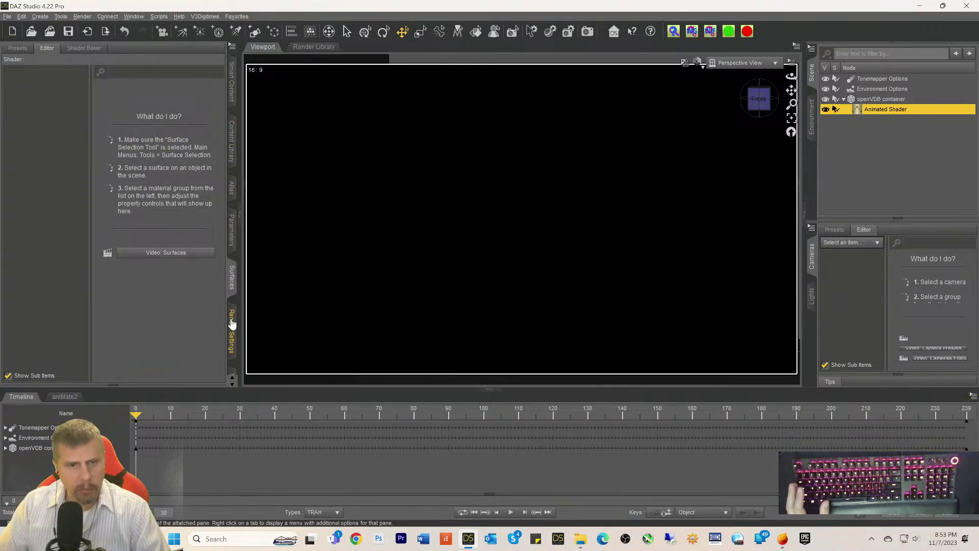
pyautogui.click(232, 235)
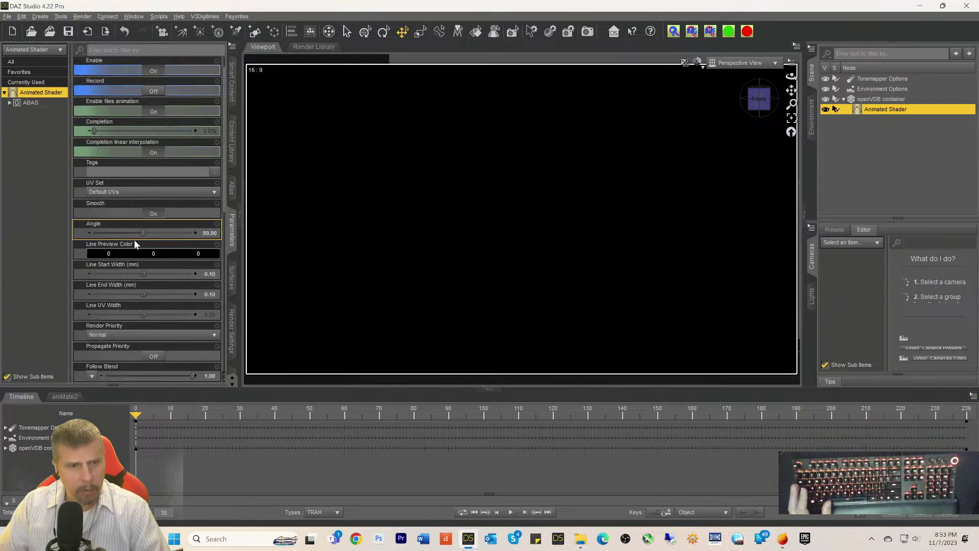
pyautogui.scroll(-3, 179, 258)
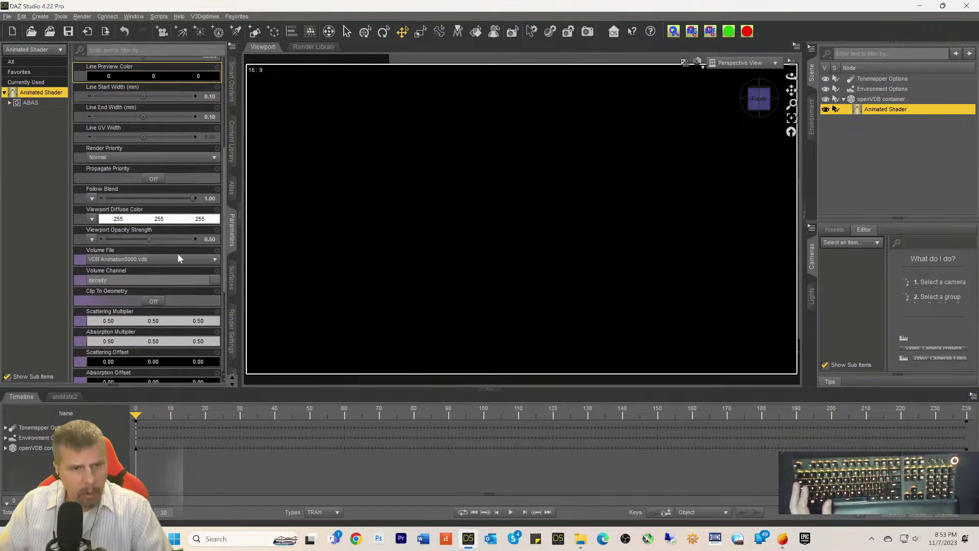
pyautogui.scroll(-3, 178, 258)
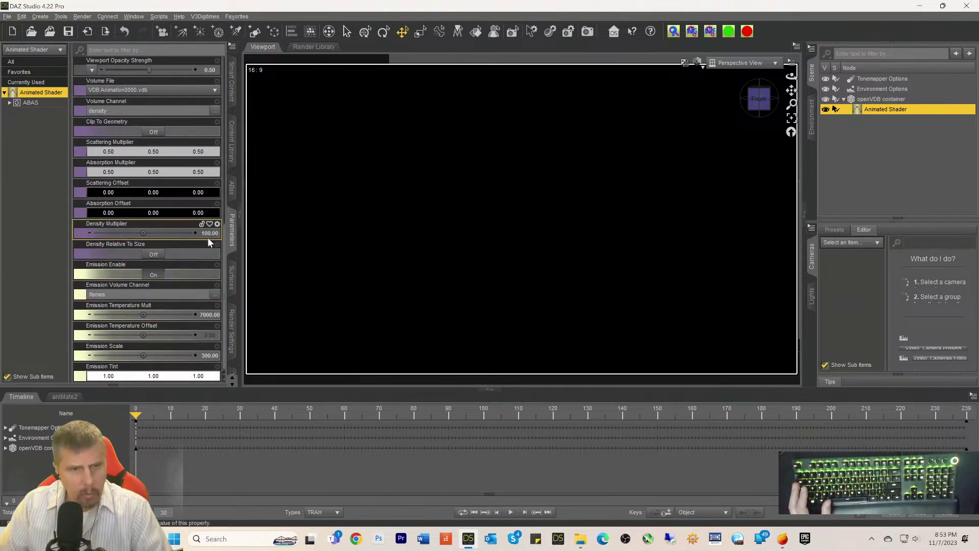
pyautogui.click(202, 317)
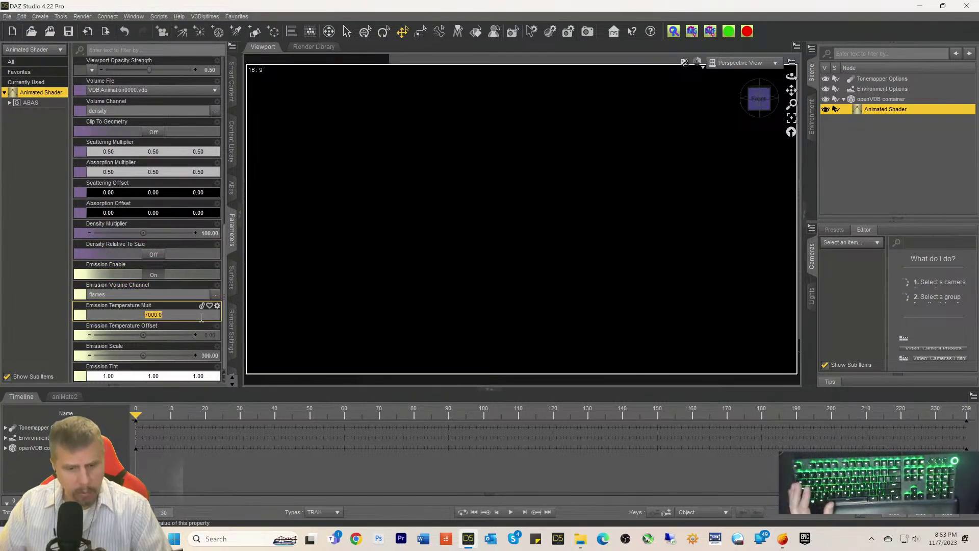
pyautogui.write('5')
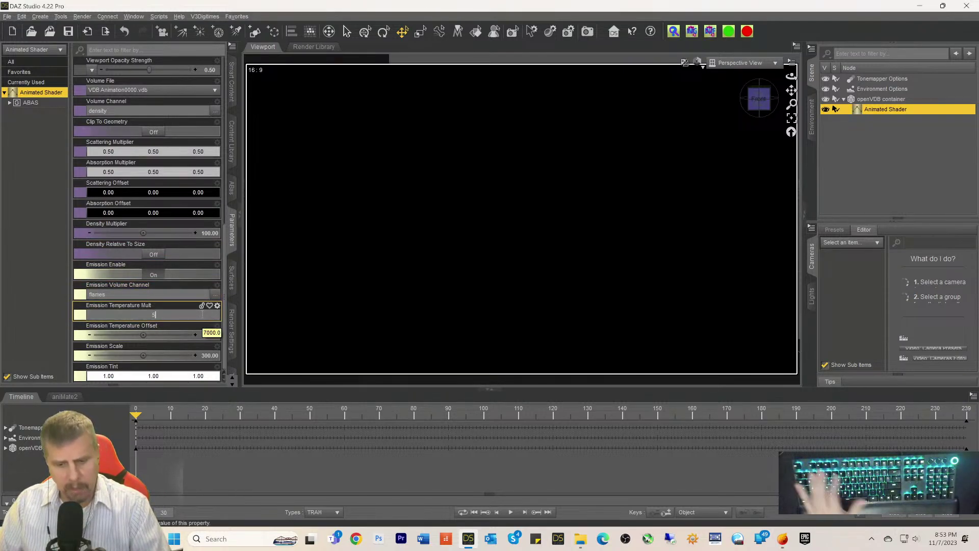
pyautogui.write('0')
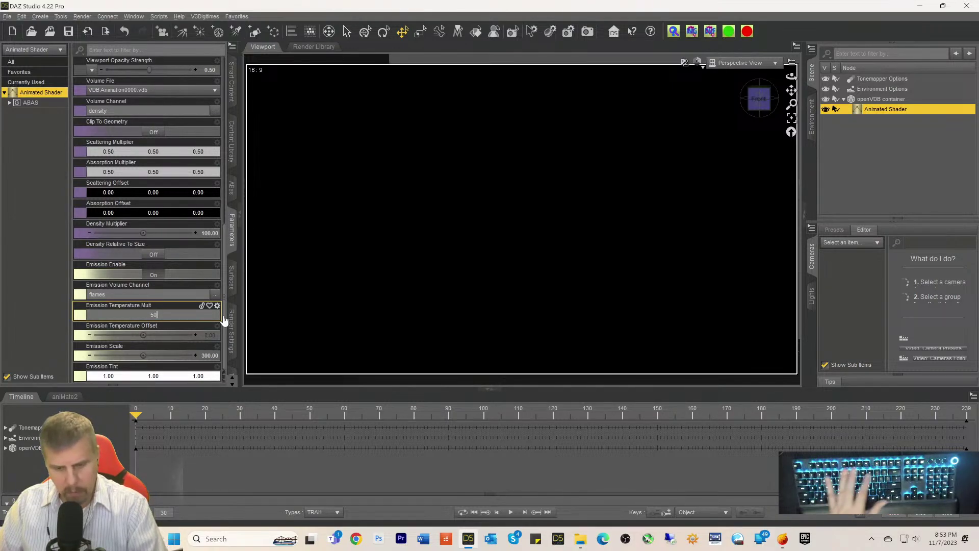
pyautogui.write('00')
pyautogui.press('Tab')
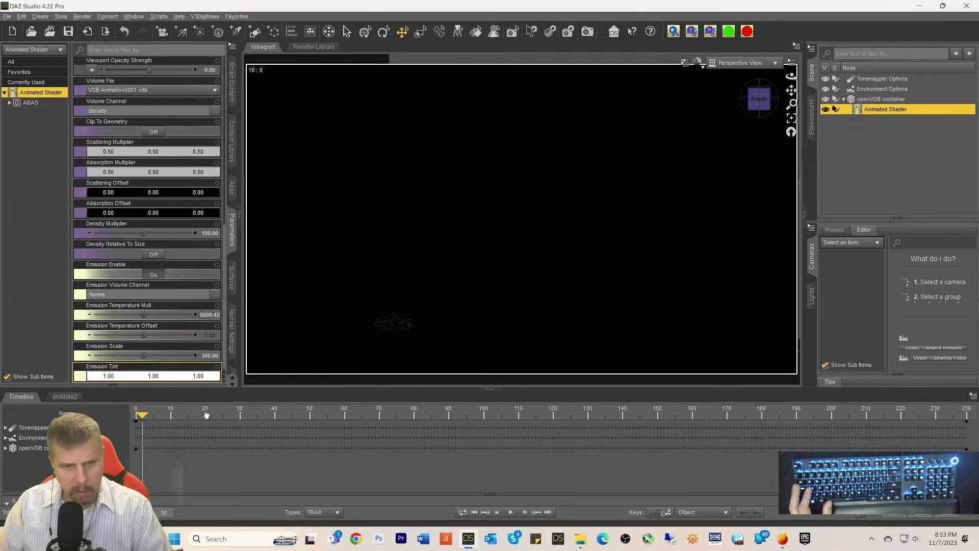
pyautogui.moveTo(206, 416); pyautogui.dragTo(977, 426)
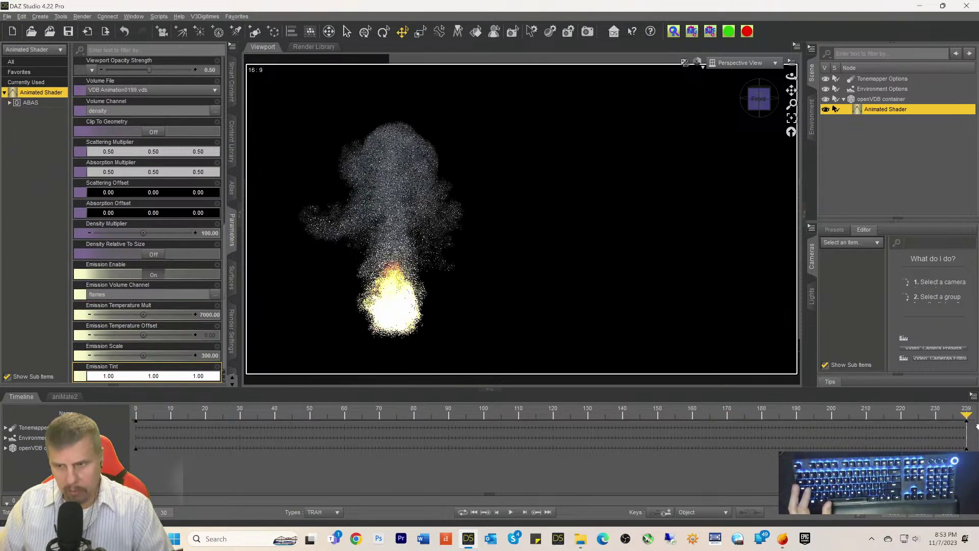
# Step: Set the Animated Shader's Emission Temperature Mult to 5000 at frame 239 and return the timeline to frame 0
pyautogui.click(210, 314)
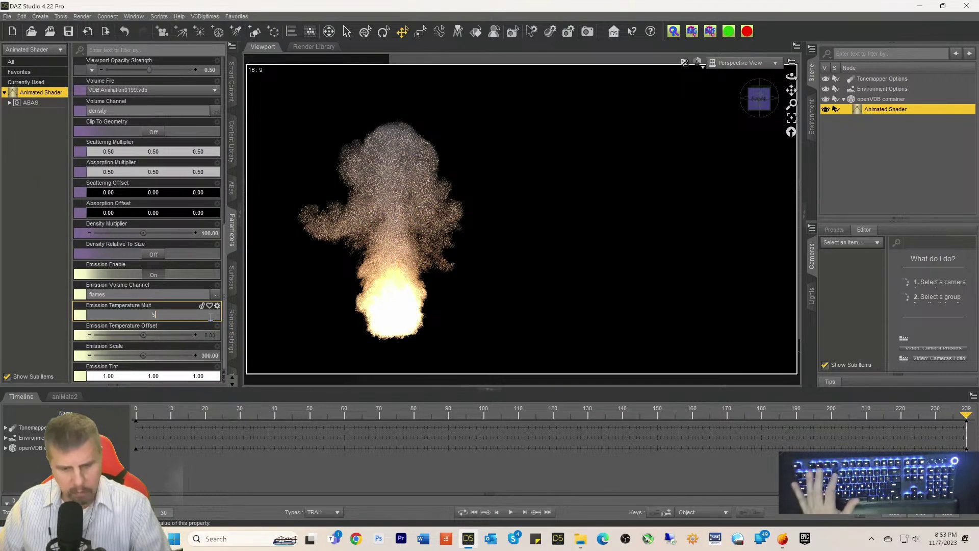
pyautogui.press('Return')
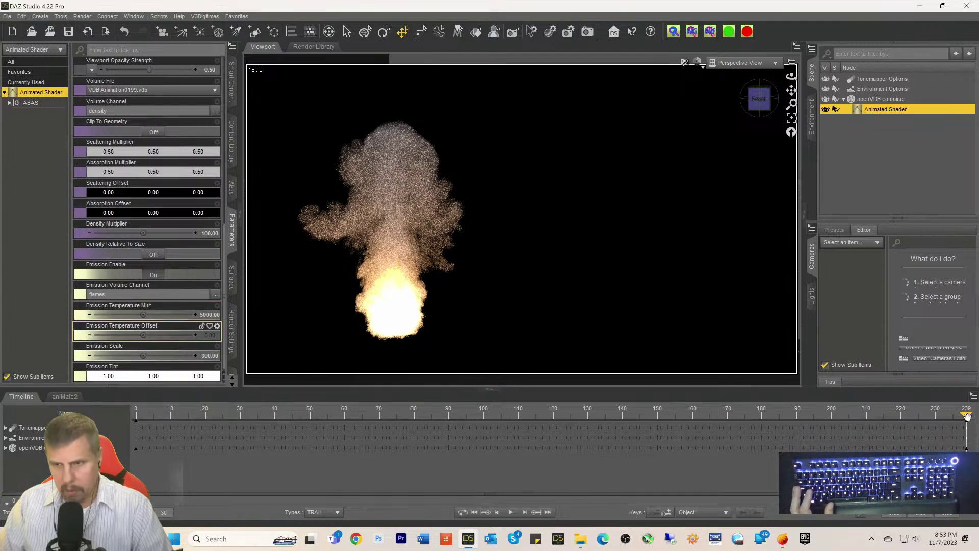
pyautogui.moveTo(968, 416); pyautogui.dragTo(1, 362)
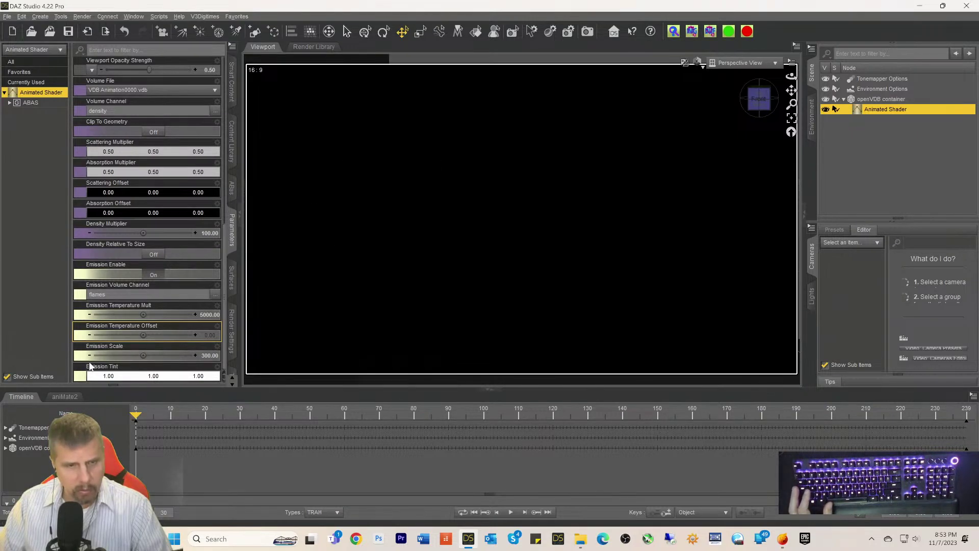
# Step: Set the Animated Shader's Emission Scale to 200 at frame 0 and scrub the timeline to frame 239
pyautogui.click(206, 357)
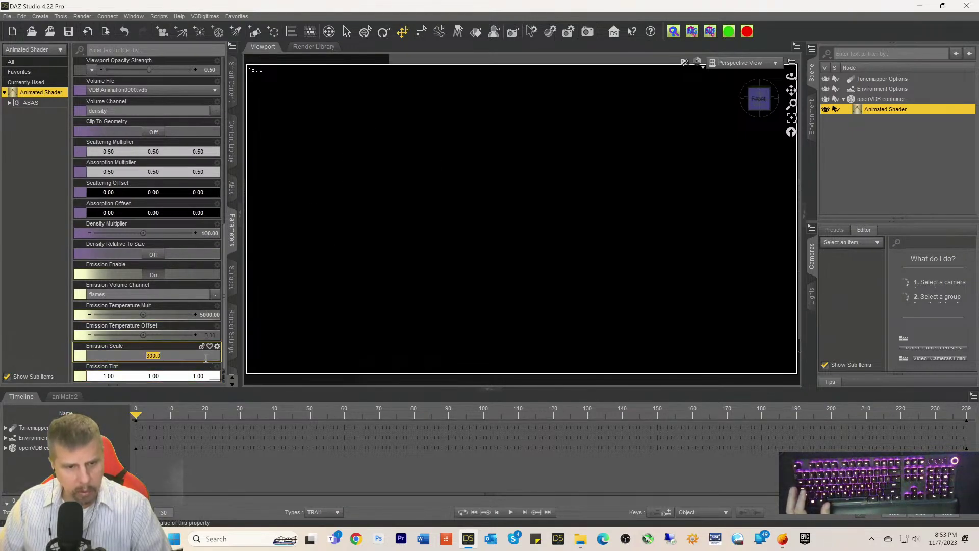
pyautogui.write('200')
pyautogui.press('Return')
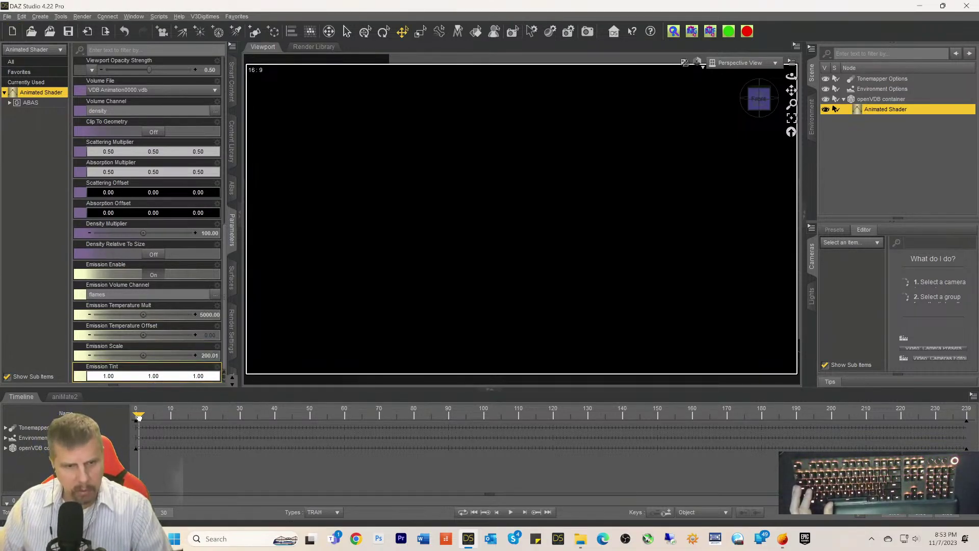
pyautogui.moveTo(139, 417); pyautogui.dragTo(969, 426)
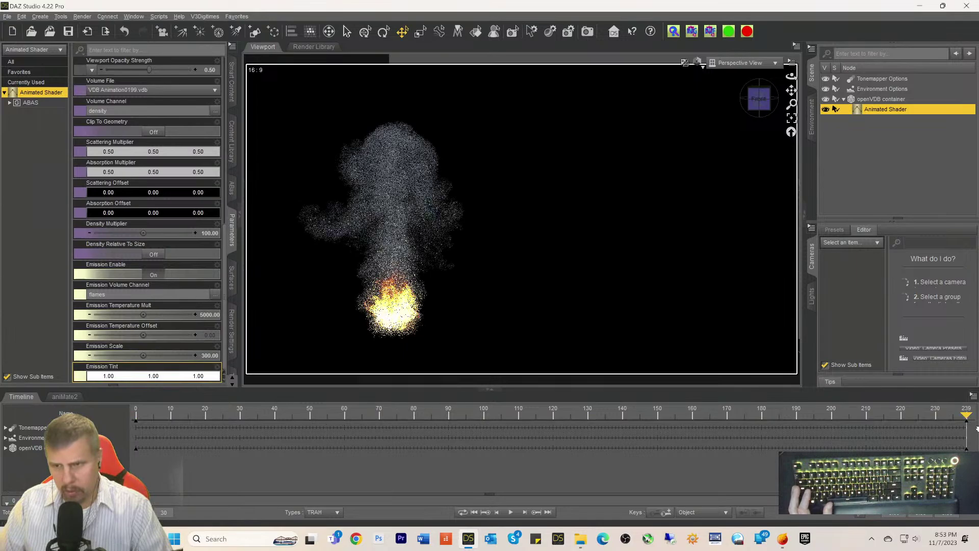
# Step: Set the Animated Shader's Emission Scale to 200 at frame 239 and return the timeline to frame 0
pyautogui.click(208, 357)
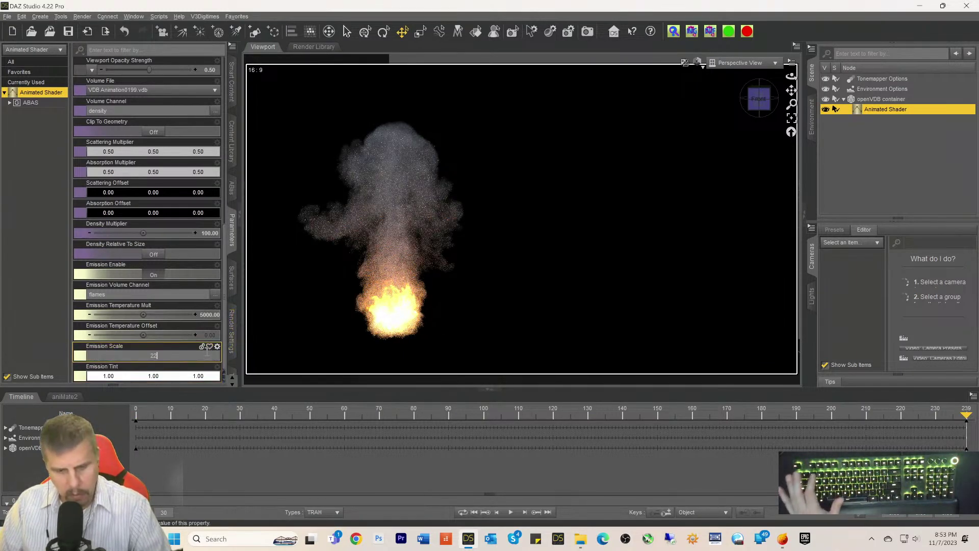
pyautogui.write('22')
pyautogui.press('BackSpace')
pyautogui.write('00')
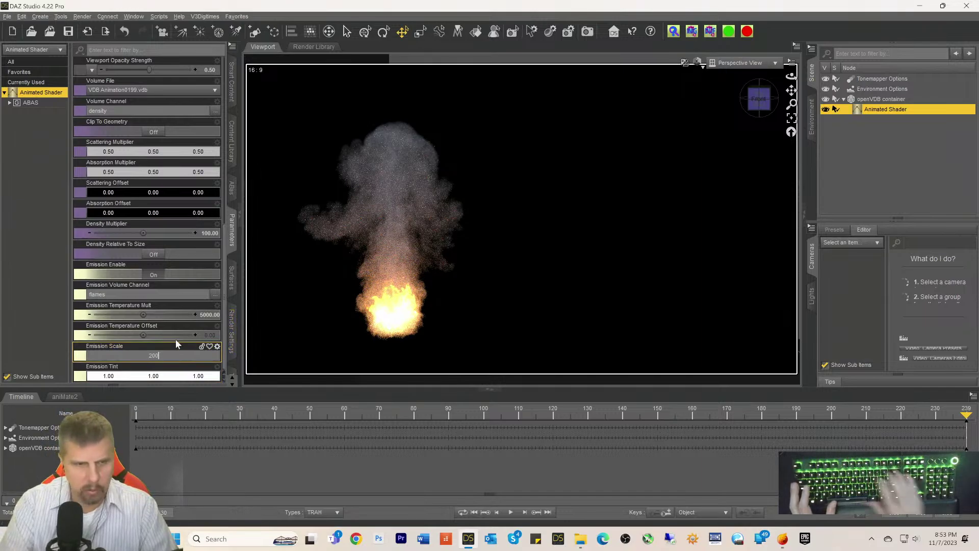
pyautogui.press('Return')
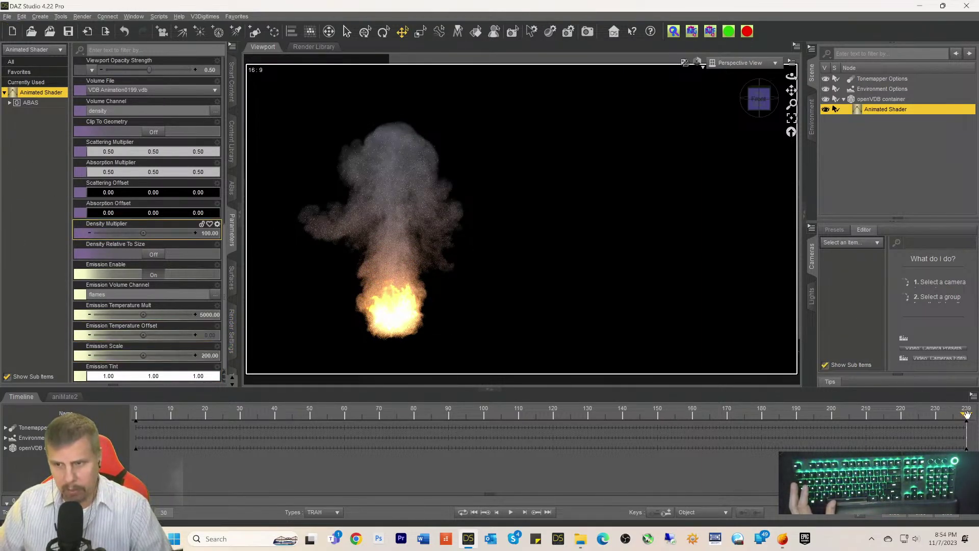
pyautogui.moveTo(967, 415); pyautogui.dragTo(38, 390)
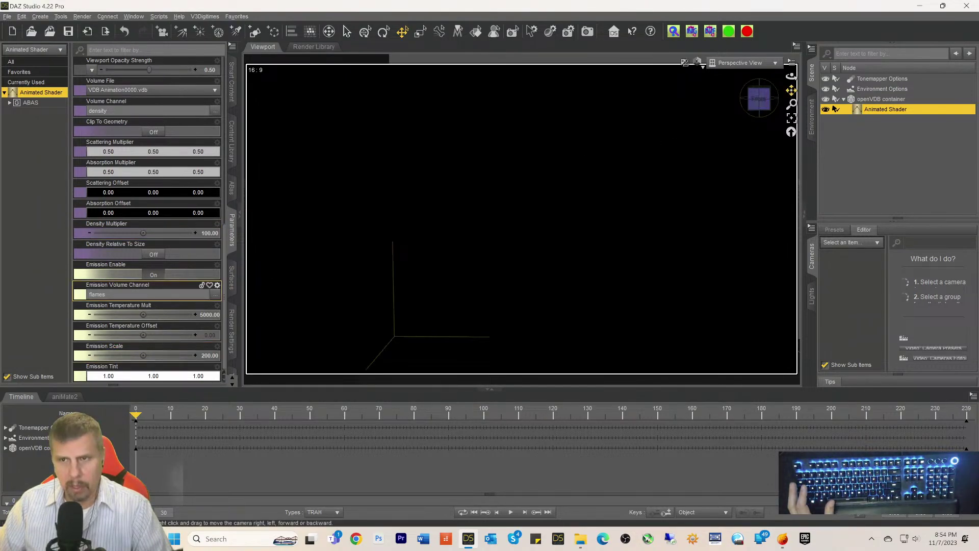
# Step: Reframe the perspective view closer on the volume, preview the fire animation with the new emission values and rewind to frame 0
pyautogui.moveTo(791, 90); pyautogui.dragTo(889, 91)
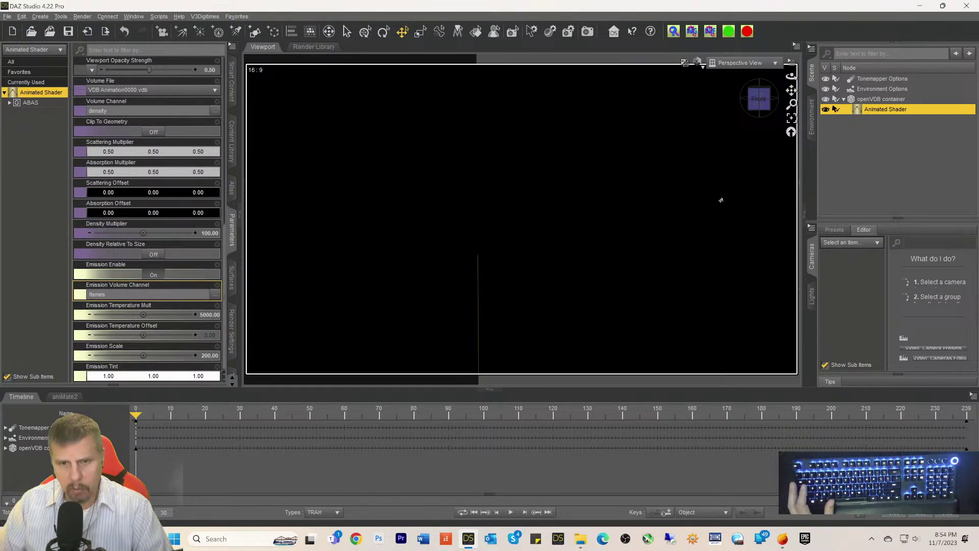
pyautogui.moveTo(790, 95); pyautogui.dragTo(785, 65)
pyautogui.scroll(2, 759, 128)
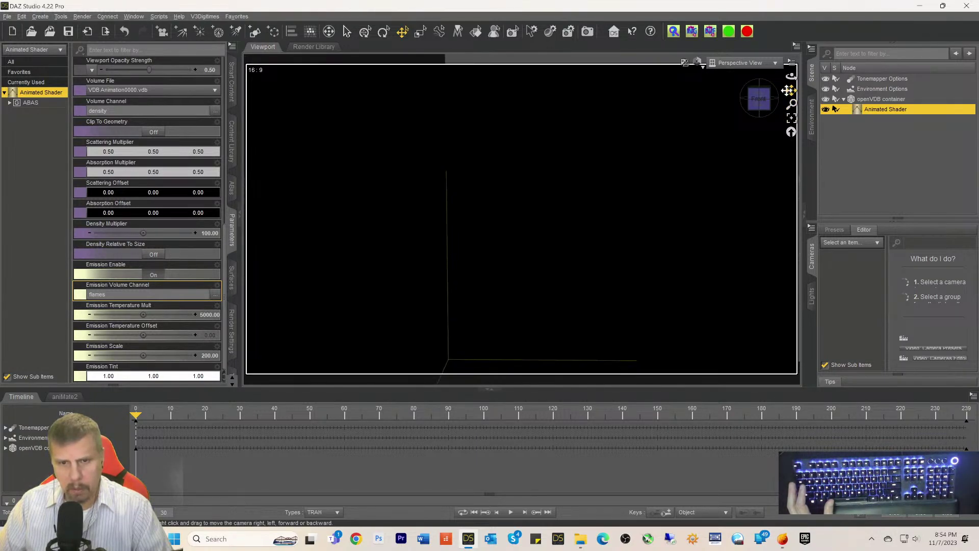
pyautogui.click(512, 513)
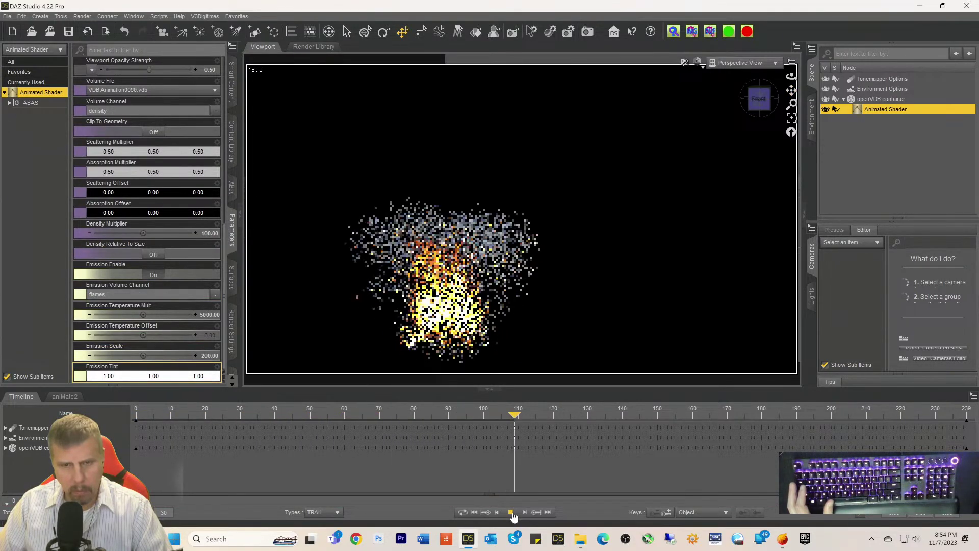
pyautogui.click(512, 513)
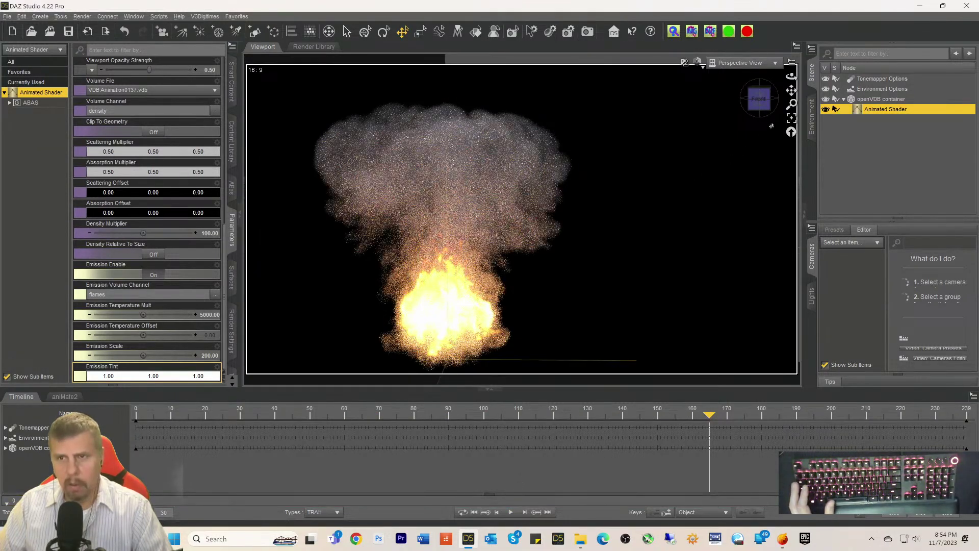
pyautogui.moveTo(645, 416); pyautogui.dragTo(109, 415)
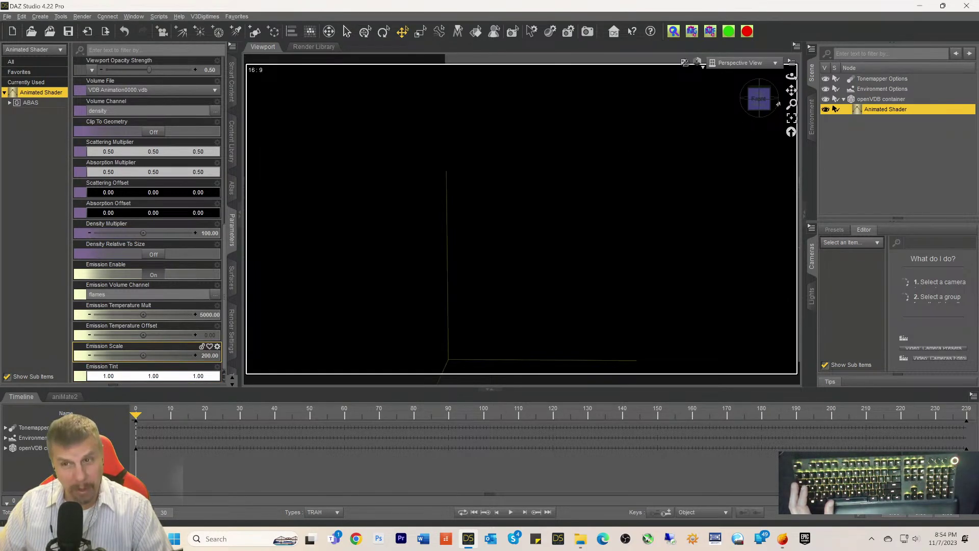
# Step: Center the VDB volume horizontally in the perspective view, check the animation through its late frames and rewind to frame 0
pyautogui.moveTo(790, 91); pyautogui.dragTo(835, 90)
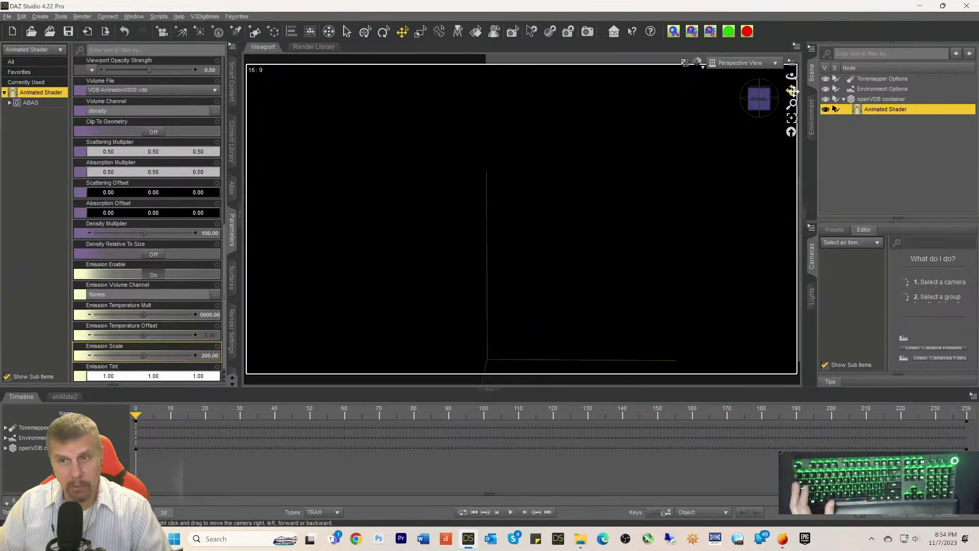
pyautogui.moveTo(791, 91); pyautogui.dragTo(798, 89)
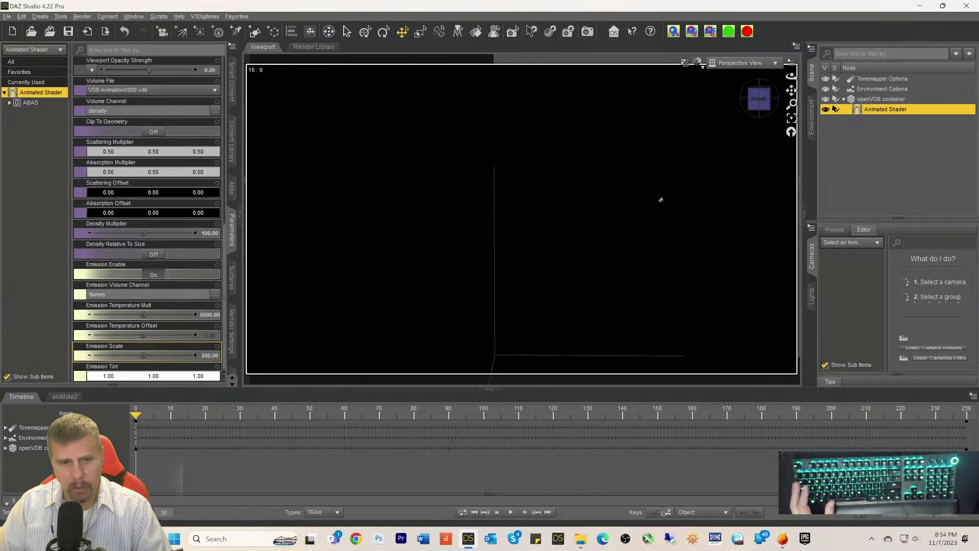
pyautogui.click(510, 513)
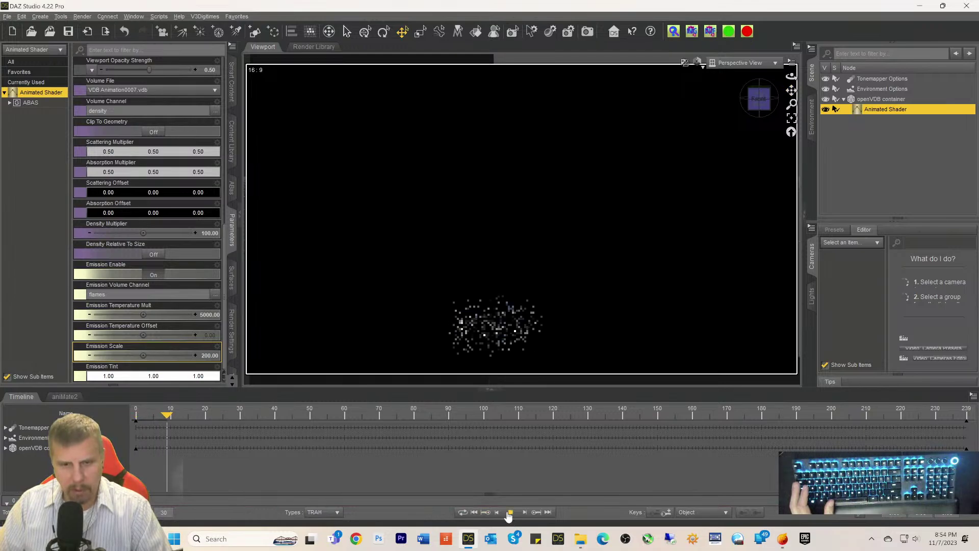
pyautogui.click(510, 513)
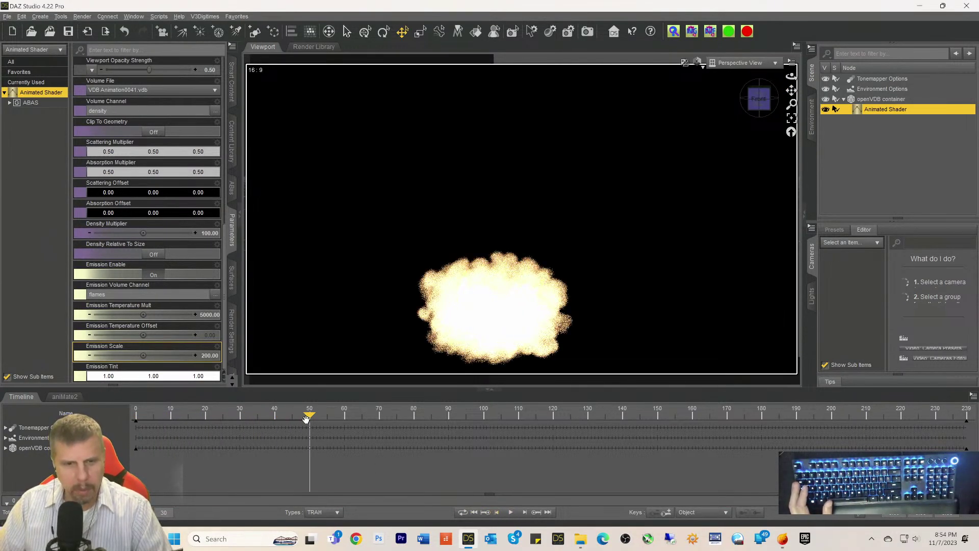
pyautogui.moveTo(306, 418); pyautogui.dragTo(136, 418)
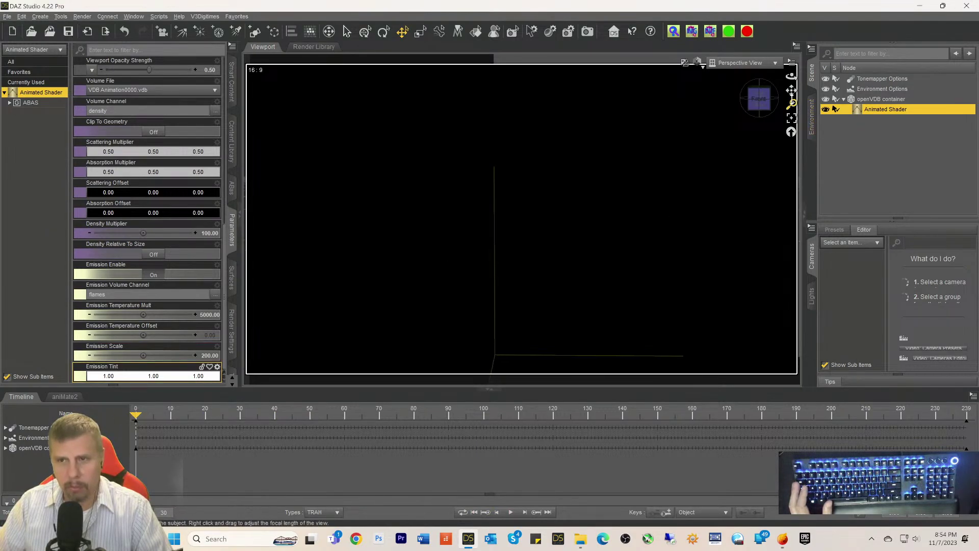
pyautogui.moveTo(791, 90); pyautogui.dragTo(812, 91)
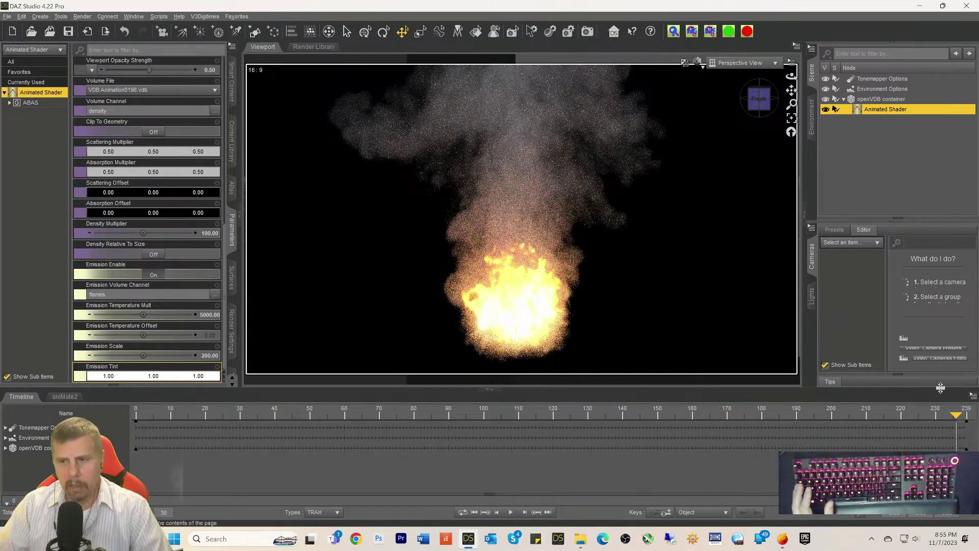
pyautogui.moveTo(955, 415); pyautogui.dragTo(7, 386)
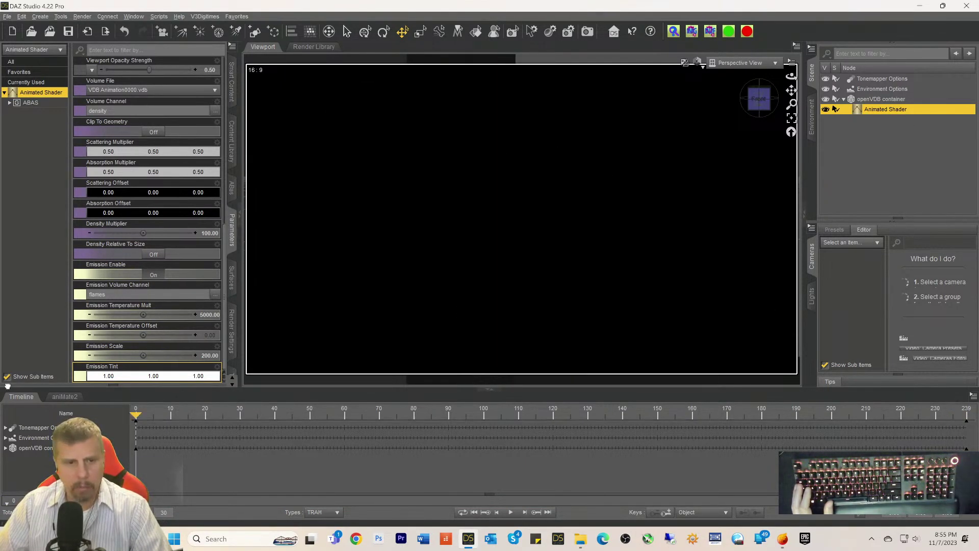
# Step: Zoom the perspective view out to fit the whole smoke plume, preview the playback and return to frame 0
pyautogui.scroll(-3, 501, 322)
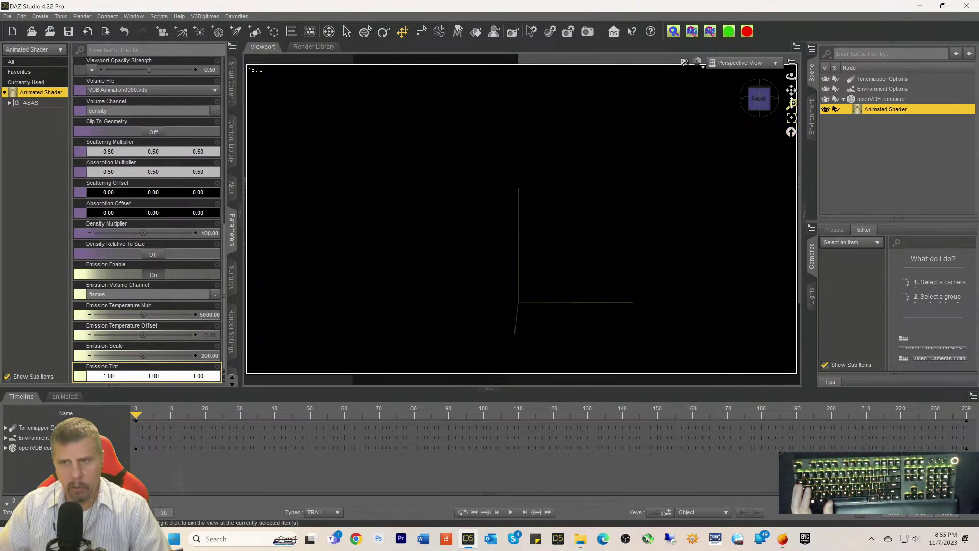
pyautogui.moveTo(791, 90); pyautogui.dragTo(789, 116)
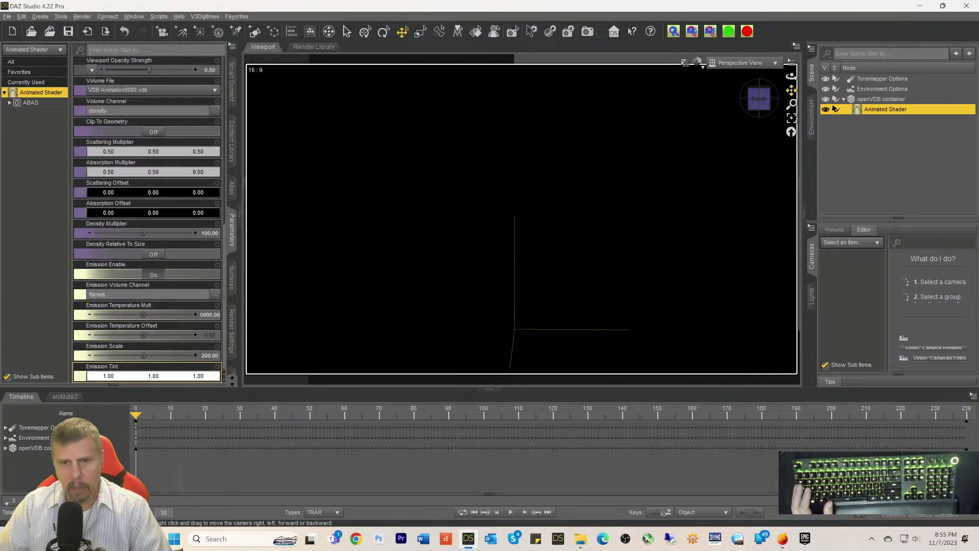
pyautogui.click(510, 513)
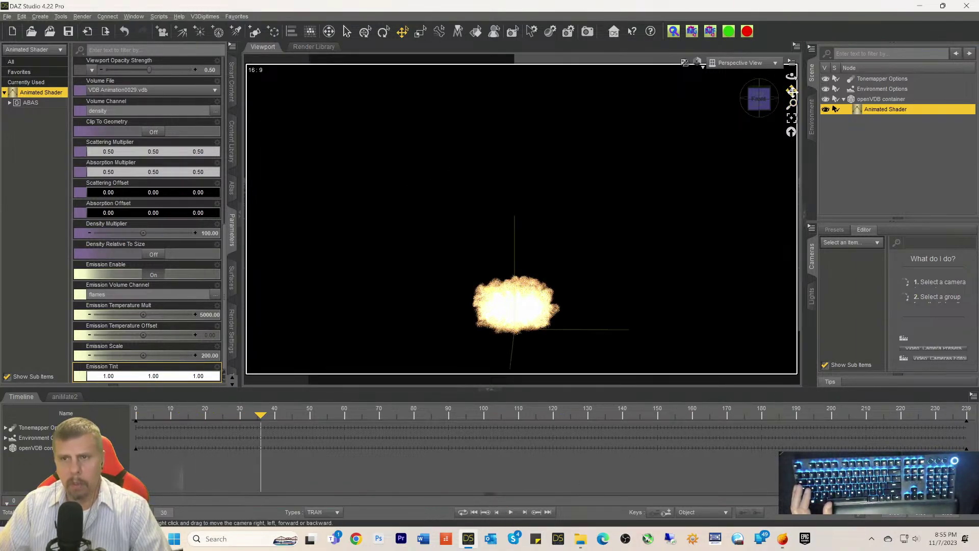
pyautogui.moveTo(261, 415); pyautogui.dragTo(136, 414)
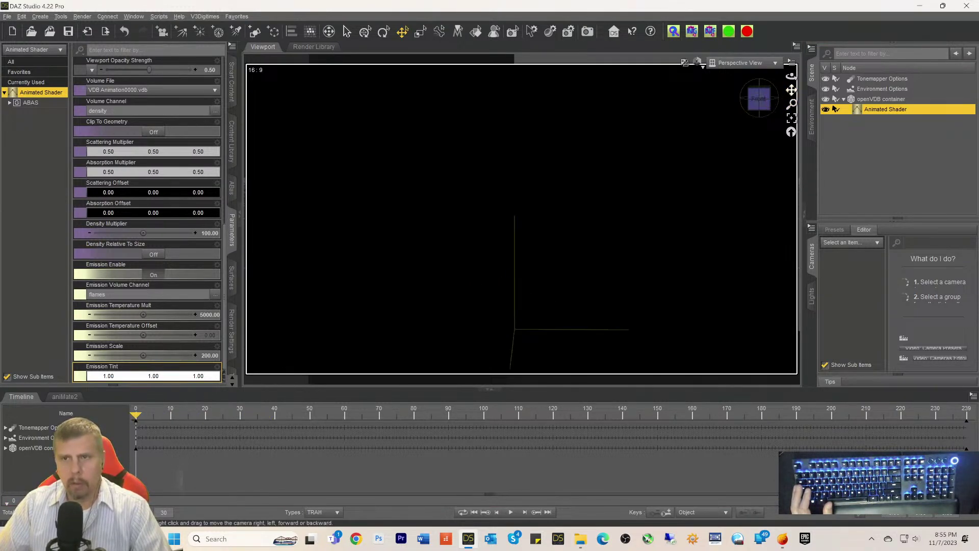
# Step: Place the volume slightly lower in the perspective view, play the animation past frame 180, stop it and rewind to frame 0
pyautogui.moveTo(791, 90); pyautogui.dragTo(787, 99)
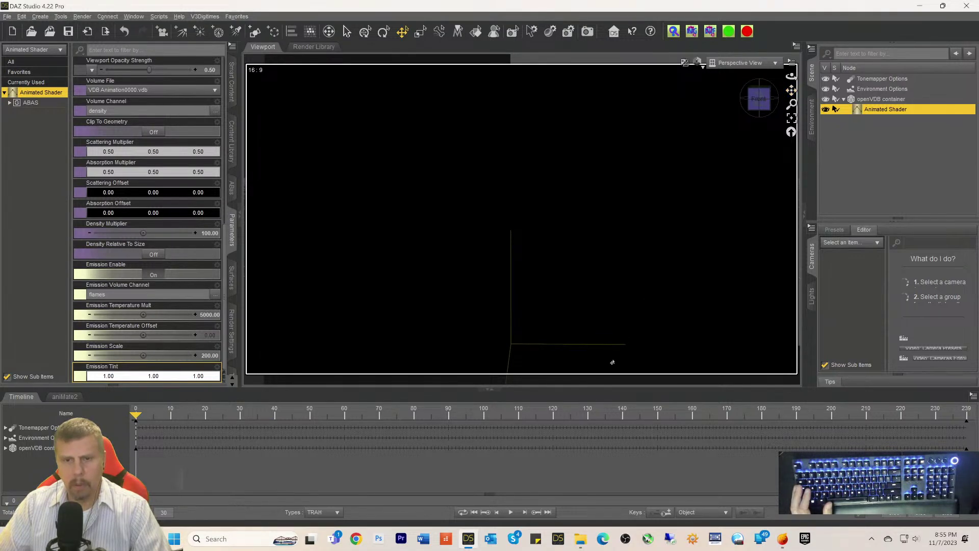
pyautogui.click(510, 512)
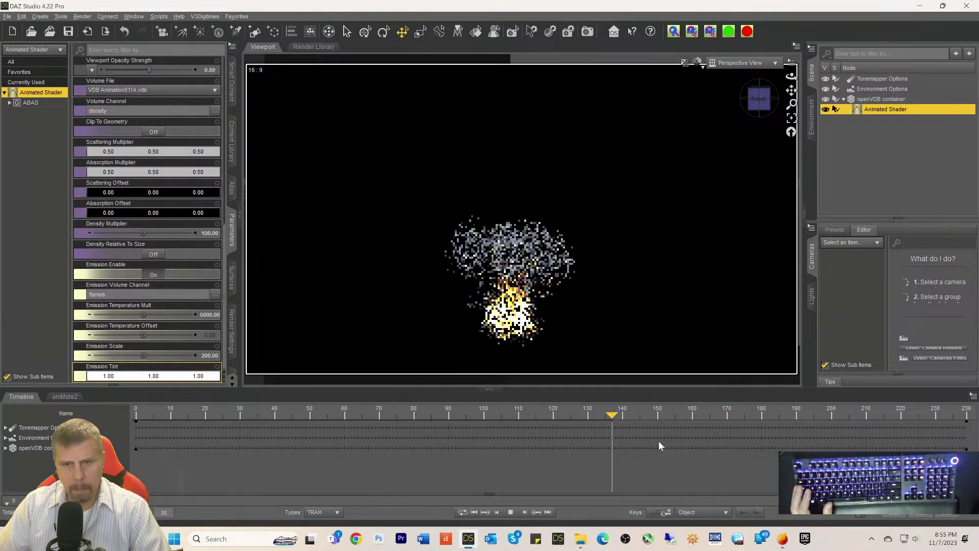
pyautogui.press('space')
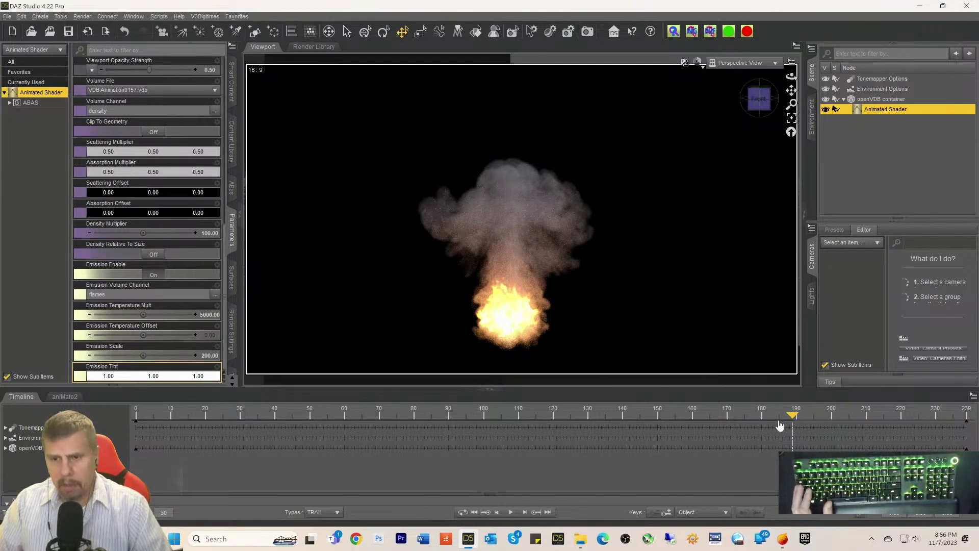
pyautogui.moveTo(793, 414); pyautogui.dragTo(100, 400)
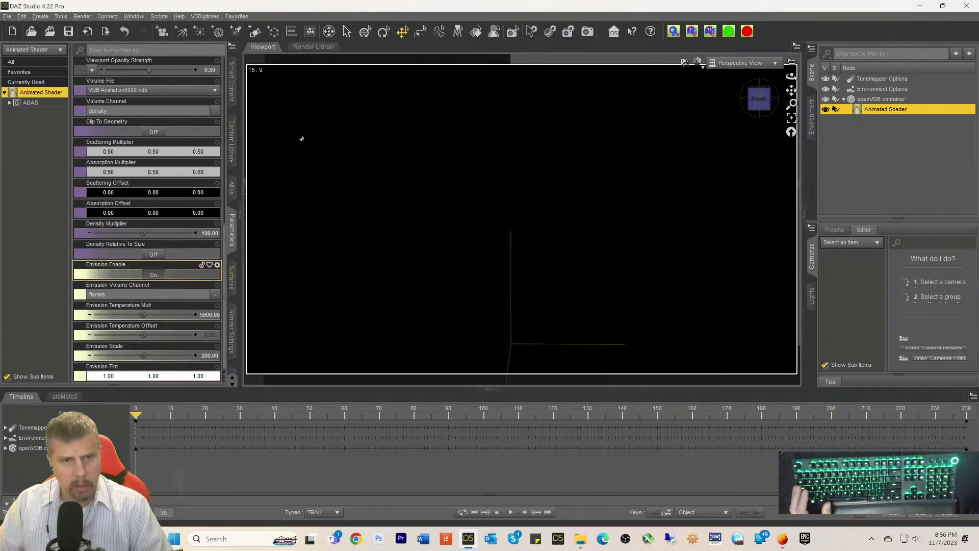
# Step: Set the Environment Map value of the Environment Options to 1.5 at frame 0
pyautogui.click(865, 89)
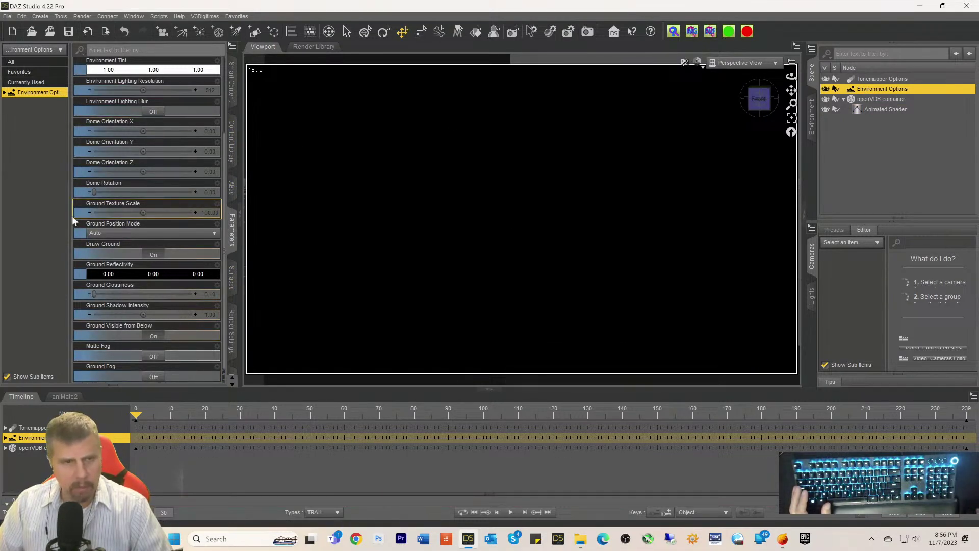
pyautogui.scroll(5, 175, 178)
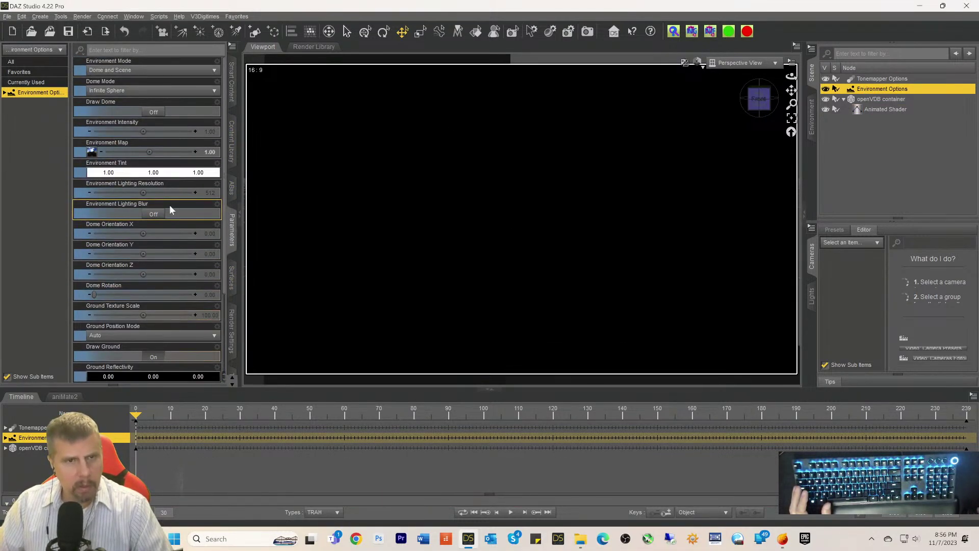
pyautogui.click(210, 152)
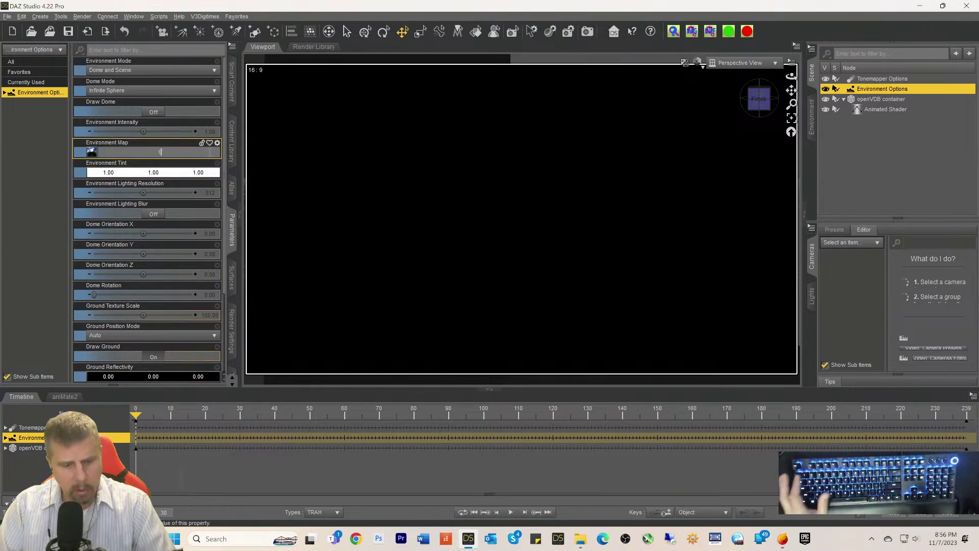
pyautogui.write('1.5')
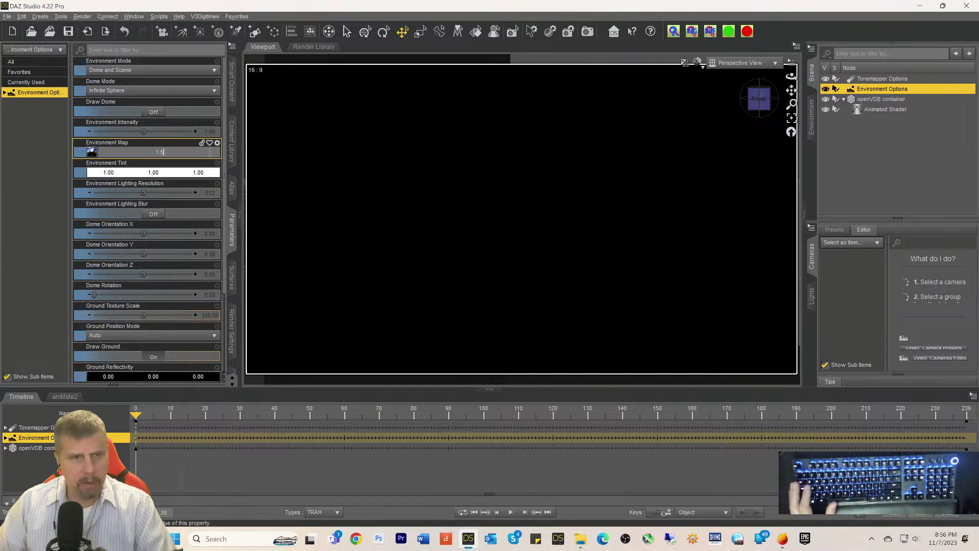
pyautogui.click(23, 207)
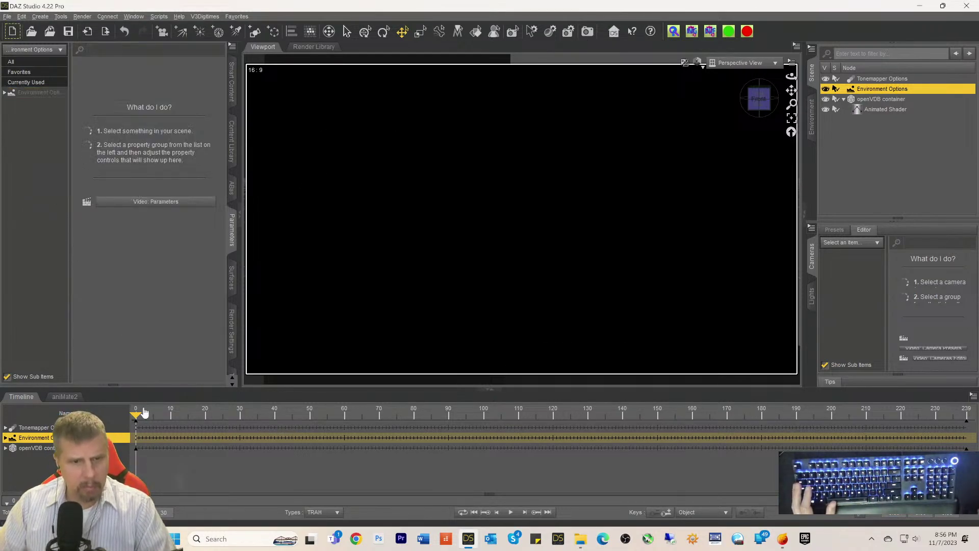
# Step: Show the Environment Options properties, scrub the animation through to about frame 217 and return to frame 0
pyautogui.click(40, 94)
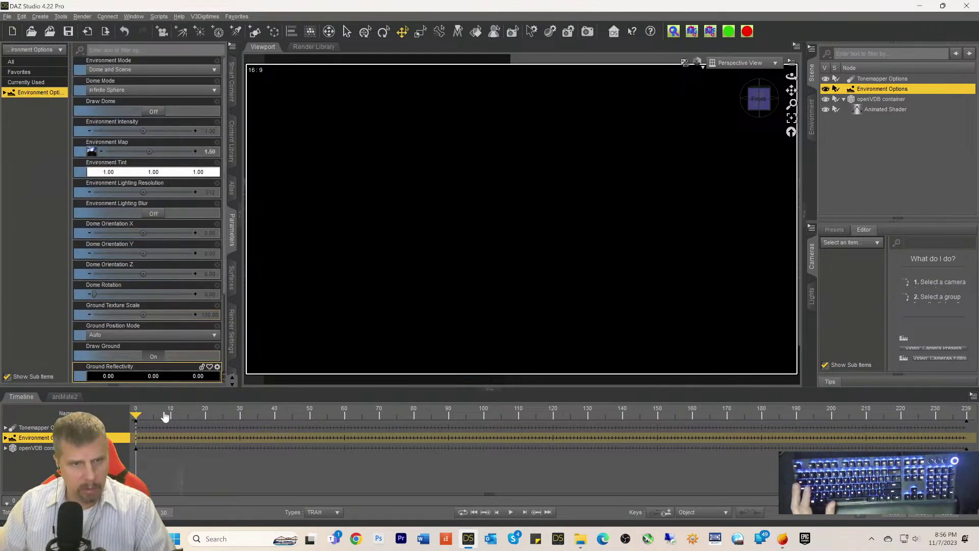
pyautogui.moveTo(154, 417); pyautogui.dragTo(108, 394)
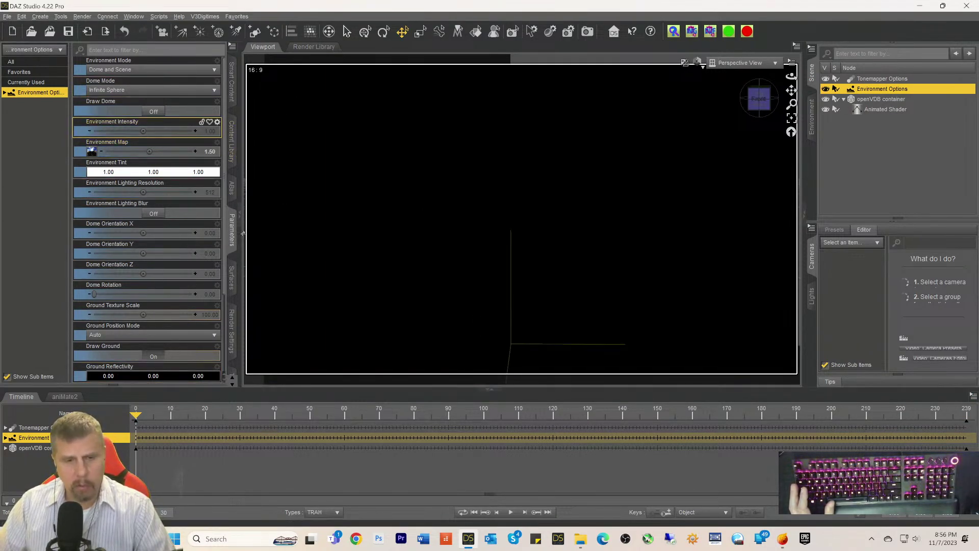
pyautogui.moveTo(136, 416); pyautogui.dragTo(886, 437)
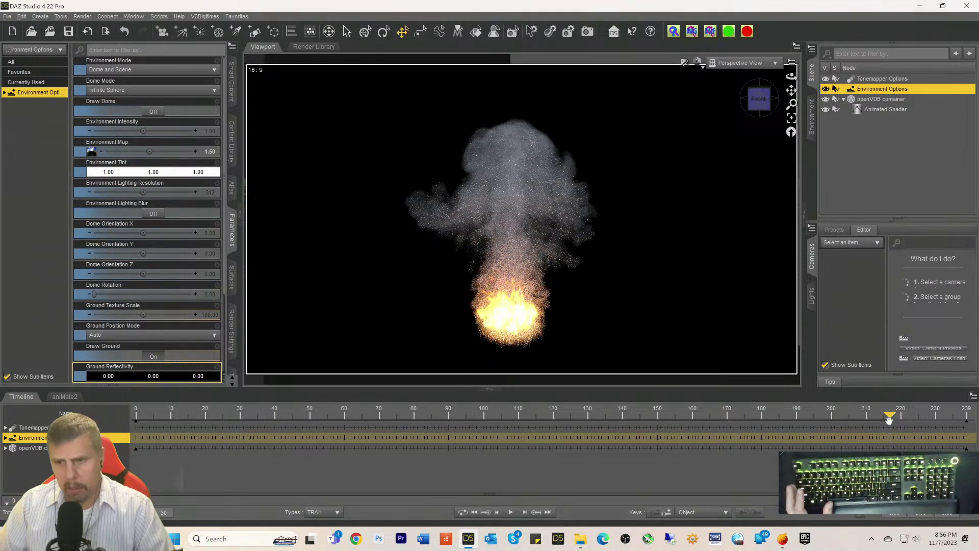
pyautogui.moveTo(800, 414); pyautogui.dragTo(65, 381)
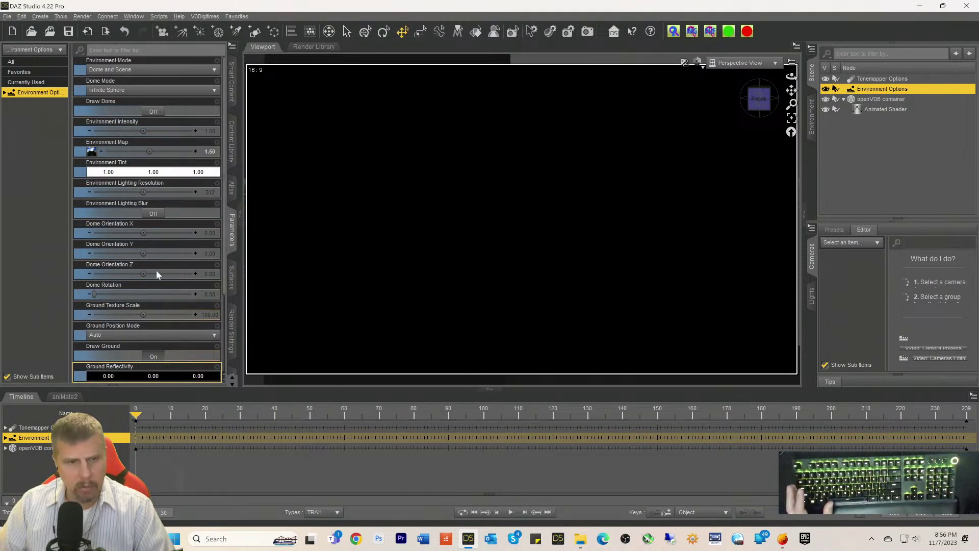
# Step: Set the Animated Shader's Emission Temperature Mult to 4000 at frame 0
pyautogui.click(860, 108)
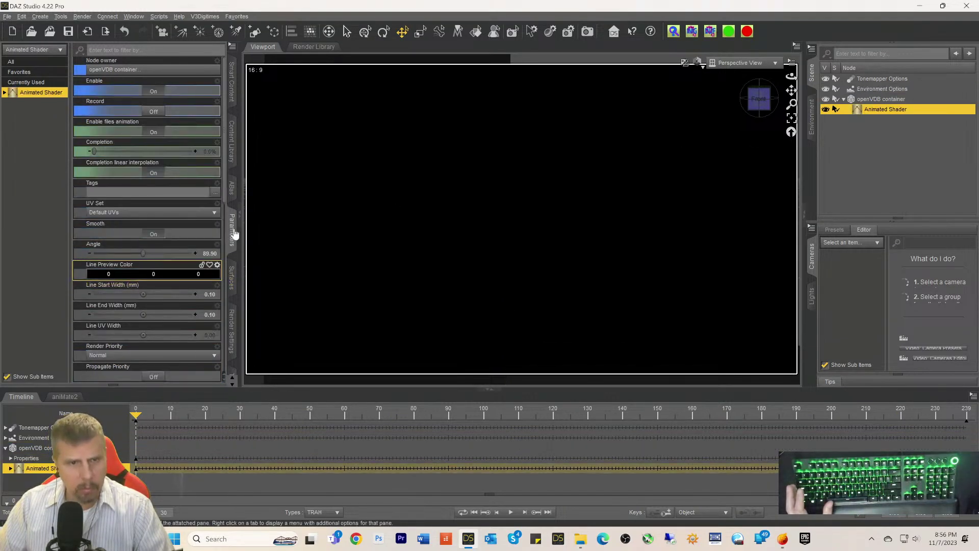
pyautogui.scroll(-3, 127, 228)
pyautogui.scroll(-3, 136, 275)
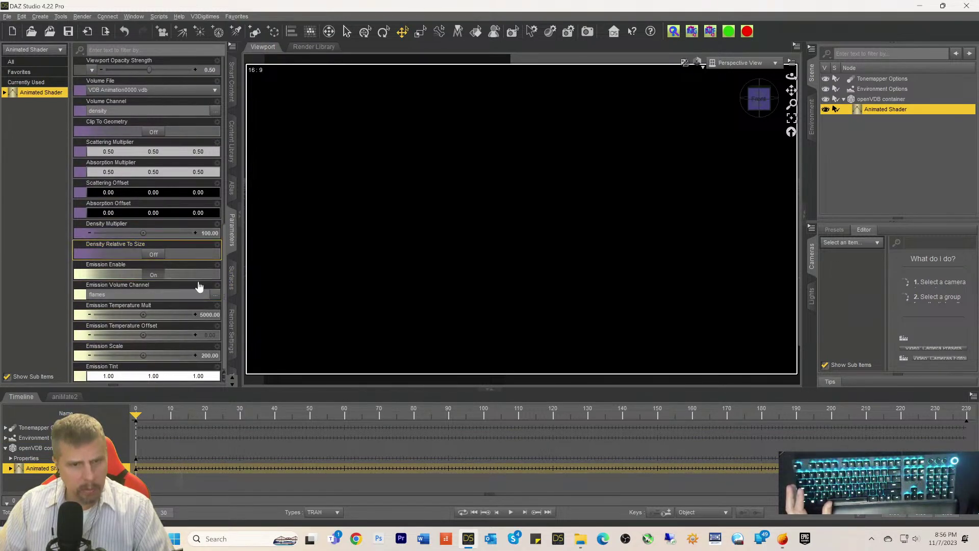
pyautogui.click(209, 315)
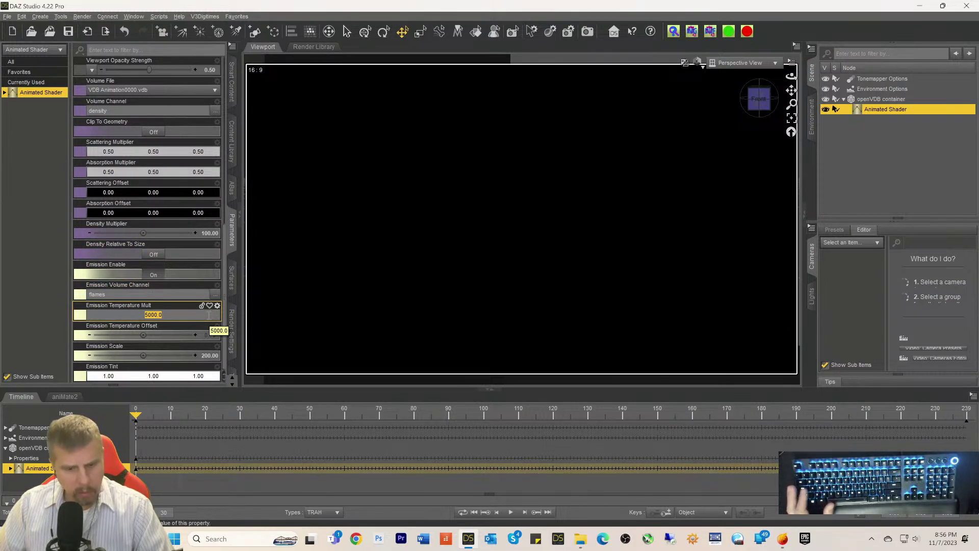
pyautogui.write('4000')
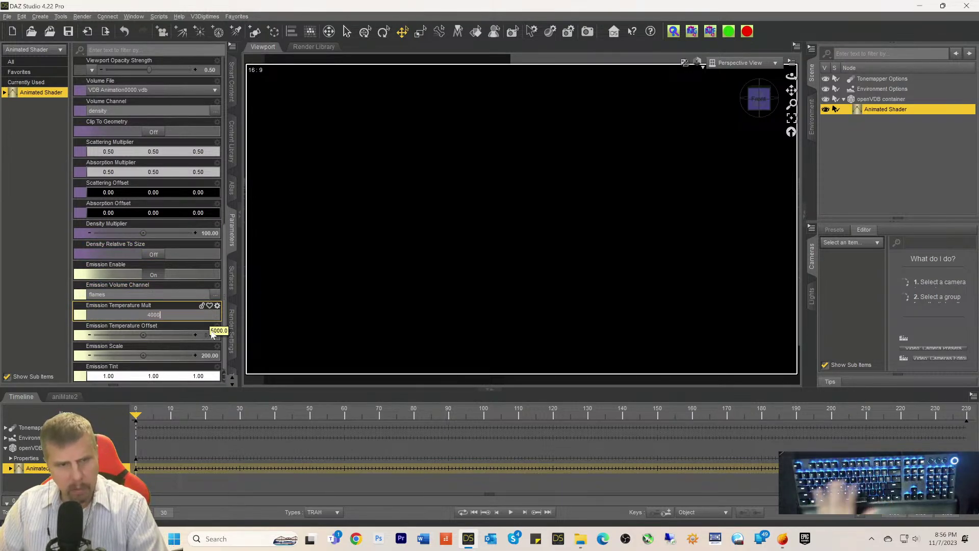
pyautogui.press('Return')
pyautogui.click(135, 417)
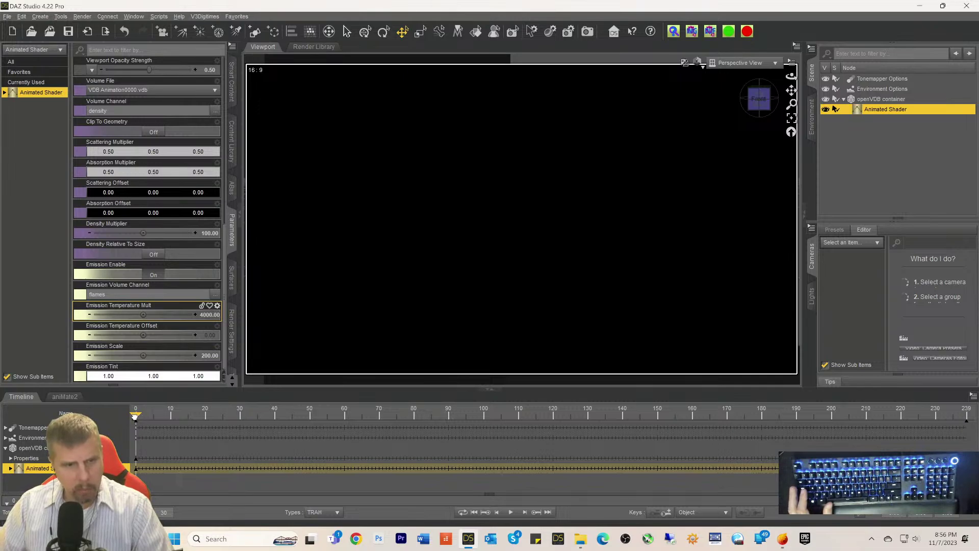
# Step: Set the Animated Shader's Emission Temperature Mult to 4000 at frame 239 as well, and rewind to frame 0
pyautogui.moveTo(136, 416); pyautogui.dragTo(969, 452)
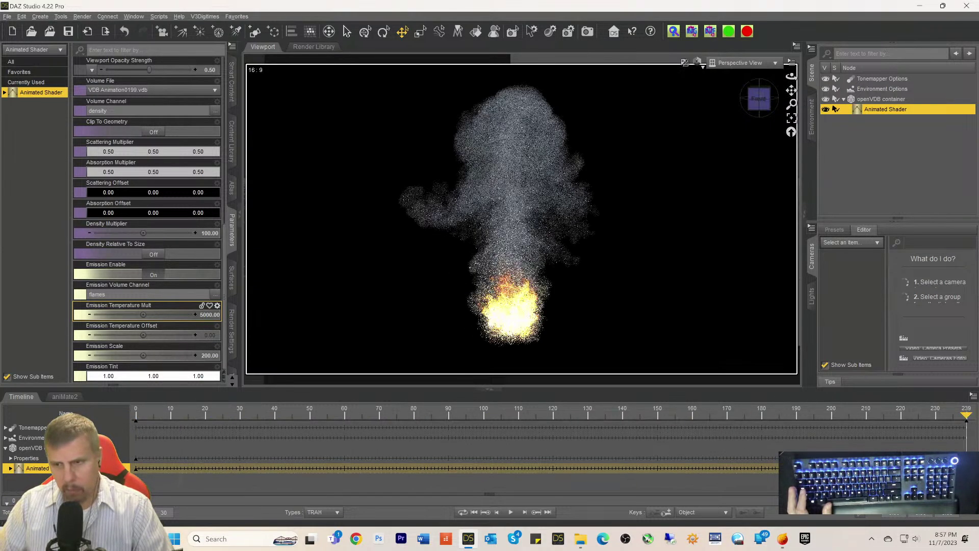
pyautogui.click(205, 316)
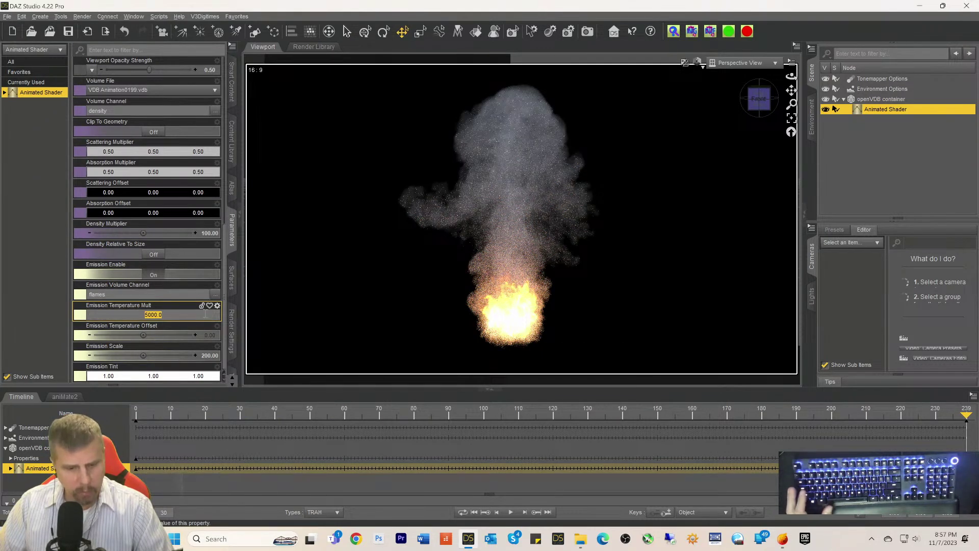
pyautogui.write('4000')
pyautogui.press('Return')
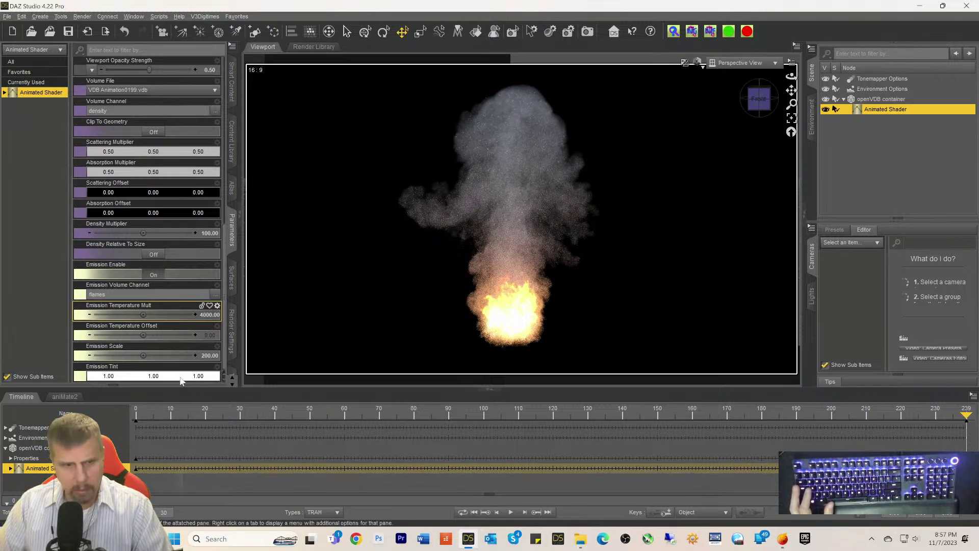
pyautogui.click(40, 300)
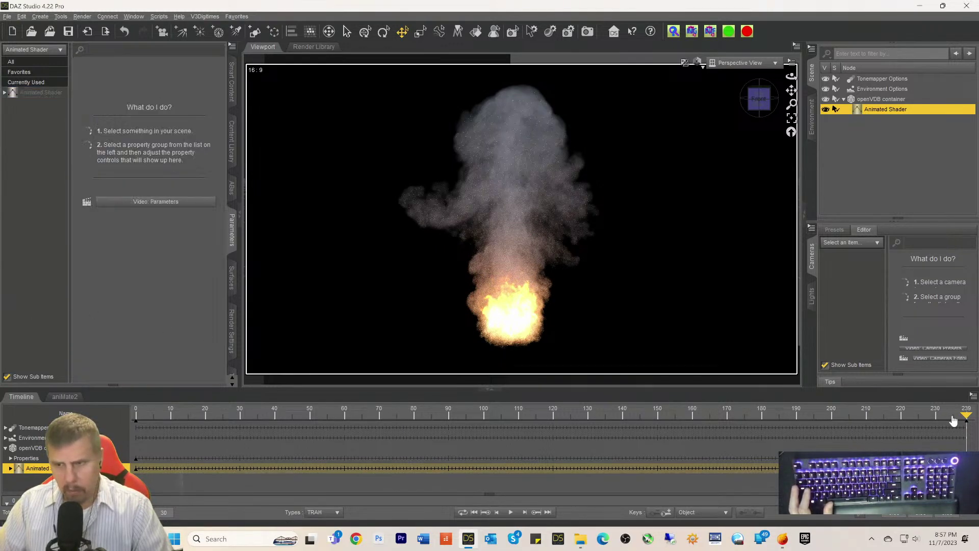
pyautogui.moveTo(966, 412); pyautogui.dragTo(8, 380)
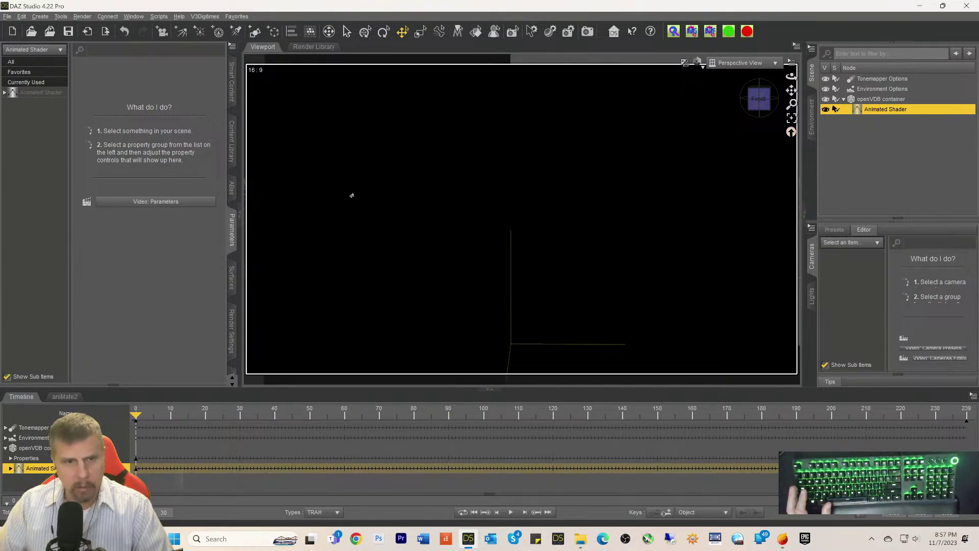
# Step: Set the Animated Shader's Density Multiplier to 50 at frame 0
pyautogui.click(36, 93)
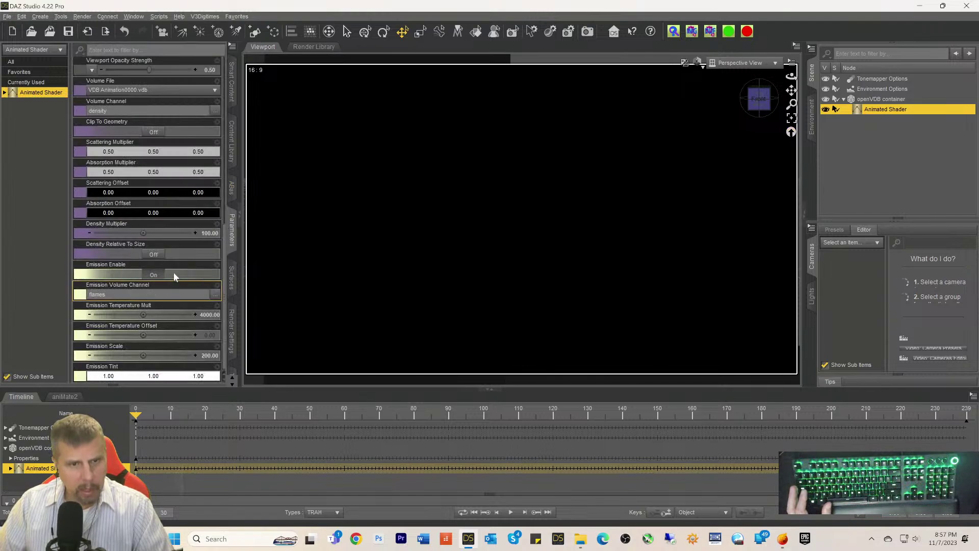
pyautogui.doubleClick(209, 234)
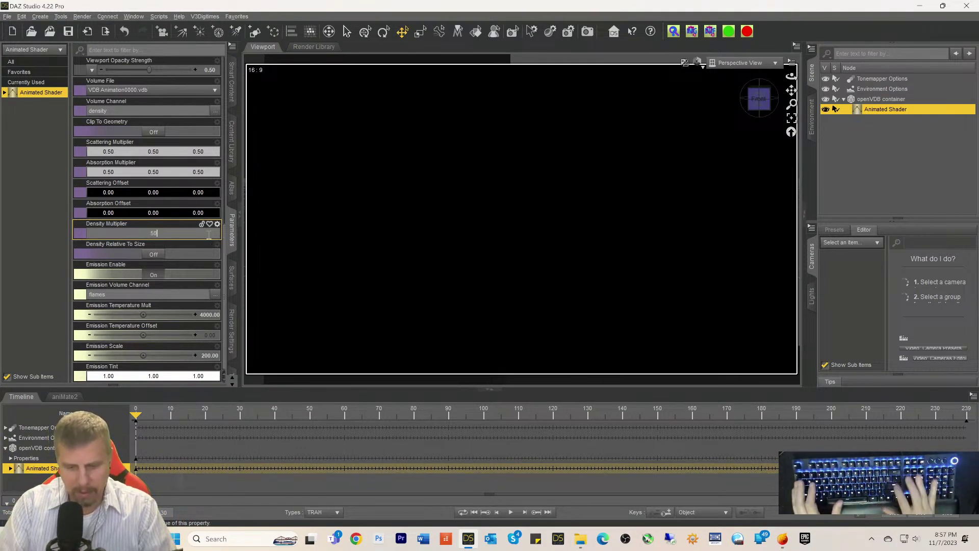
pyautogui.write('50')
pyautogui.press('Return')
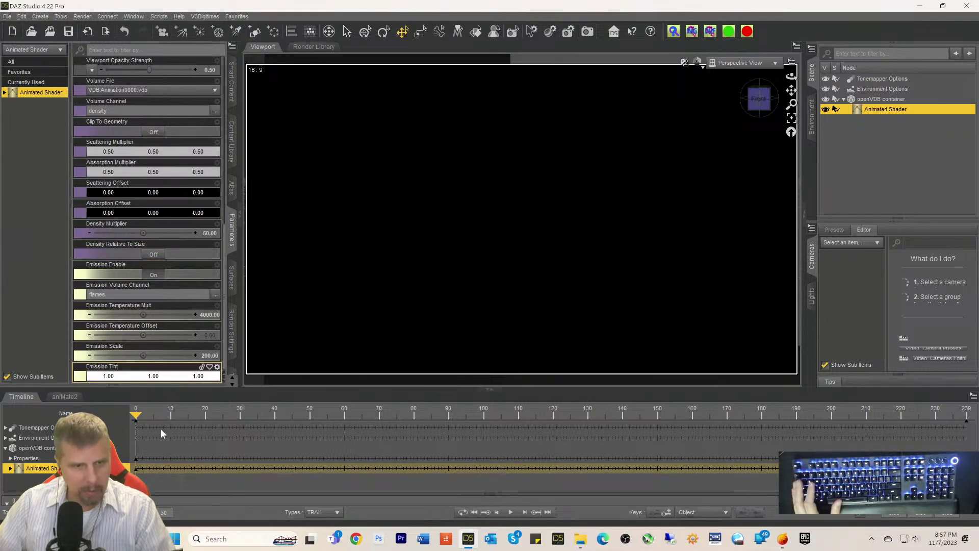
# Step: Set the Animated Shader's Density Multiplier to 50 at frame 239 as well
pyautogui.moveTo(135, 419); pyautogui.dragTo(967, 457)
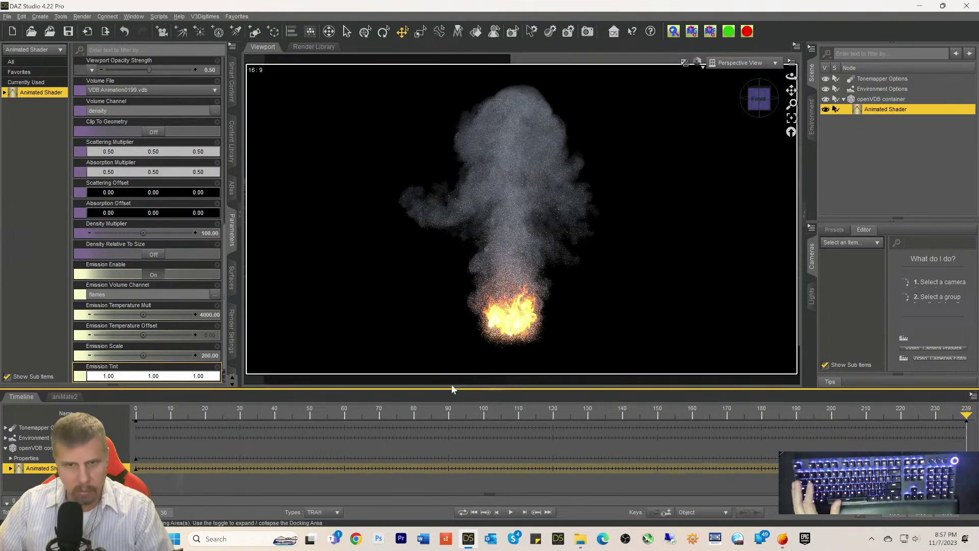
pyautogui.click(206, 234)
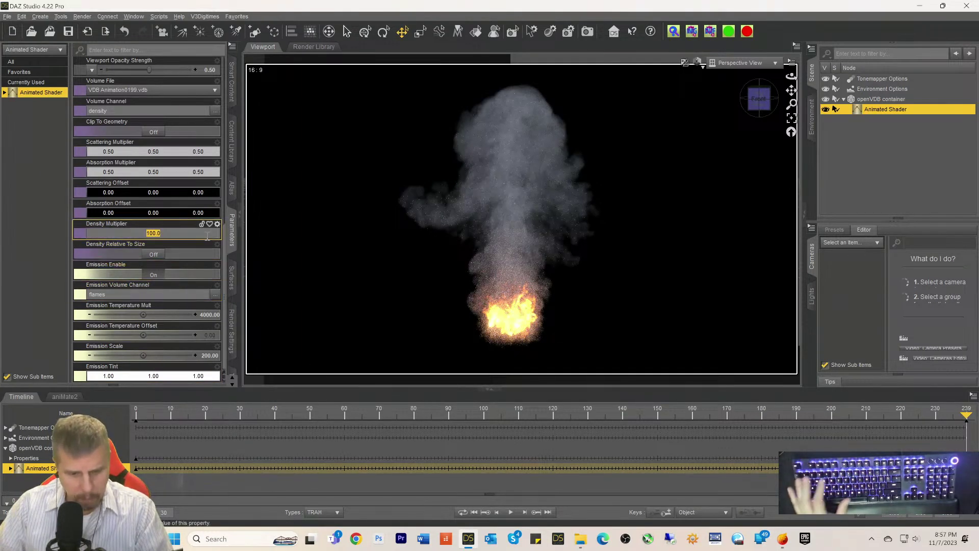
pyautogui.write('50')
pyautogui.press('Return')
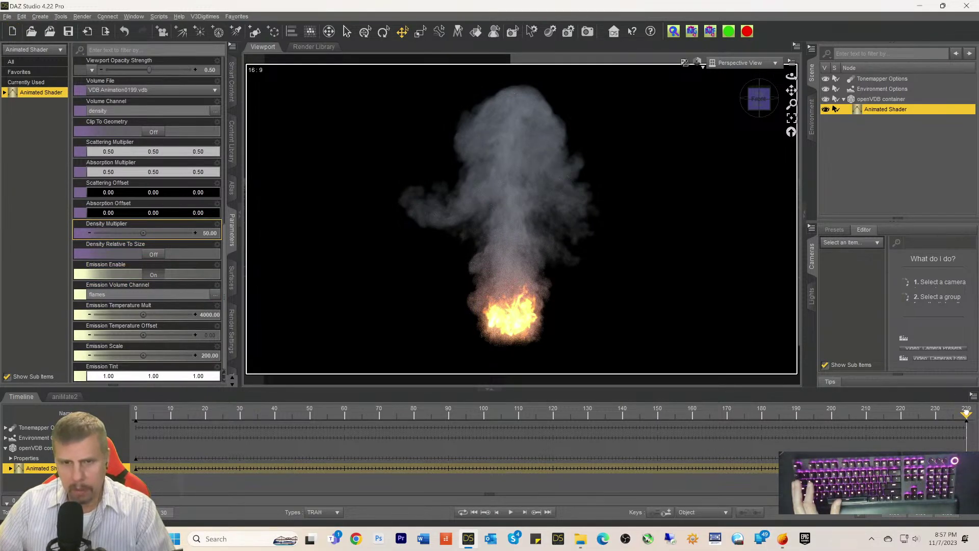
# Step: Scrub the timeline back to the start and forward past frame 180 to check the smoke, and return to frame 0
pyautogui.moveTo(966, 414); pyautogui.dragTo(79, 389)
pyautogui.moveTo(171, 398); pyautogui.dragTo(763, 414)
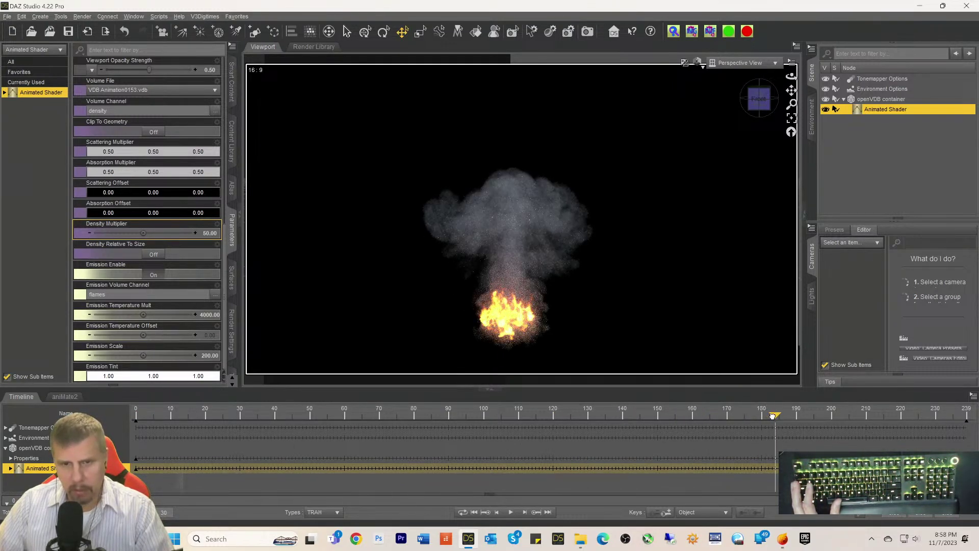
pyautogui.moveTo(772, 415); pyautogui.dragTo(48, 406)
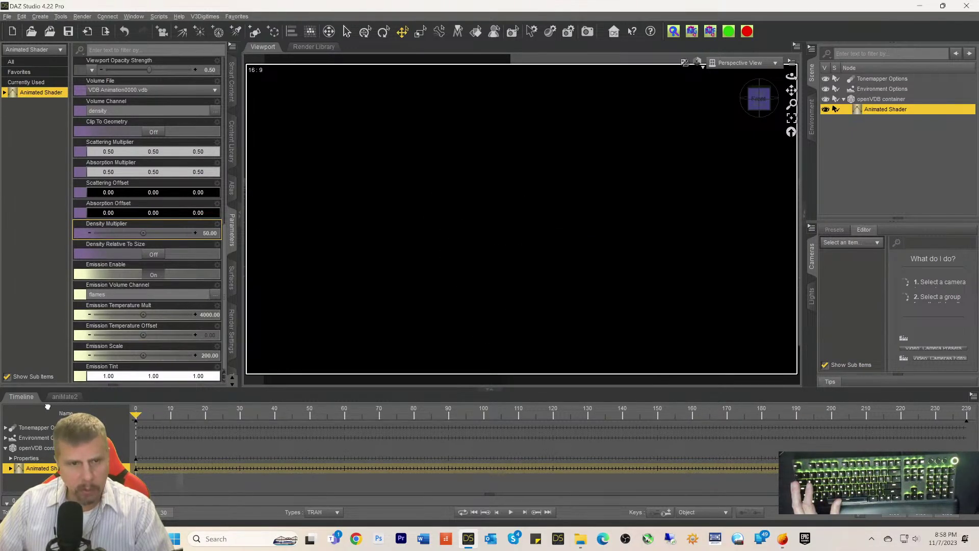
# Step: Set the Animated Shader's Density Multiplier to 10 at both frame 0 and frame 239
pyautogui.click(207, 234)
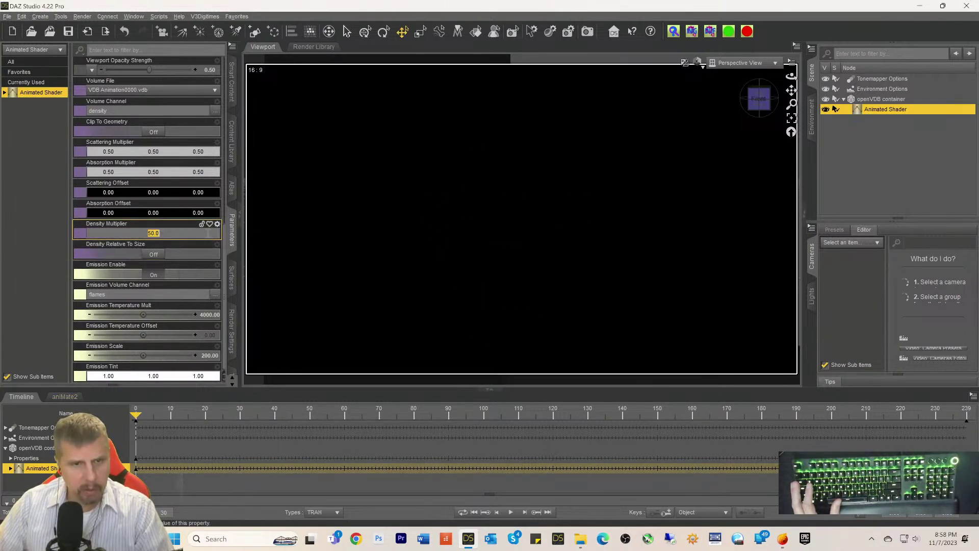
pyautogui.write('10')
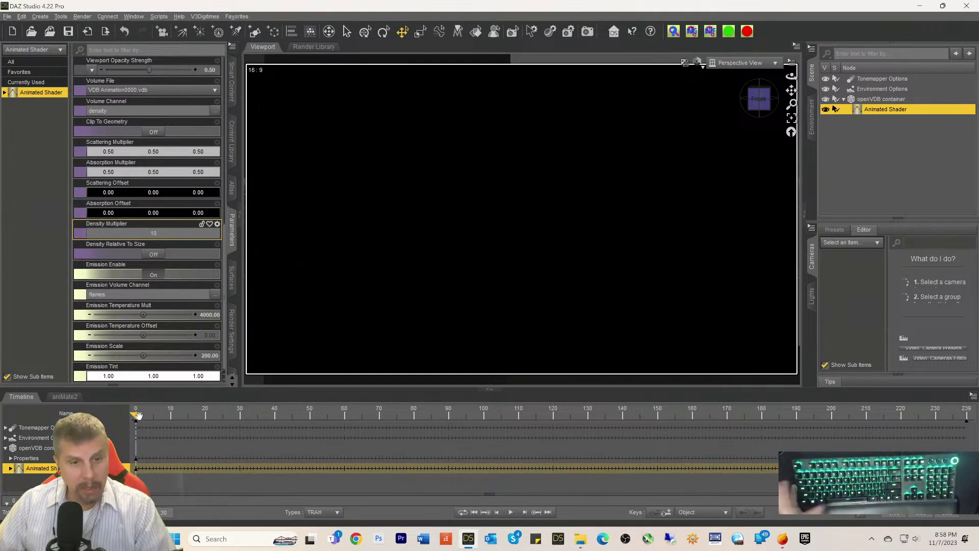
pyautogui.moveTo(136, 415); pyautogui.dragTo(967, 456)
pyautogui.click(213, 234)
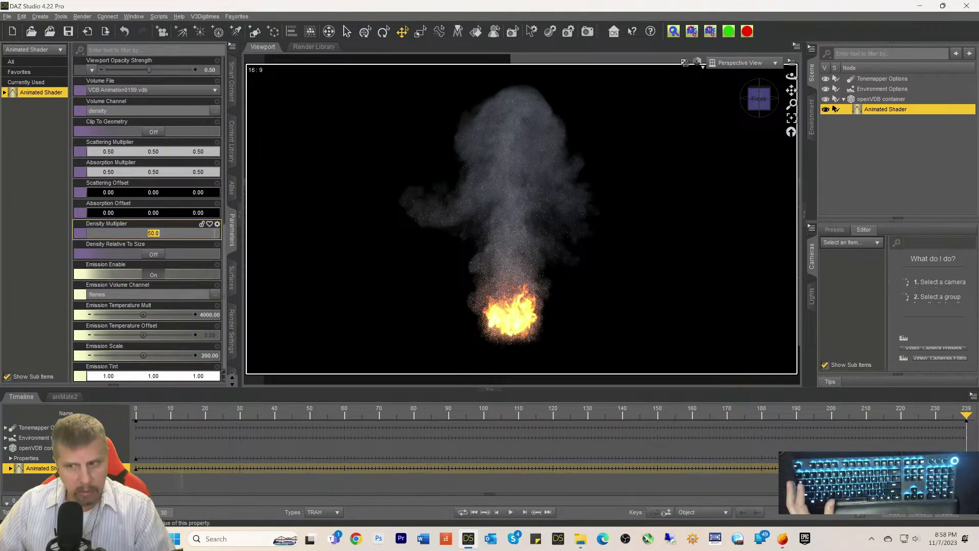
pyautogui.write('10')
pyautogui.press('Return')
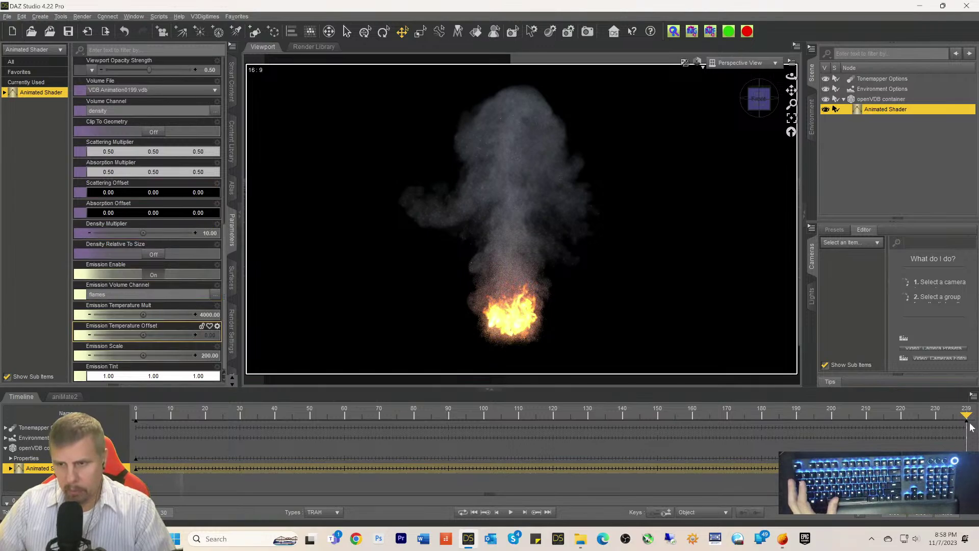
# Step: Examine the fire and smoke at about frames 226 and 20, and rewind to frame 0
pyautogui.moveTo(967, 414); pyautogui.dragTo(941, 433)
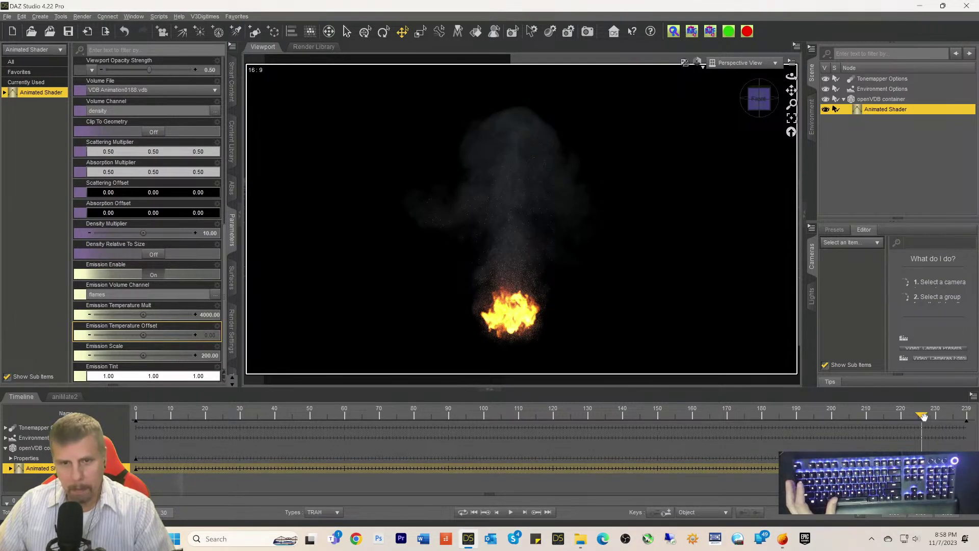
pyautogui.moveTo(924, 417); pyautogui.dragTo(199, 431)
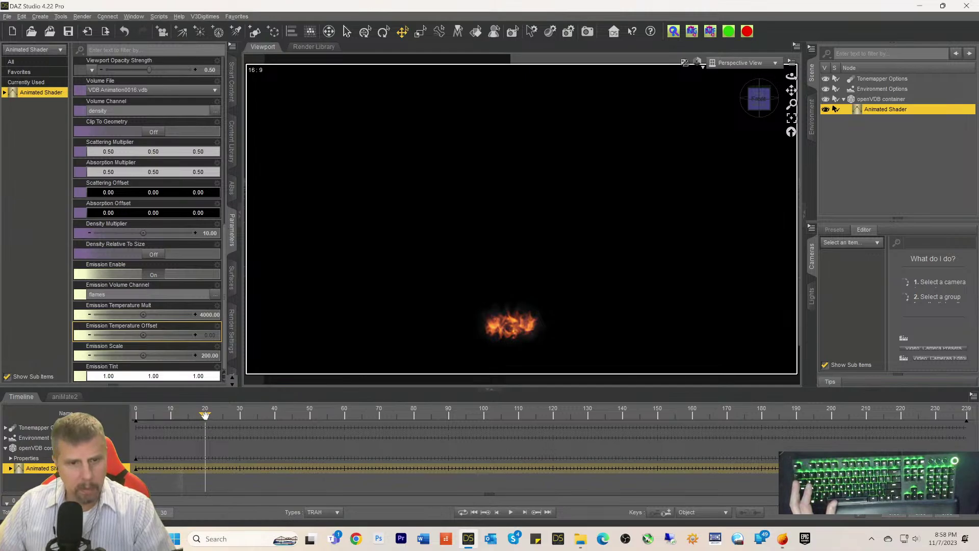
pyautogui.moveTo(205, 415); pyautogui.dragTo(127, 431)
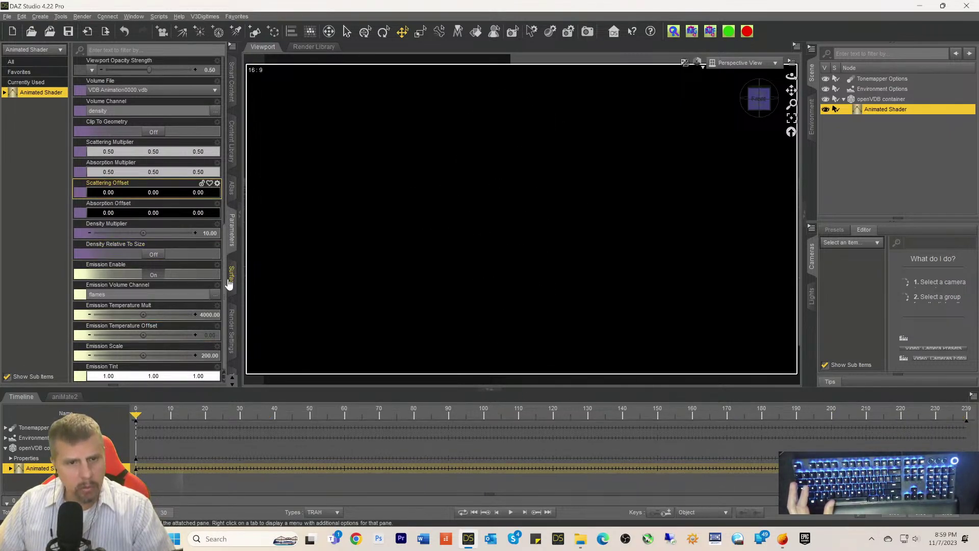
# Step: Turn off Rendering Quality Enable in the Progressive Rendering render settings and raise Max Time to the upper end of its range
pyautogui.click(231, 328)
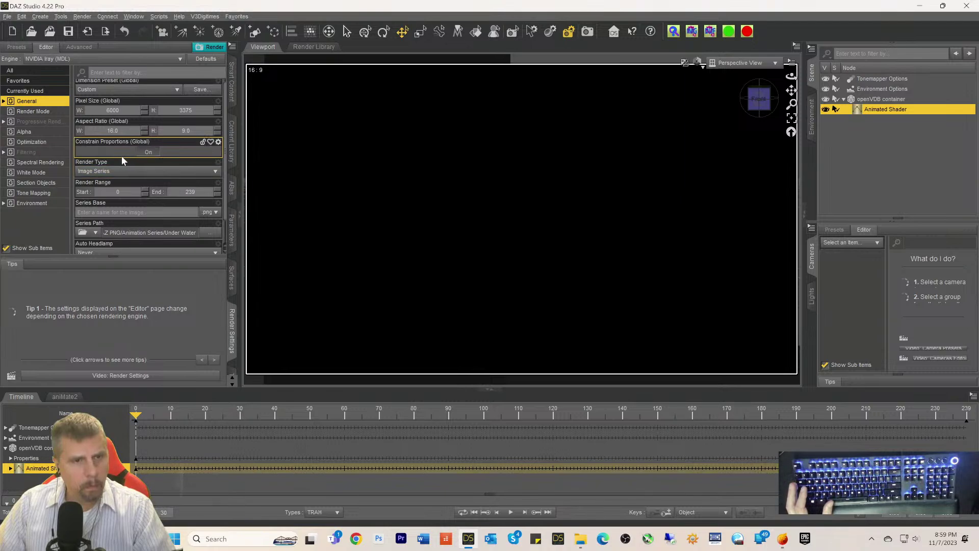
pyautogui.scroll(-1, 173, 197)
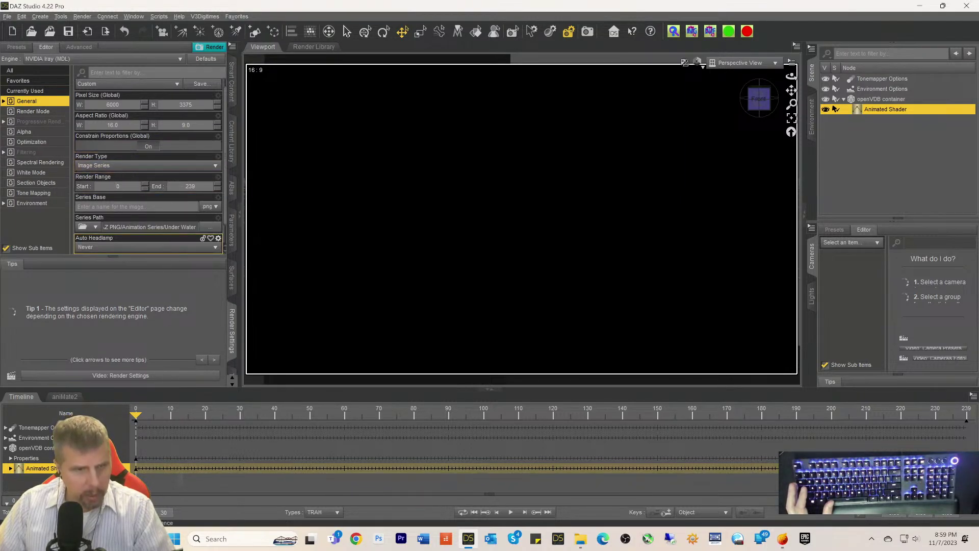
pyautogui.scroll(1, 206, 189)
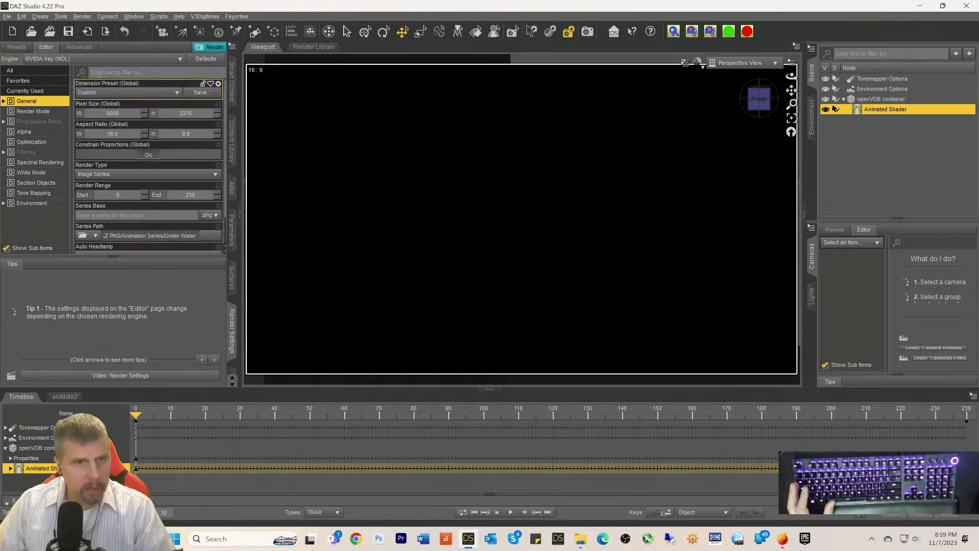
pyautogui.click(33, 122)
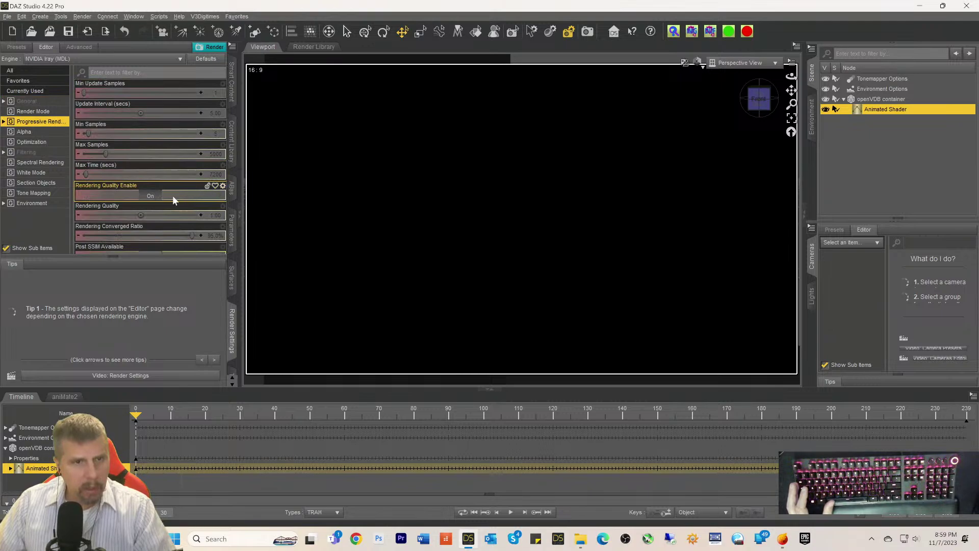
pyautogui.click(151, 197)
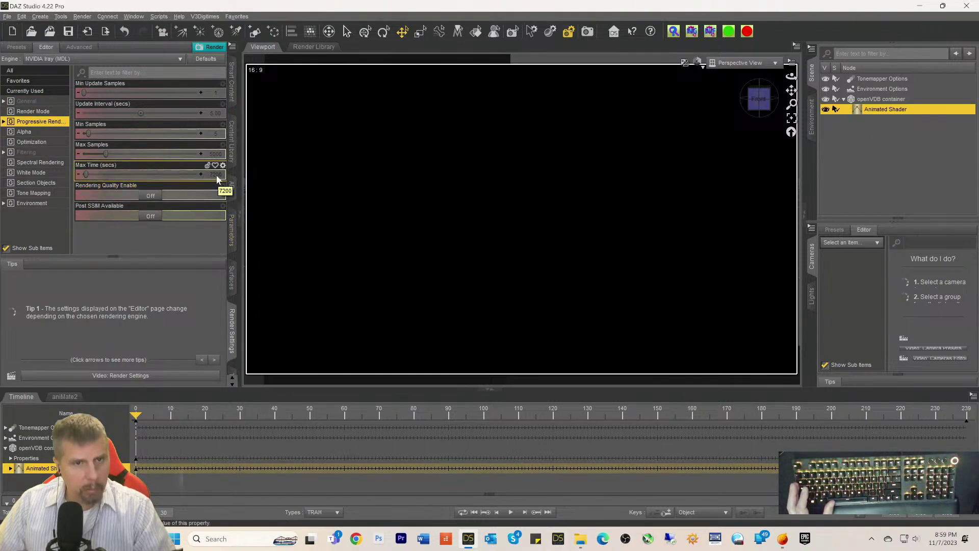
pyautogui.moveTo(87, 174); pyautogui.dragTo(356, 191)
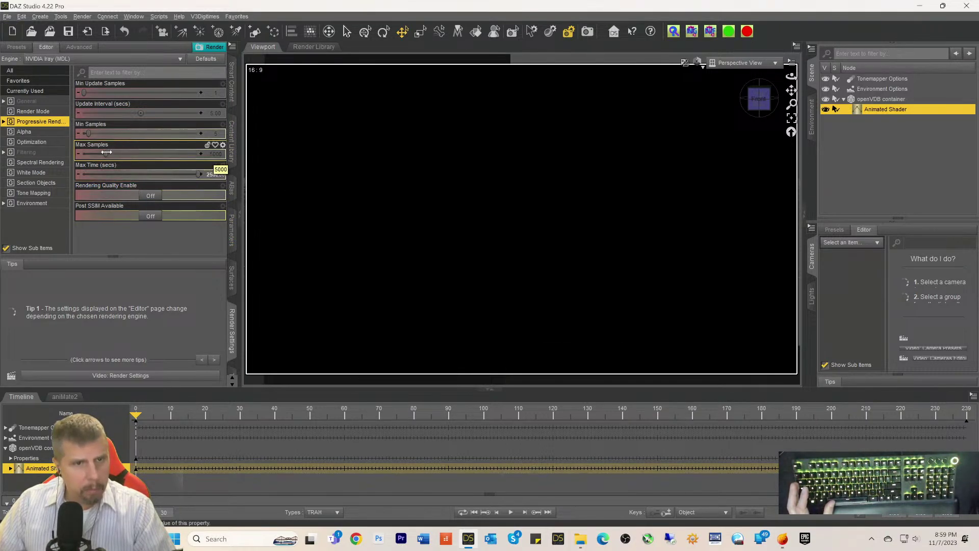
# Step: Set Max Samples to 1000 in the Progressive Rendering settings
pyautogui.click(215, 155)
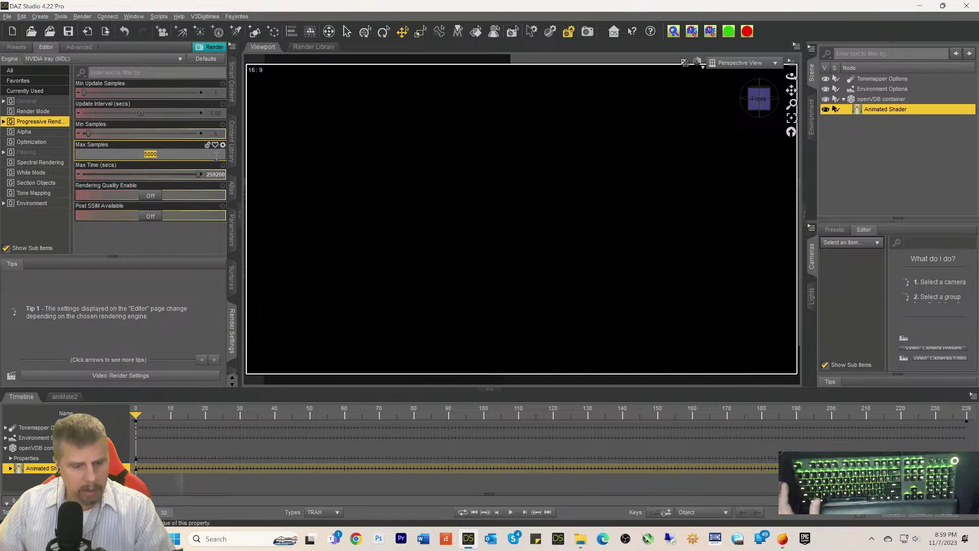
pyautogui.write('1000')
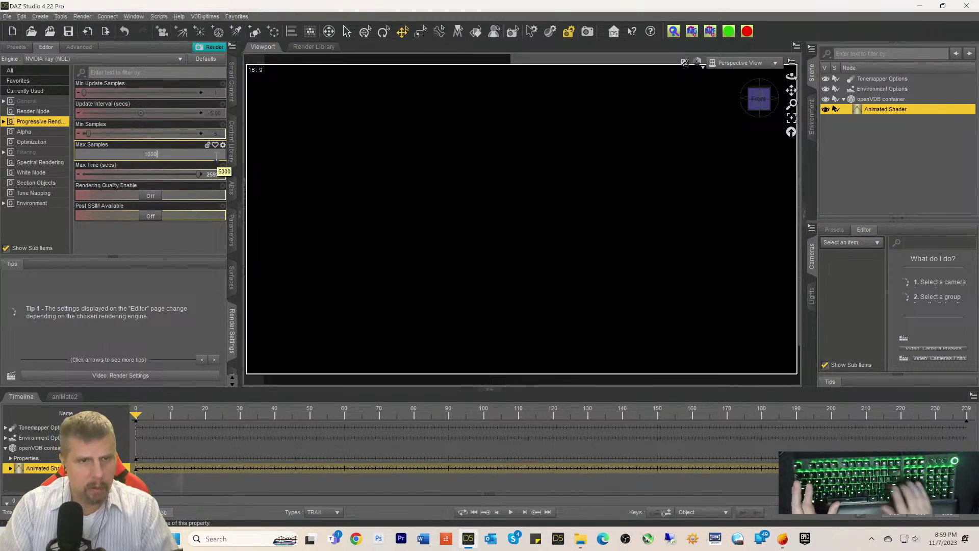
pyautogui.press('Return')
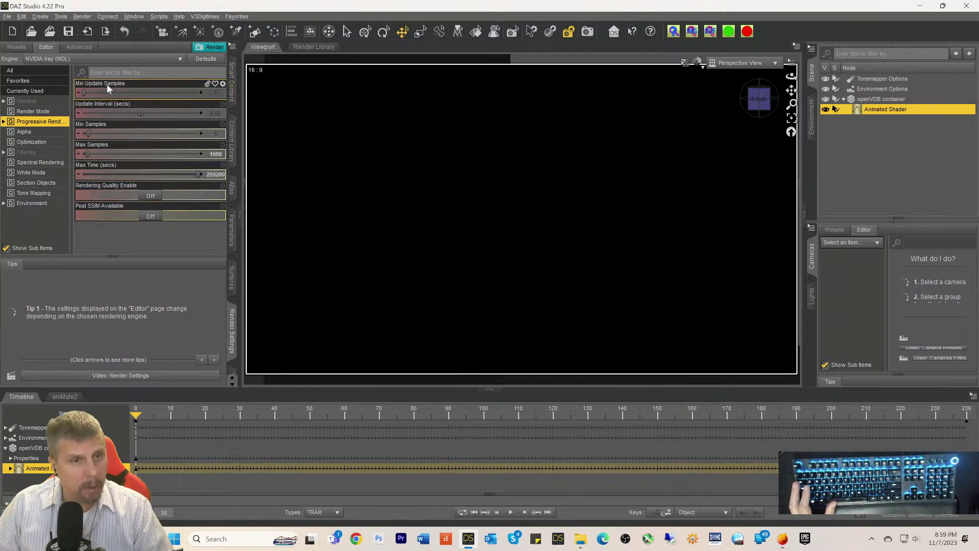
# Step: Set the Series Base name to "Animated Flame" in the General render settings
pyautogui.click(38, 102)
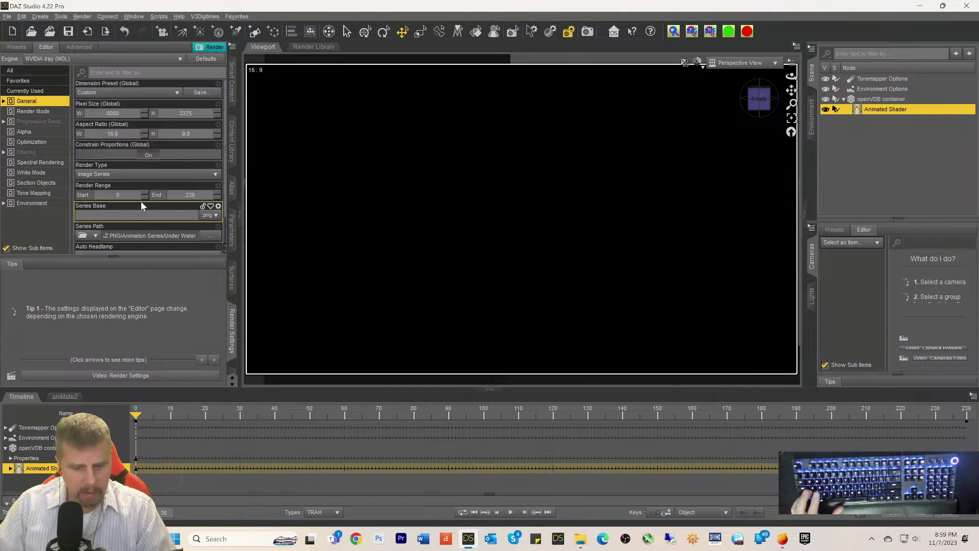
pyautogui.write('Anim')
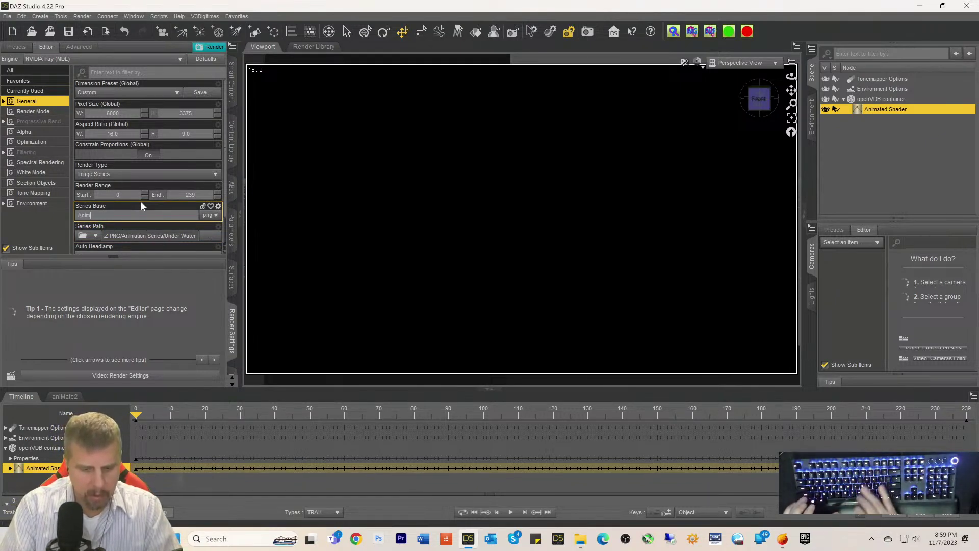
pyautogui.write('ated Flame')
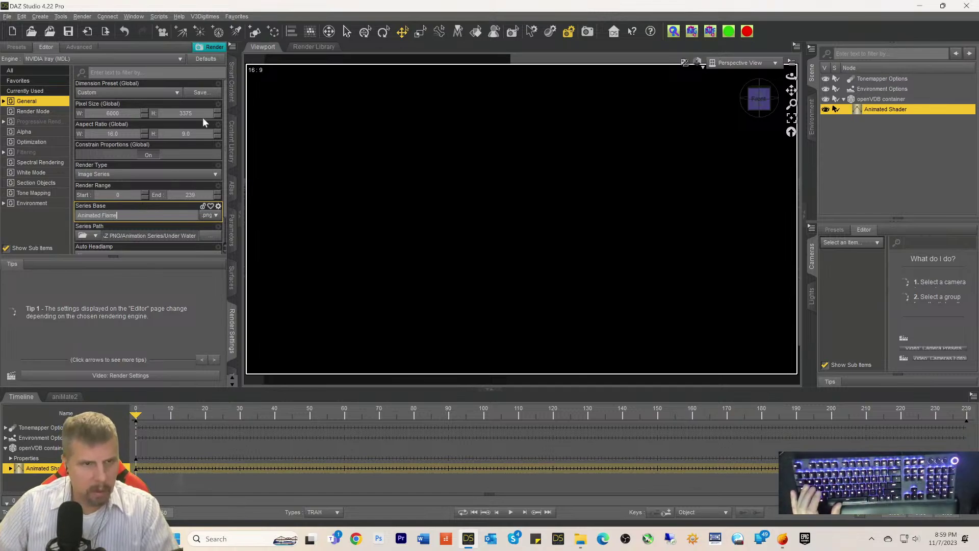
pyautogui.press('Return')
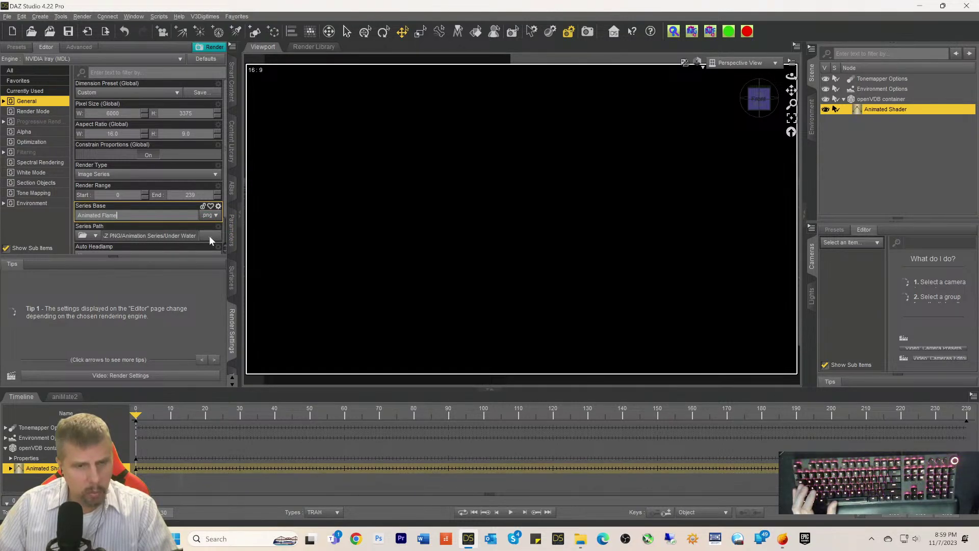
# Step: Create a folder named "Animated Flame" inside Animation Series and choose it as the render's Series Path
pyautogui.click(209, 236)
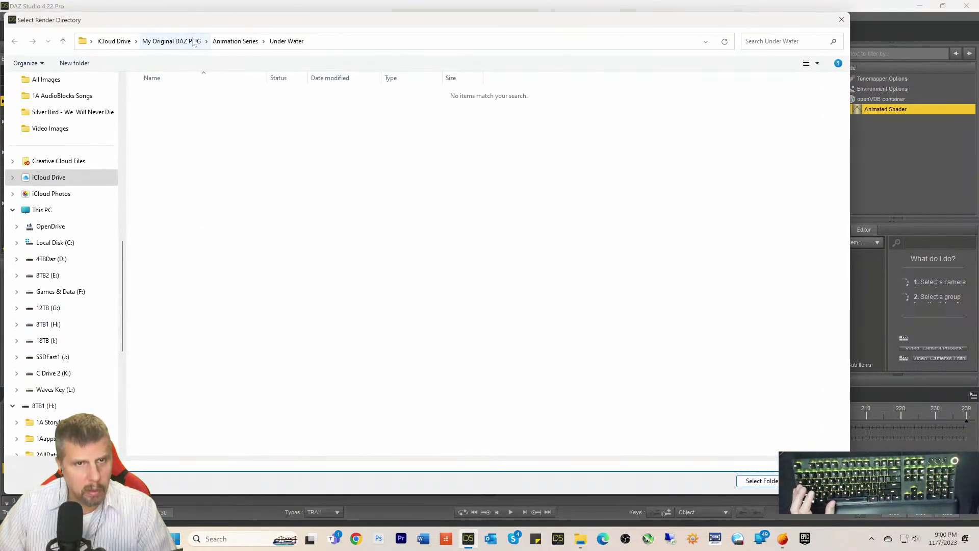
pyautogui.click(235, 43)
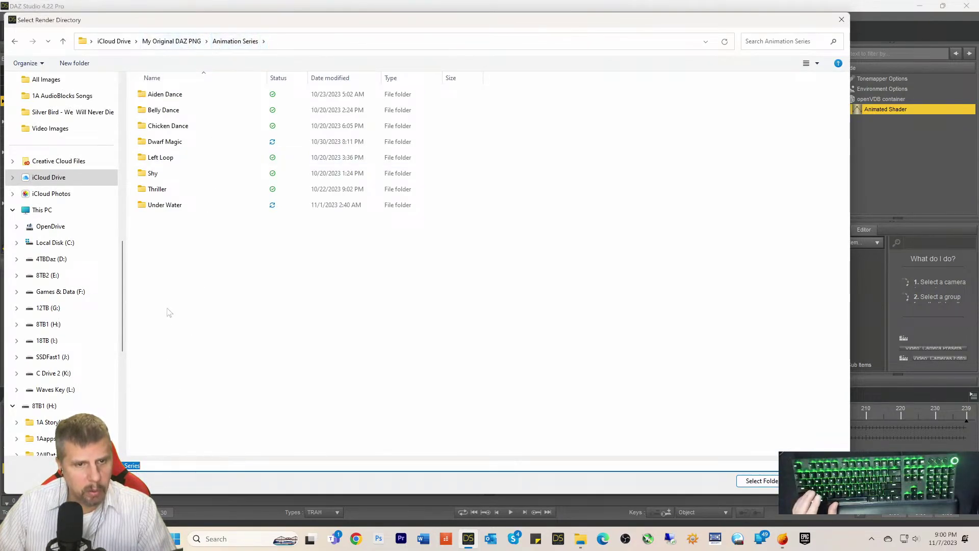
pyautogui.rightClick(166, 258)
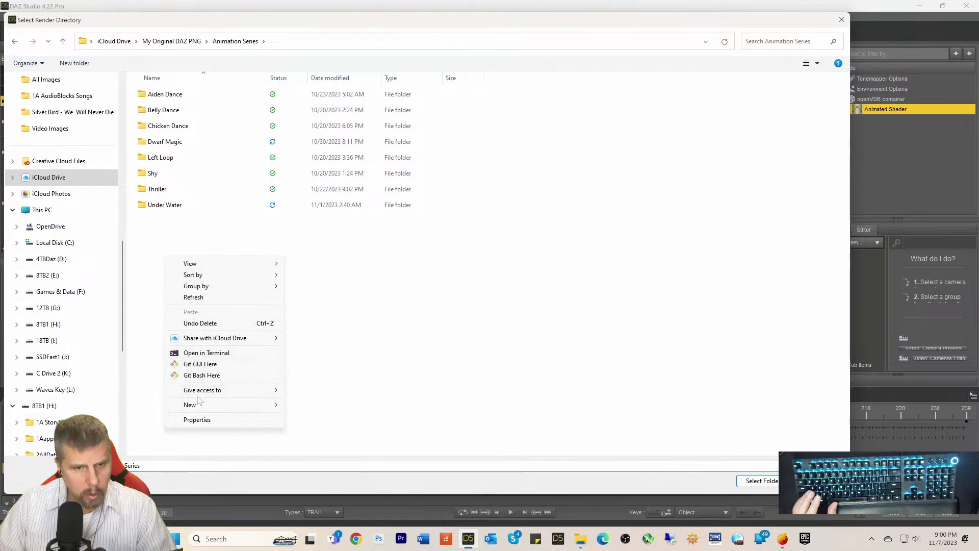
pyautogui.moveTo(197, 406)
pyautogui.click(320, 256)
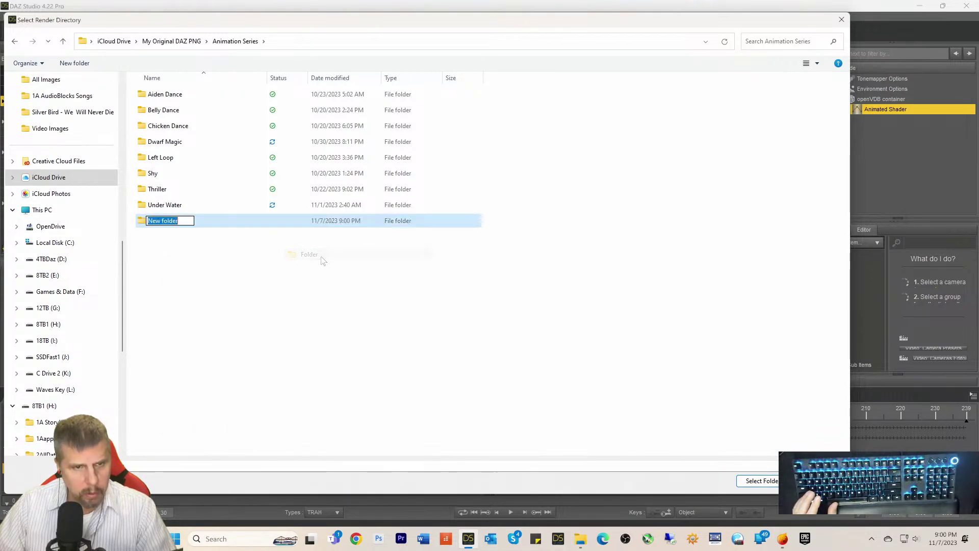
pyautogui.write('Anim')
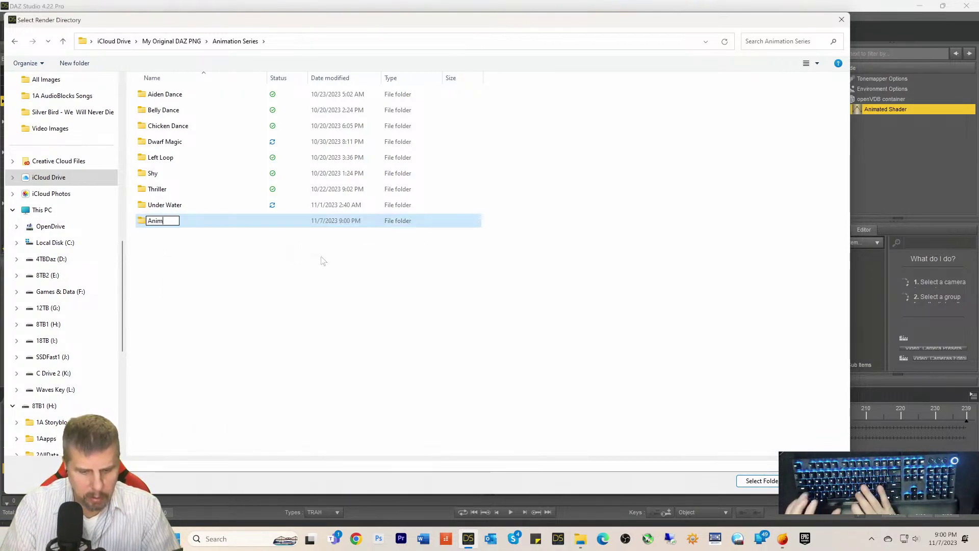
pyautogui.write('ated F')
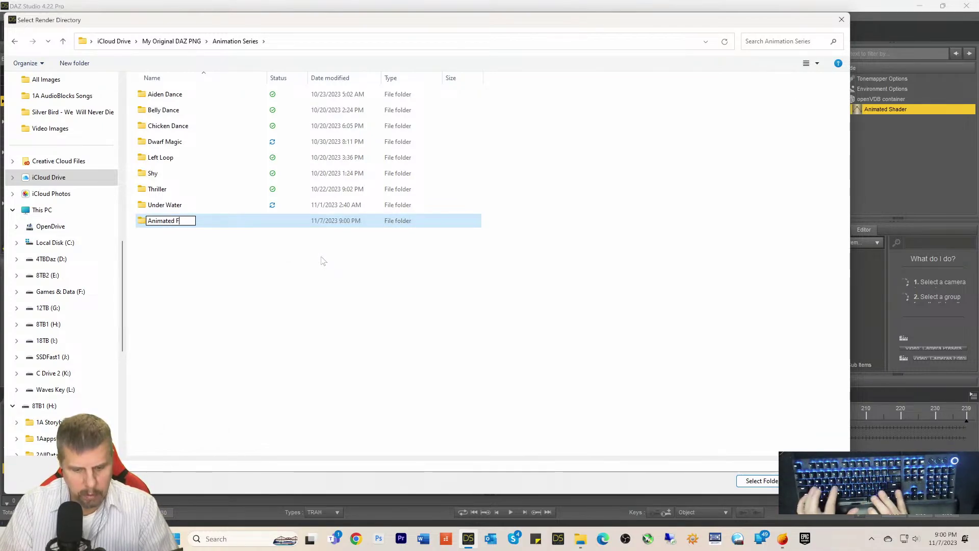
pyautogui.write('lame')
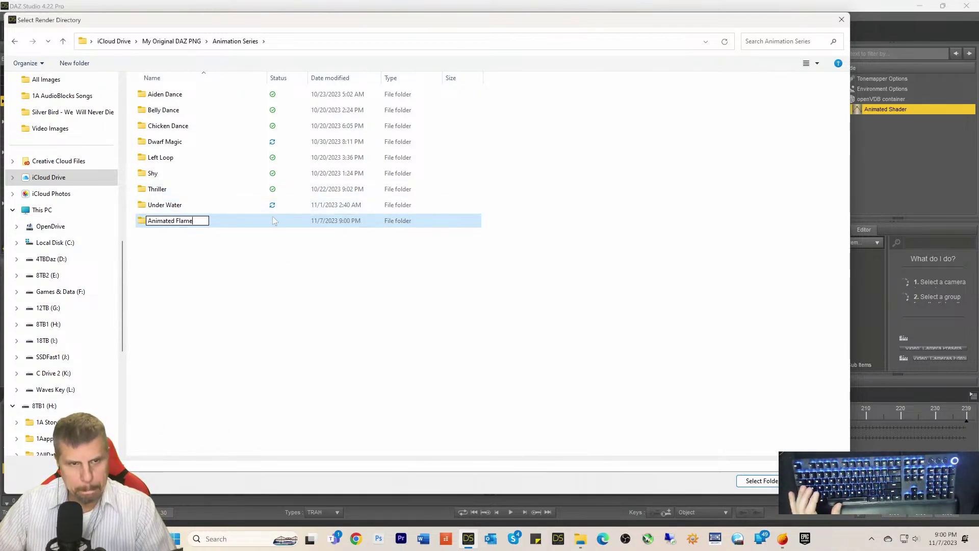
pyautogui.press('Return')
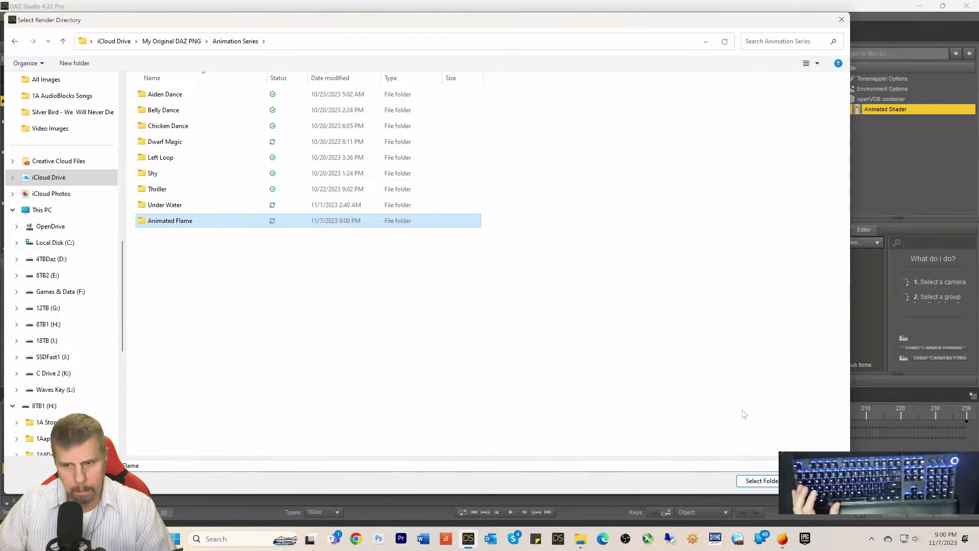
pyautogui.click(754, 482)
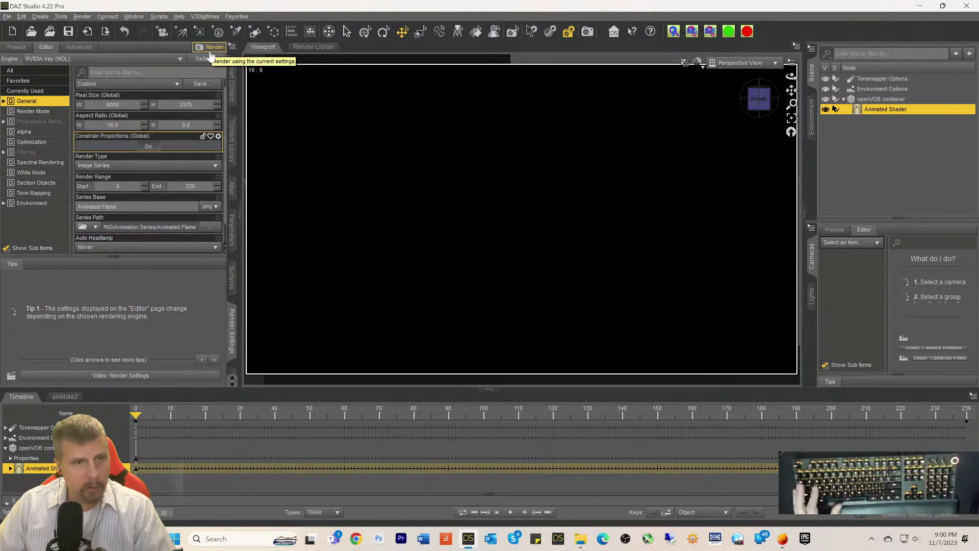
# Step: Set the render's pixel width to 1920 with constrained proportions and start rendering the image series
pyautogui.scroll(1, 133, 128)
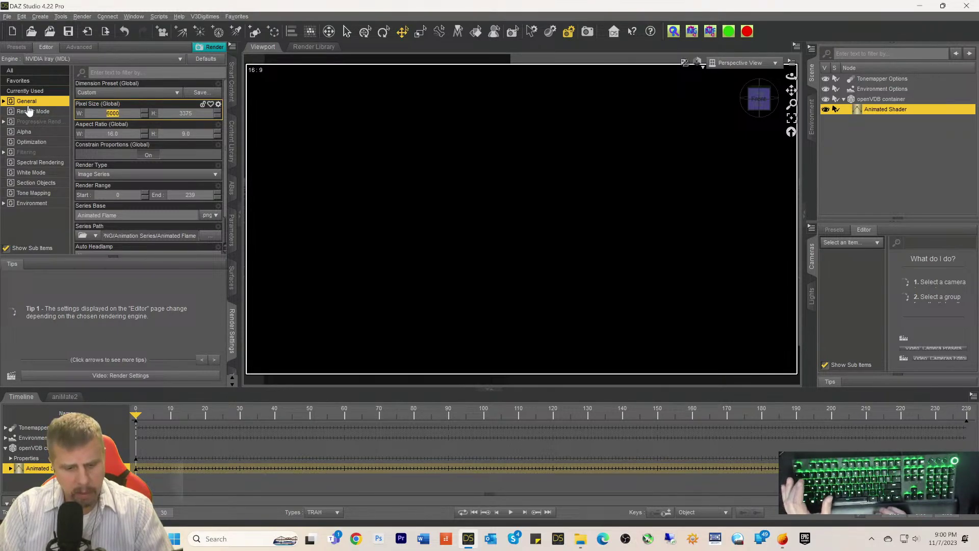
pyautogui.write('19')
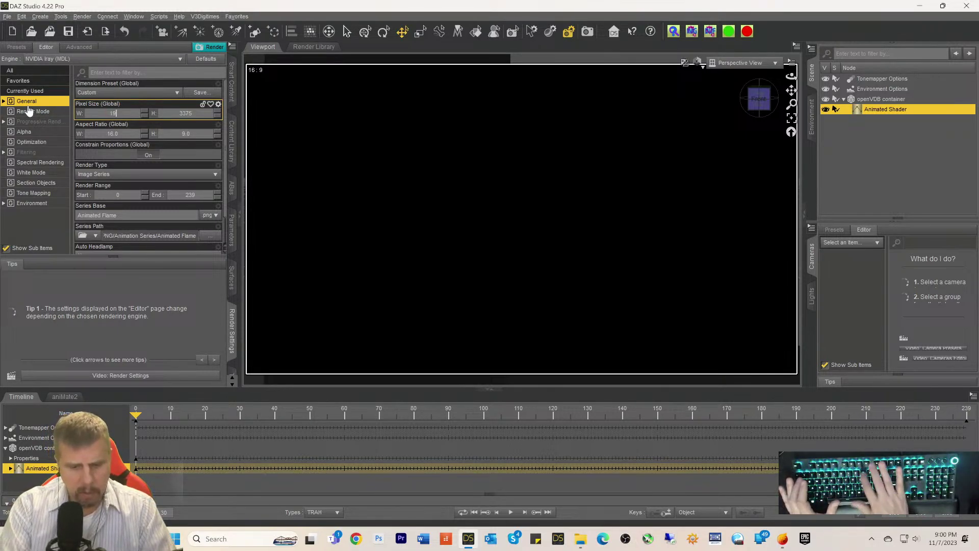
pyautogui.write('20')
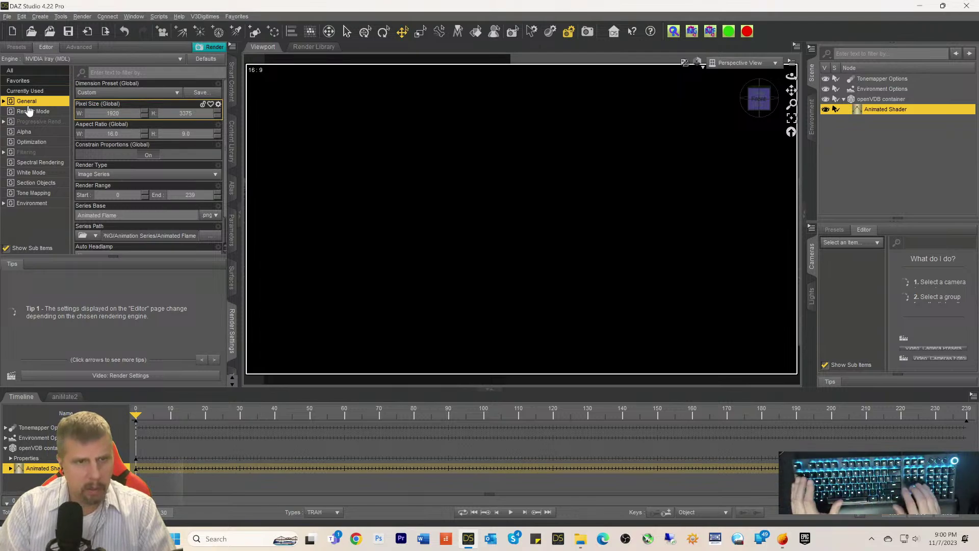
pyautogui.press('Return')
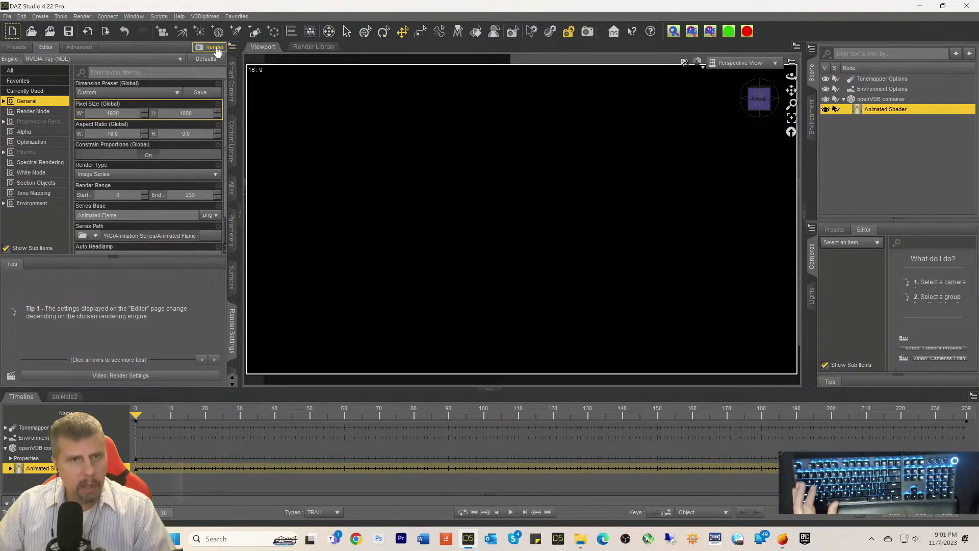
pyautogui.click(208, 48)
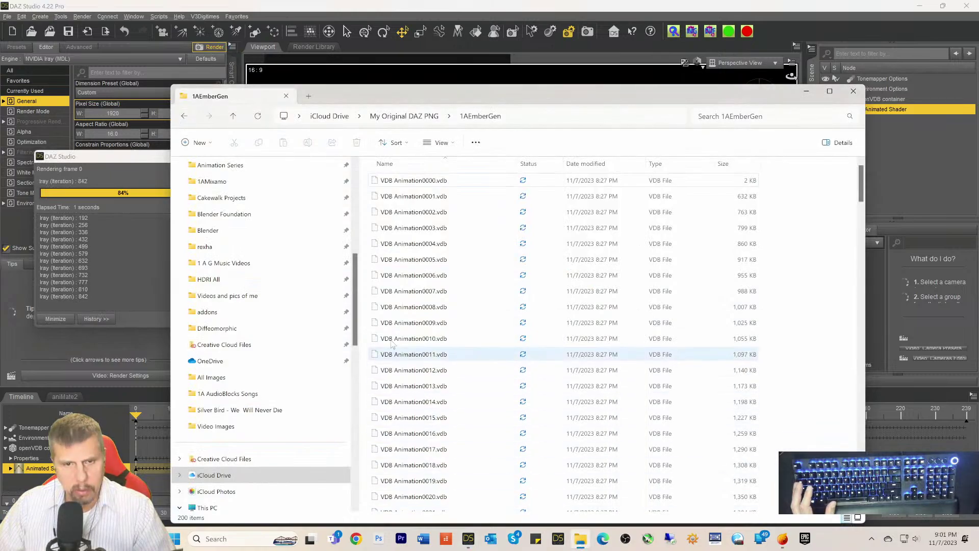
# Step: Switch to File Explorer and open the Animated Flame folder inside Animation Series to check the rendered frames
pyautogui.scroll(6, 238, 370)
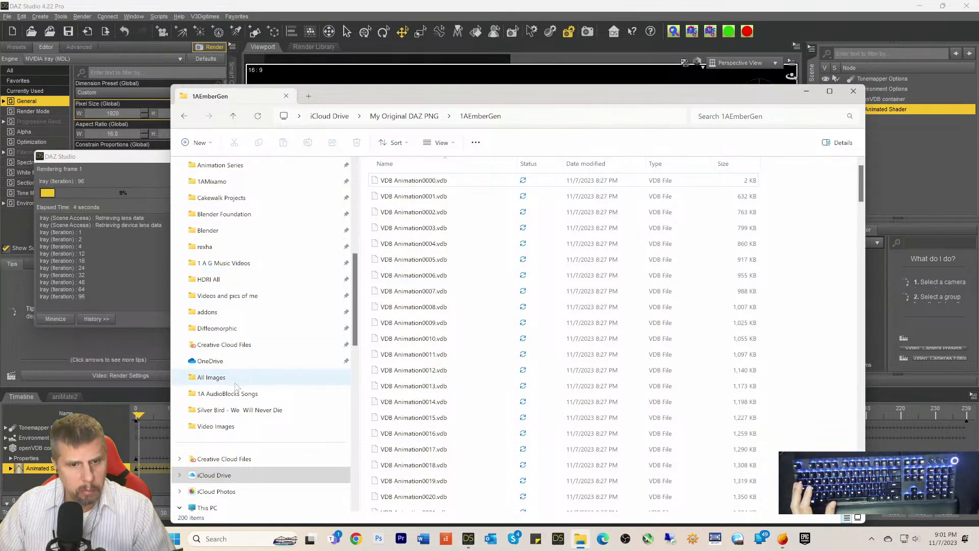
pyautogui.click(227, 445)
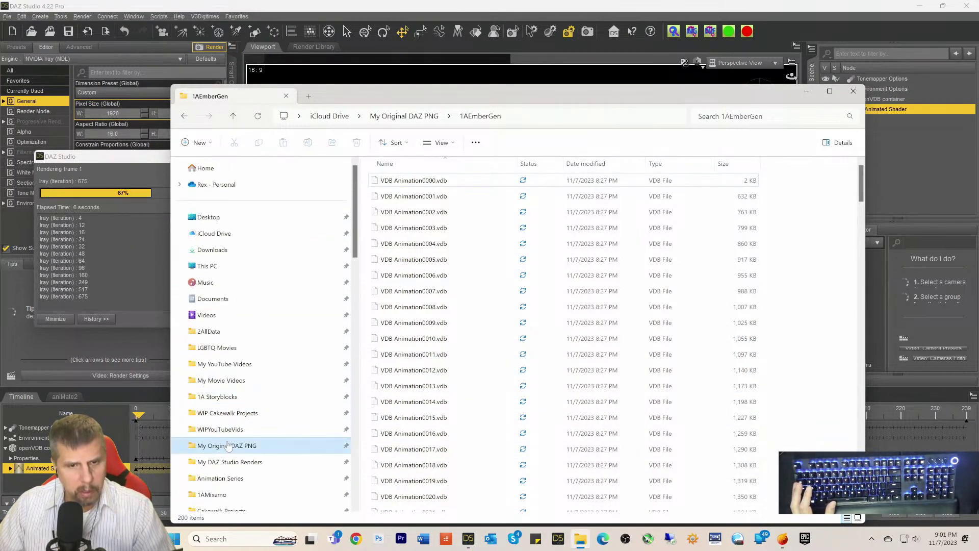
pyautogui.doubleClick(485, 201)
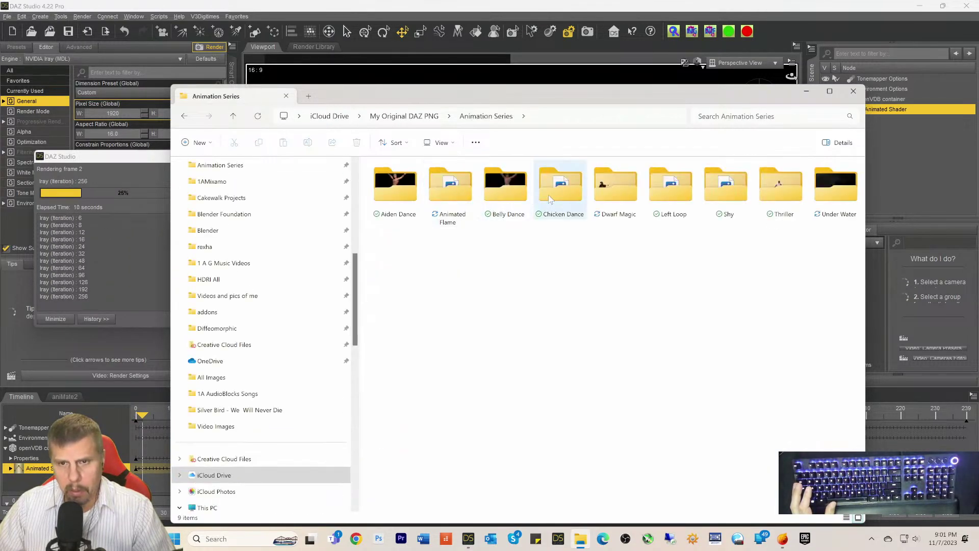
pyautogui.doubleClick(469, 201)
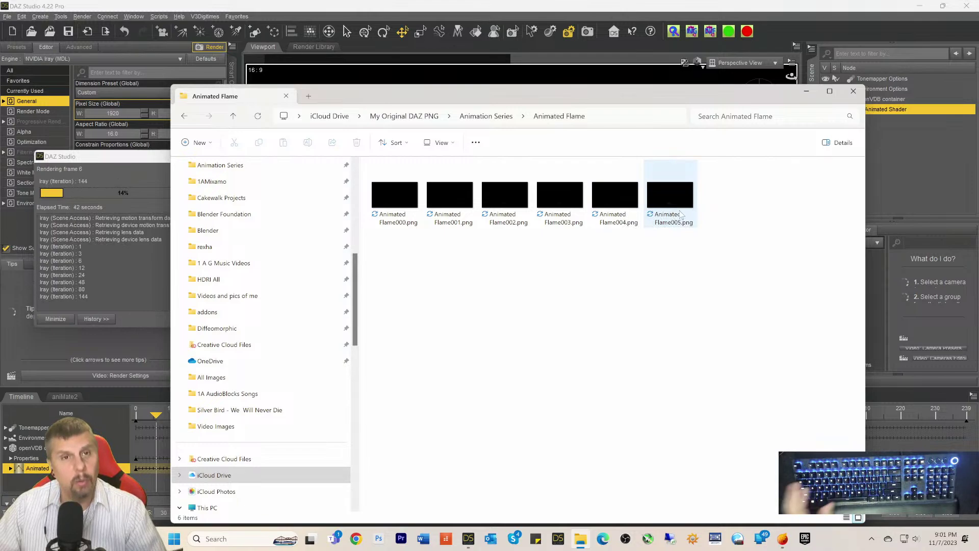
pyautogui.moveTo(681, 215)
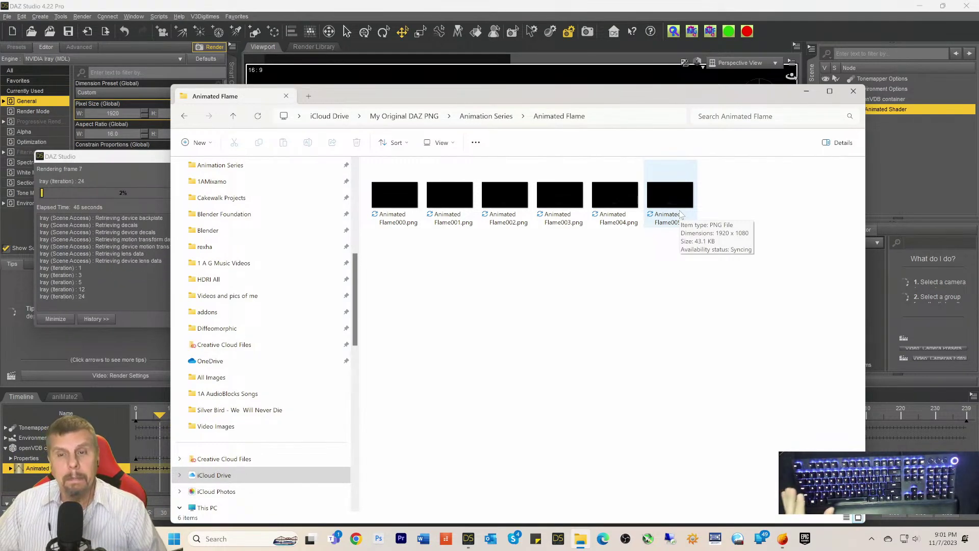
pyautogui.moveTo(740, 191)
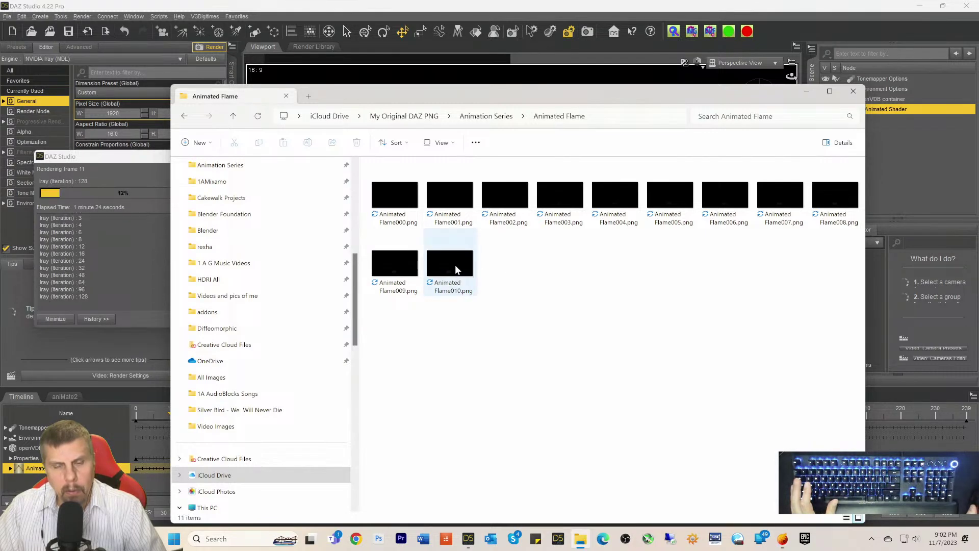
# Step: Open Animated Flame010.png in the image viewer and flip backward and forward through the early rendered frames
pyautogui.moveTo(455, 268)
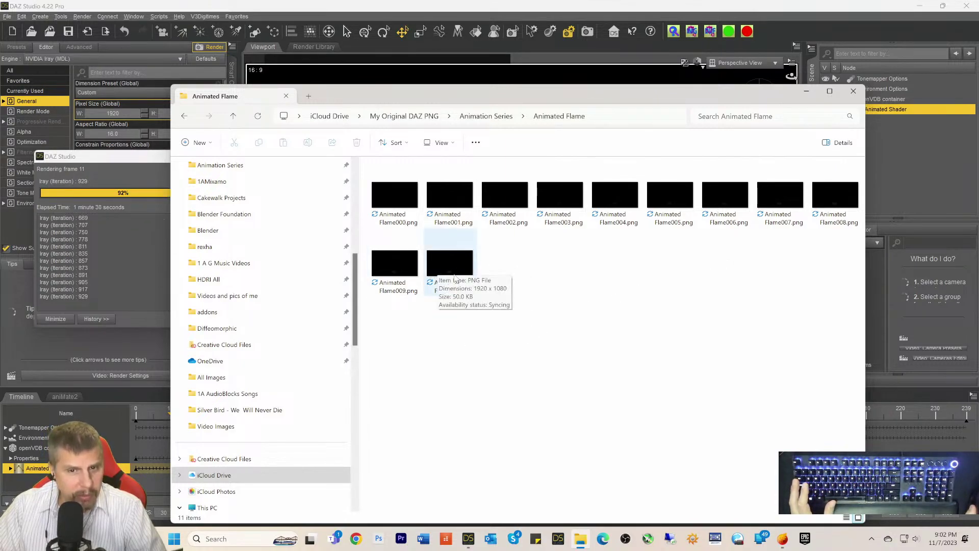
pyautogui.doubleClick(451, 266)
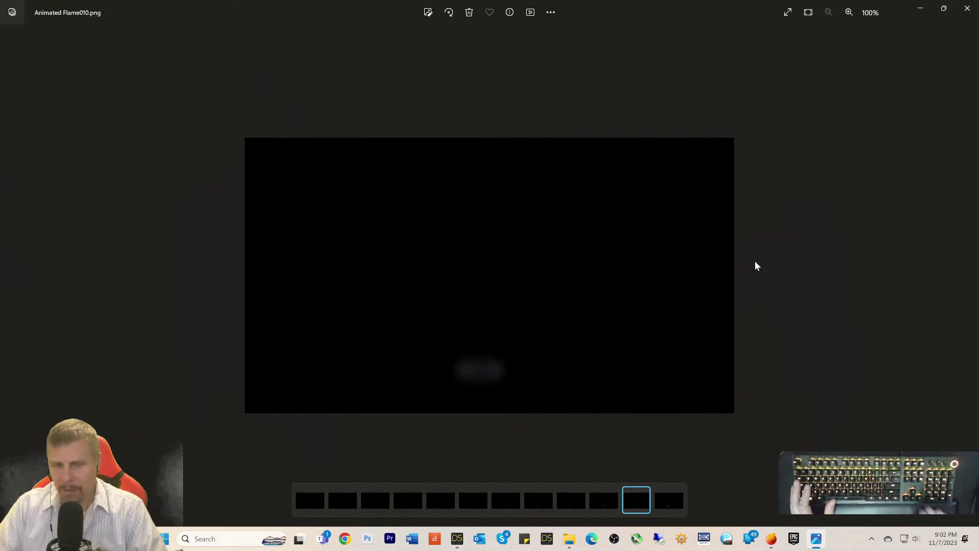
pyautogui.press('Right')
pyautogui.press('Left')
pyautogui.press('Left')
pyautogui.press('Left')
pyautogui.press('Left')
pyautogui.press('Left')
pyautogui.press('Left')
pyautogui.press('Left')
pyautogui.press('Left')
pyautogui.press('Left')
pyautogui.press('Left')
pyautogui.press('Left')
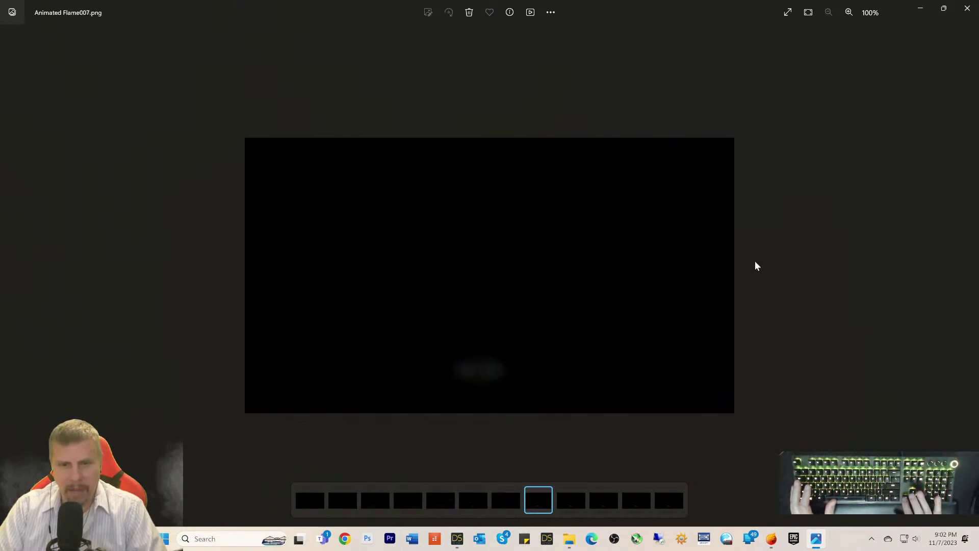
pyautogui.press('Right')
pyautogui.press('Right')
pyautogui.press('Right')
pyautogui.press('Right')
pyautogui.press('Right')
pyautogui.press('Right')
pyautogui.press('Right')
pyautogui.press('Right')
pyautogui.press('Right')
pyautogui.press('Right')
pyautogui.press('Right')
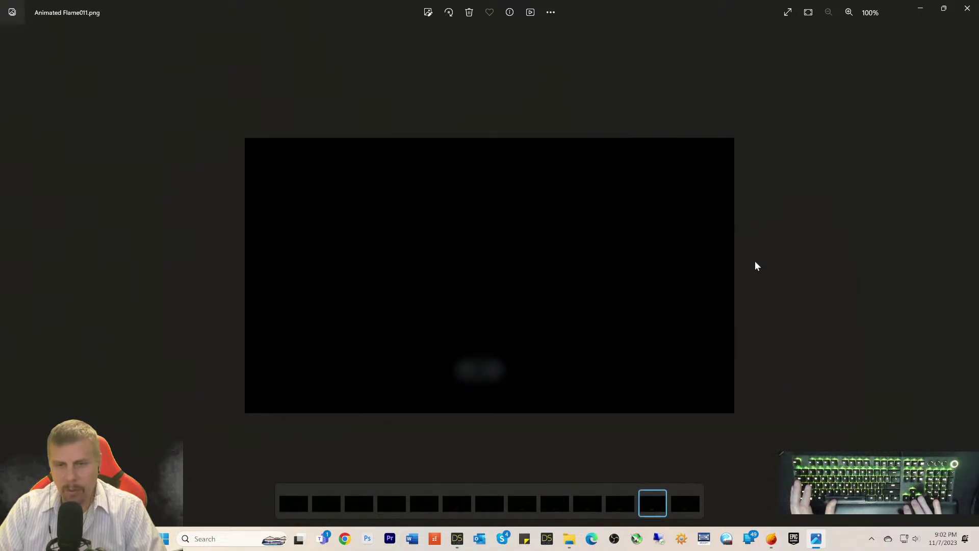
# Step: Examine the newly rendered frames from Animated Flame012.png through Animated Flame016.png, and flip back through the sequence
pyautogui.press('Right')
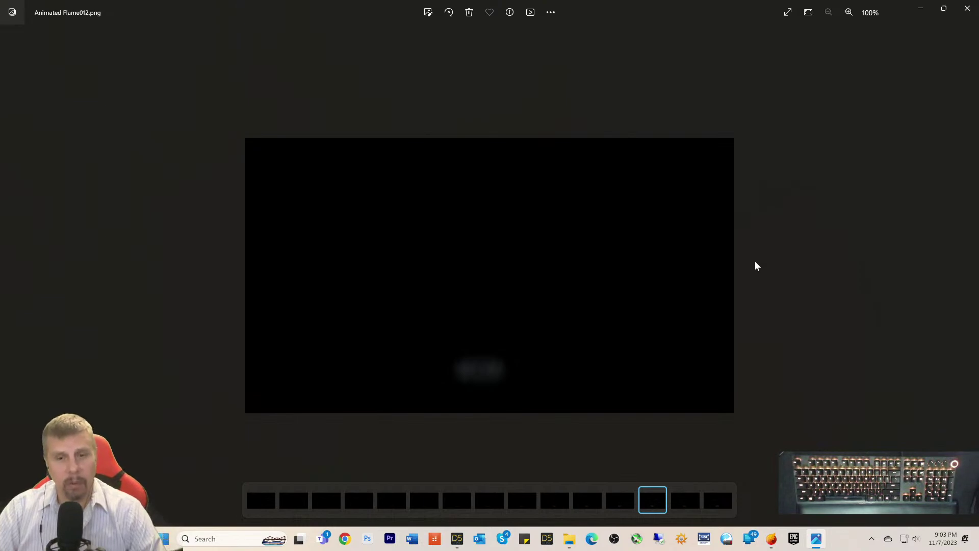
pyautogui.press('Right')
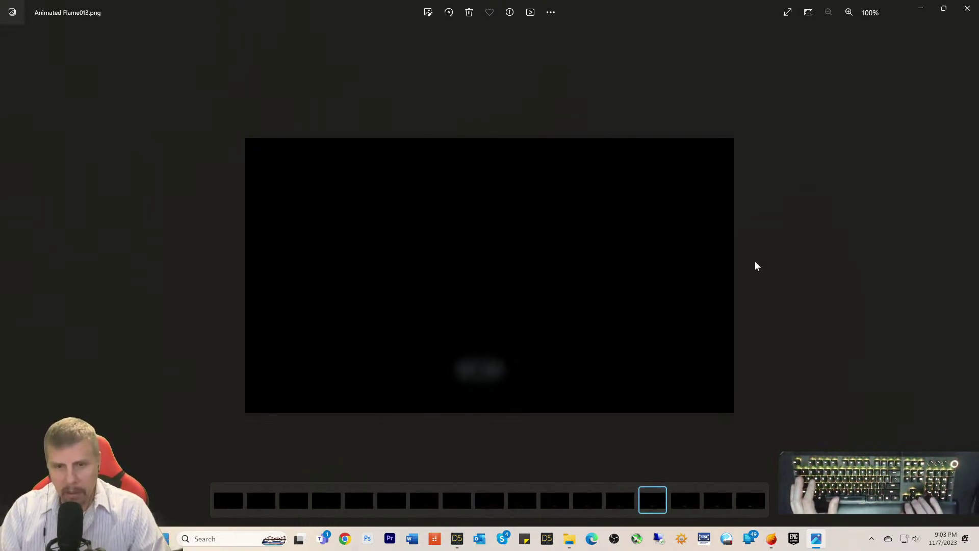
pyautogui.press('Right')
pyautogui.press('Right')
pyautogui.press('Right')
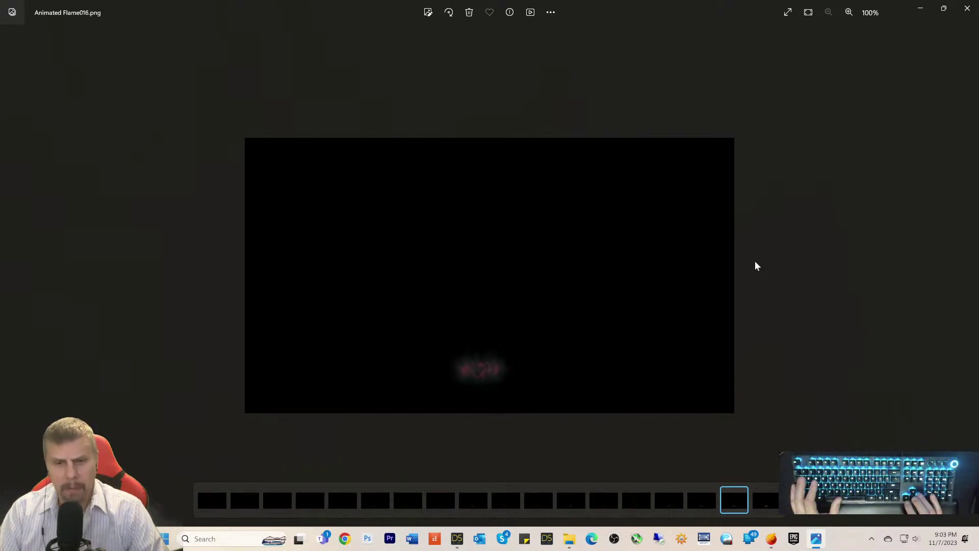
pyautogui.press('Right')
pyautogui.press('Left')
pyautogui.press('Left')
pyautogui.press('Left')
pyautogui.press('Left')
pyautogui.press('Left')
pyautogui.press('Left')
pyautogui.press('Left')
pyautogui.press('Left')
pyautogui.press('Left')
pyautogui.press('Left')
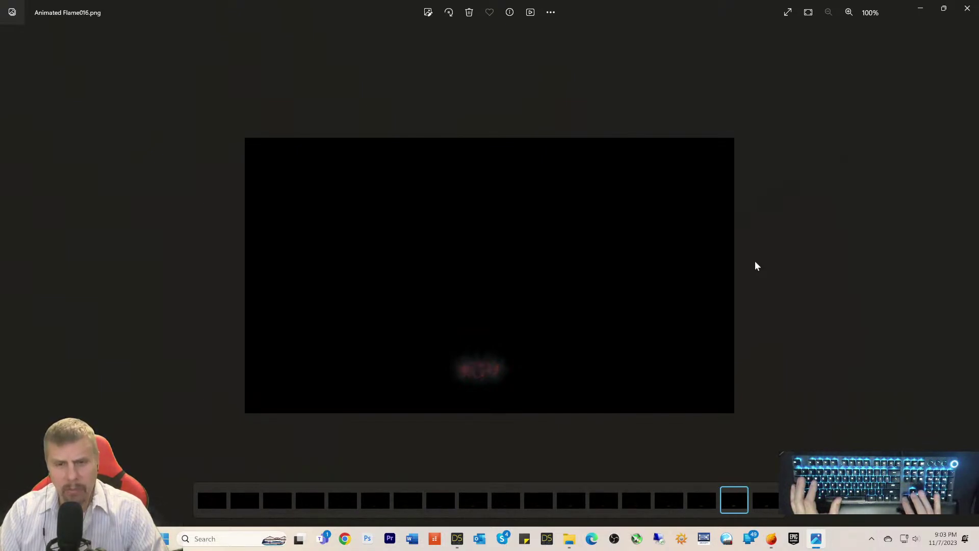
# Step: Loop forward and backward through the rendered frames between Animated Flame001.png and Animated Flame016.png to check the early flame motion
pyautogui.press('Right')
pyautogui.press('Right')
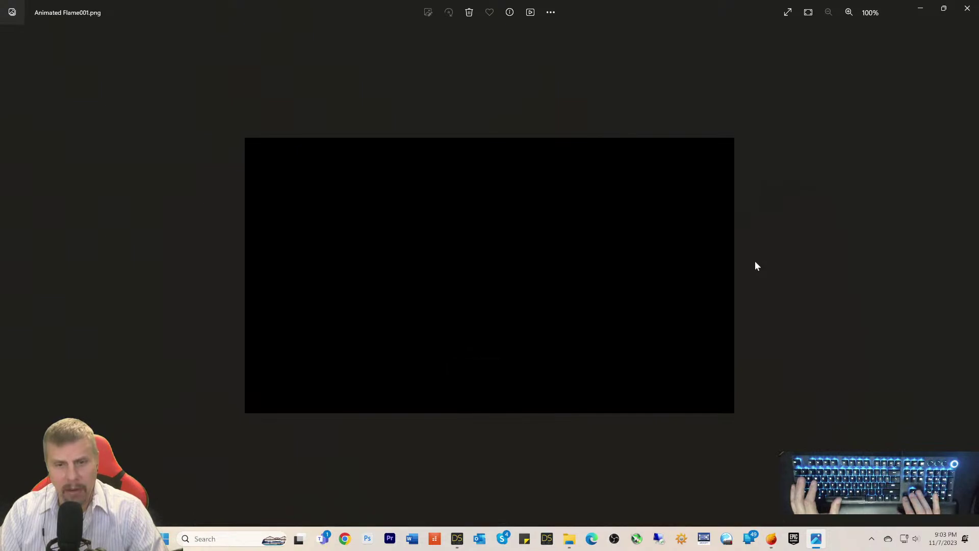
pyautogui.press('Right')
pyautogui.press('Right')
pyautogui.press('Right')
pyautogui.press('Right')
pyautogui.press('Right')
pyautogui.press('Right')
pyautogui.press('Right')
pyautogui.press('Right')
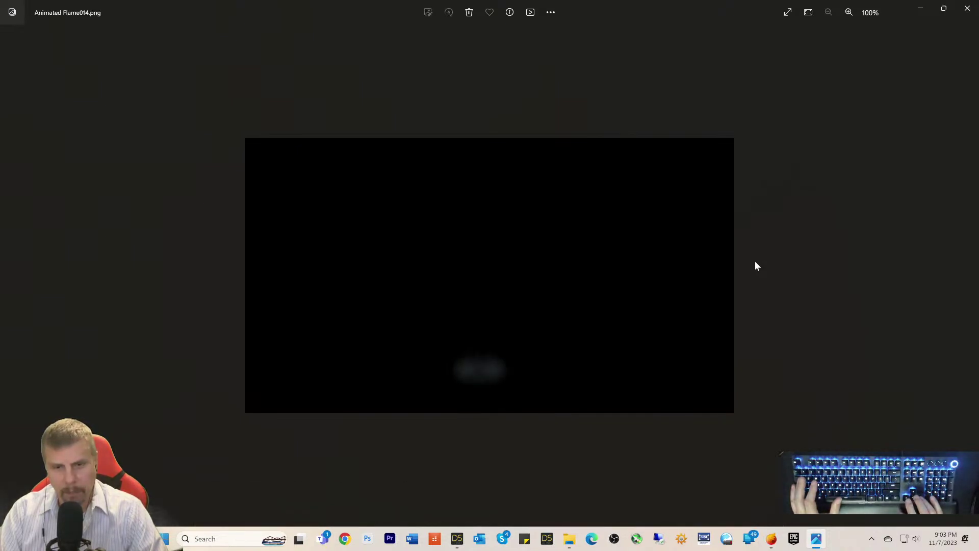
pyautogui.press('Left')
pyautogui.press('Left')
pyautogui.press('Left')
pyautogui.press('Left')
pyautogui.press('Left')
pyautogui.press('Left')
pyautogui.press('Left')
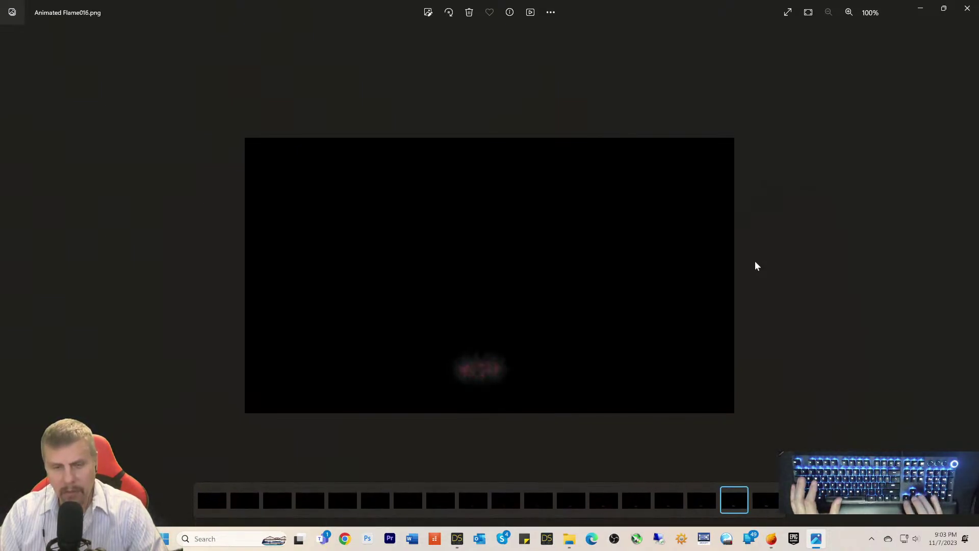
pyautogui.press('Left')
pyautogui.press('Left')
pyautogui.press('Left')
pyautogui.press('Left')
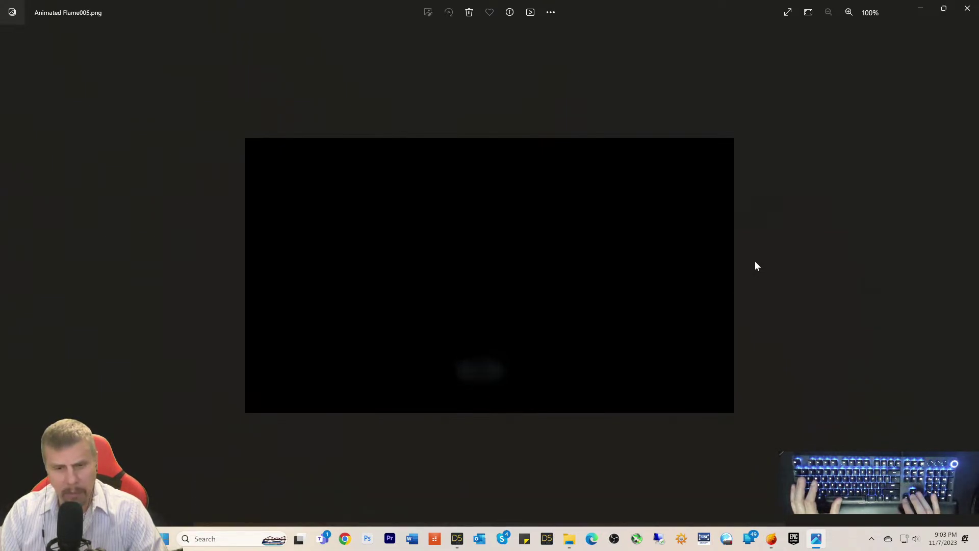
pyautogui.press('Right')
pyautogui.press('Right')
pyautogui.press('Right')
pyautogui.press('Right')
pyautogui.press('Right')
pyautogui.press('Right')
pyautogui.press('Right')
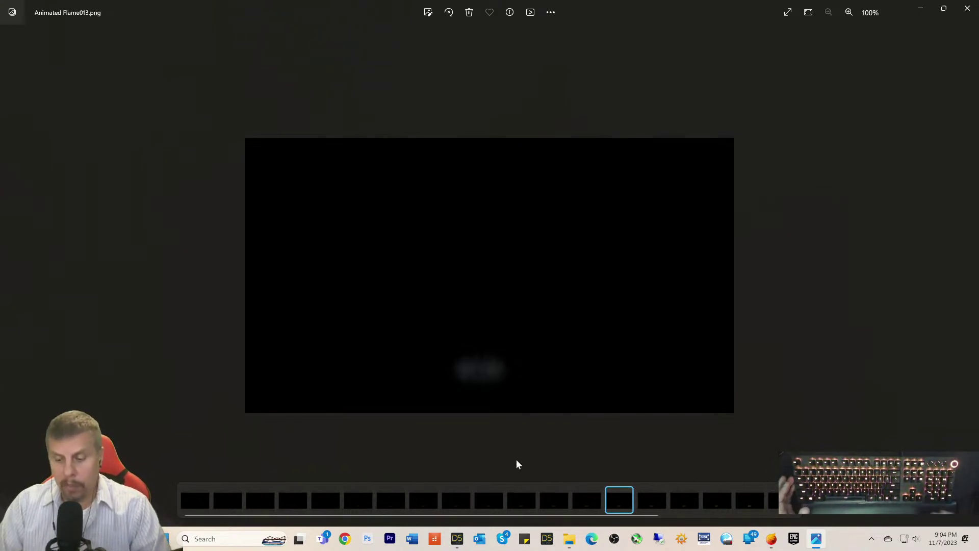
# Step: Advance to Animated Flame019.png, flip back to Animated Flame005.png, and return forward to Animated Flame016.png
pyautogui.press('Right')
pyautogui.press('Right')
pyautogui.press('Right')
pyautogui.press('Right')
pyautogui.press('Right')
pyautogui.press('Right')
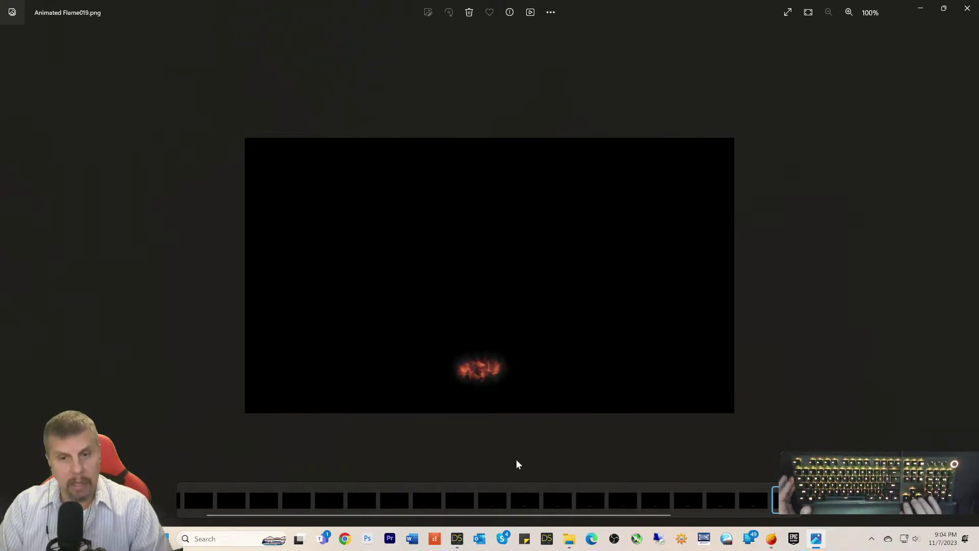
pyautogui.press('Left')
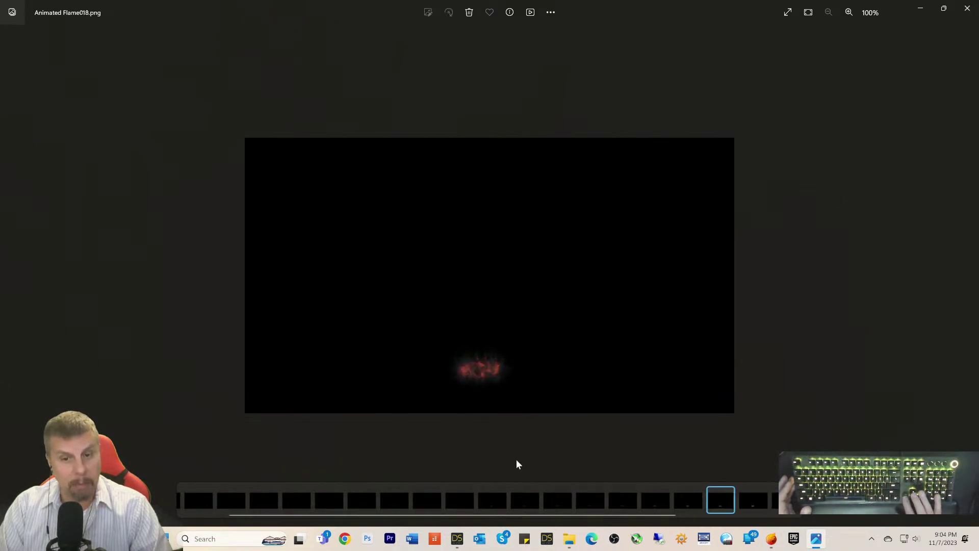
pyautogui.press('Left')
pyautogui.press('Left')
pyautogui.press('Left')
pyautogui.press('Left')
pyautogui.press('Left')
pyautogui.press('Left')
pyautogui.press('Left')
pyautogui.press('Left')
pyautogui.press('Left')
pyautogui.press('Left')
pyautogui.press('Left')
pyautogui.press('Left')
pyautogui.press('Left')
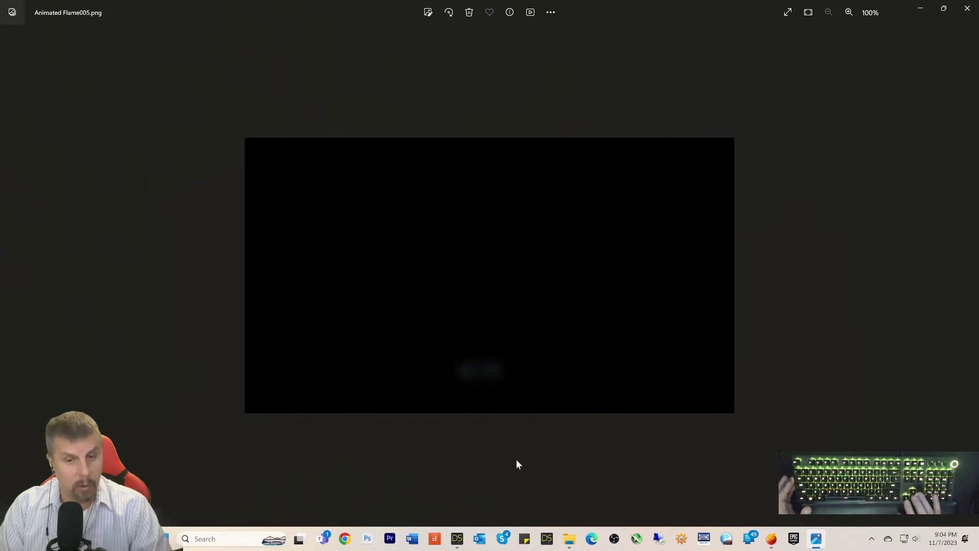
pyautogui.press('Right')
pyautogui.press('Right')
pyautogui.press('Right')
pyautogui.press('Right')
pyautogui.press('Right')
pyautogui.press('Right')
pyautogui.press('Right')
pyautogui.press('Right')
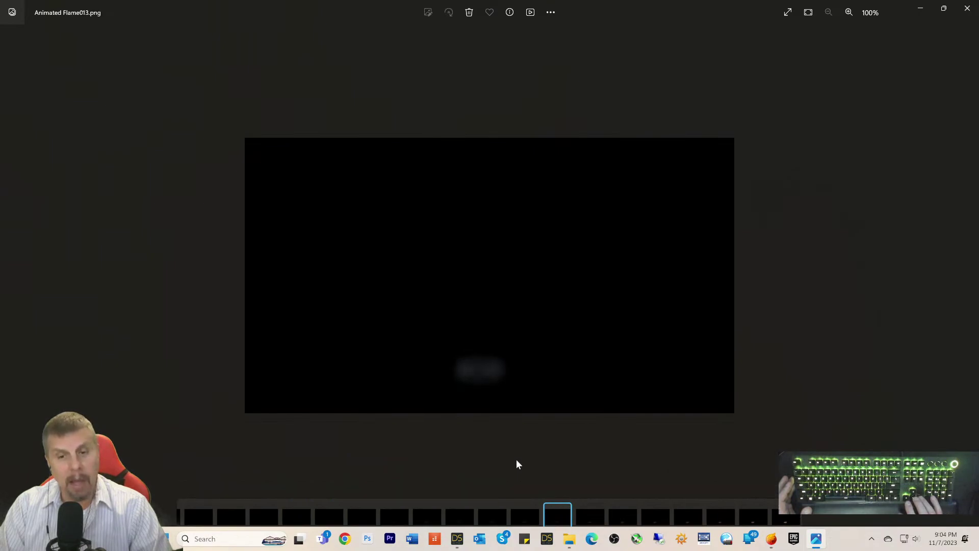
pyautogui.press('Right')
pyautogui.press('Right')
pyautogui.press('Right')
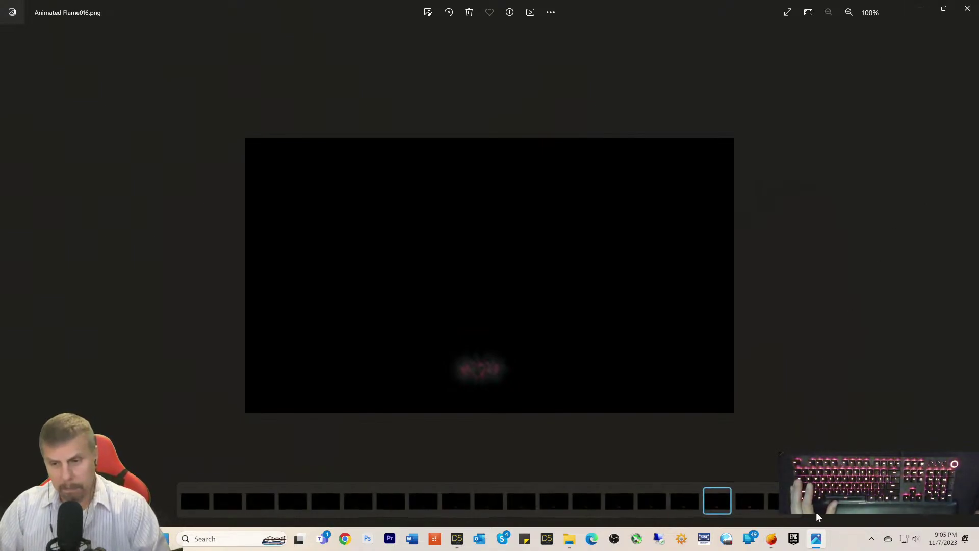
# Step: Examine the flame's growth by flipping back from Animated Flame019.png to Animated Flame008.png and forward through Animated Flame030.png
pyautogui.moveTo(818, 542)
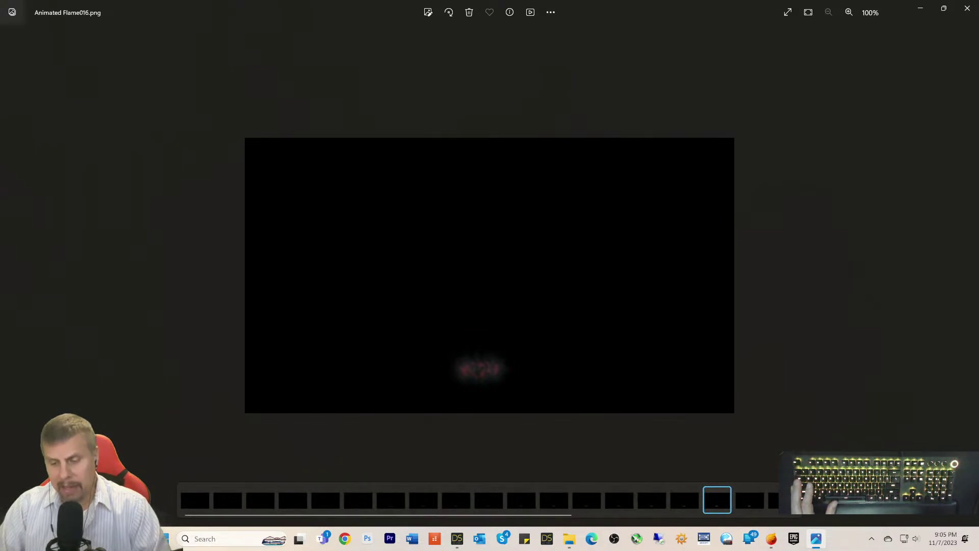
pyautogui.press('Right')
pyautogui.press('Right')
pyautogui.press('Right')
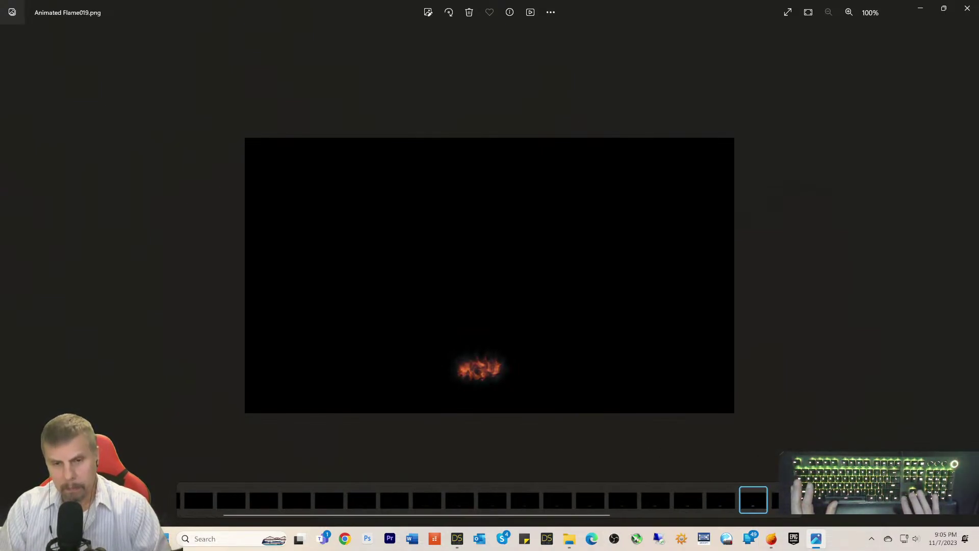
pyautogui.press('Left')
pyautogui.press('Left')
pyautogui.press('Left')
pyautogui.press('Left')
pyautogui.press('Left')
pyautogui.press('Left')
pyautogui.press('Left')
pyautogui.press('Left')
pyautogui.press('Left')
pyautogui.press('Left')
pyautogui.press('Left')
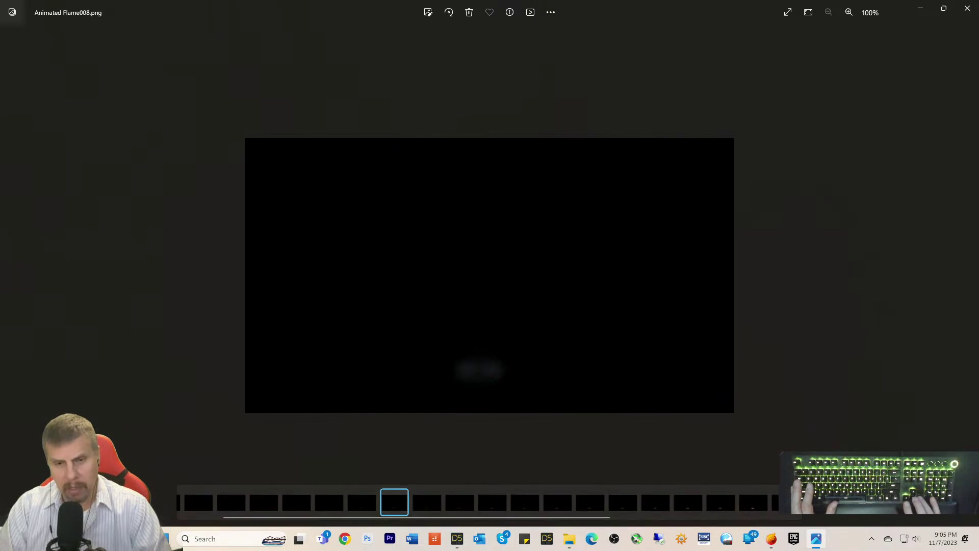
pyautogui.press('Right')
pyautogui.press('Right')
pyautogui.press('Right')
pyautogui.press('Right')
pyautogui.press('Right')
pyautogui.press('Right')
pyautogui.press('Right')
pyautogui.press('Right')
pyautogui.press('Right')
pyautogui.press('Right')
pyautogui.press('Right')
pyautogui.press('Right')
pyautogui.press('Right')
pyautogui.press('Right')
pyautogui.press('Right')
pyautogui.press('Right')
pyautogui.press('Right')
pyautogui.press('Right')
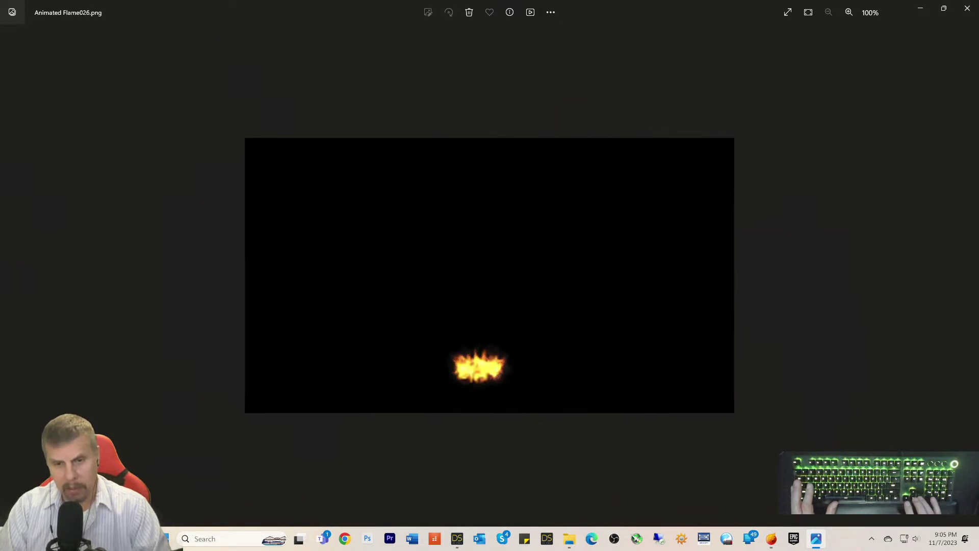
pyautogui.press('Right')
pyautogui.press('Right')
pyautogui.press('Right')
pyautogui.press('Right')
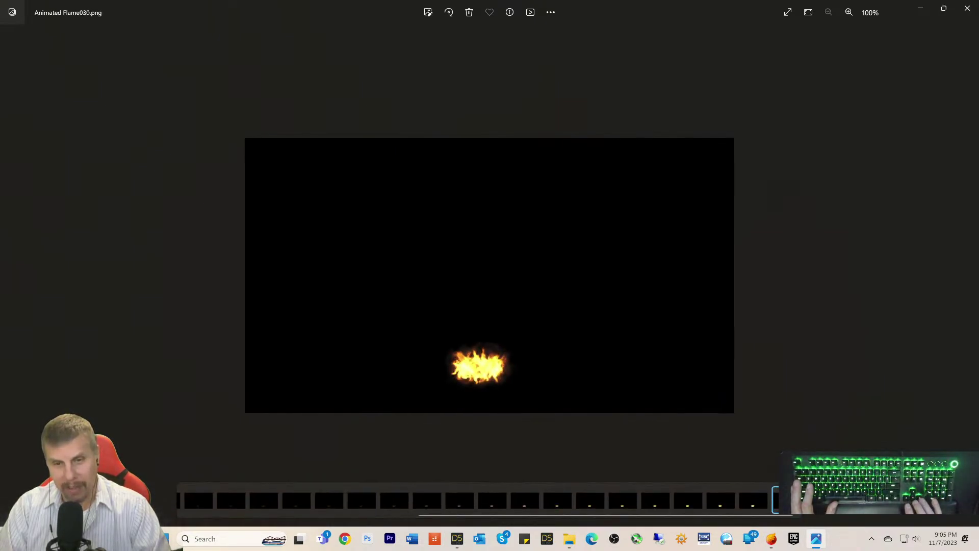
# Step: Compare the brighter flame frames between Animated Flame024.png and Animated Flame030.png, finishing on Animated Flame021.png
pyautogui.press('Left')
pyautogui.press('Left')
pyautogui.press('Left')
pyautogui.press('Left')
pyautogui.press('Left')
pyautogui.press('Left')
pyautogui.press('Right')
pyautogui.press('Right')
pyautogui.press('Right')
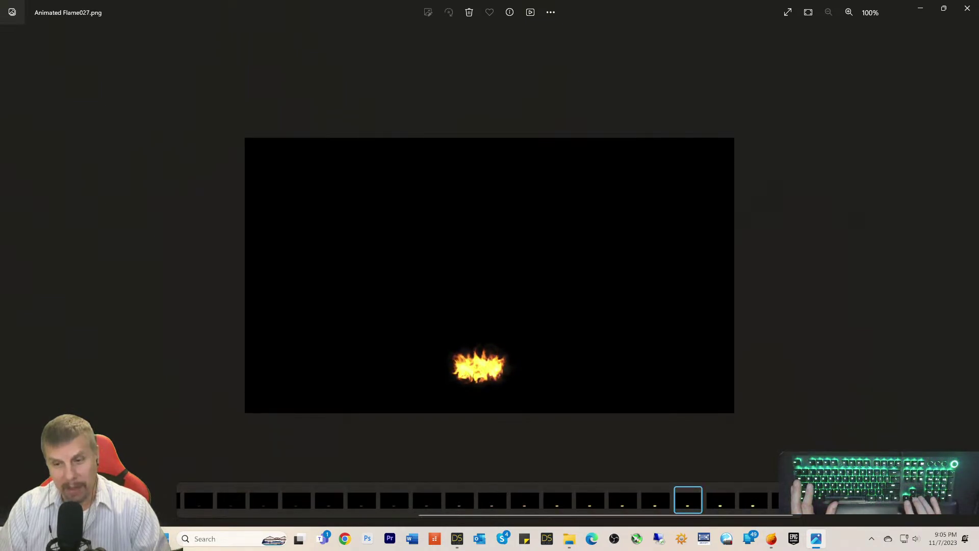
pyautogui.press('Right')
pyautogui.press('Right')
pyautogui.press('Right')
pyautogui.press('Left')
pyautogui.press('Left')
pyautogui.press('Left')
pyautogui.press('Left')
pyautogui.press('Left')
pyautogui.press('Left')
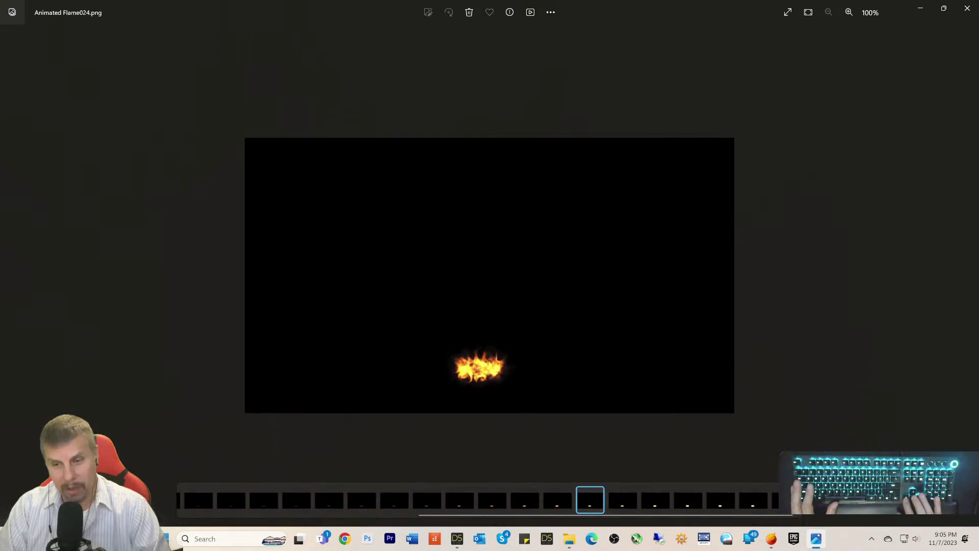
pyautogui.press('Left')
pyautogui.press('Left')
pyautogui.press('Left')
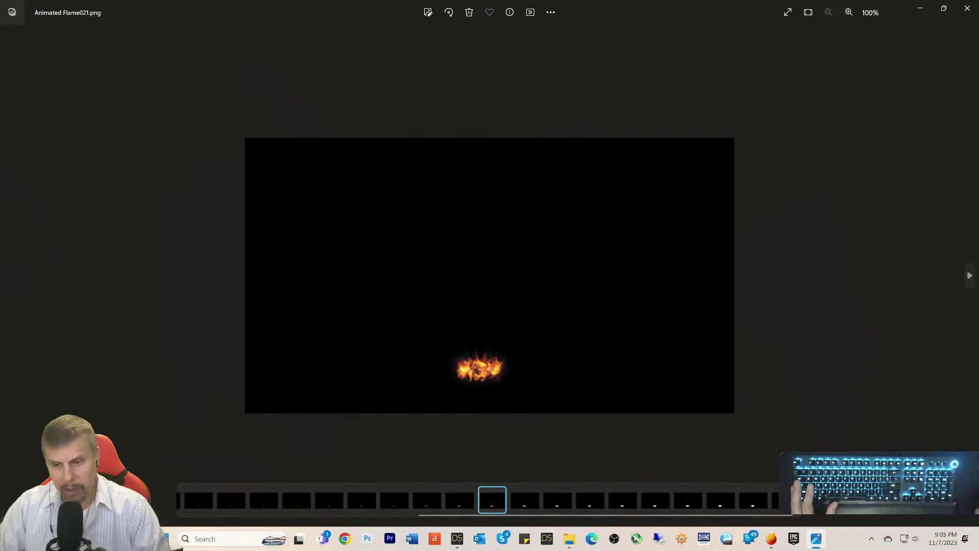
# Step: Switch to EmberGen, look over its home page, and show the preset library
pyautogui.hotkey('alt', 'Tab')
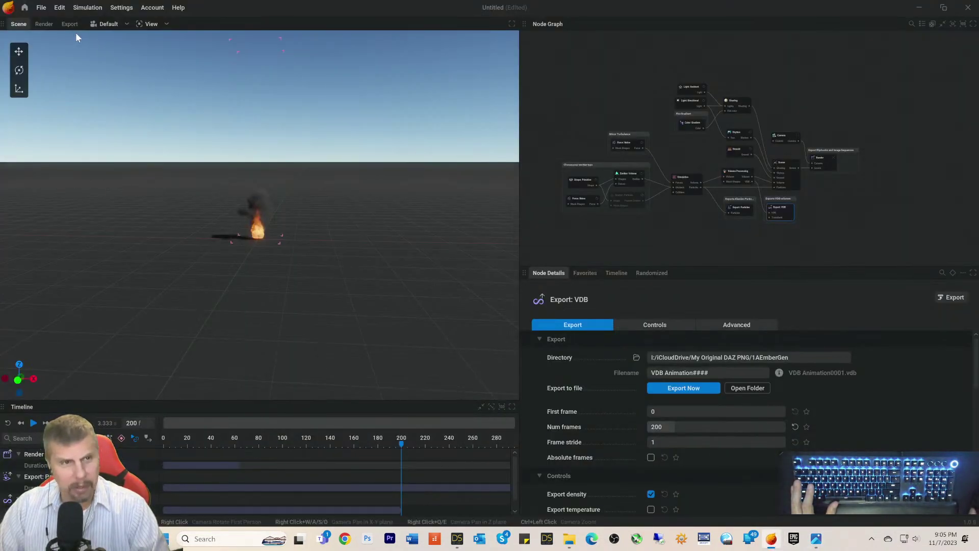
pyautogui.click(24, 7)
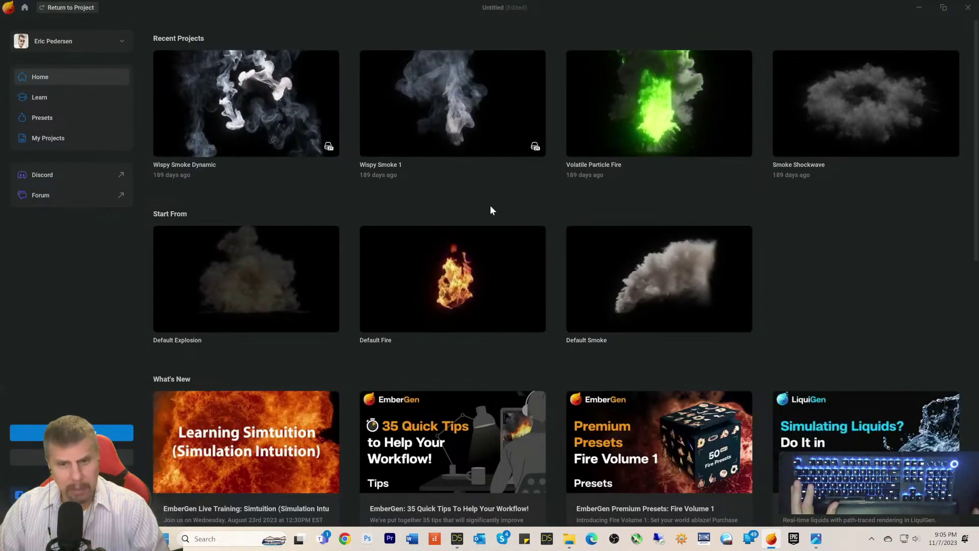
pyautogui.scroll(-5, 512, 244)
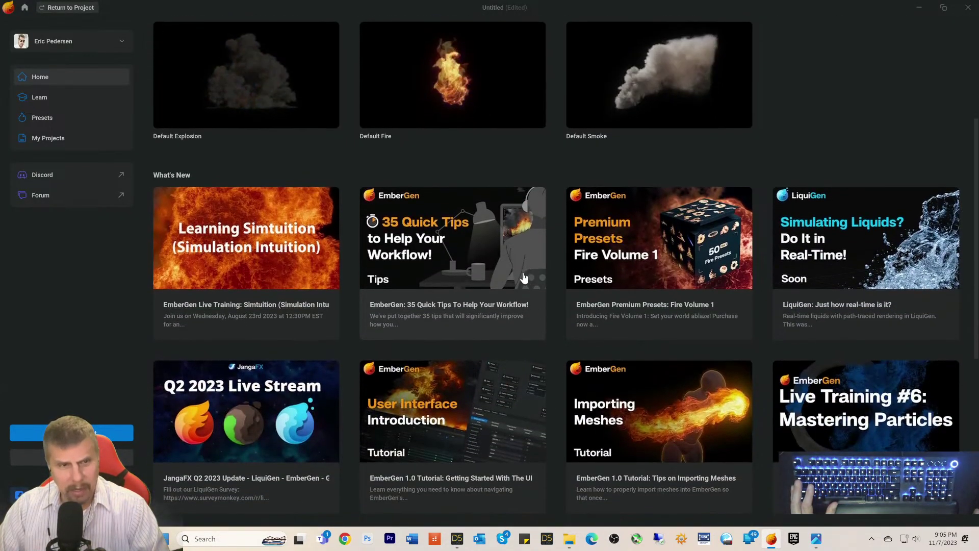
pyautogui.scroll(6, 490, 225)
pyautogui.click(56, 122)
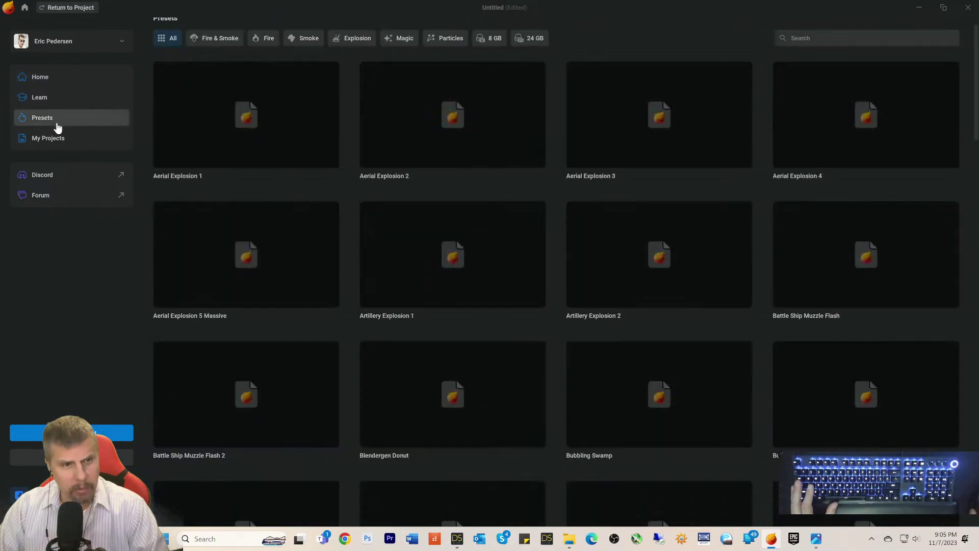
# Step: Open the Candle Flame preset without saving the current project
pyautogui.scroll(-3, 516, 239)
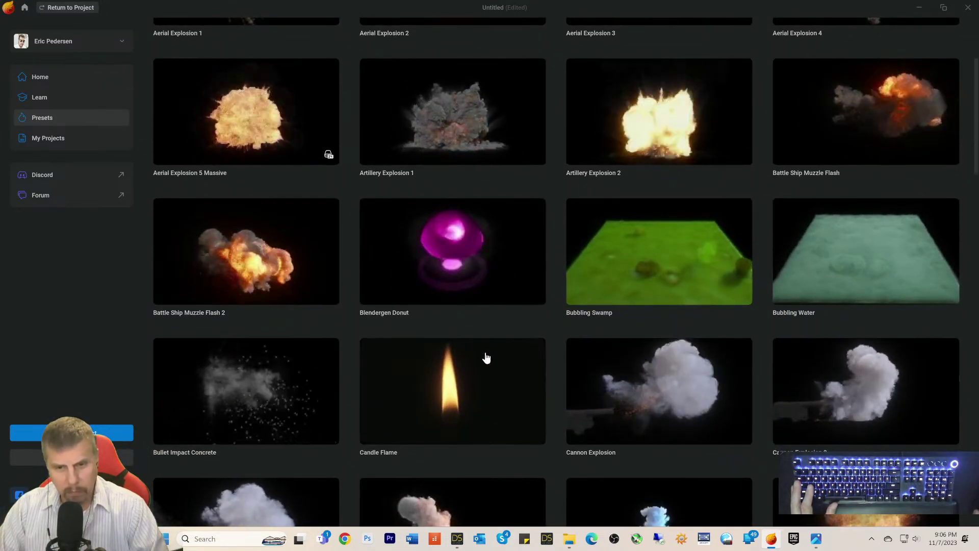
pyautogui.click(486, 357)
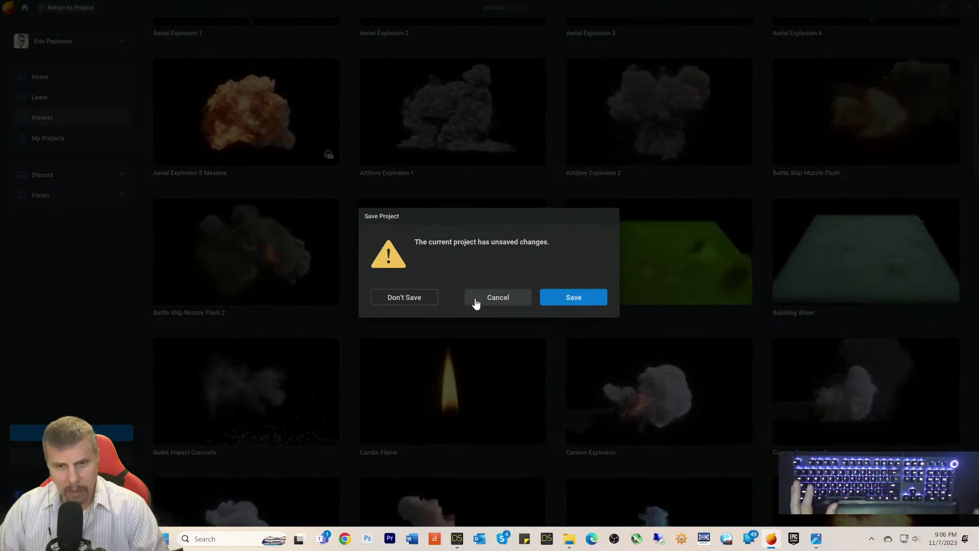
pyautogui.click(397, 300)
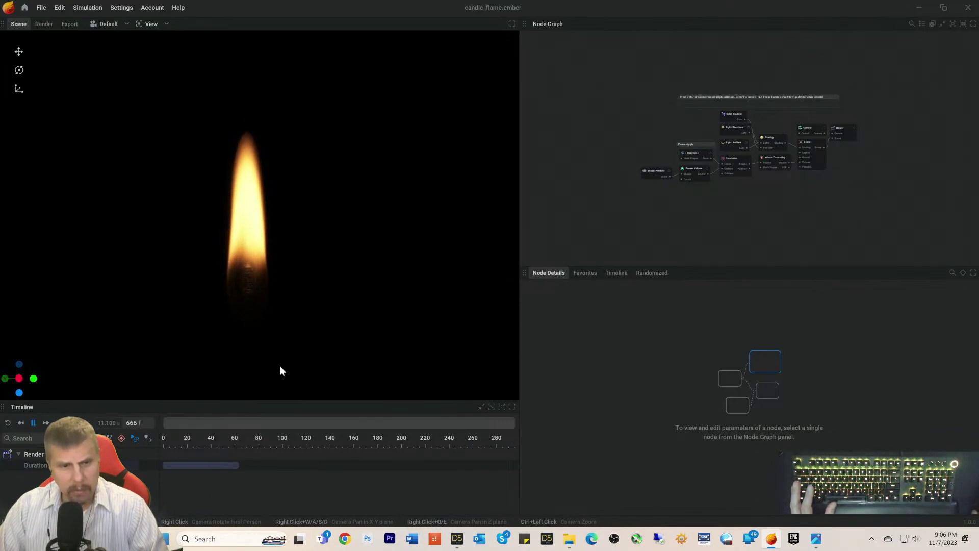
# Step: Add an Export: VDB node fed by the VDB output of the Volume Processing node
pyautogui.click(804, 162)
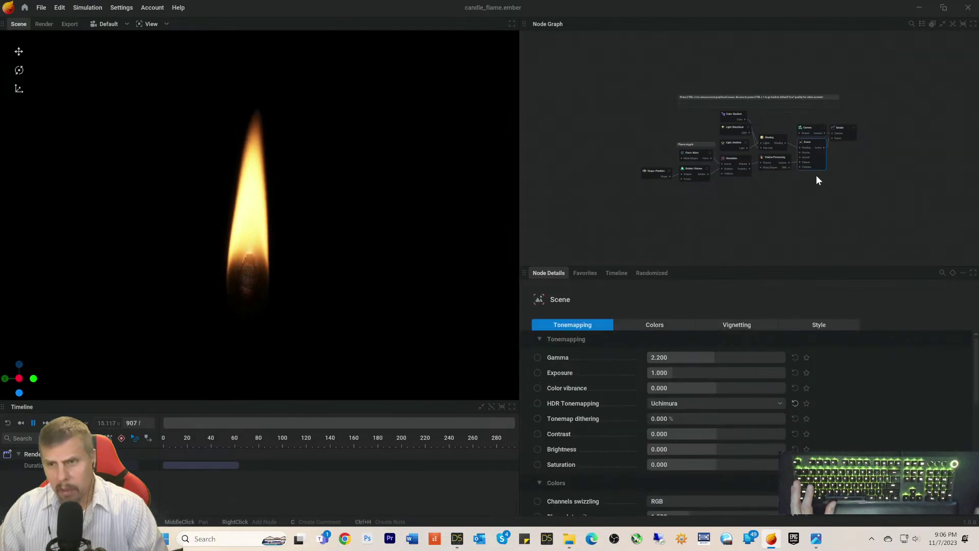
pyautogui.moveTo(787, 167); pyautogui.dragTo(852, 218)
pyautogui.click(852, 218)
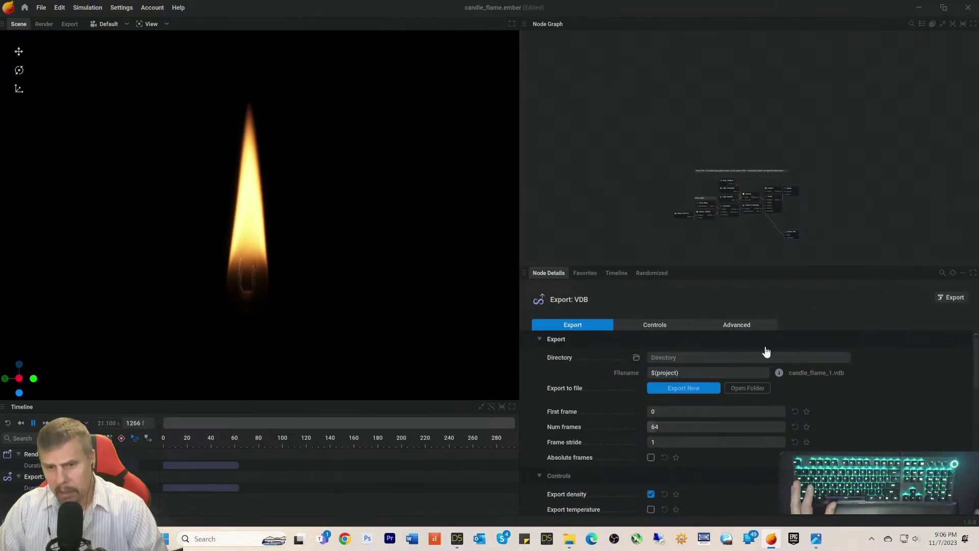
# Step: Review the Export: VDB node's frame and channel options, and display the Simulation node's size settings
pyautogui.scroll(-2, 765, 350)
pyautogui.scroll(-2, 755, 424)
pyautogui.scroll(1, 755, 423)
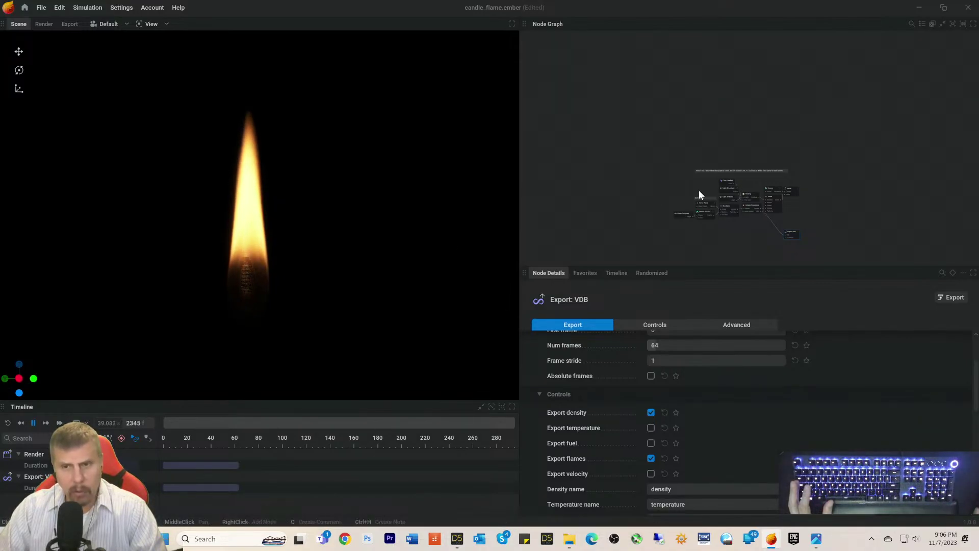
pyautogui.click(726, 214)
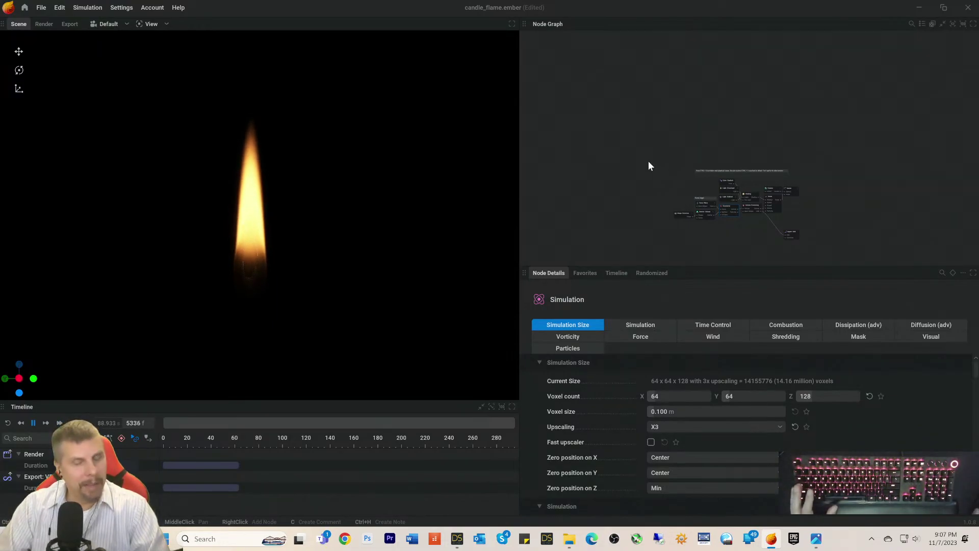
# Step: Examine the candle flame's whole node network, from the Shape Primitive node through to the Export: VDB node
pyautogui.scroll(2, 650, 166)
pyautogui.click(663, 174)
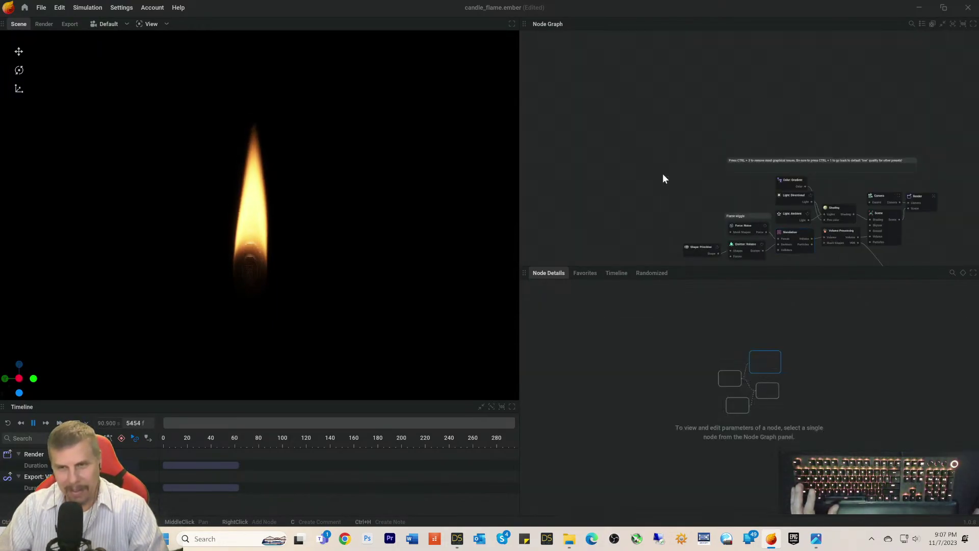
pyautogui.moveTo(663, 175); pyautogui.dragTo(660, 170)
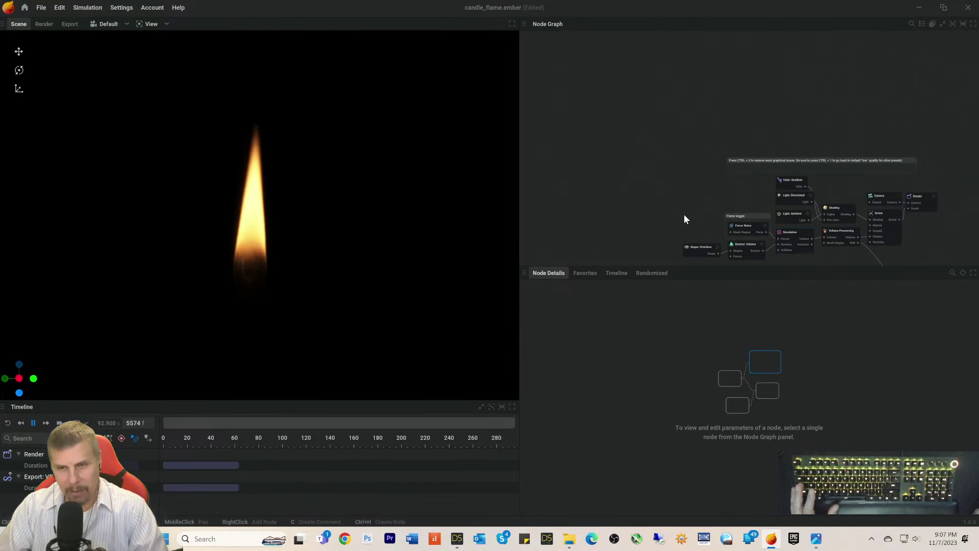
pyautogui.rightClick(675, 189)
pyautogui.click(623, 223)
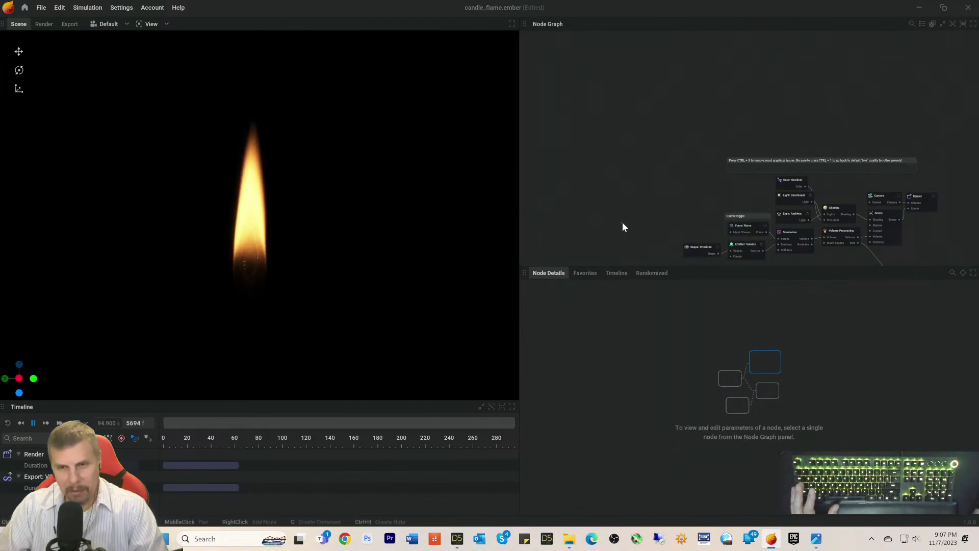
pyautogui.moveTo(669, 216); pyautogui.dragTo(609, 139, button='middle')
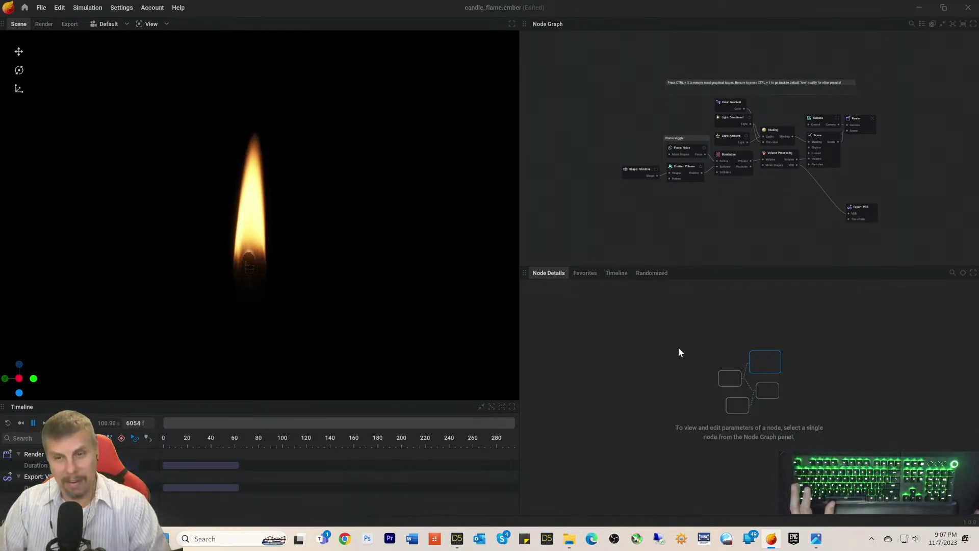
pyautogui.scroll(-1, 629, 185)
pyautogui.scroll(3, 628, 190)
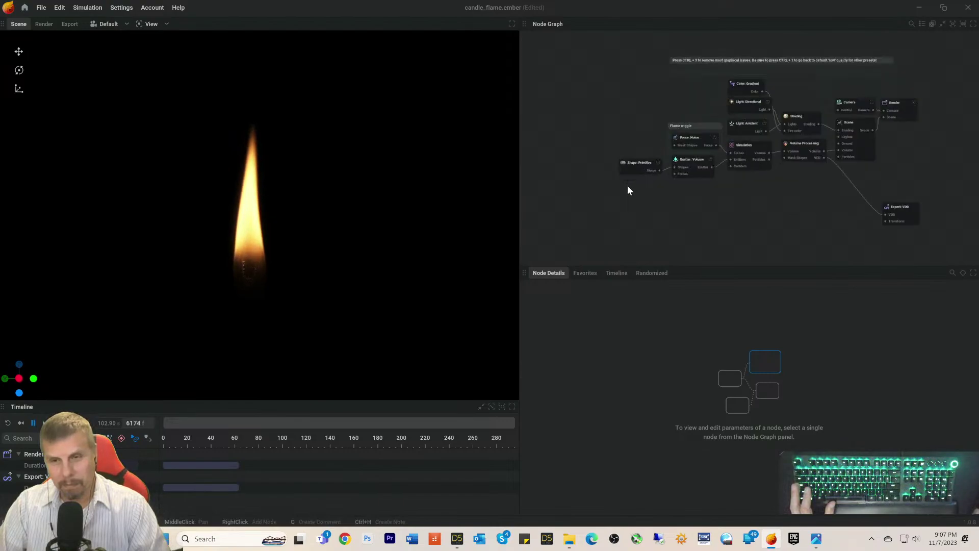
pyautogui.moveTo(611, 205); pyautogui.dragTo(599, 234, button='middle')
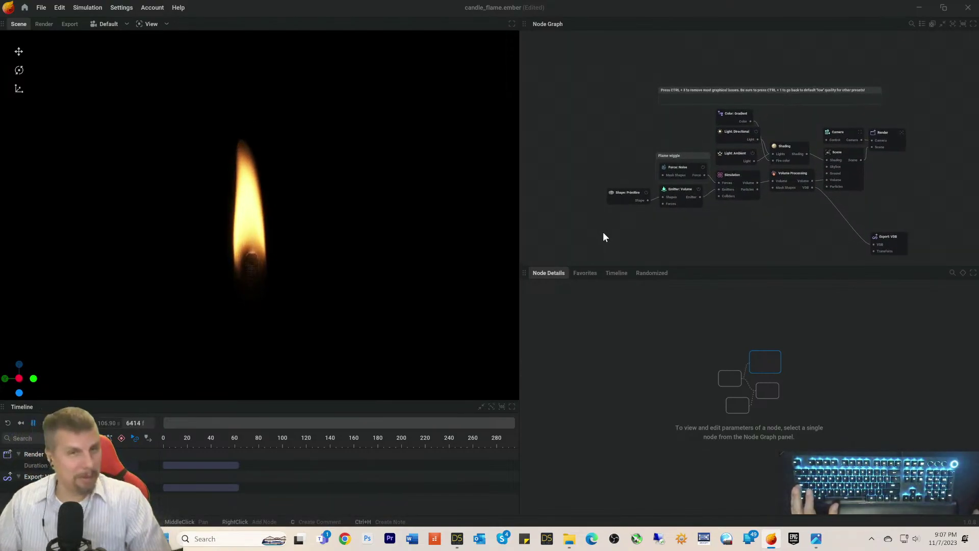
# Step: Set the filename of the Export: VDB node to Candle
pyautogui.click(896, 247)
pyautogui.scroll(3, 891, 422)
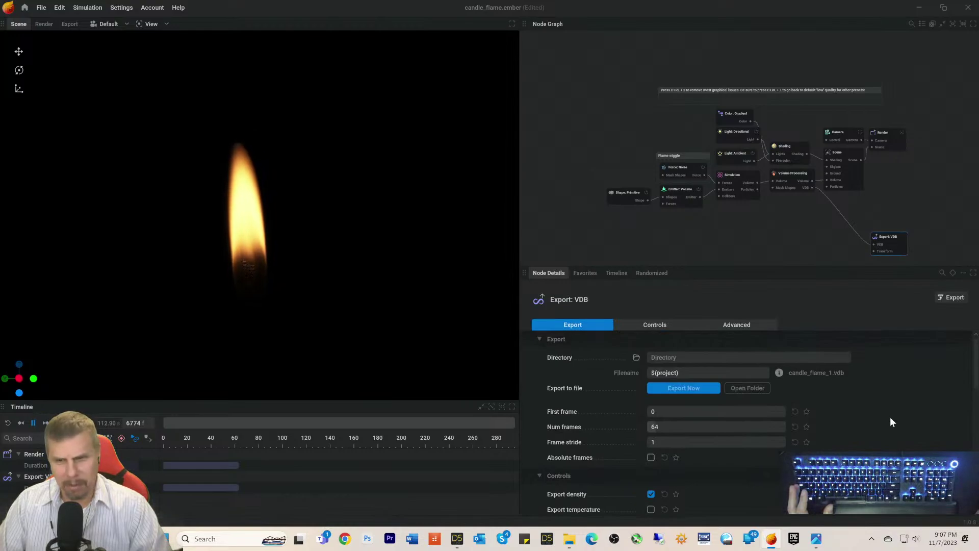
pyautogui.click(711, 372)
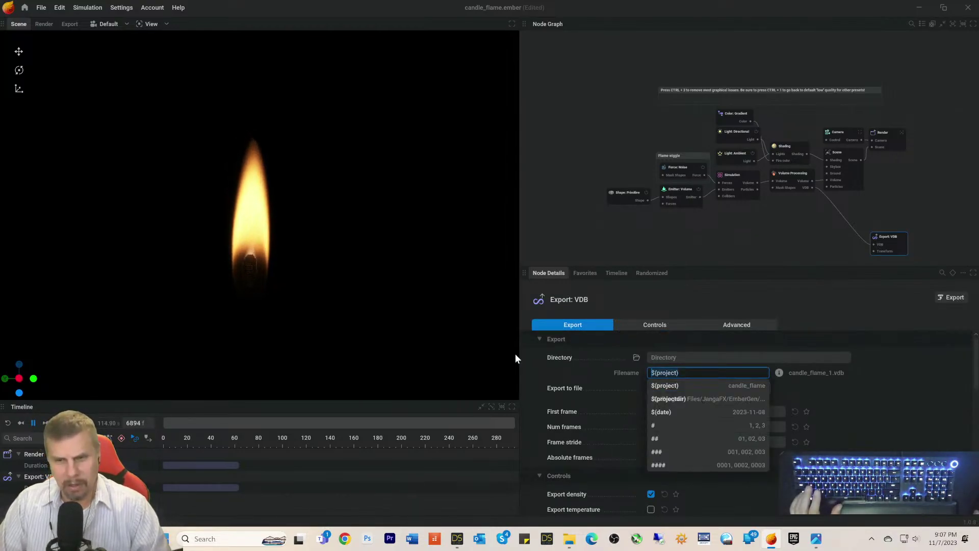
pyautogui.write('Candle')
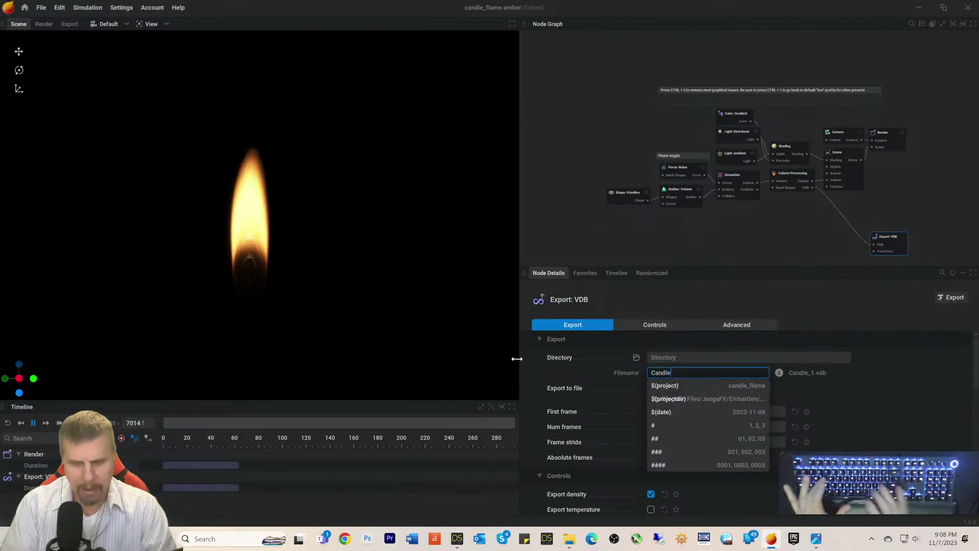
pyautogui.click(883, 389)
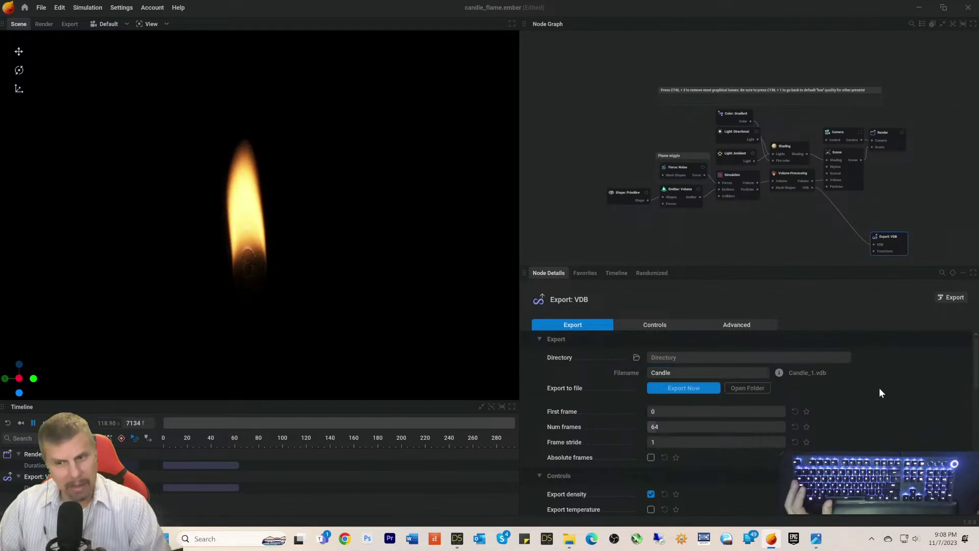
# Step: Change the VDB export filename to candle#### so the exported files get four-digit frame numbers
pyautogui.click(738, 373)
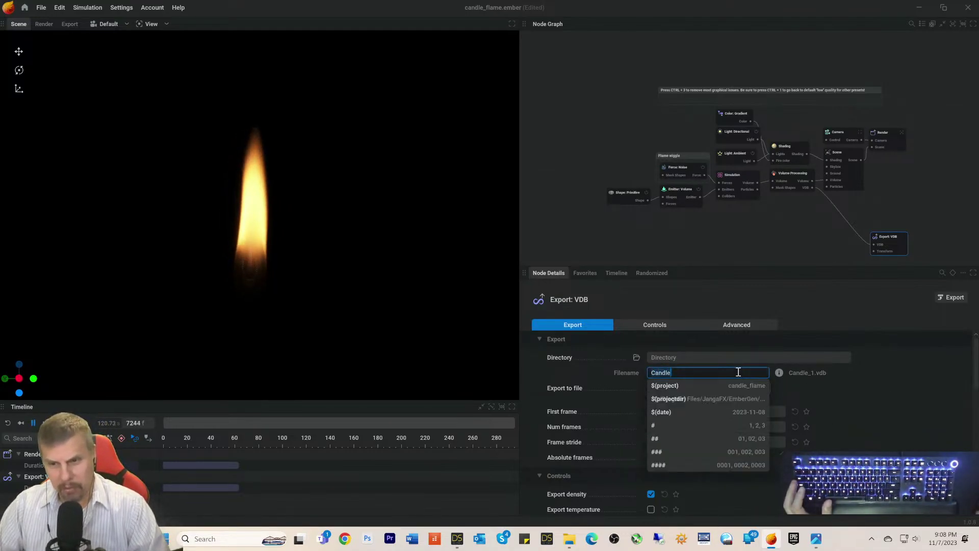
pyautogui.click(687, 455)
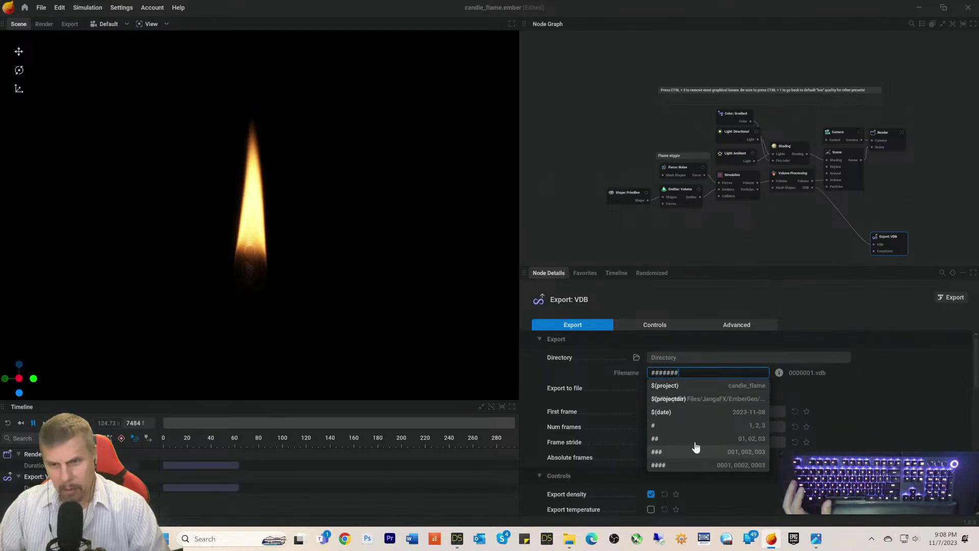
pyautogui.moveTo(702, 372); pyautogui.dragTo(501, 373)
pyautogui.press('BackSpace')
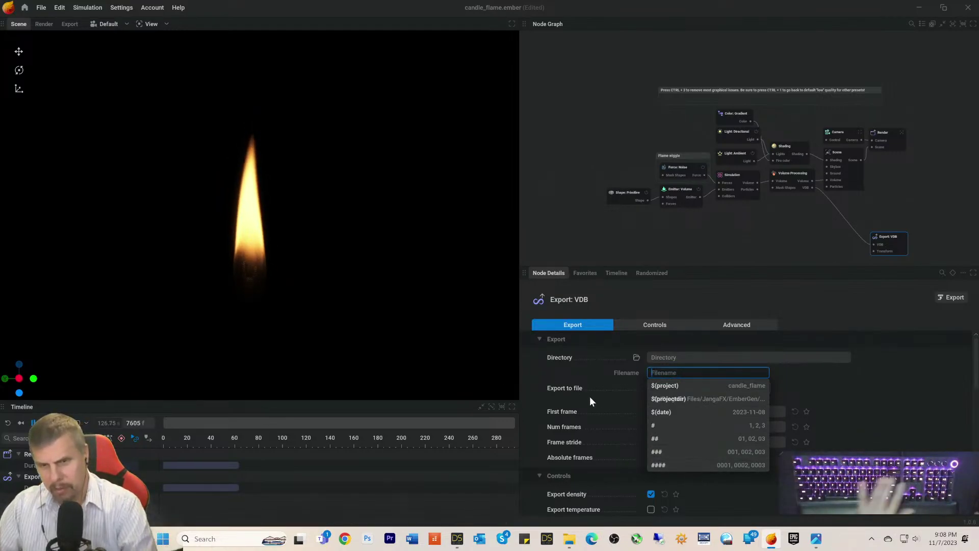
pyautogui.click(663, 464)
pyautogui.click(651, 373)
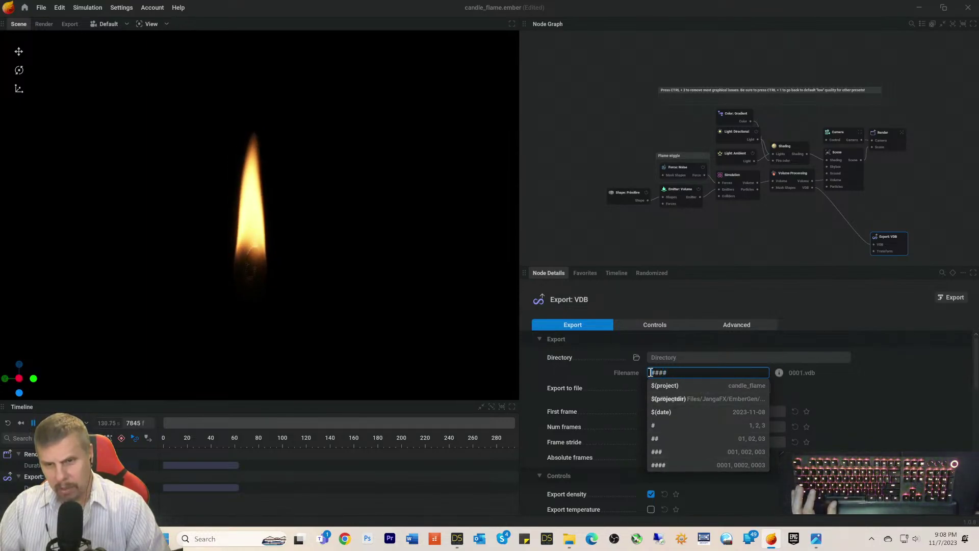
pyautogui.write('candle')
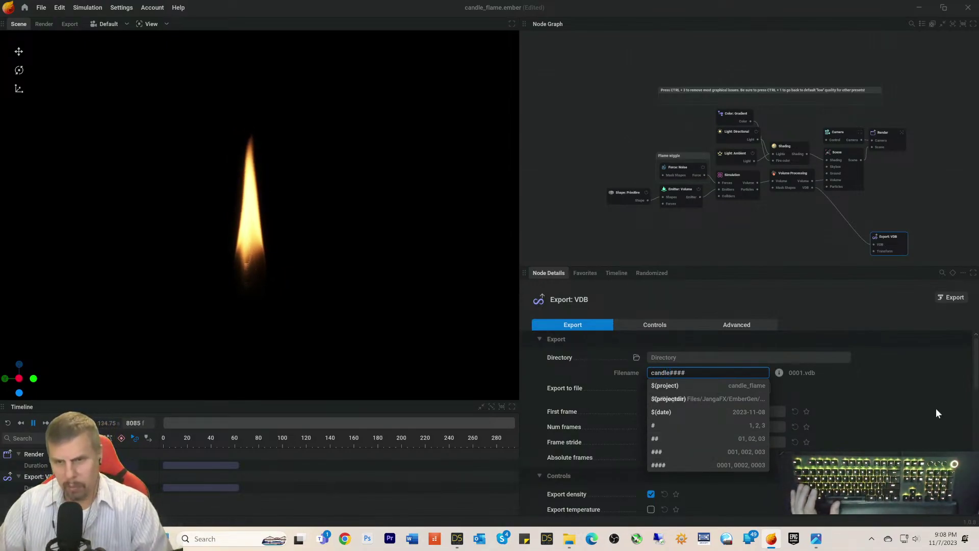
pyautogui.click(924, 404)
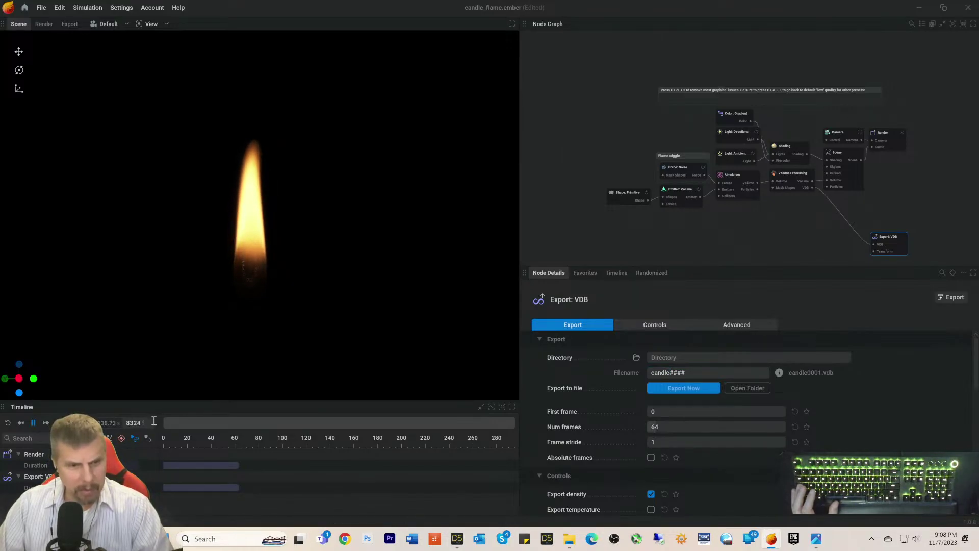
# Step: Replay the flame simulation from the start, pause it and reset it to frame 0
pyautogui.click(9, 424)
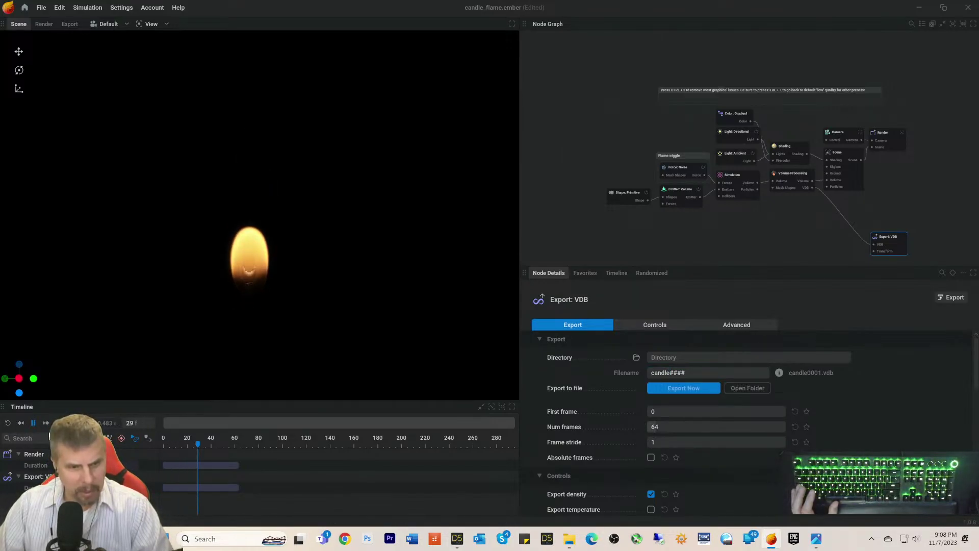
pyautogui.click(33, 423)
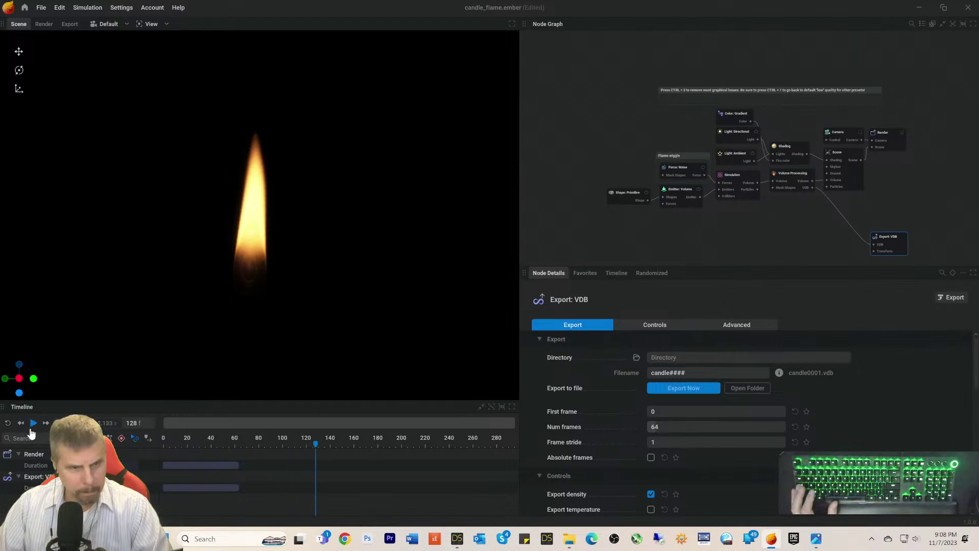
pyautogui.click(8, 423)
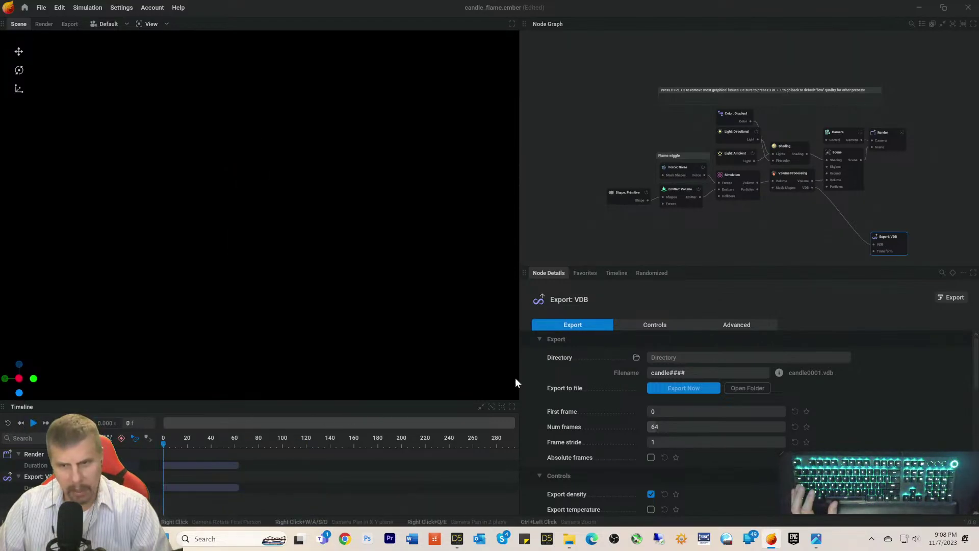
# Step: Set the Emitter: Volume node's smoke emission to Add, and play the simulation briefly to preview the smoke
pyautogui.click(738, 195)
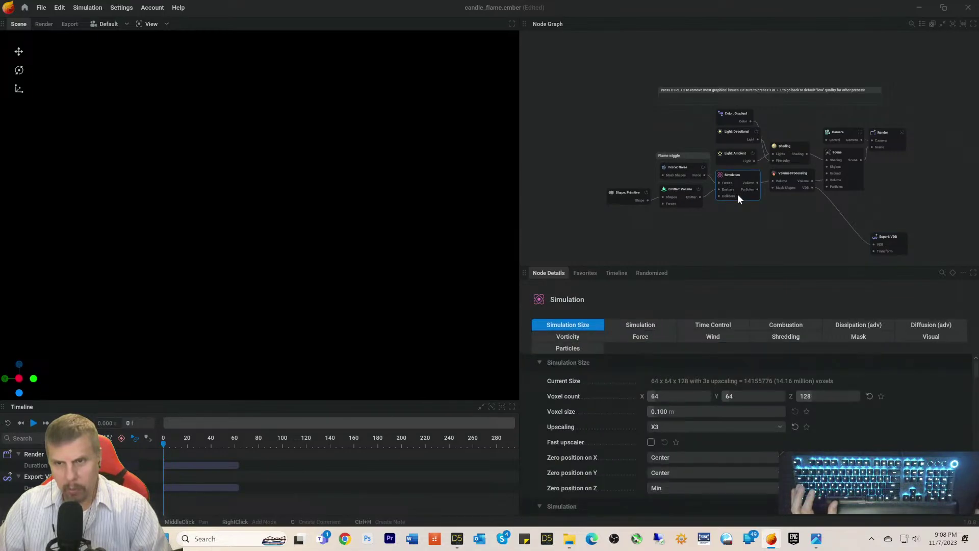
pyautogui.click(672, 201)
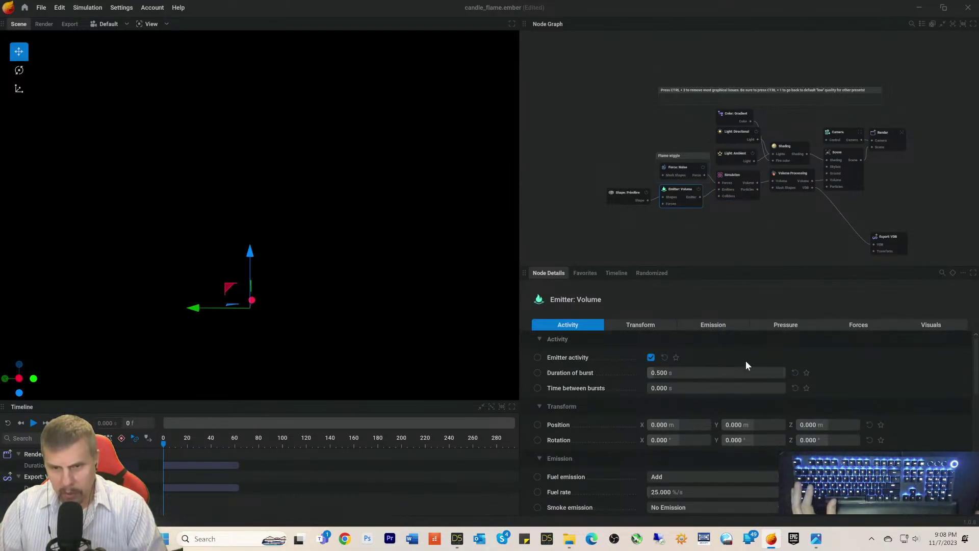
pyautogui.scroll(-1, 779, 363)
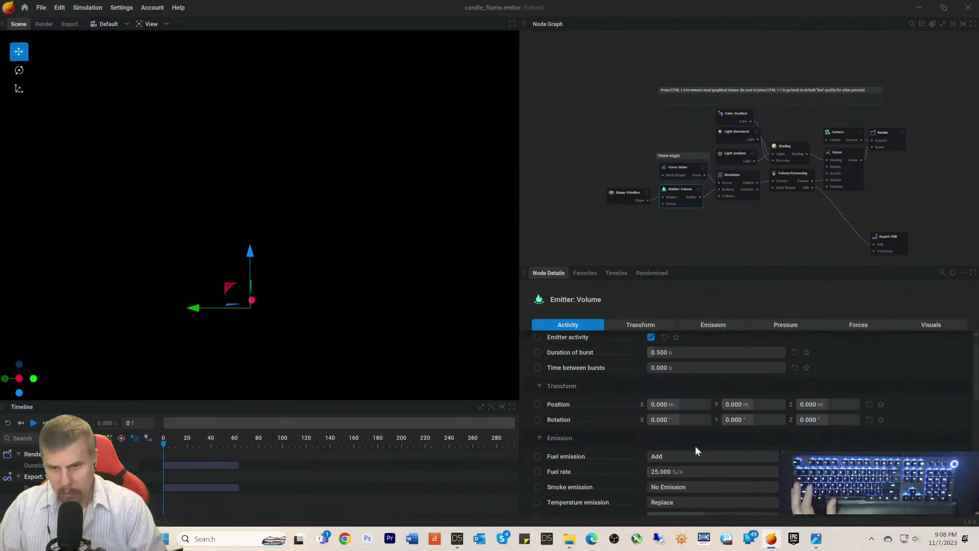
pyautogui.scroll(-2, 695, 447)
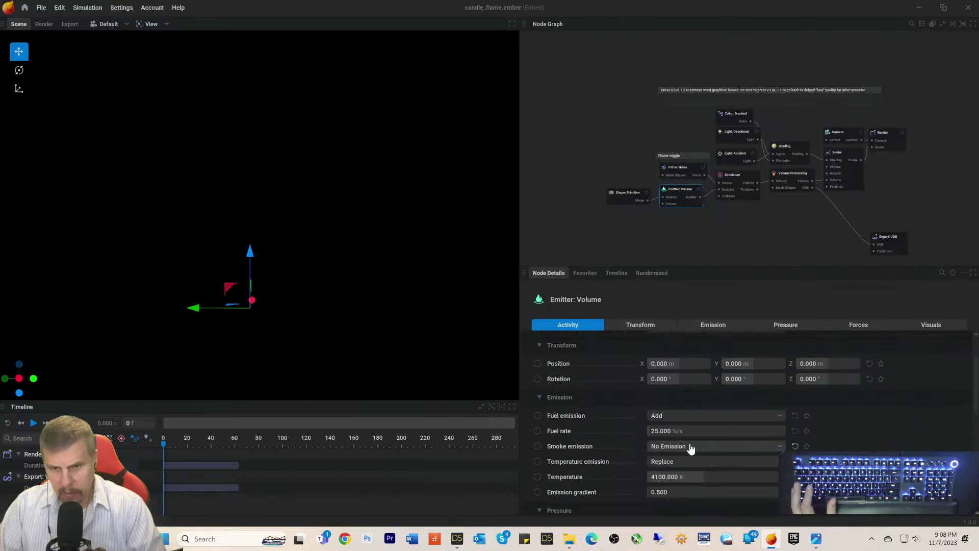
pyautogui.click(697, 447)
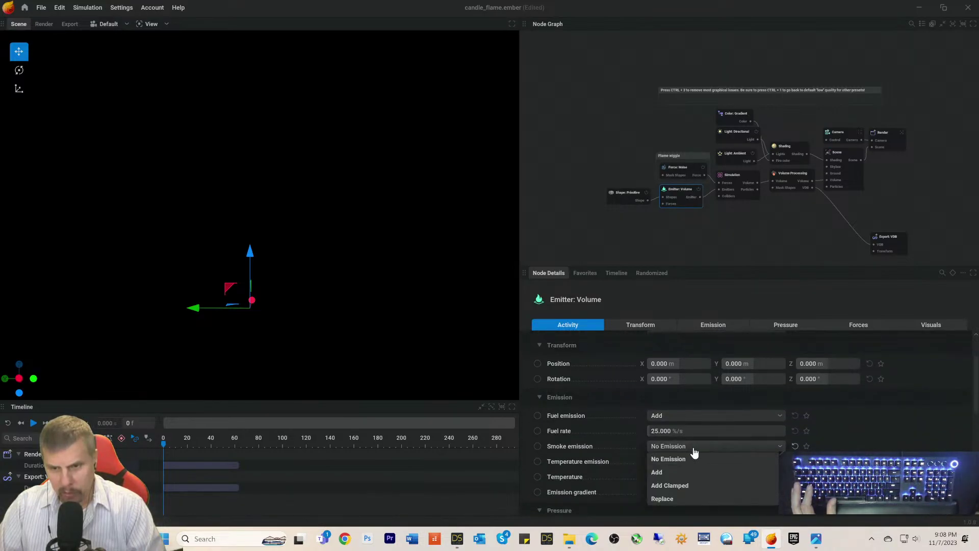
pyautogui.click(661, 470)
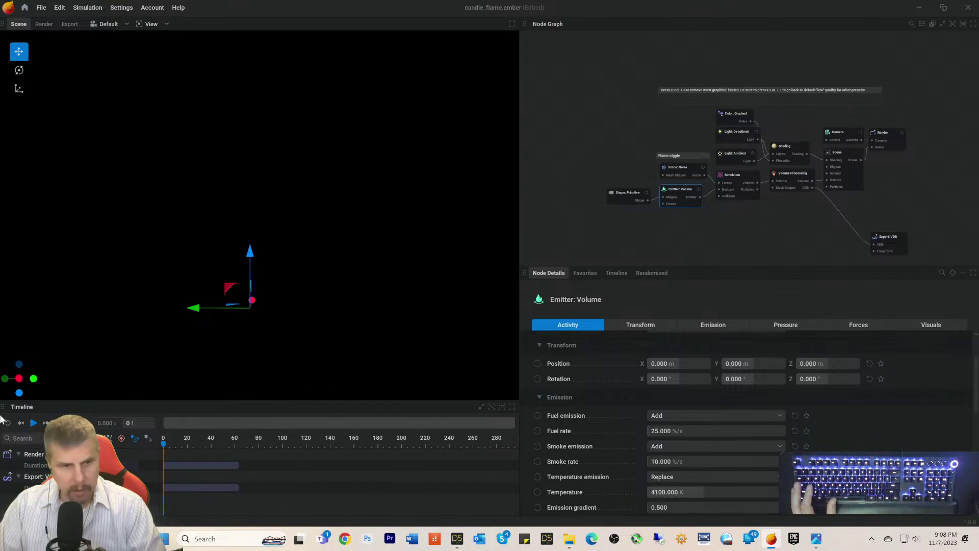
pyautogui.click(34, 423)
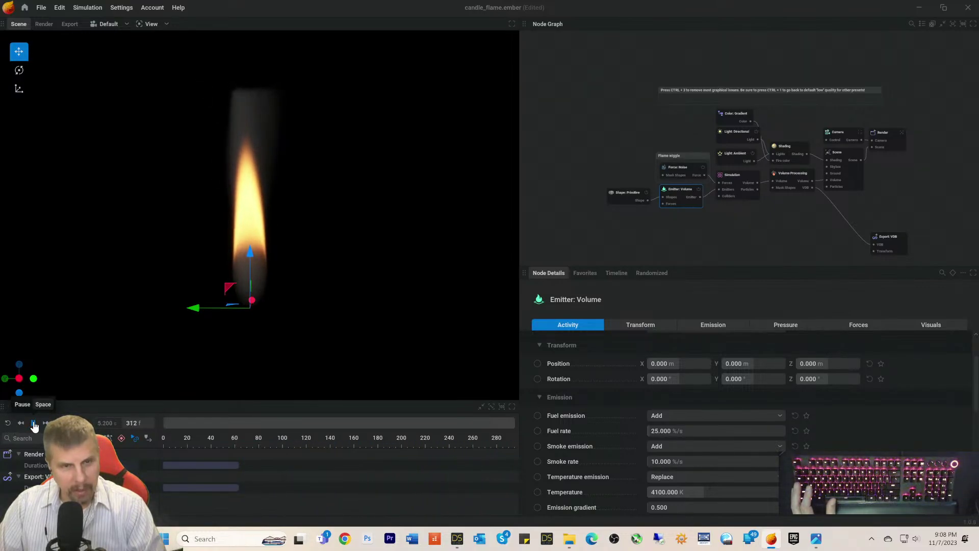
pyautogui.click(34, 424)
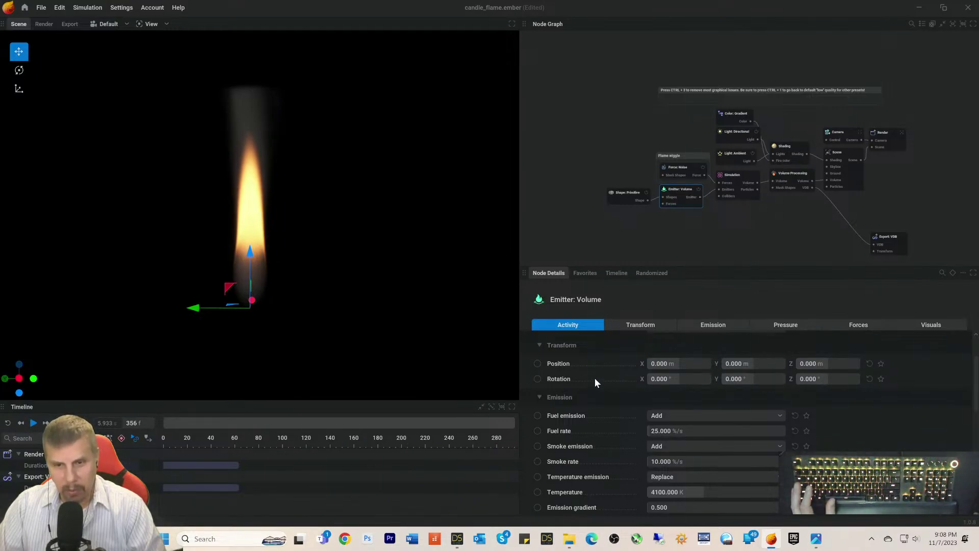
# Step: Set the Simulation node's Z voxel count to 1000 and apply the new resolution
pyautogui.click(727, 185)
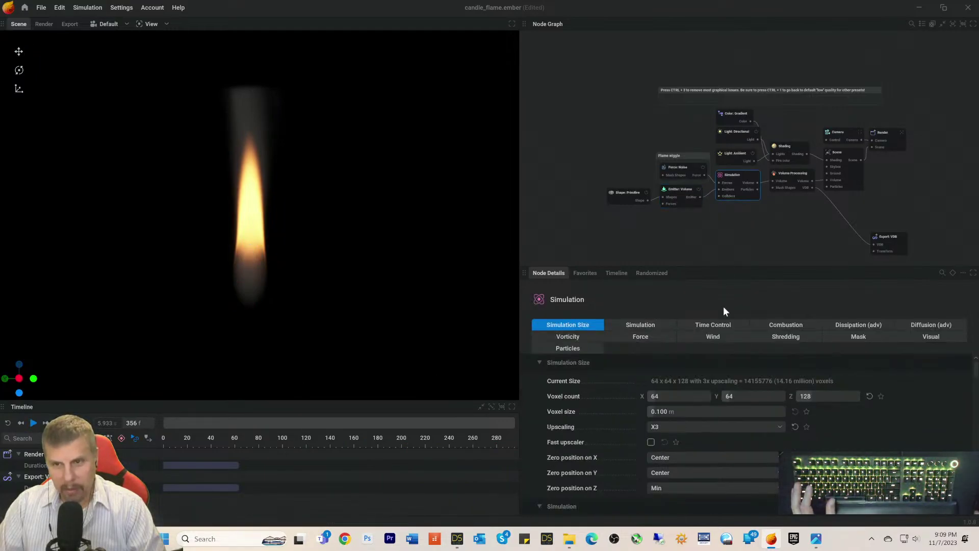
pyautogui.click(825, 396)
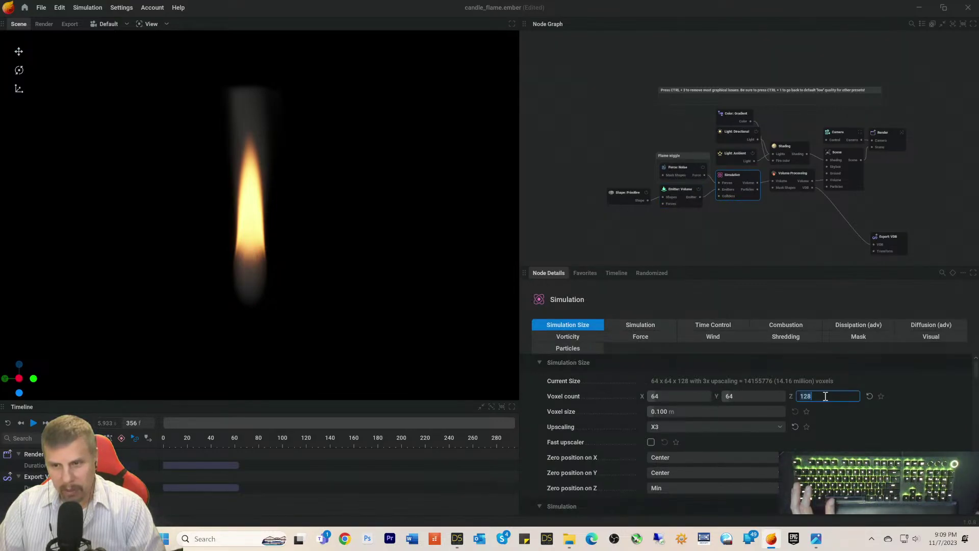
pyautogui.write('1000')
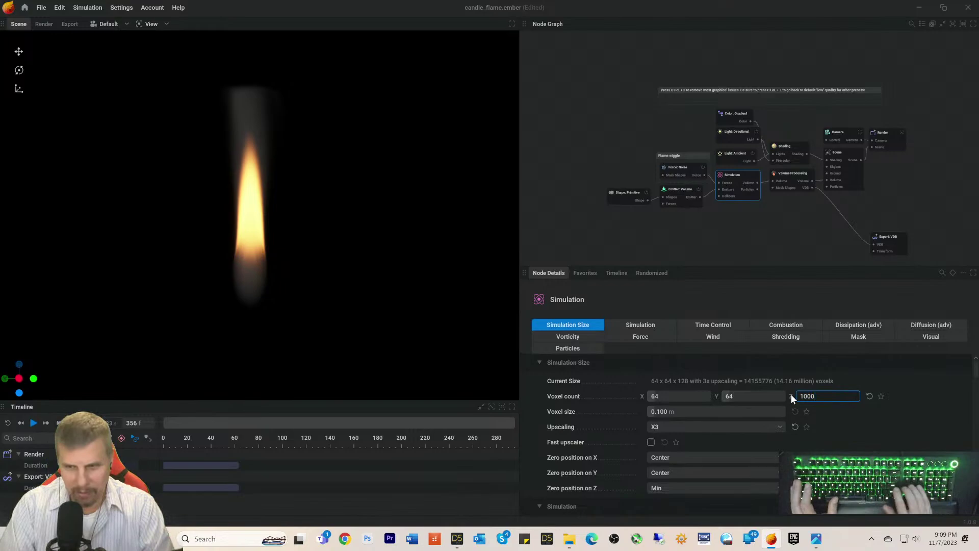
pyautogui.press('Return')
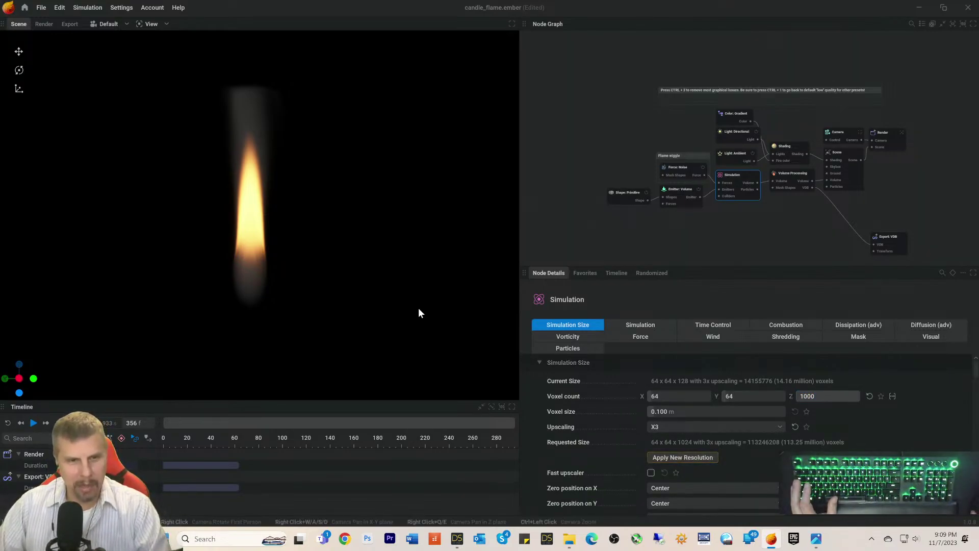
pyautogui.scroll(-10, 418, 309)
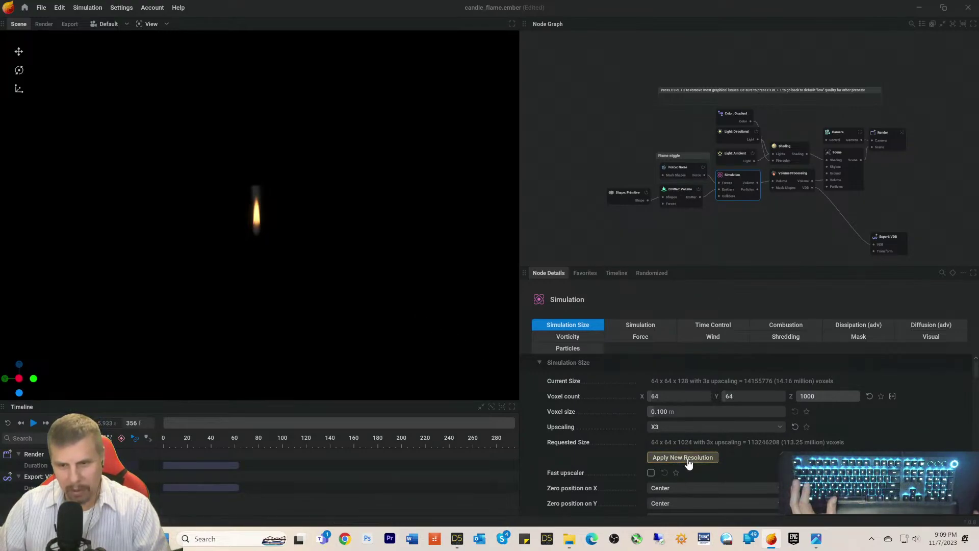
pyautogui.click(687, 460)
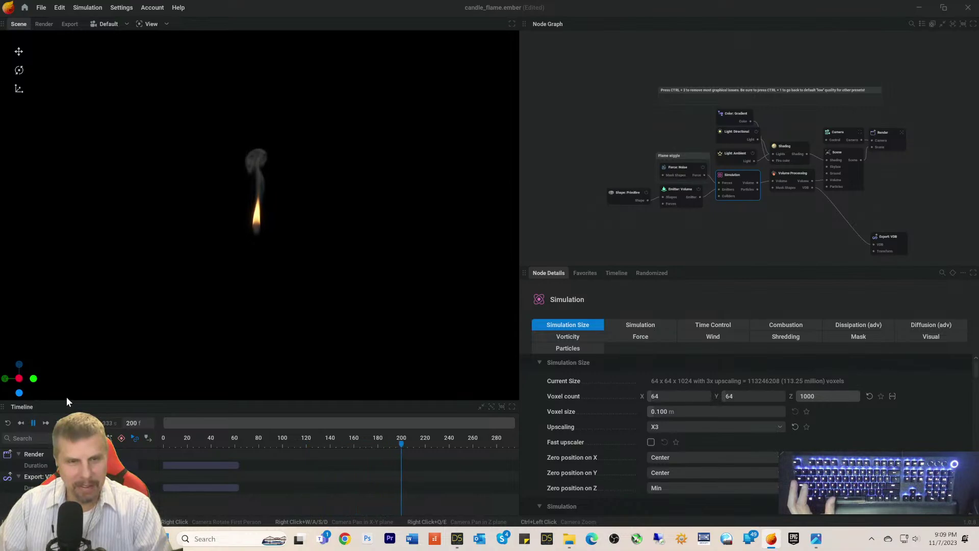
# Step: Pause the simulation and display the simulation's bounding box over its full height in the scene
pyautogui.press('space')
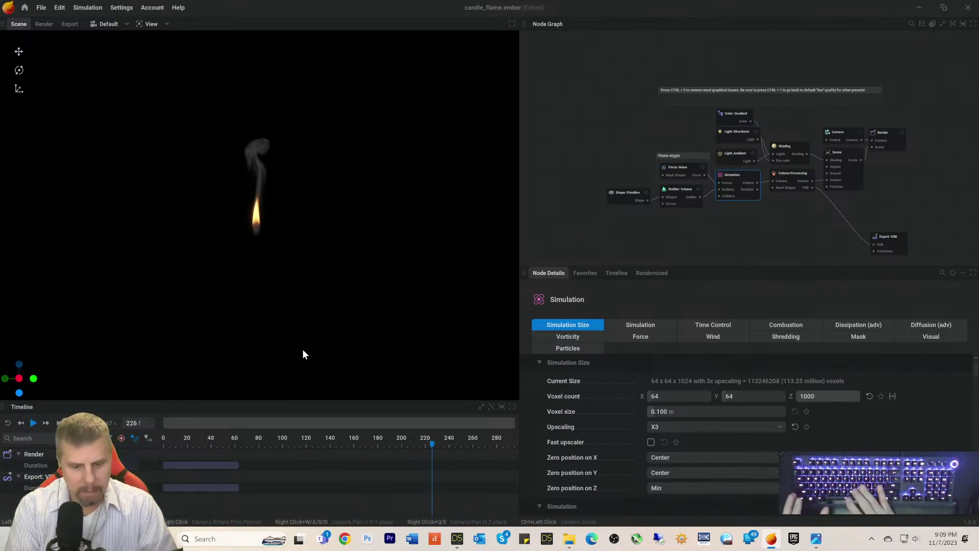
pyautogui.press('g')
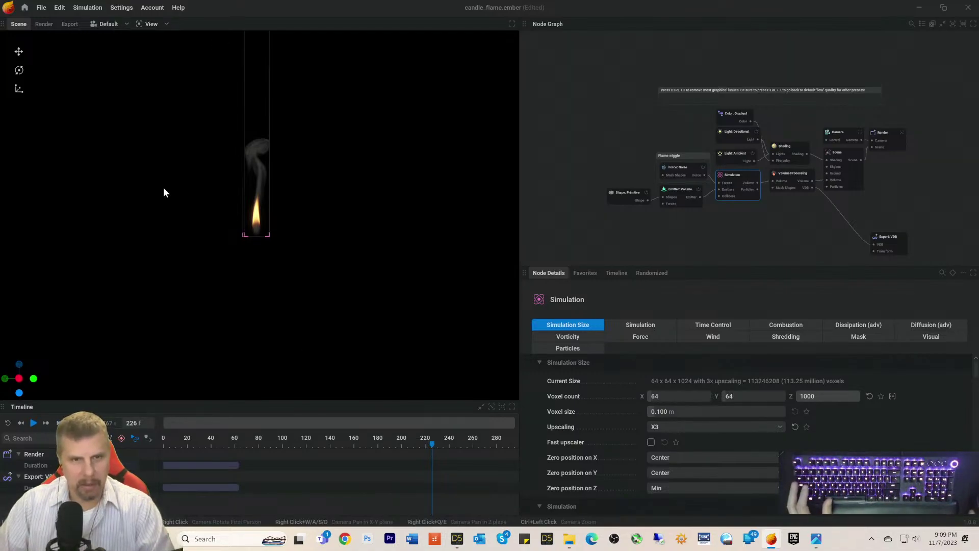
pyautogui.scroll(3, 372, 155)
pyautogui.scroll(-4, 375, 152)
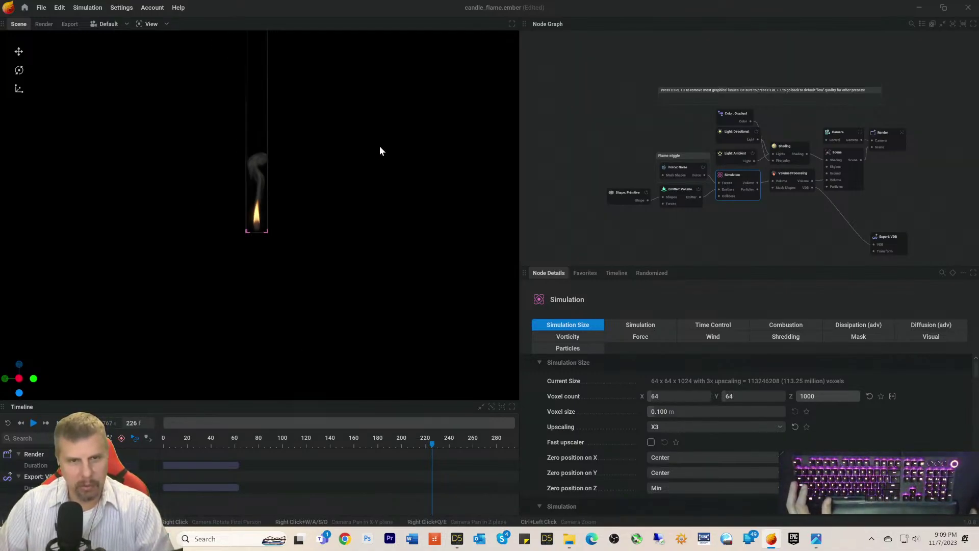
pyautogui.scroll(-2, 375, 150)
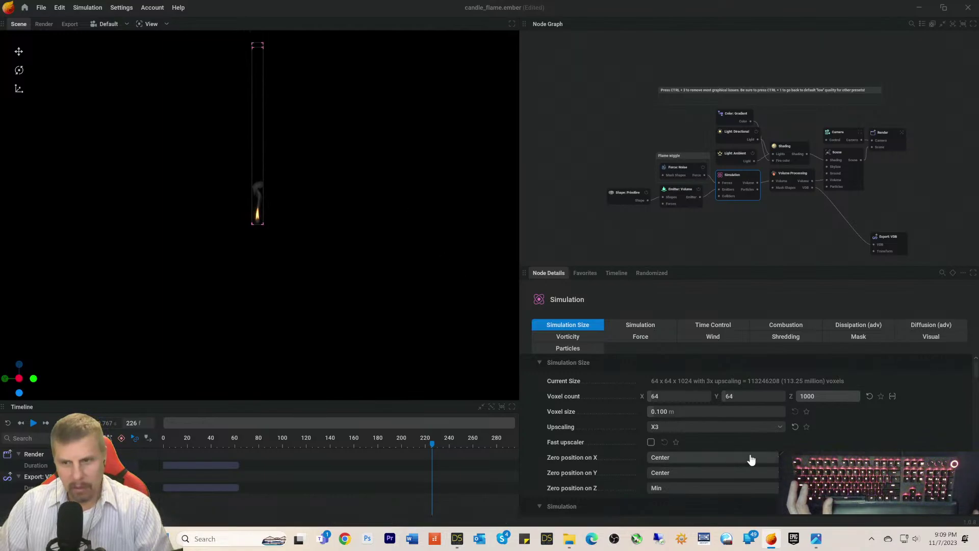
# Step: Set the Simulation node's Z voxel count to 400 and apply the new resolution
pyautogui.moveTo(830, 398); pyautogui.dragTo(815, 398)
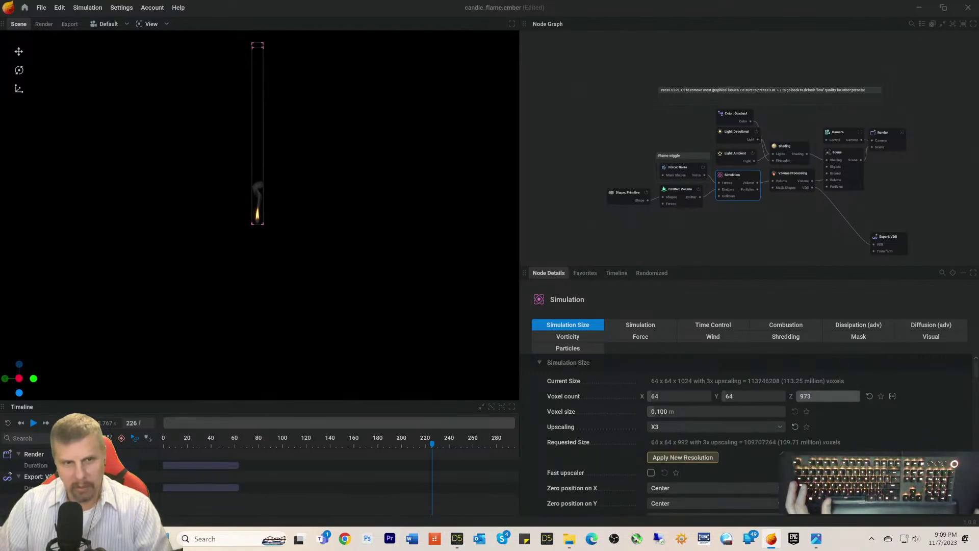
pyautogui.click(837, 399)
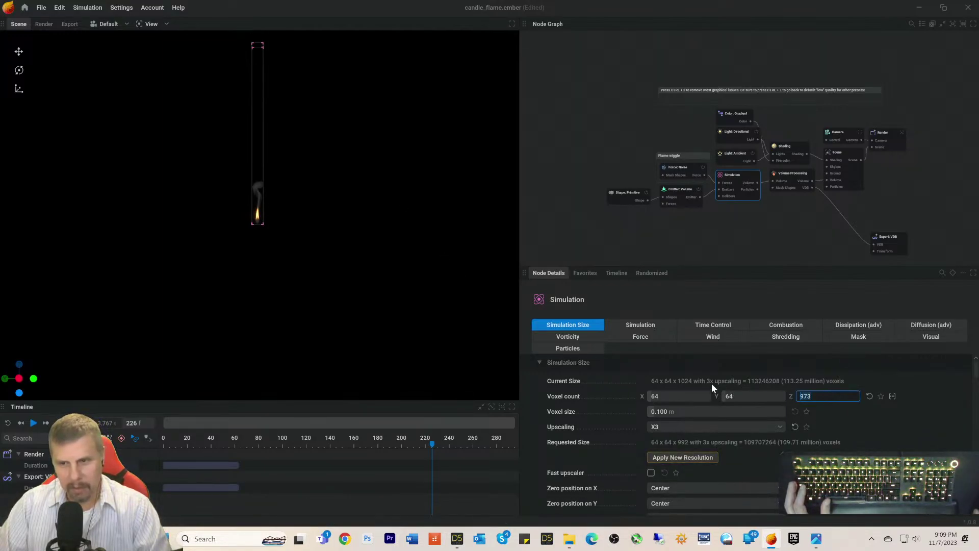
pyautogui.write('400')
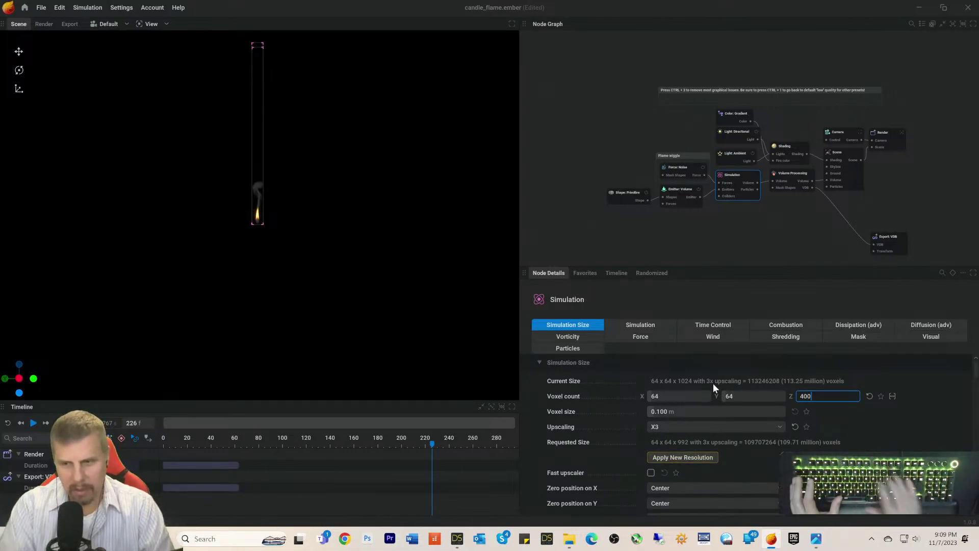
pyautogui.press('Return')
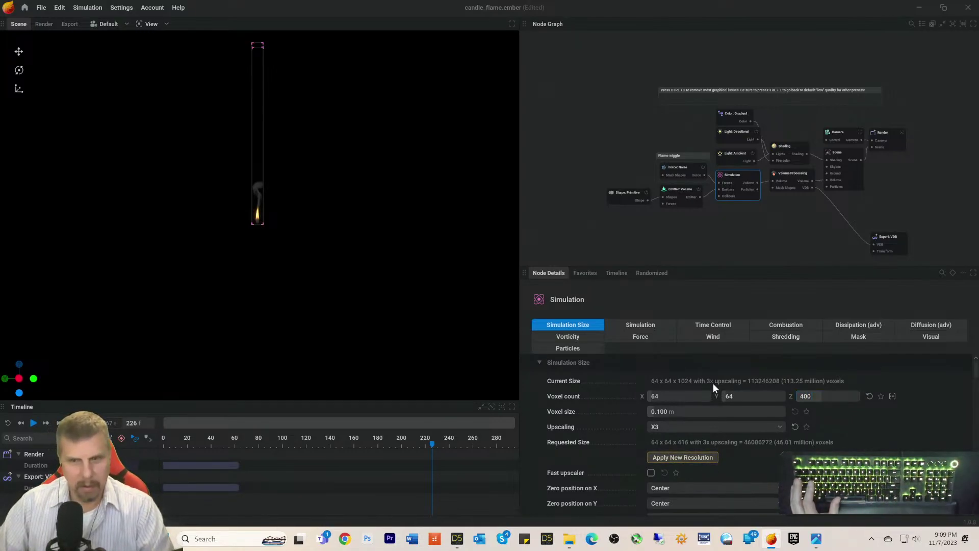
pyautogui.click(683, 458)
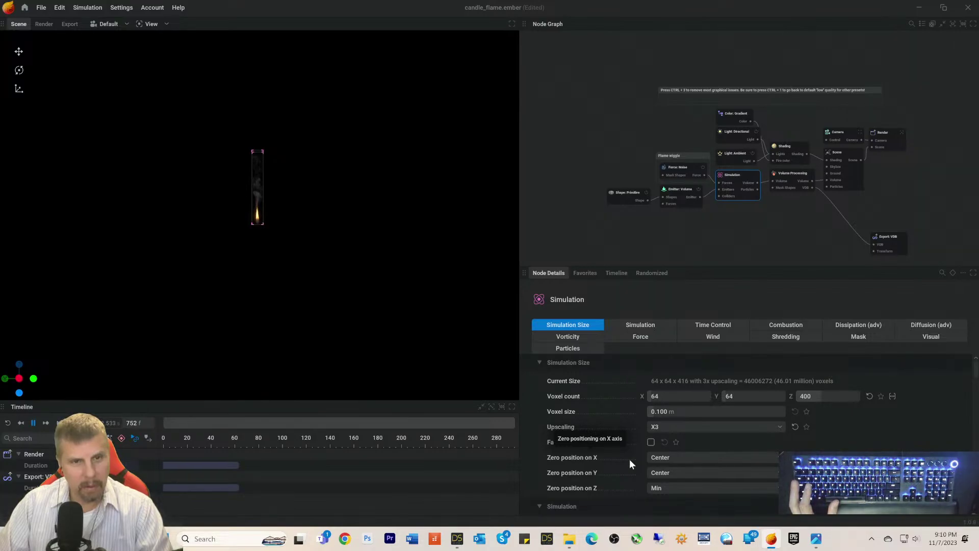
# Step: Set the simulation's X and Y voxel counts to 84 each and its upscaling to X2
pyautogui.doubleClick(672, 393)
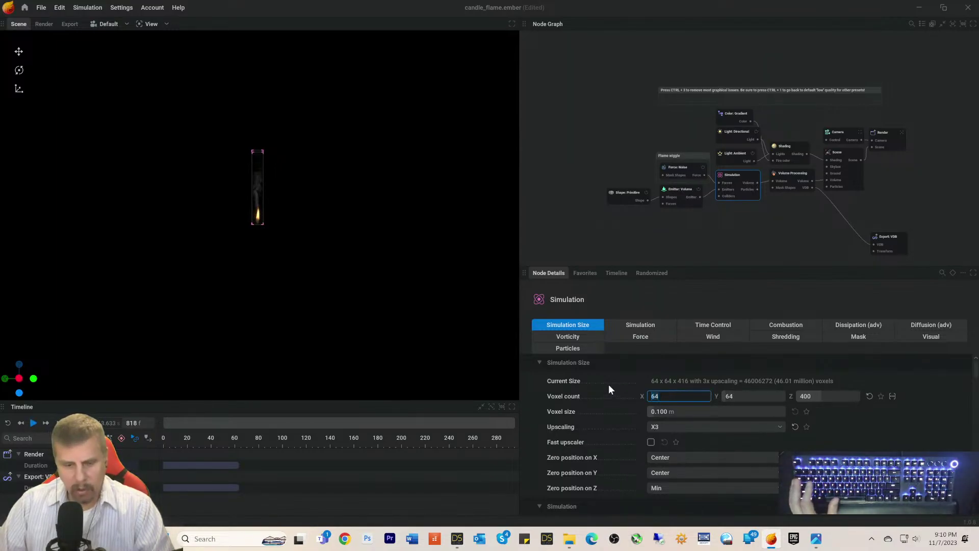
pyautogui.write('84')
pyautogui.press('Return')
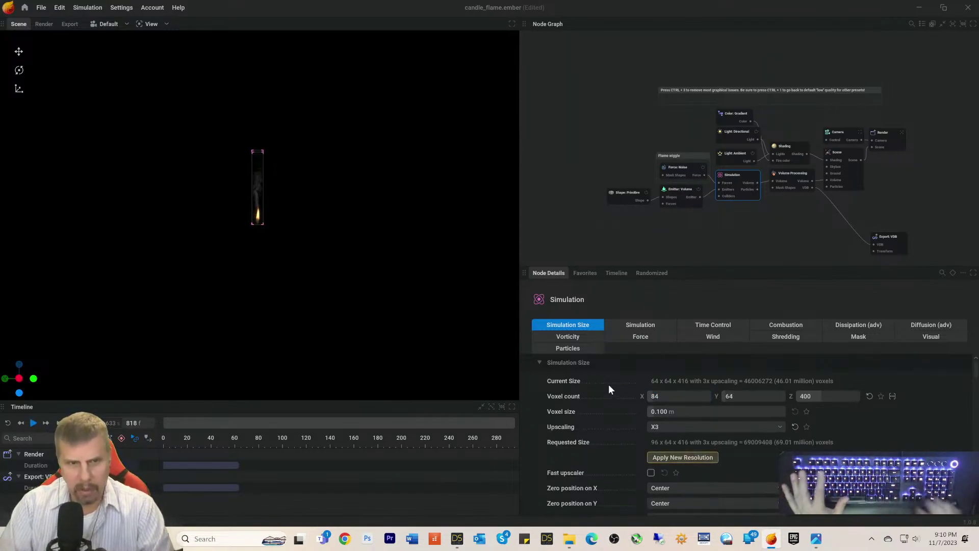
pyautogui.doubleClick(741, 396)
pyautogui.write('84')
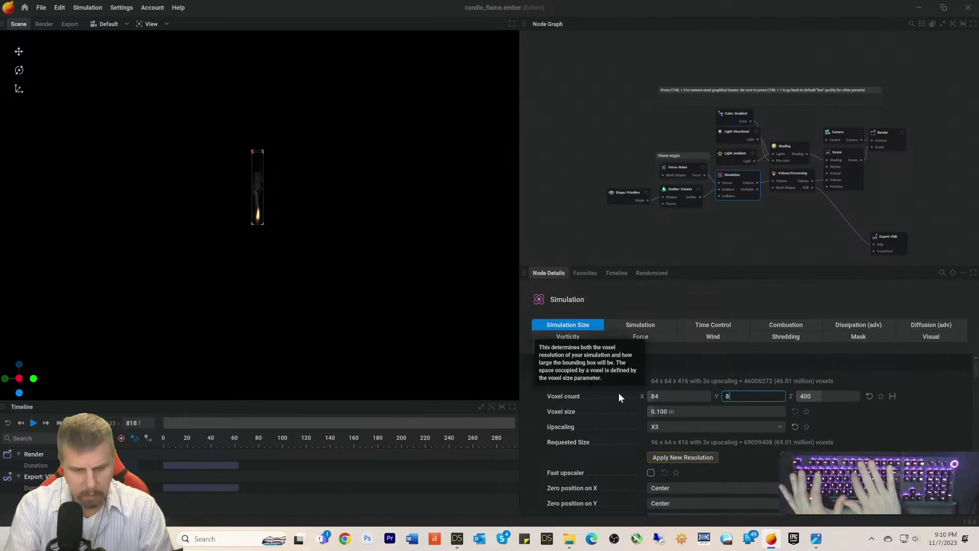
pyautogui.click(760, 429)
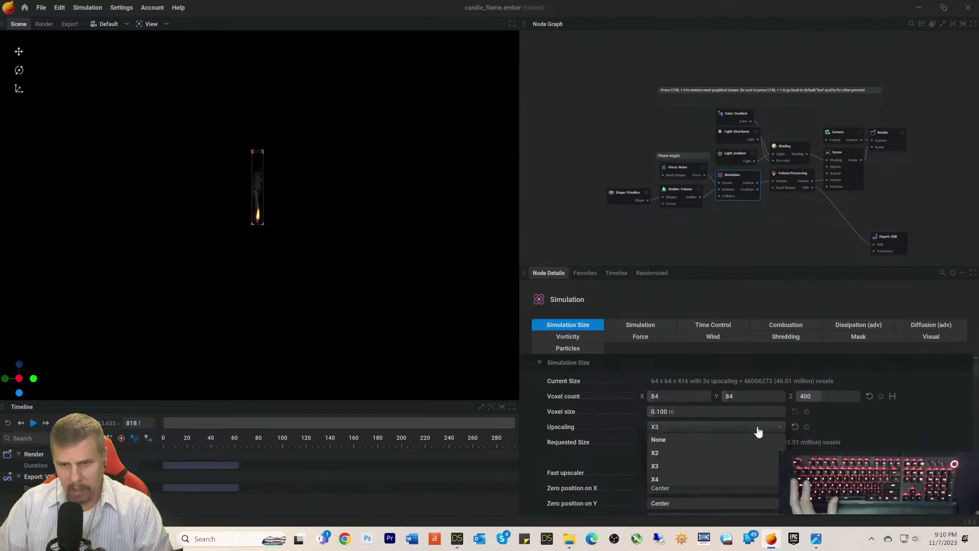
pyautogui.click(656, 453)
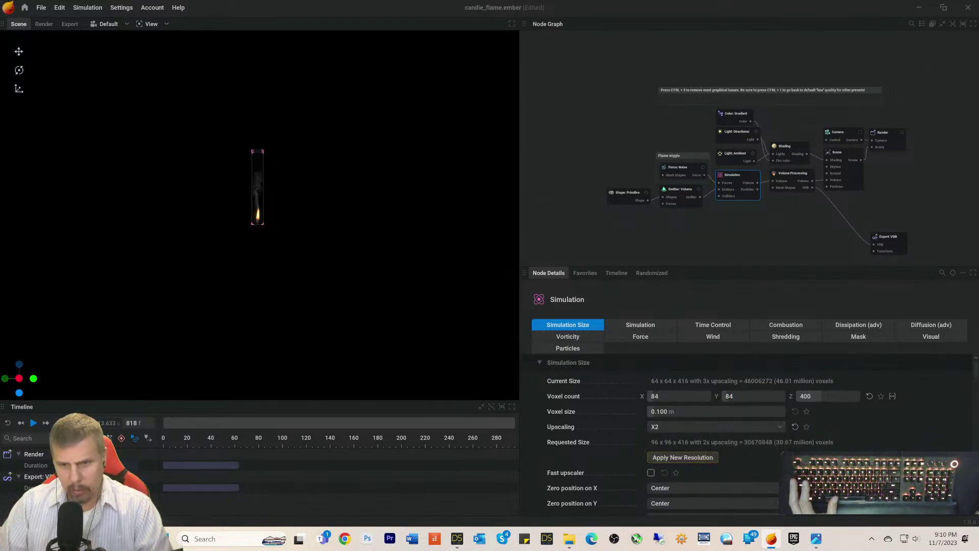
# Step: Set the simulation's Z voxel count to 500 and apply the new resolution
pyautogui.click(831, 395)
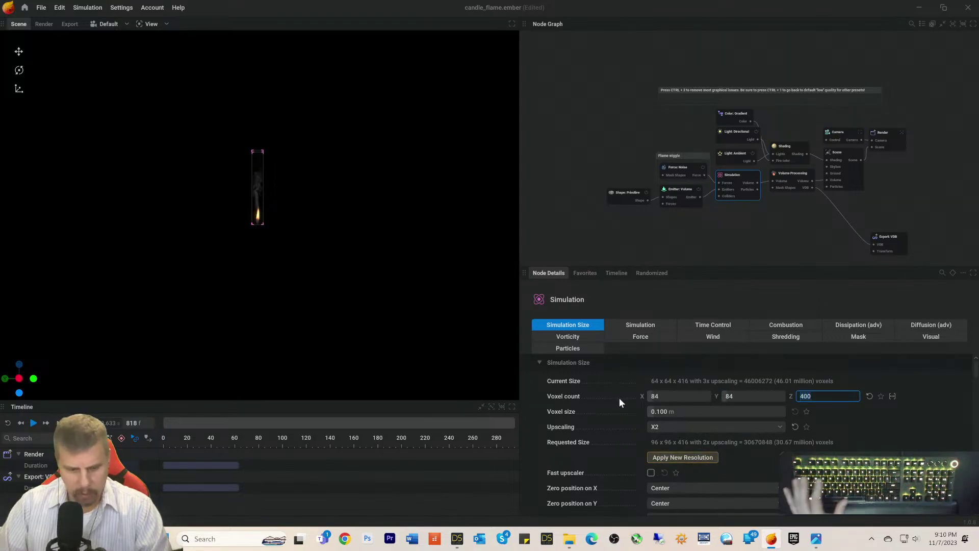
pyautogui.write('500')
pyautogui.press('Return')
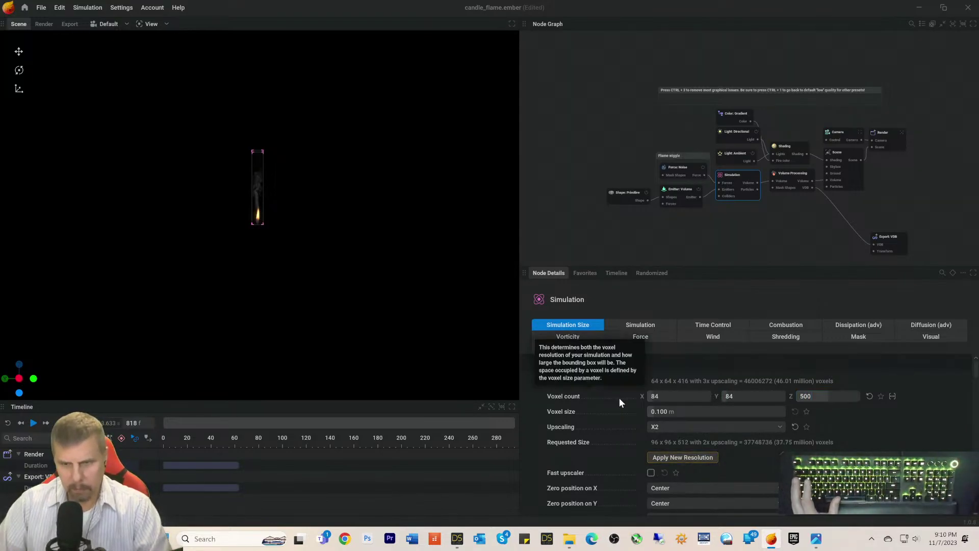
pyautogui.click(694, 458)
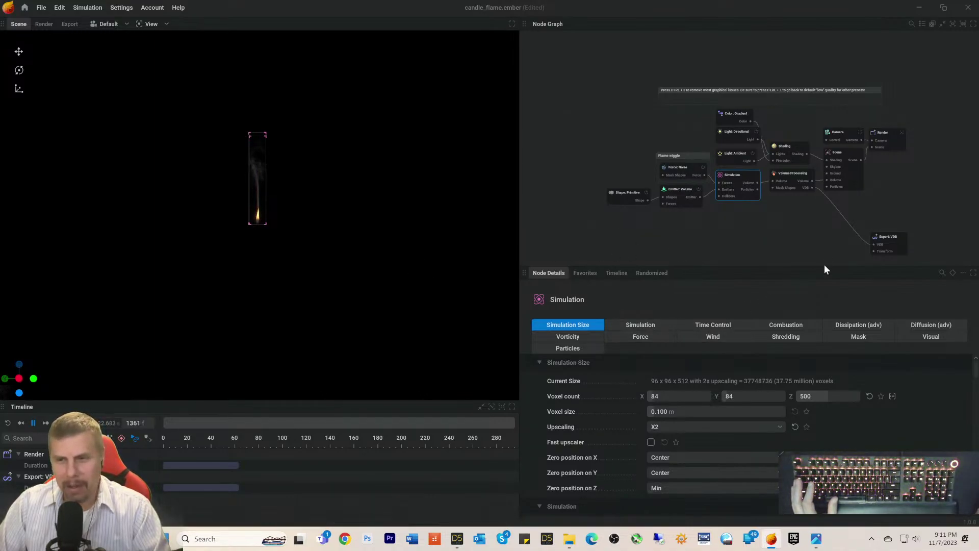
# Step: Start choosing the Export: VDB node's directory and browse to the 1AEmberGen folder inside My Original DAZ PNG
pyautogui.click(891, 248)
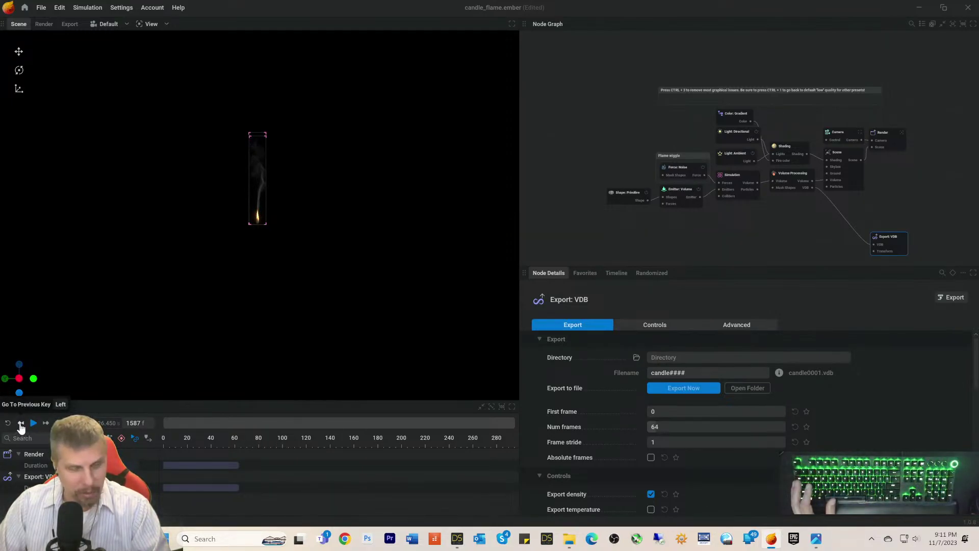
pyautogui.click(636, 359)
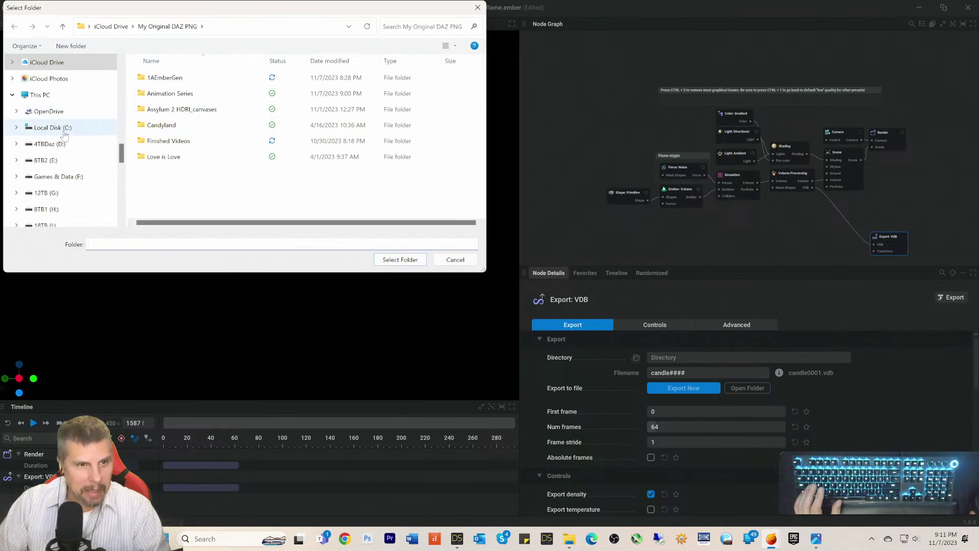
pyautogui.scroll(3, 60, 125)
pyautogui.scroll(5, 61, 128)
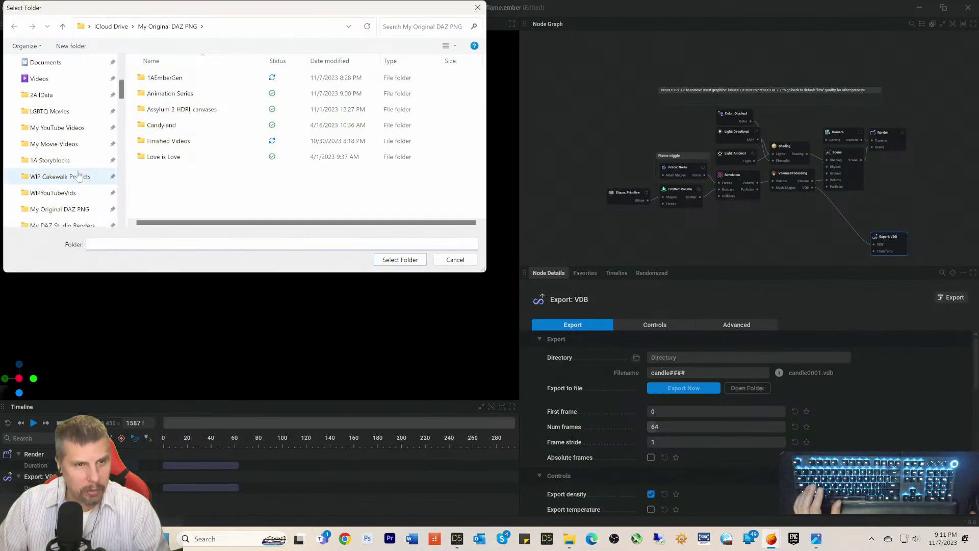
pyautogui.scroll(-1, 71, 199)
pyautogui.click(72, 193)
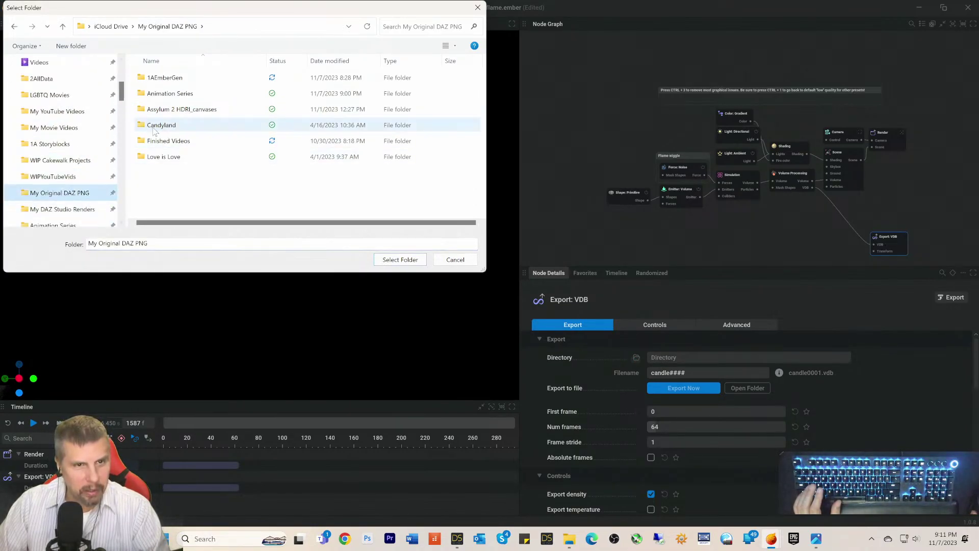
pyautogui.doubleClick(166, 78)
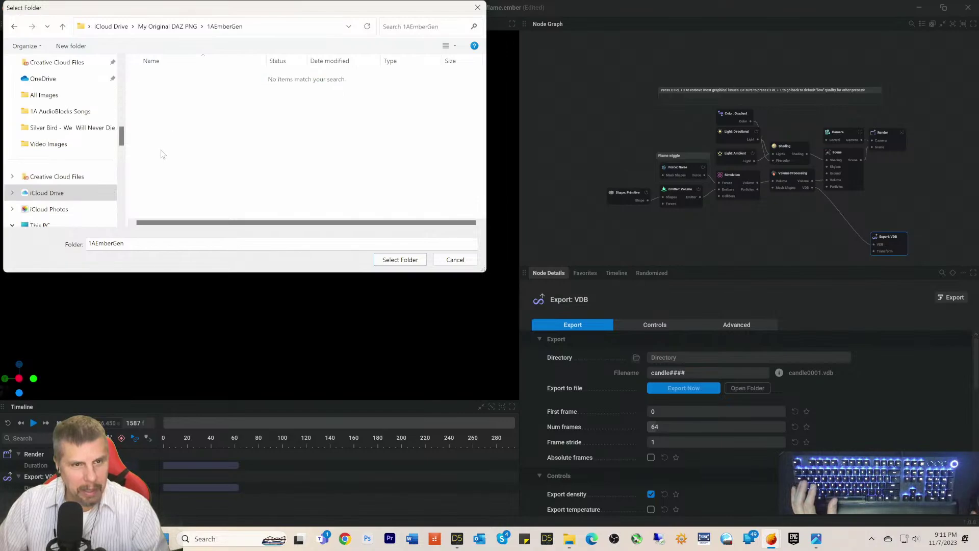
# Step: Create a folder named "Candle flame and smoke" inside 1AEmberGen and select it as the VDB export directory
pyautogui.click(78, 46)
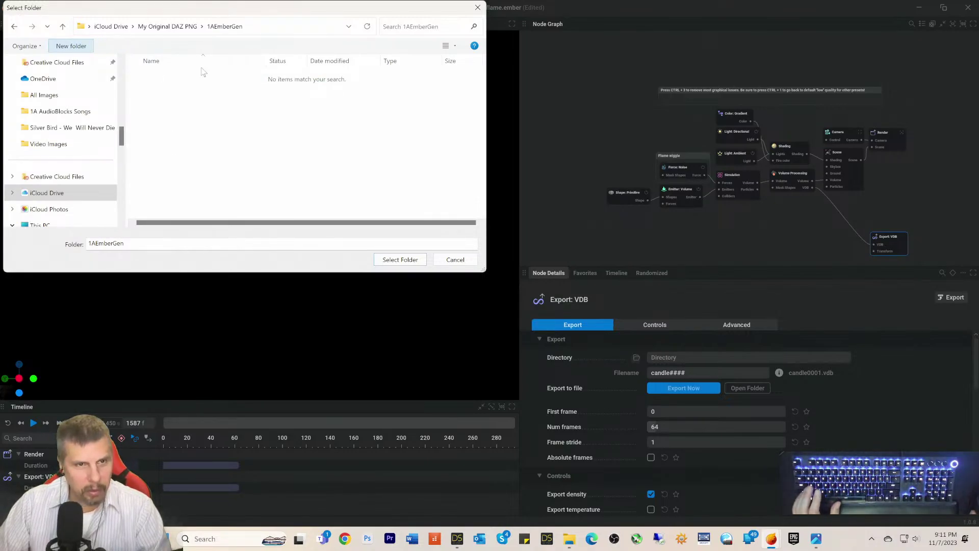
pyautogui.write('C')
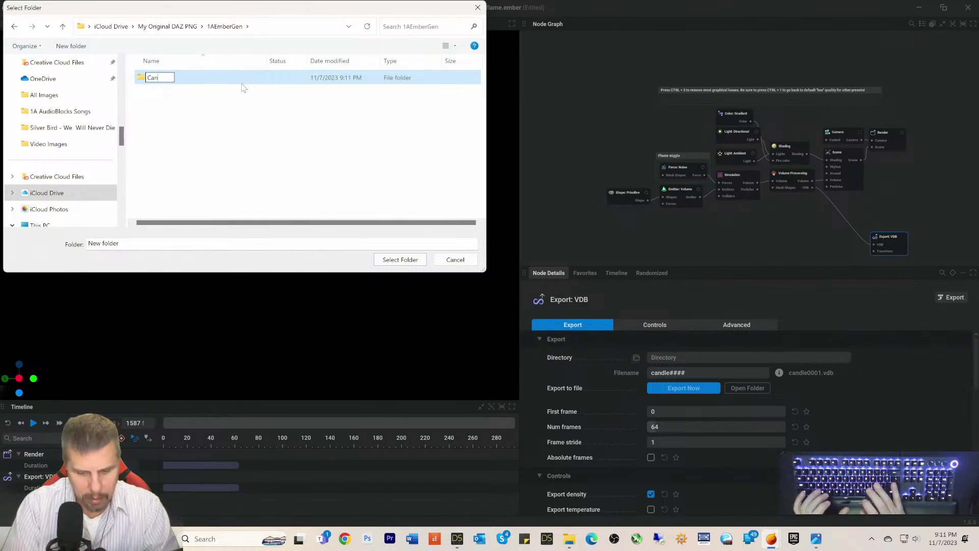
pyautogui.write('andle ')
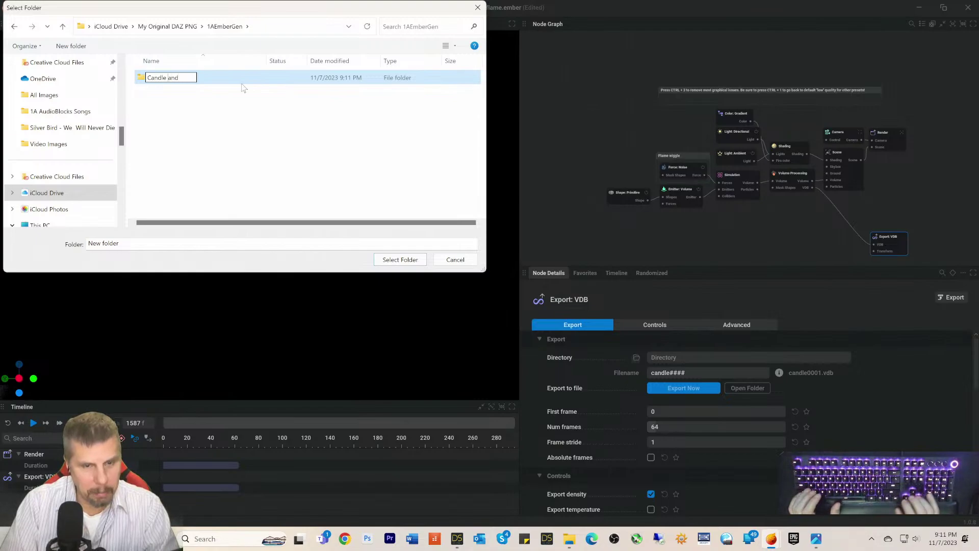
pyautogui.write('flame a')
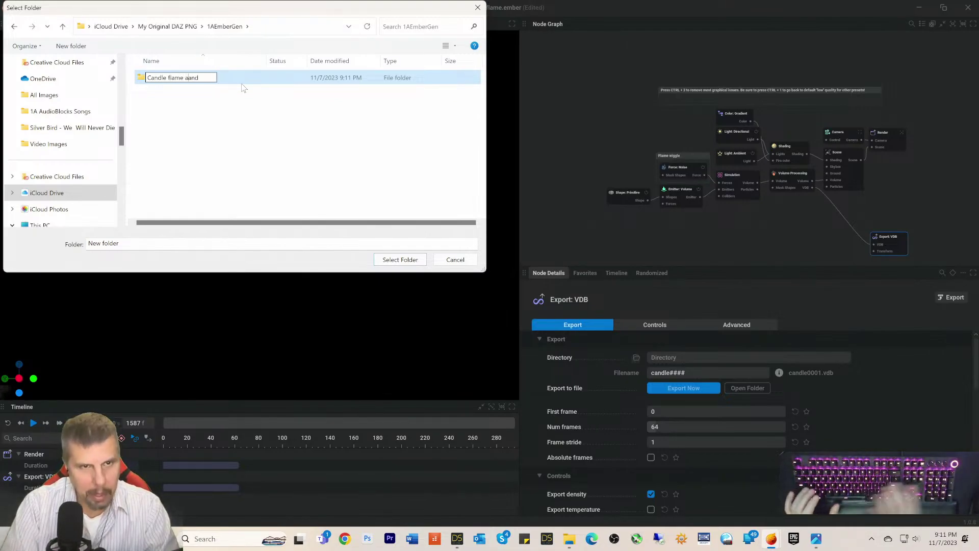
pyautogui.press('Delete')
pyautogui.press('Right')
pyautogui.press('Right')
pyautogui.press('Right')
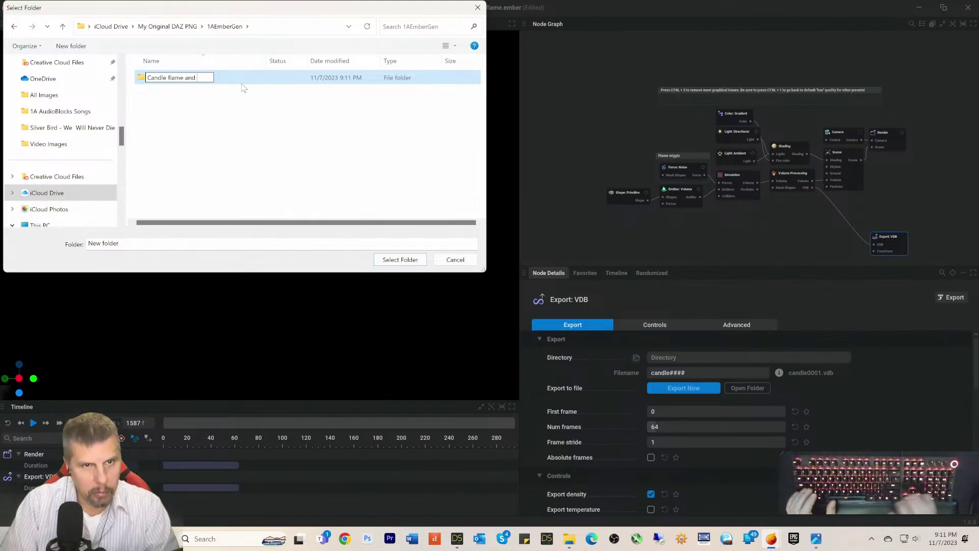
pyautogui.write('smoke')
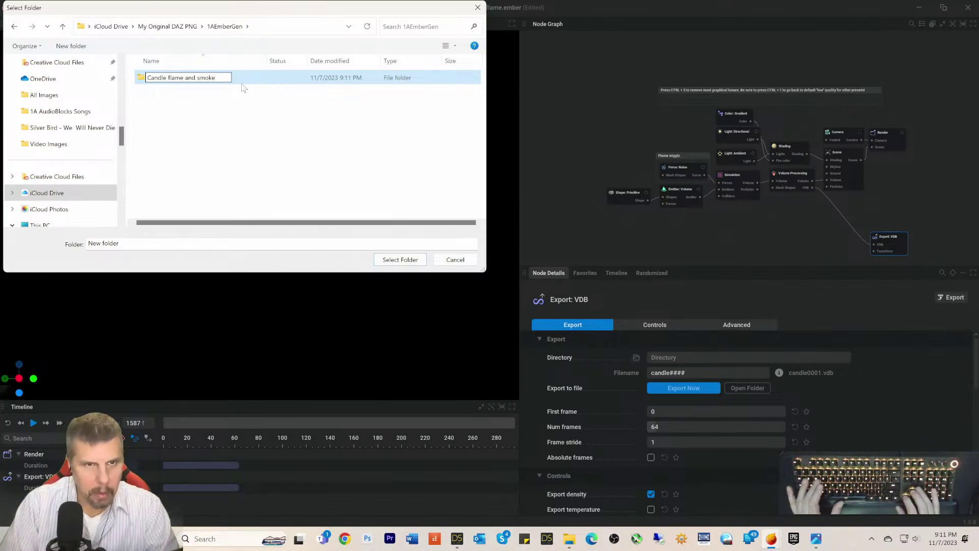
pyautogui.press('Return')
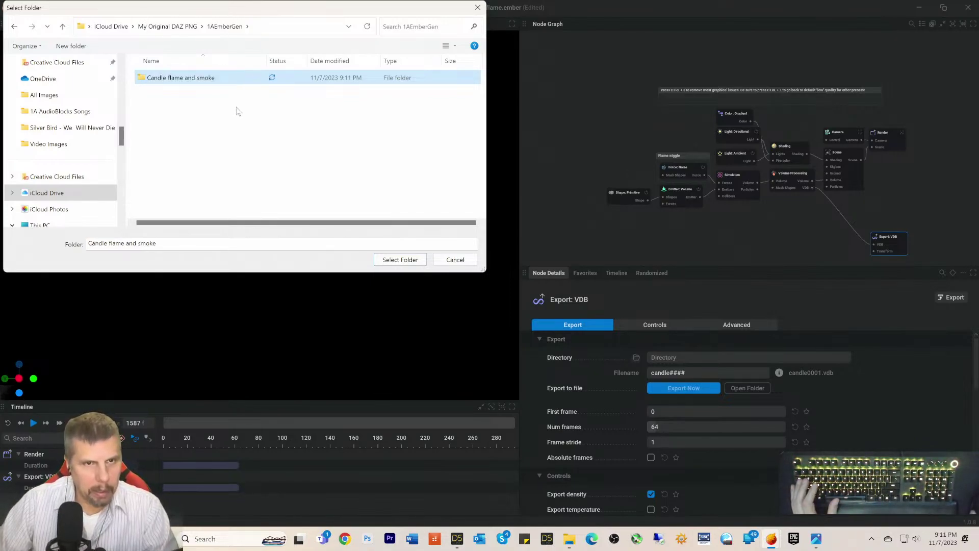
pyautogui.doubleClick(148, 79)
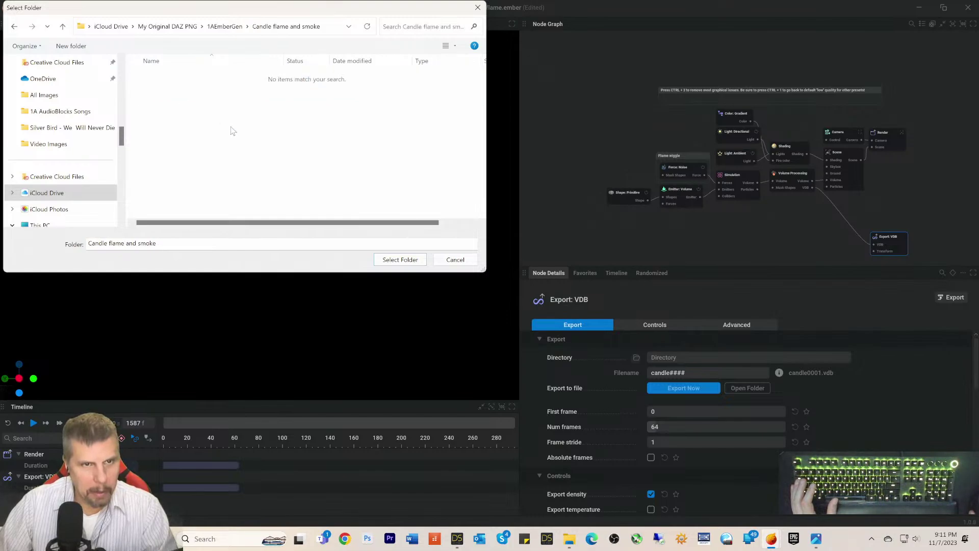
pyautogui.click(401, 259)
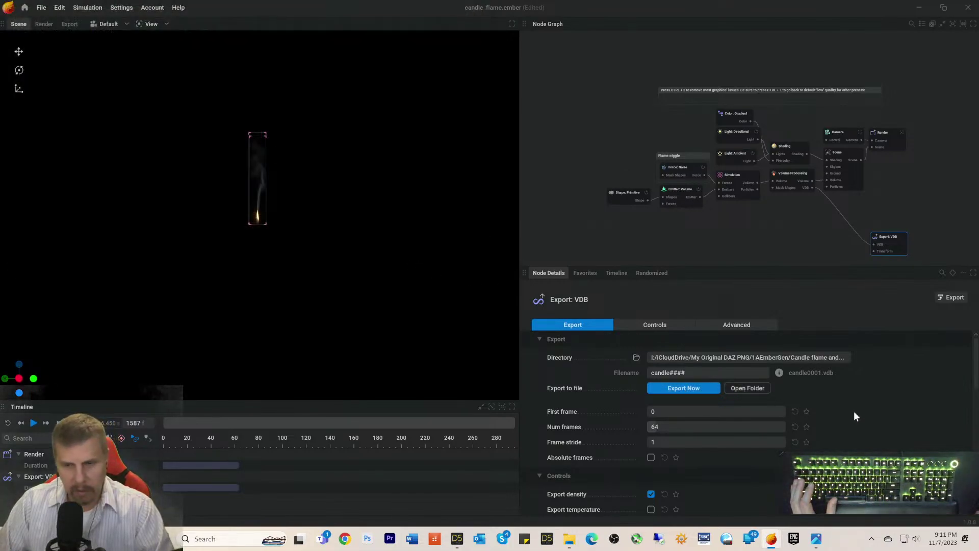
# Step: Set the timeline durations of both the VDB export and the render to 500 frames
pyautogui.scroll(-1, 858, 372)
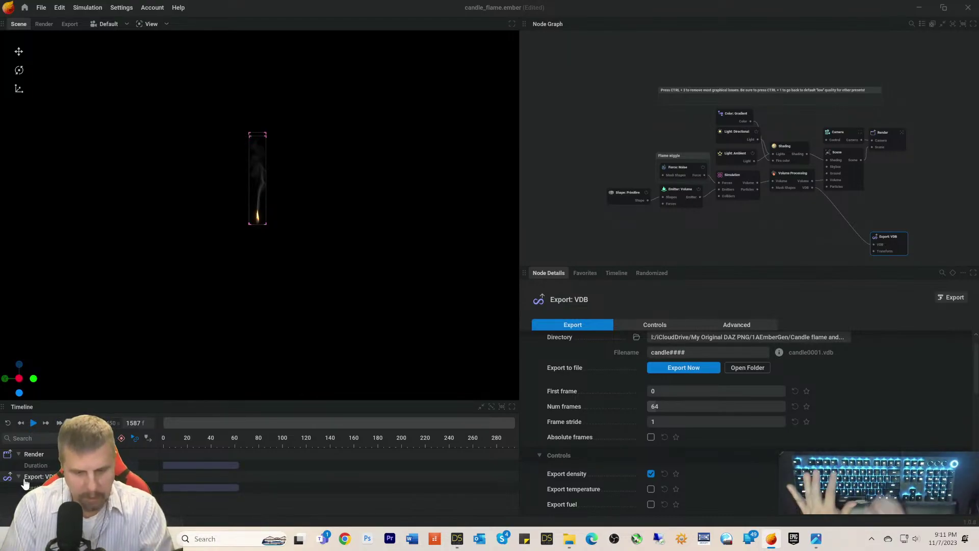
pyautogui.write('500')
pyautogui.press('Return')
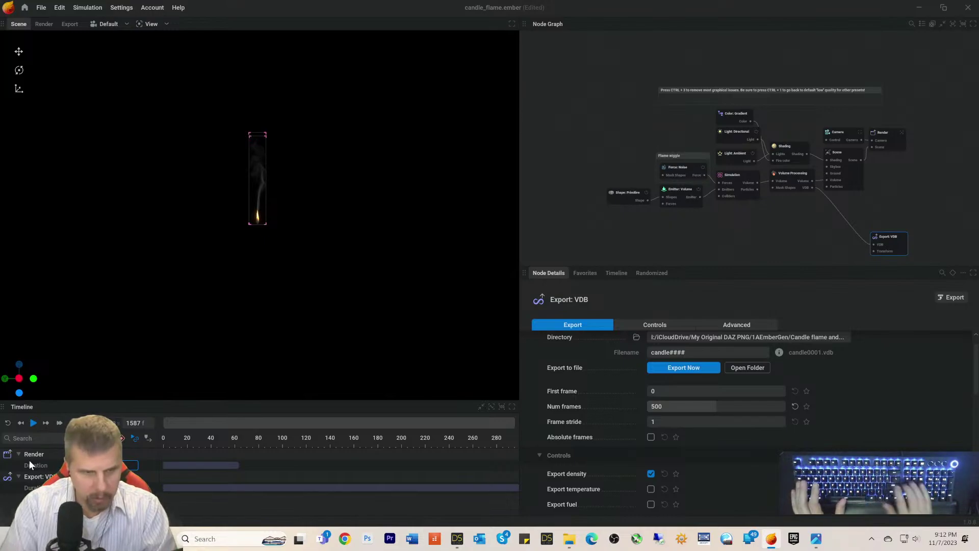
pyautogui.press('Return')
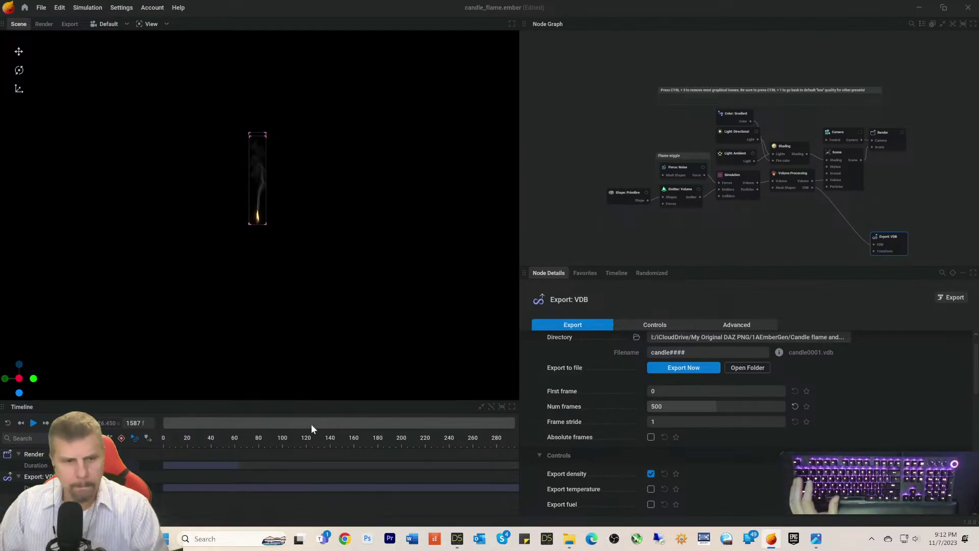
# Step: Reset the simulation to frame 0 and review the end of the render and export ranges on the timeline
pyautogui.doubleClick(145, 424)
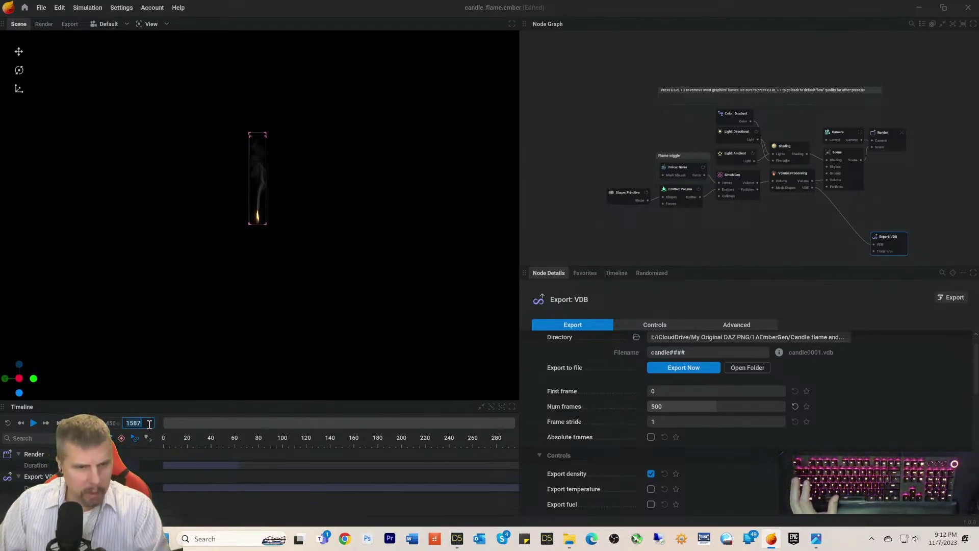
pyautogui.click(12, 424)
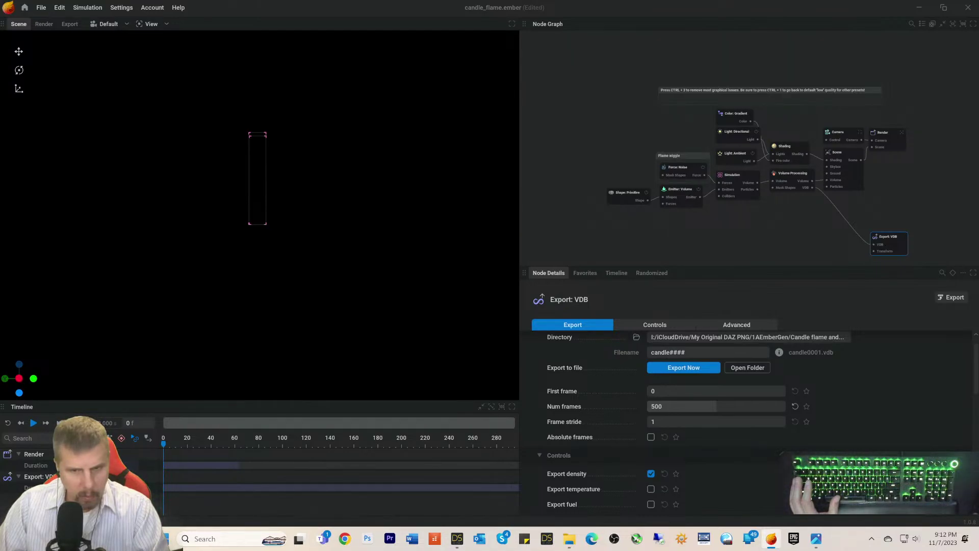
pyautogui.moveTo(511, 429)
pyautogui.mouseDown(button='middle')
pyautogui.moveTo(0, 429)
pyautogui.moveTo(510, 429)
pyautogui.mouseUp(button='middle')
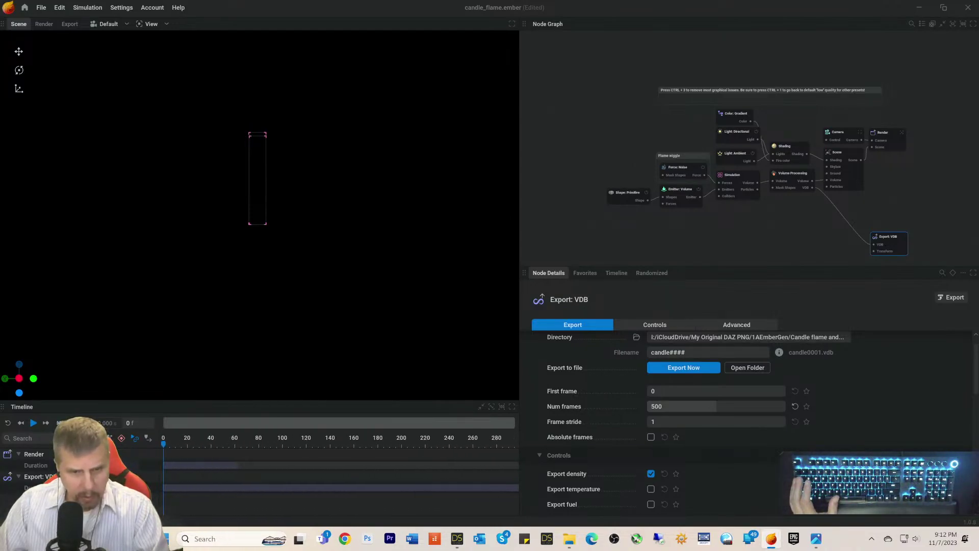
pyautogui.moveTo(319, 424); pyautogui.dragTo(478, 423)
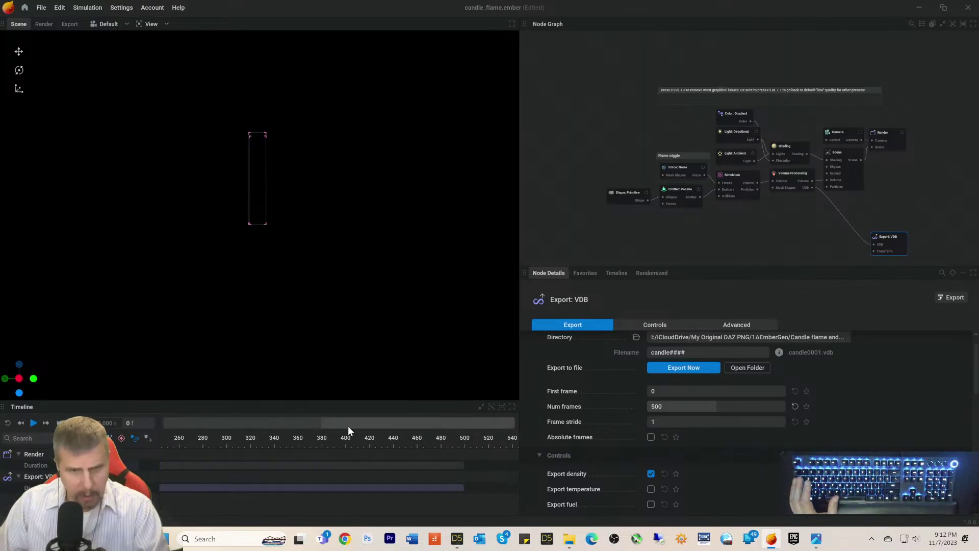
pyautogui.moveTo(347, 423); pyautogui.dragTo(178, 423)
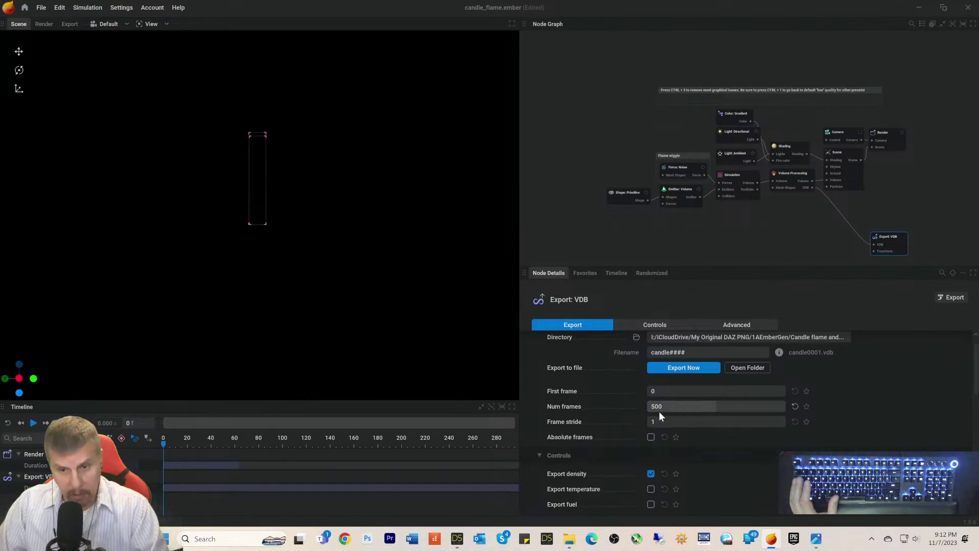
# Step: Set the coordinate system of the VDB export to Y Up Right Handed
pyautogui.scroll(-5, 874, 410)
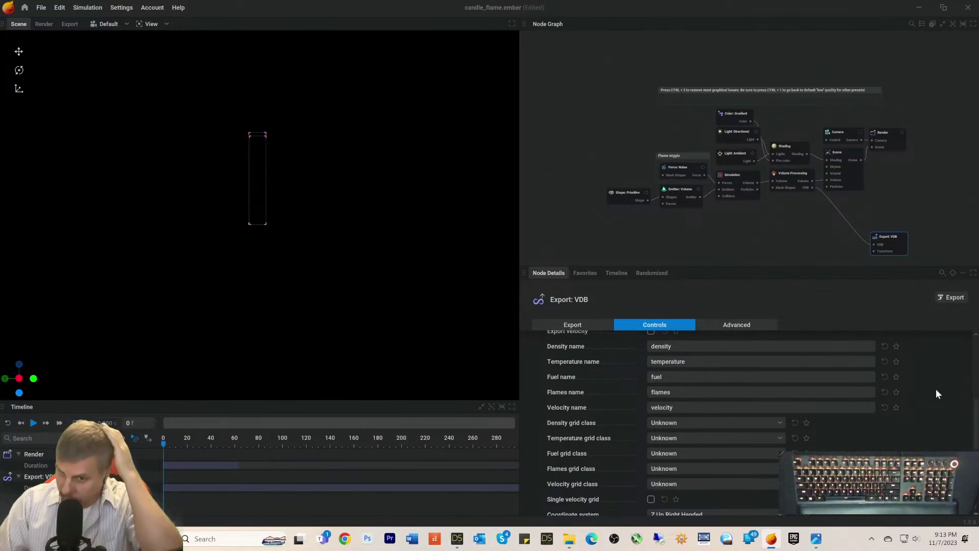
pyautogui.scroll(-2, 936, 389)
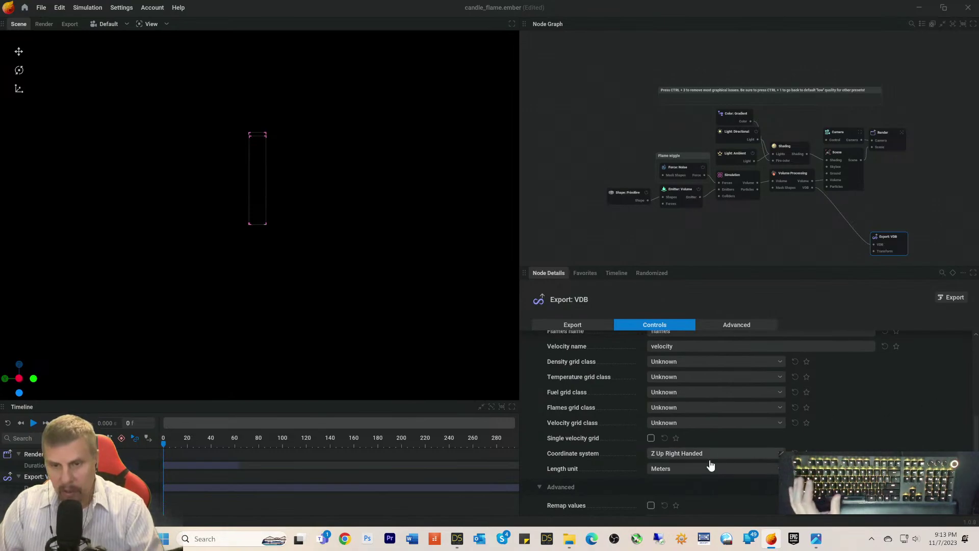
pyautogui.click(672, 458)
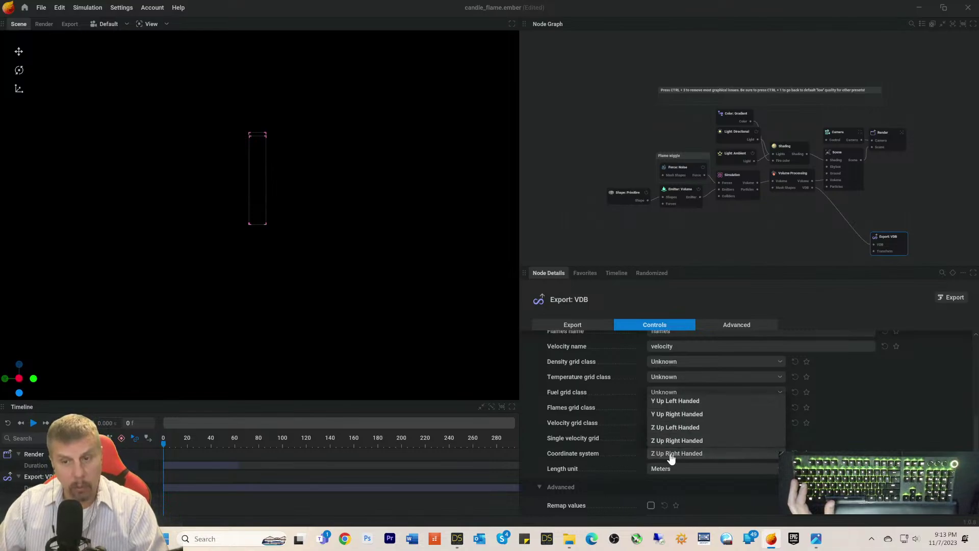
pyautogui.click(668, 414)
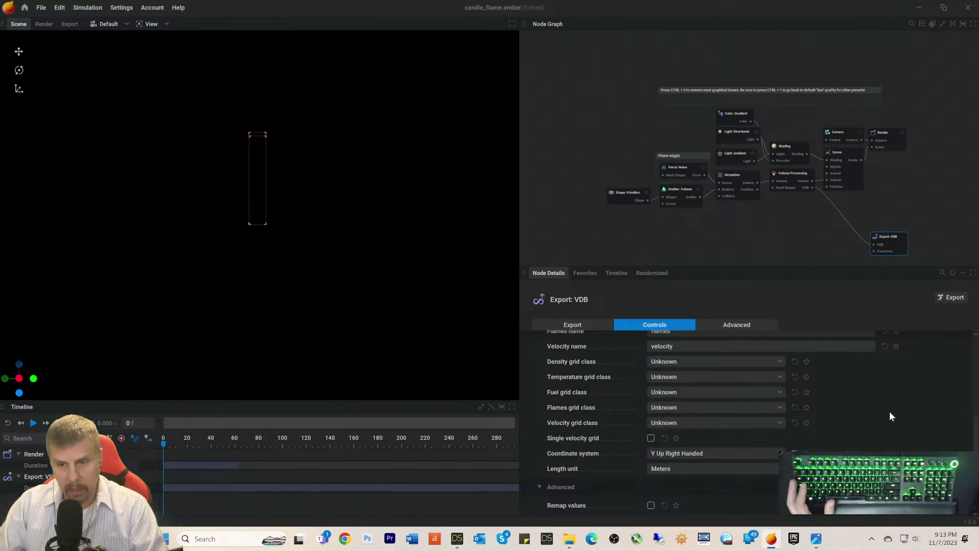
# Step: Review the VDB export's channel, directory and frame settings and start exporting the sequence to file
pyautogui.scroll(5, 897, 408)
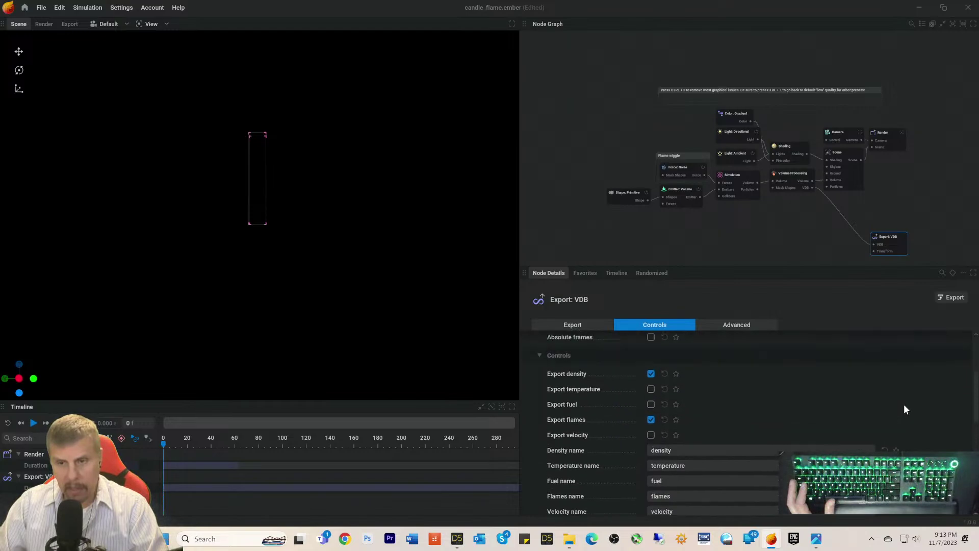
pyautogui.scroll(3, 904, 404)
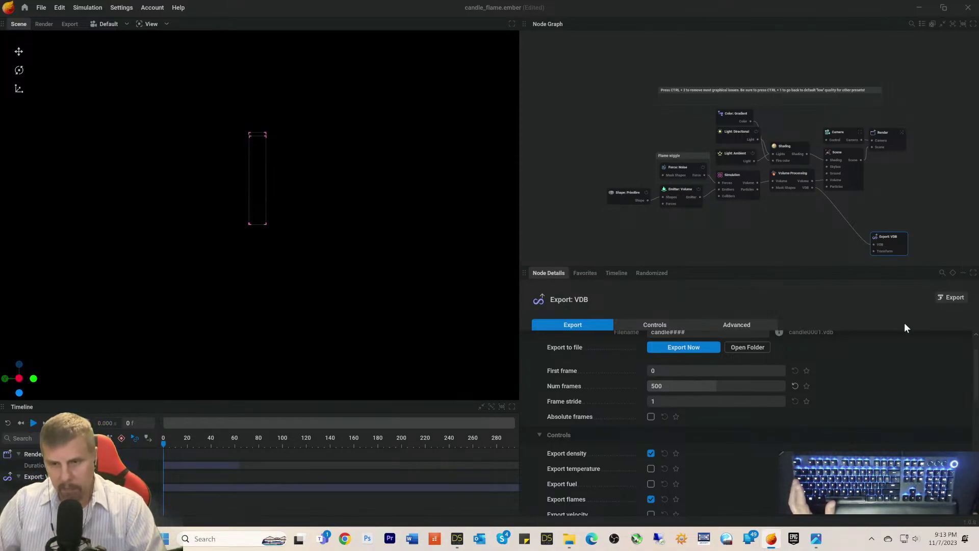
pyautogui.scroll(1, 900, 352)
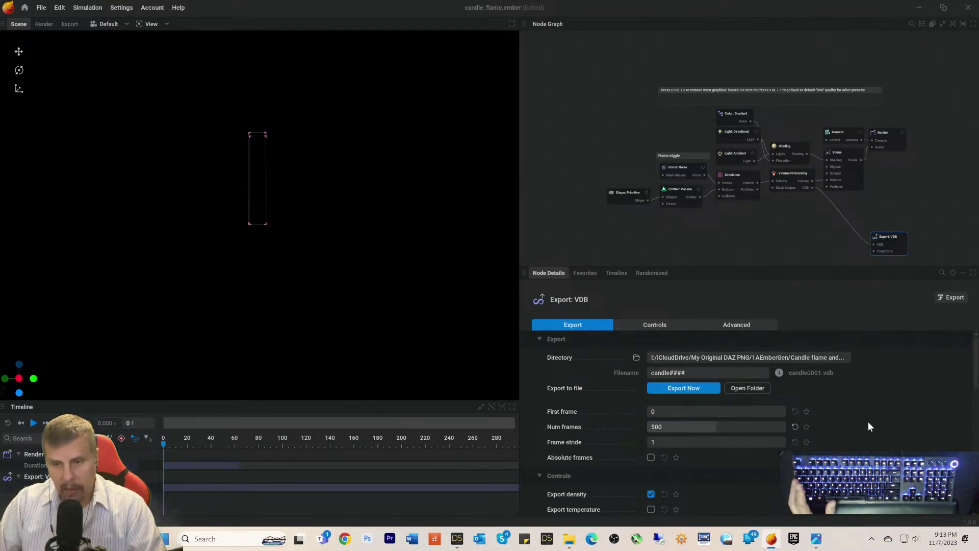
pyautogui.scroll(-1, 868, 423)
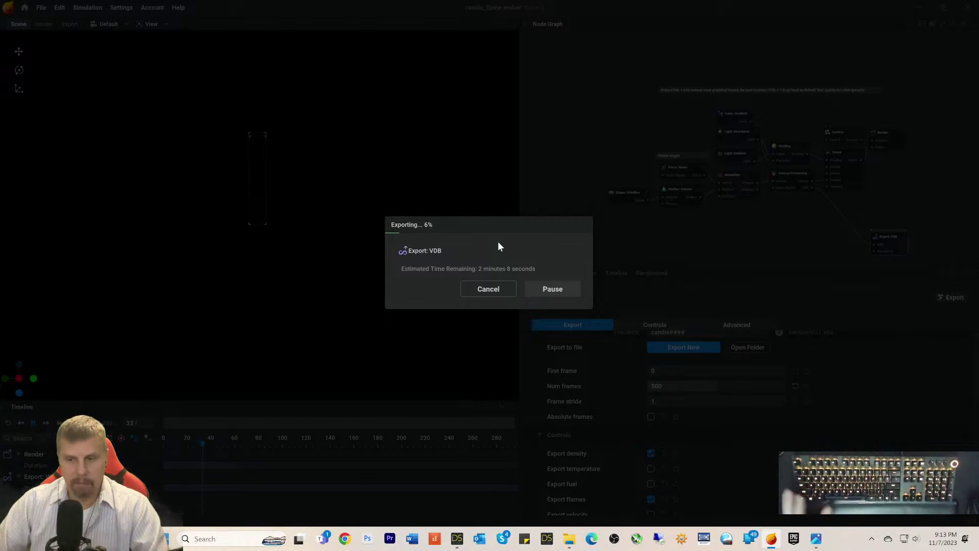
# Step: Switch to File Explorer's Animated Flame folder and open the rendered frame Animated Flame067.png for viewing
pyautogui.moveTo(460, 541)
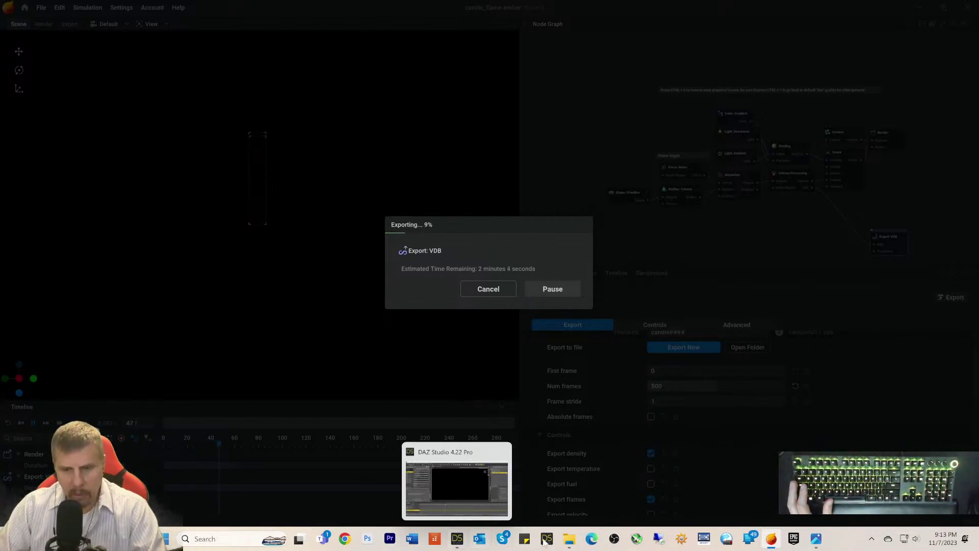
pyautogui.moveTo(567, 542)
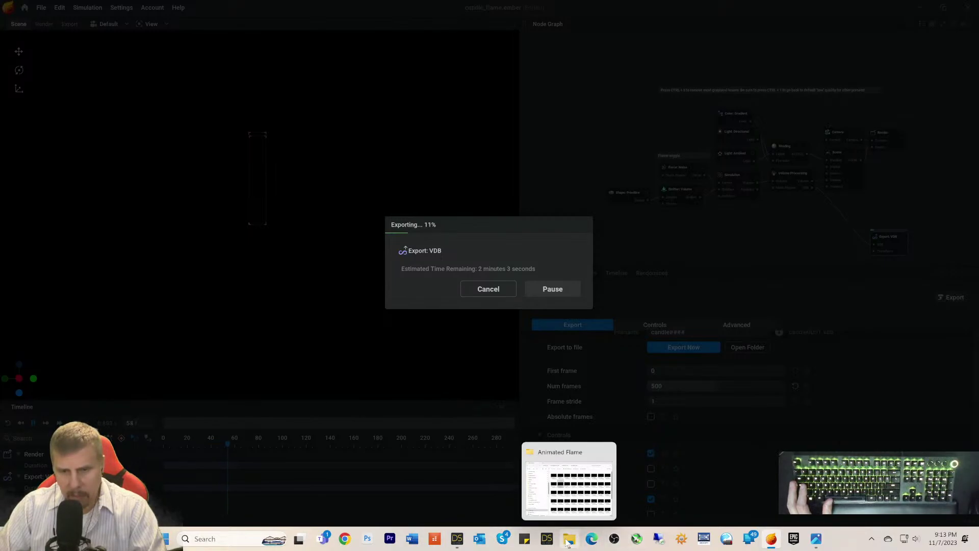
pyautogui.click(568, 508)
pyautogui.scroll(-3, 658, 413)
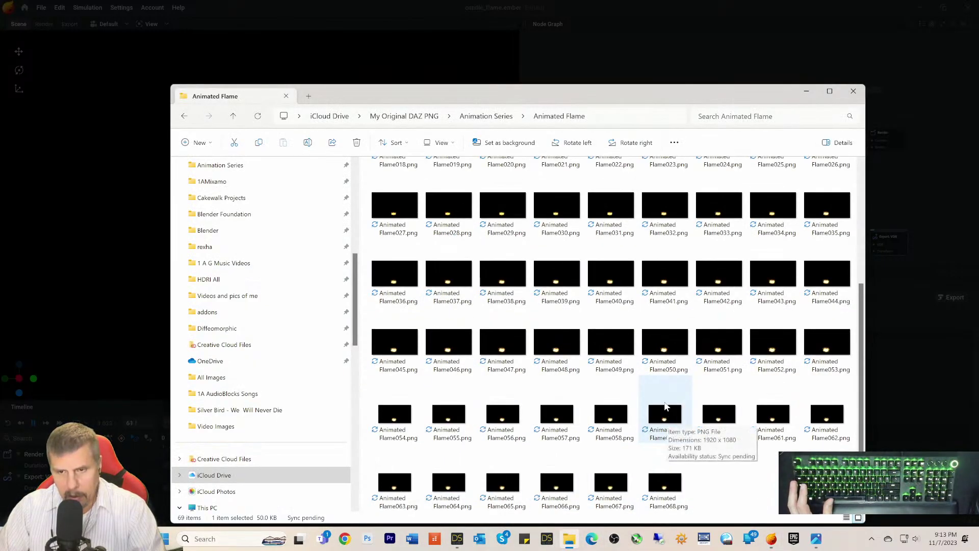
pyautogui.click(619, 499)
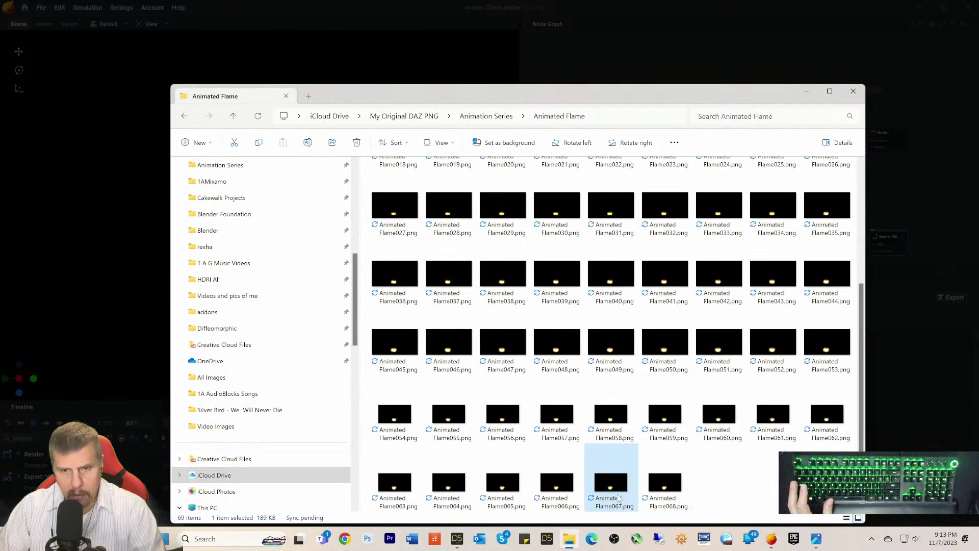
pyautogui.doubleClick(613, 489)
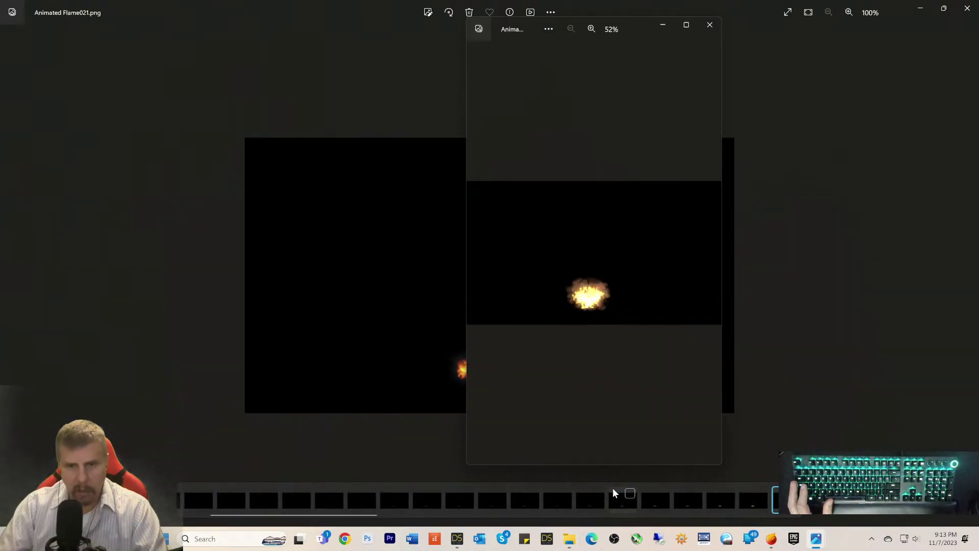
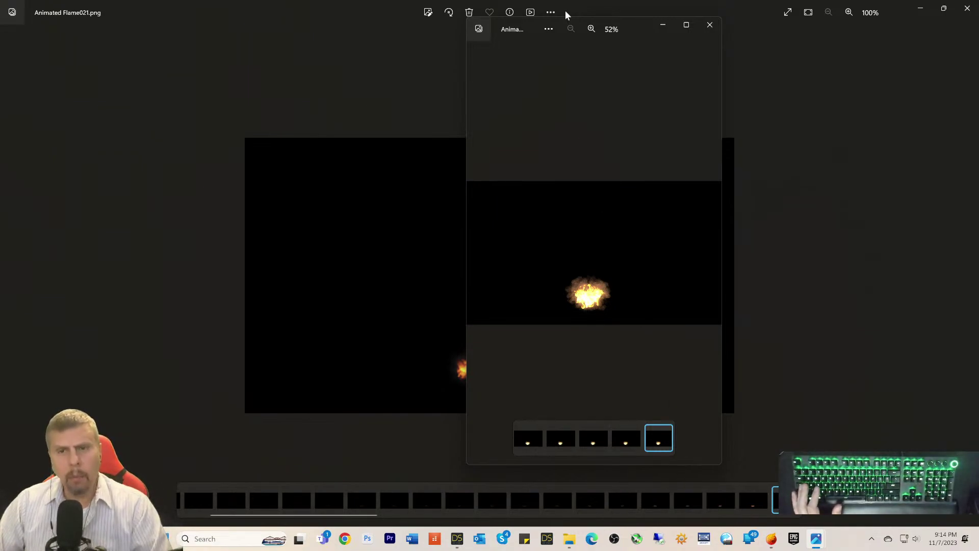
# Step: Dismiss the image window showing Animated Flame021.png and maximize the one showing the latest rendered flame frame
pyautogui.click(134, 304)
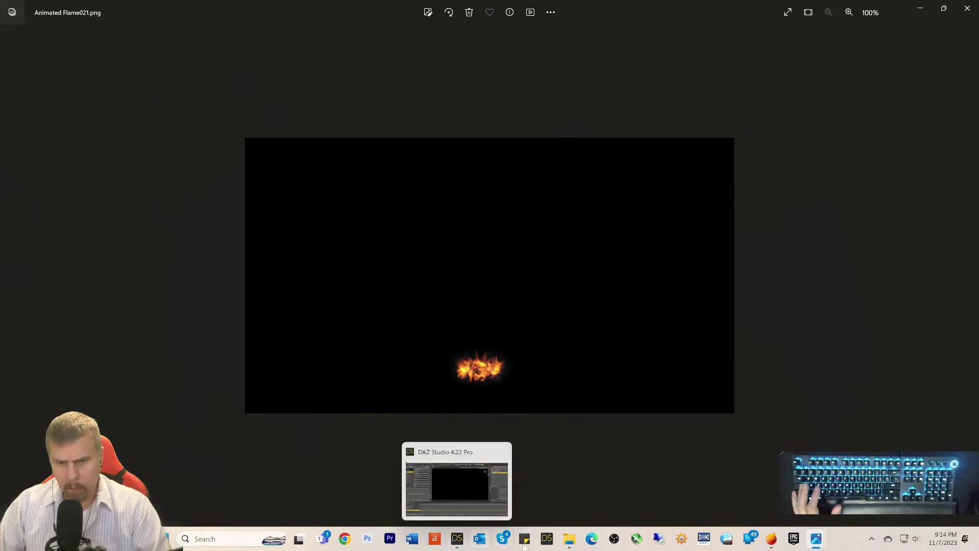
pyautogui.moveTo(570, 546)
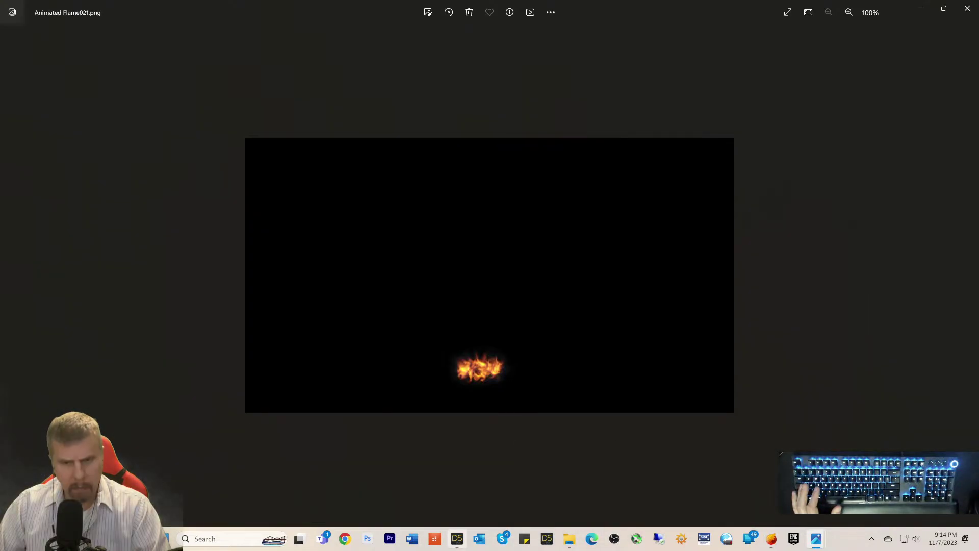
pyautogui.moveTo(457, 538)
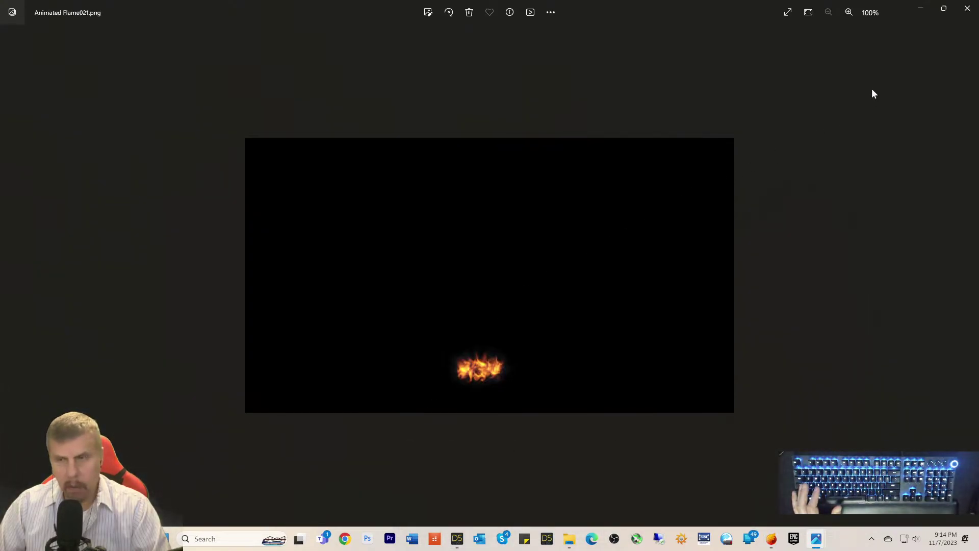
pyautogui.click(961, 13)
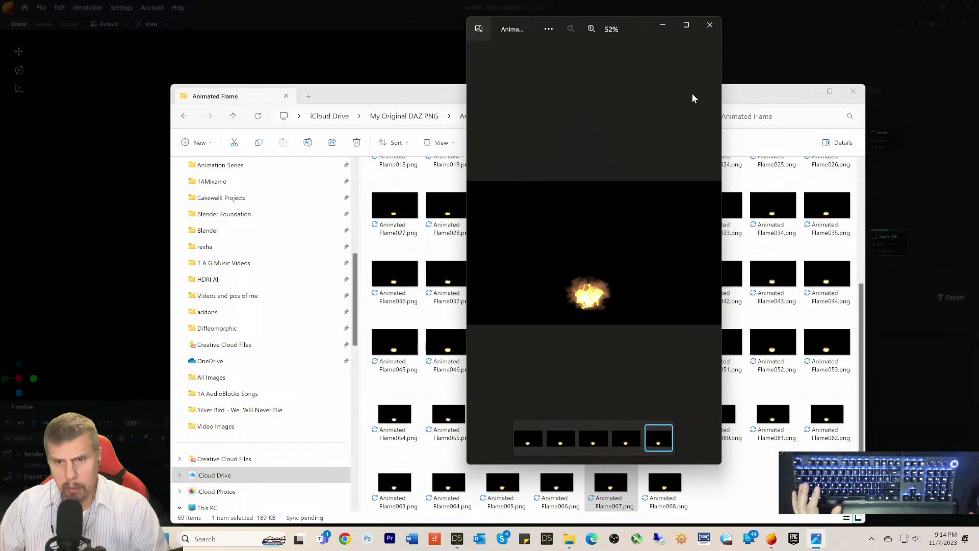
pyautogui.click(686, 25)
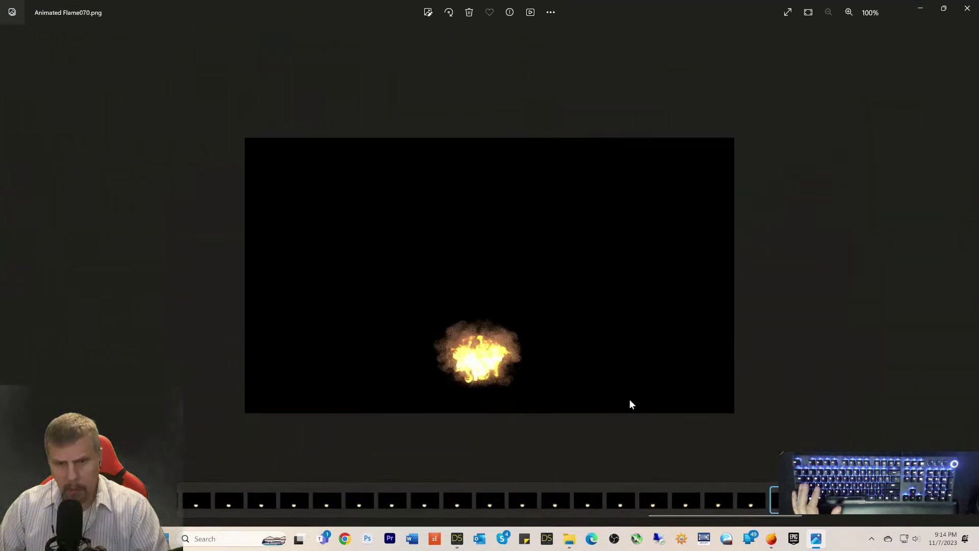
# Step: Step back and forth through the latest rendered frames, between Animated Flame058 and Animated Flame070, to examine how the flame changes
pyautogui.click(759, 504)
pyautogui.press('Left')
pyautogui.press('Left')
pyautogui.press('Left')
pyautogui.press('Left')
pyautogui.press('Left')
pyautogui.press('Left')
pyautogui.press('Left')
pyautogui.press('Left')
pyautogui.press('Left')
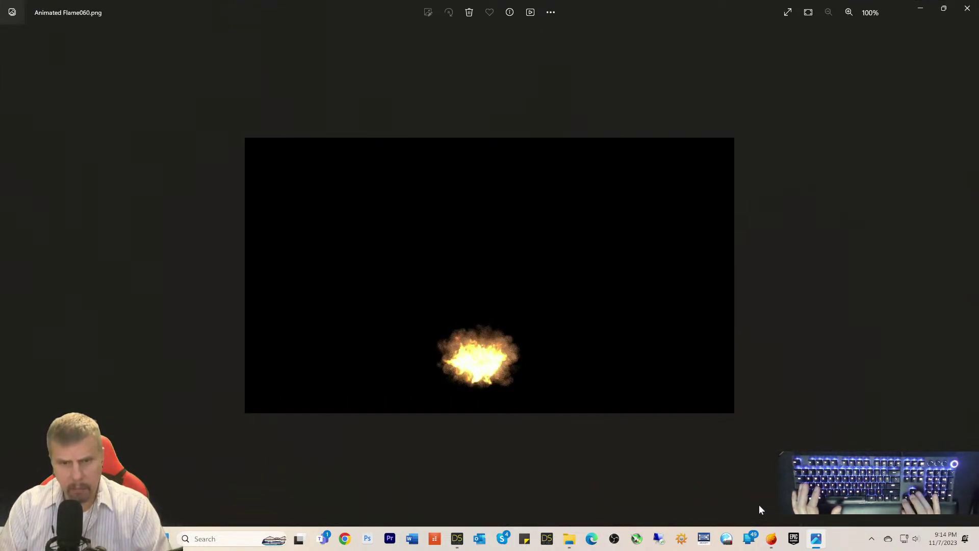
pyautogui.press('Right')
pyautogui.press('Right')
pyautogui.press('Right')
pyautogui.press('Right')
pyautogui.press('Right')
pyautogui.press('Right')
pyautogui.press('Right')
pyautogui.press('Right')
pyautogui.press('Right')
pyautogui.press('Right')
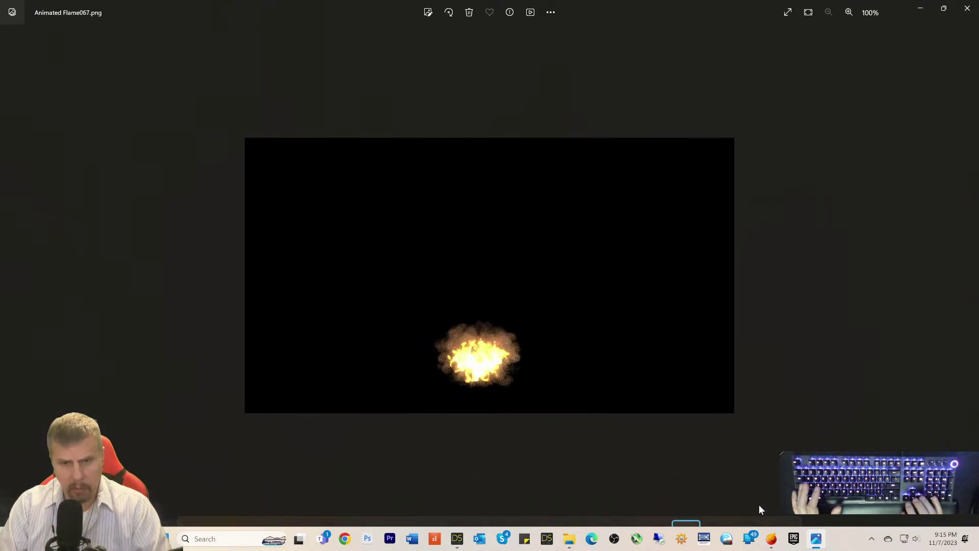
pyautogui.press('Left')
pyautogui.press('Left')
pyautogui.press('Left')
pyautogui.press('Left')
pyautogui.press('Left')
pyautogui.press('Left')
pyautogui.press('Left')
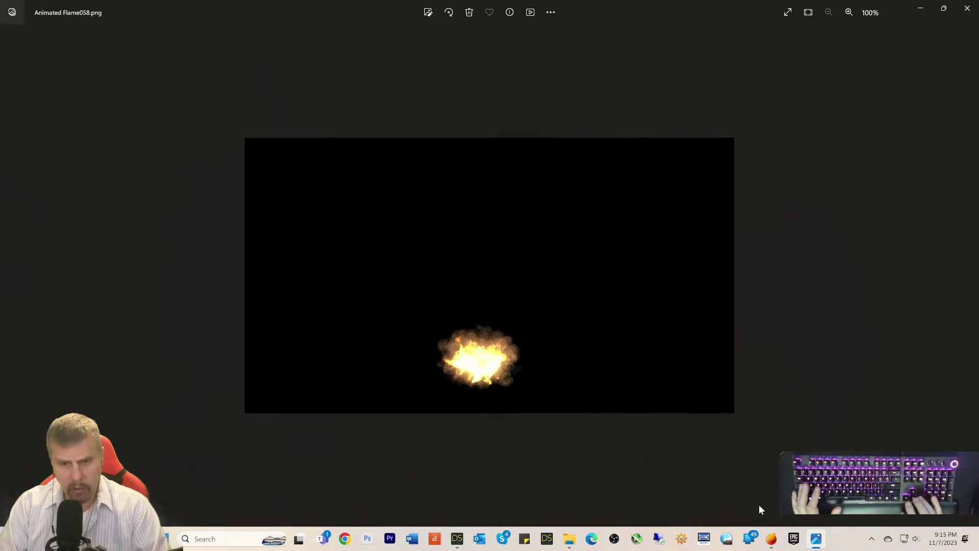
pyautogui.press('Right')
pyautogui.press('Right')
pyautogui.press('Right')
pyautogui.press('Right')
pyautogui.press('Right')
pyautogui.press('Right')
pyautogui.press('Right')
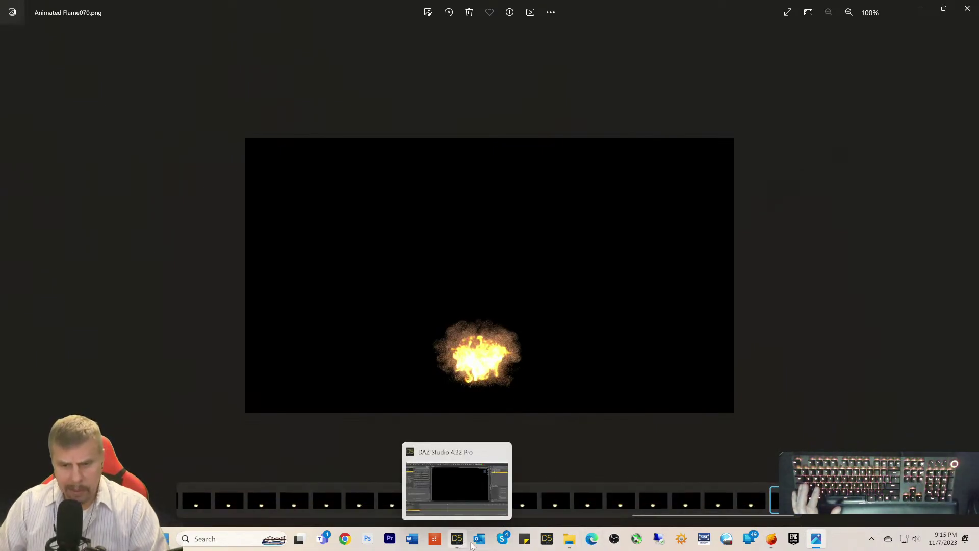
# Step: Return to the Animated Flame folder, look over the rendered frames, select Animated Flame068.png and minimize the folder window
pyautogui.click(569, 538)
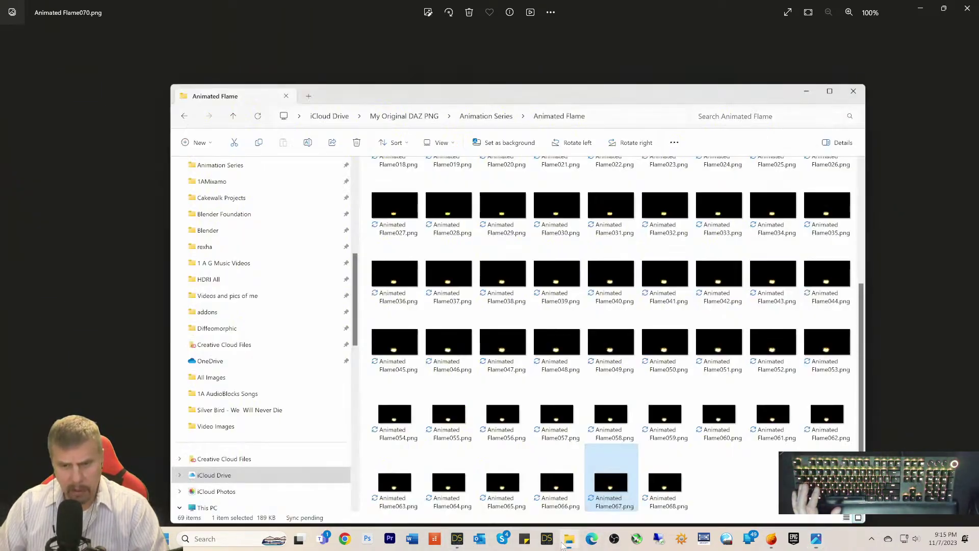
pyautogui.scroll(4, 627, 378)
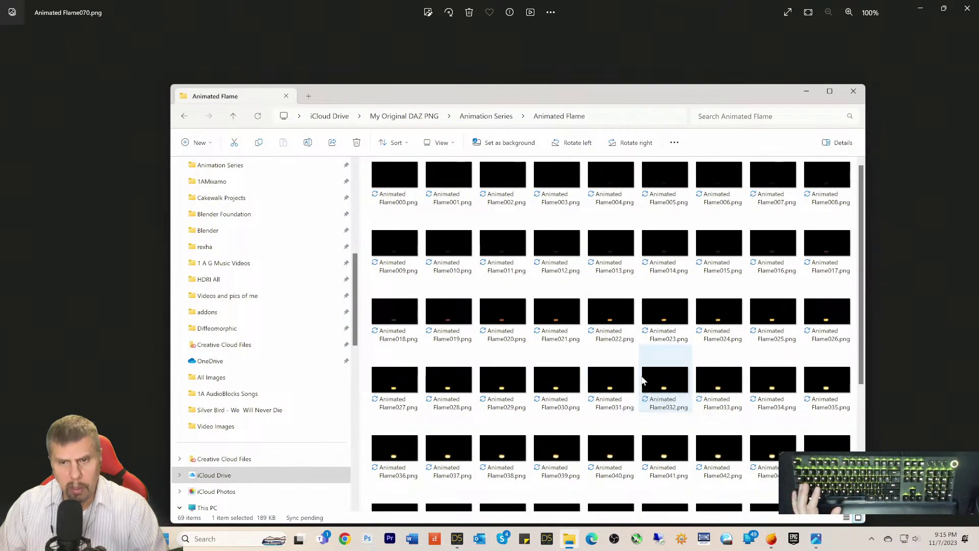
pyautogui.scroll(-4, 665, 414)
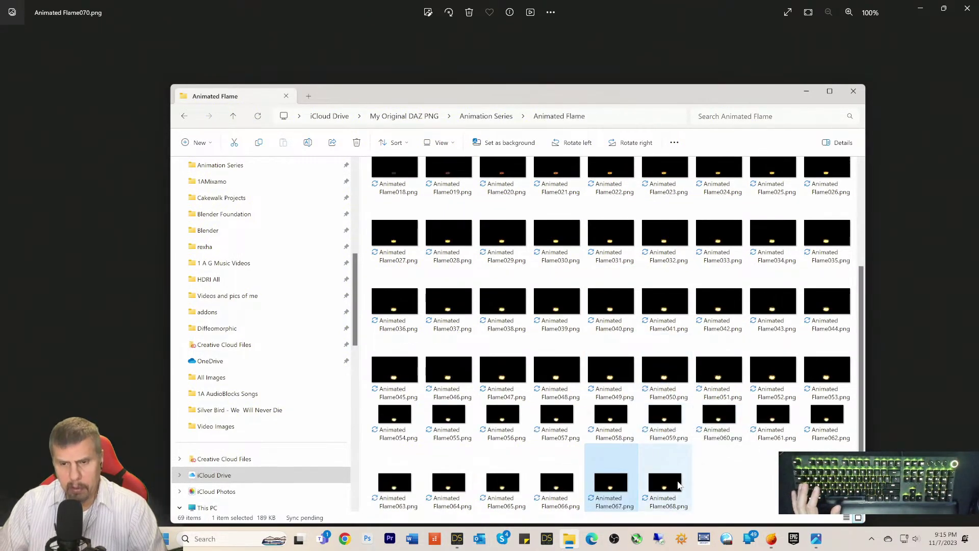
pyautogui.click(666, 489)
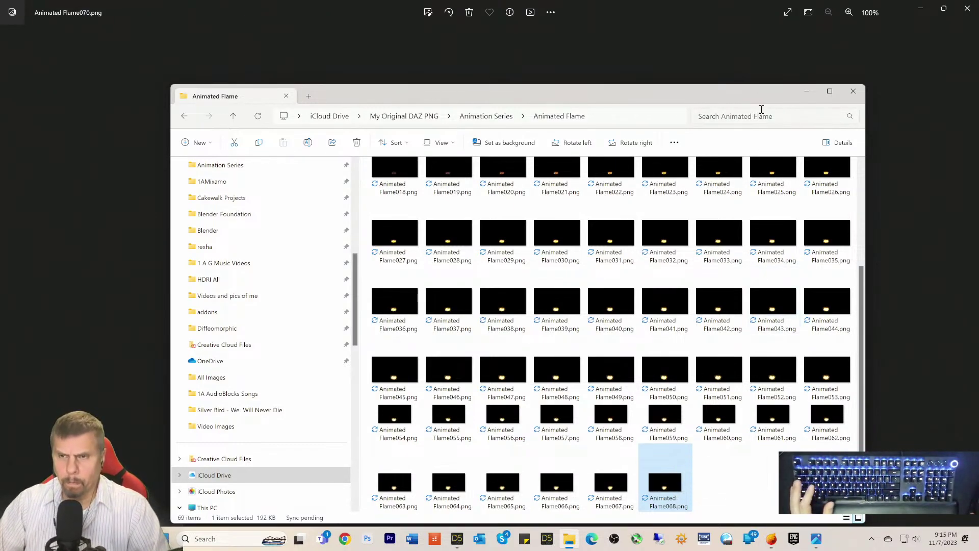
pyautogui.click(805, 92)
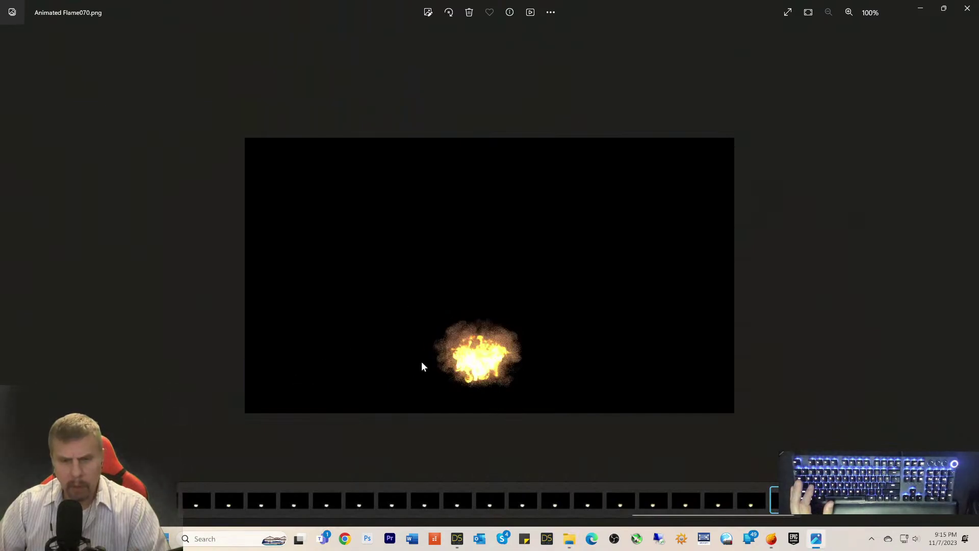
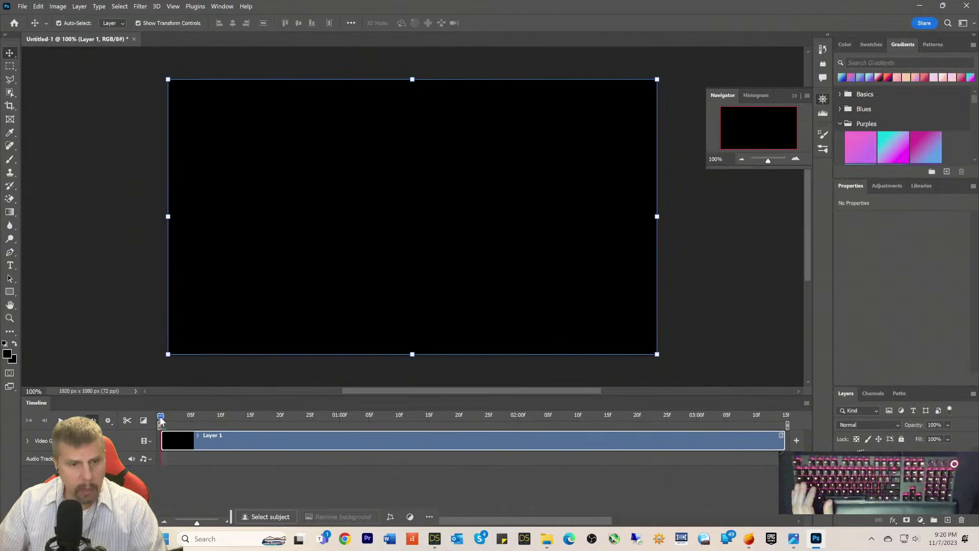
# Step: In Photoshop, put the playhead at the start of the Layer 1 video and open the Render Video export settings
pyautogui.moveTo(161, 418)
pyautogui.mouseDown()
pyautogui.moveTo(781, 440)
pyautogui.moveTo(647, 421)
pyautogui.moveTo(185, 414)
pyautogui.moveTo(774, 458)
pyautogui.moveTo(667, 444)
pyautogui.moveTo(148, 424)
pyautogui.mouseUp()
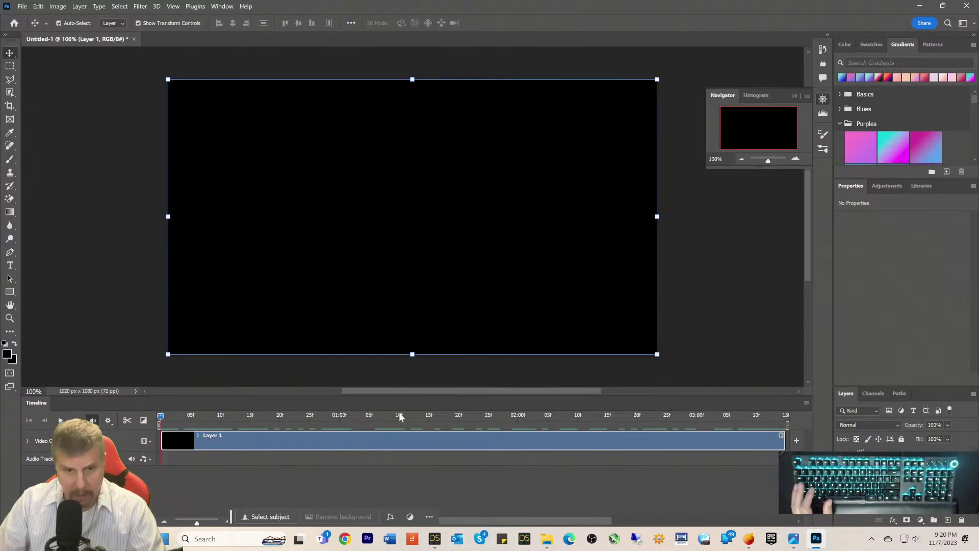
pyautogui.click(21, 6)
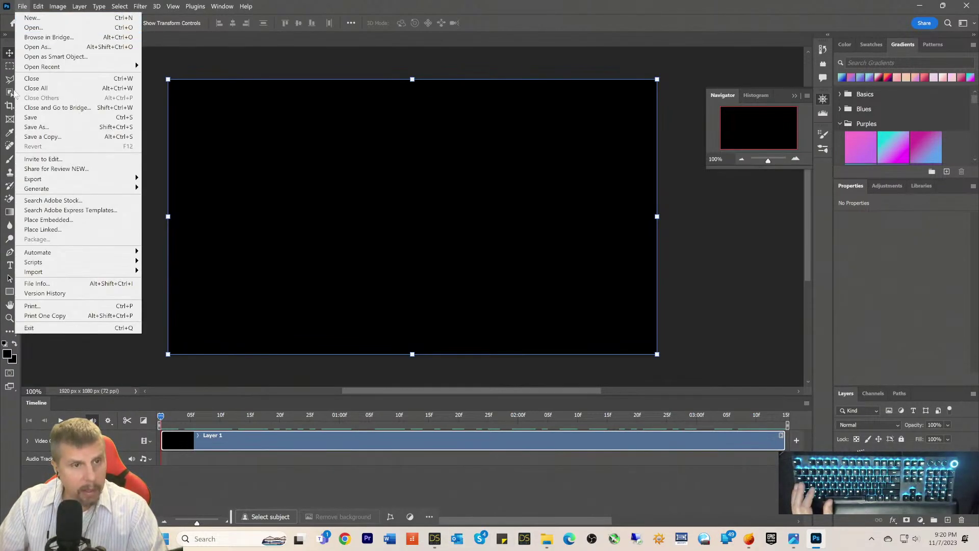
pyautogui.moveTo(26, 179)
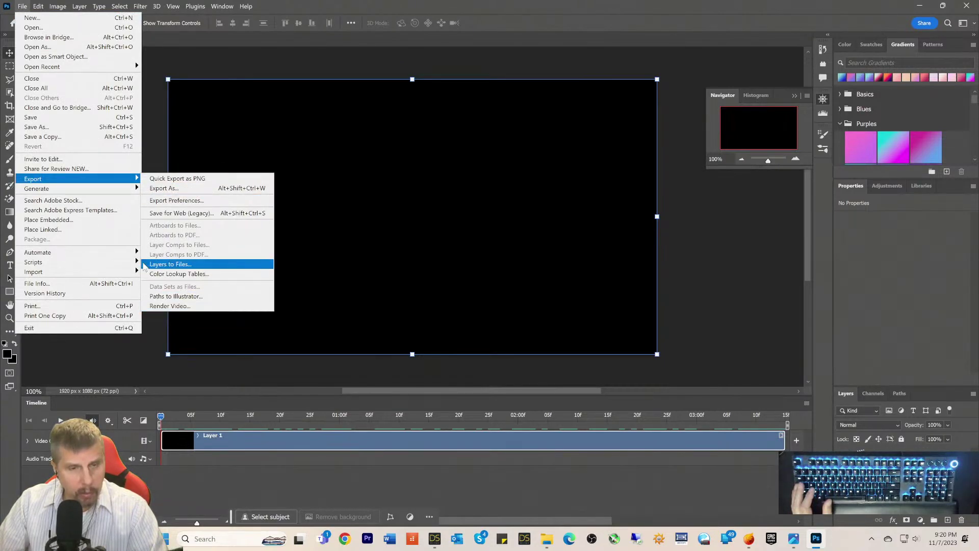
pyautogui.click(162, 59)
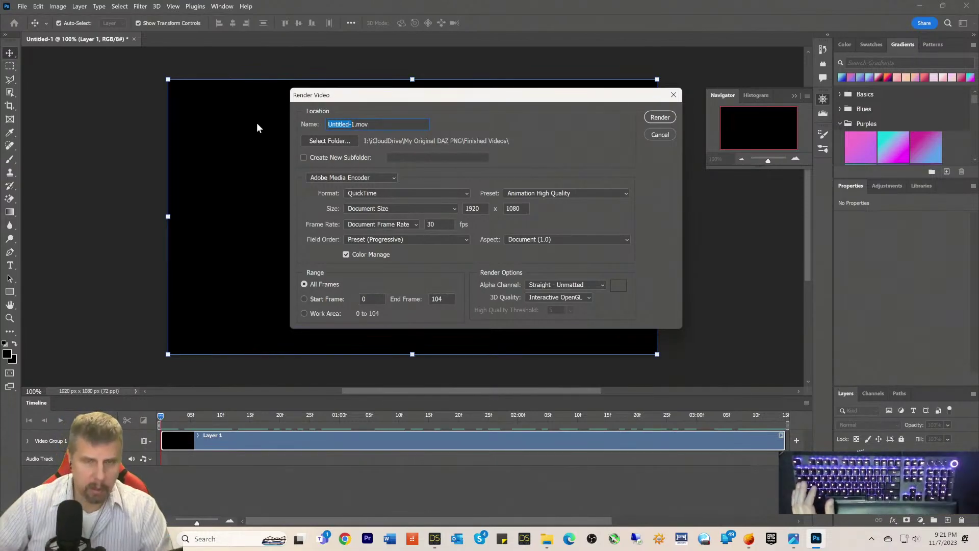
# Step: Name the exported video file Animated Flame.mov
pyautogui.click(352, 126)
pyautogui.moveTo(355, 125); pyautogui.dragTo(310, 125)
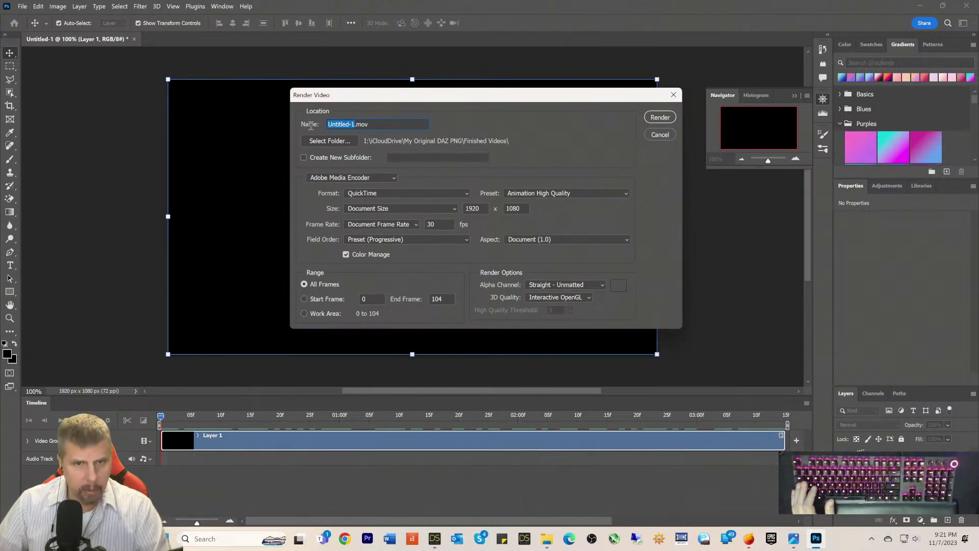
pyautogui.write('Ani')
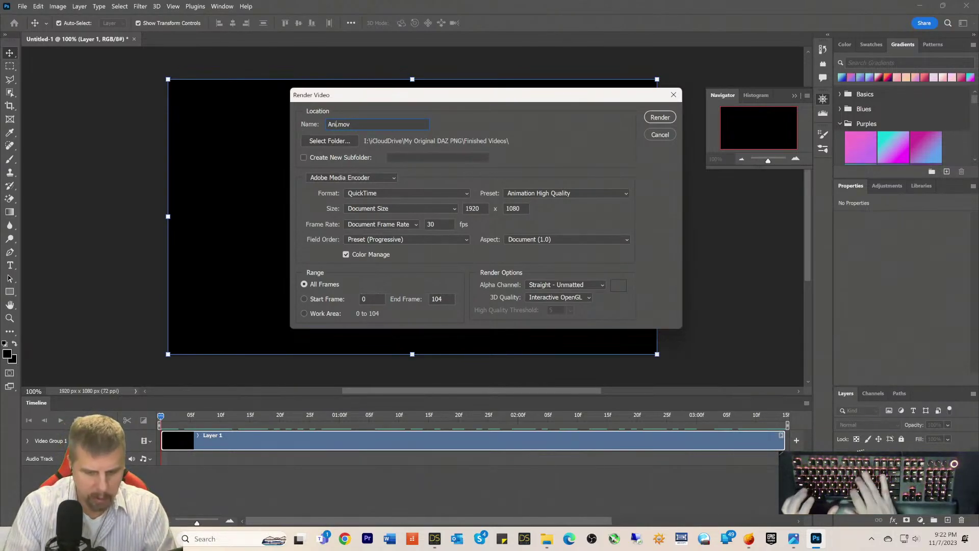
pyautogui.write('mated Fl')
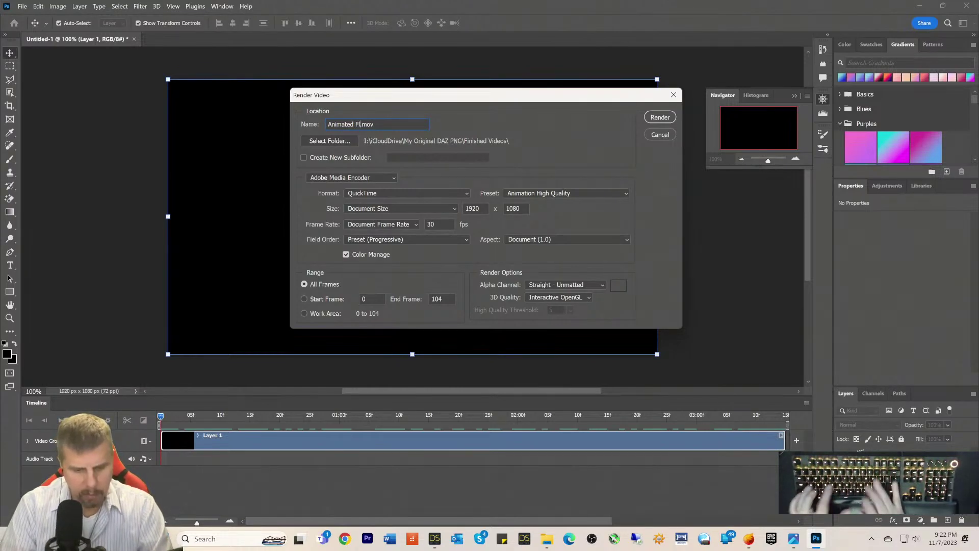
pyautogui.write('ame')
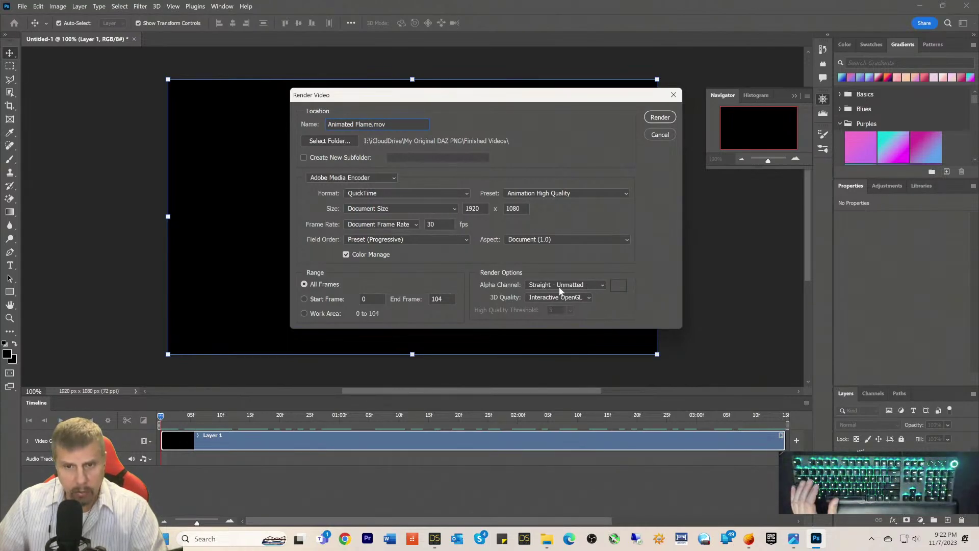
# Step: Keep the alpha channel at Straight - Unmatted and render the video with the QuickTime Animation High Quality settings
pyautogui.click(596, 284)
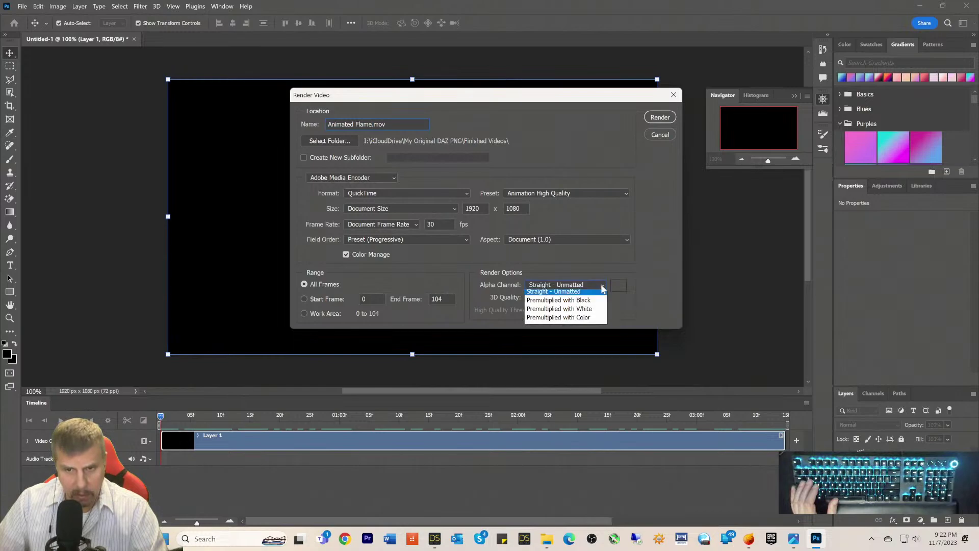
pyautogui.click(589, 265)
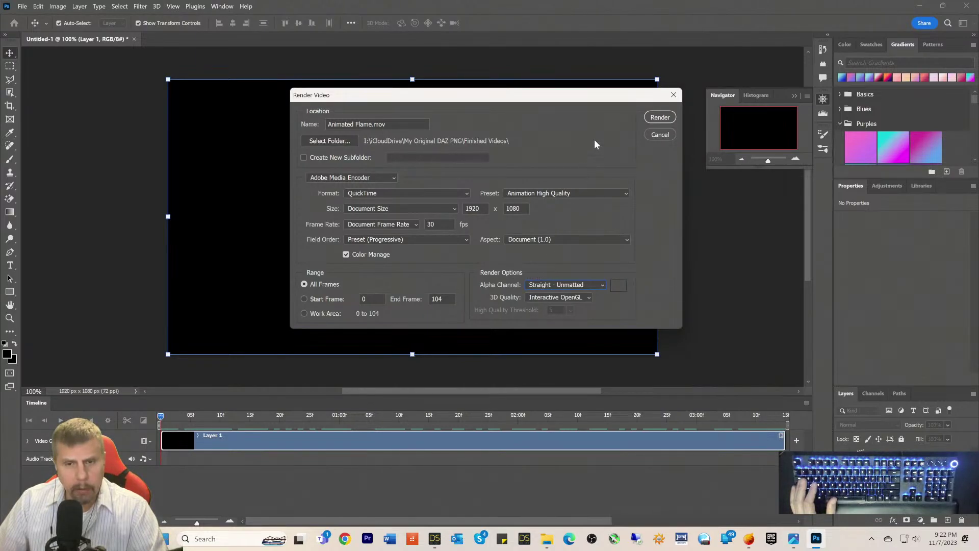
pyautogui.click(658, 117)
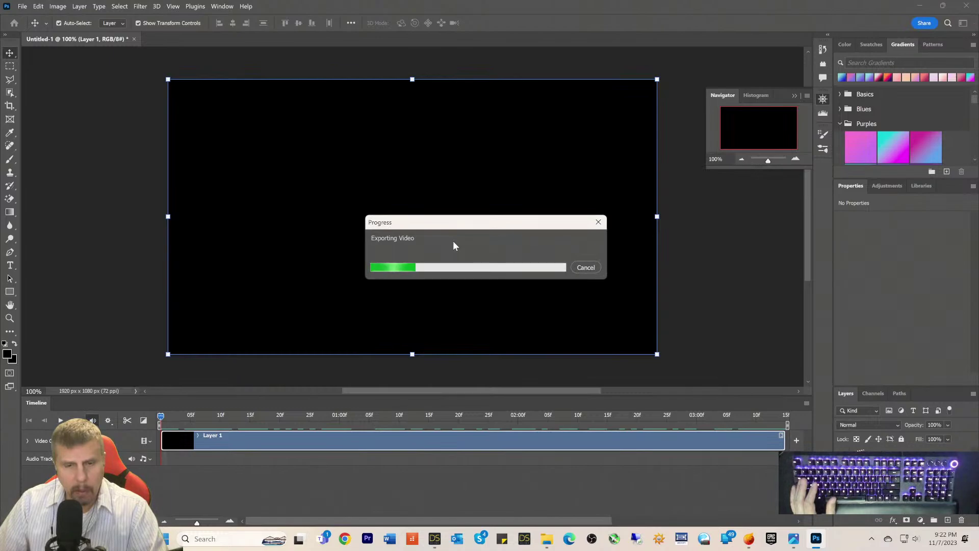
# Step: Switch to File Explorer and open the Finished Videos folder inside My Original DAZ PNG
pyautogui.click(547, 540)
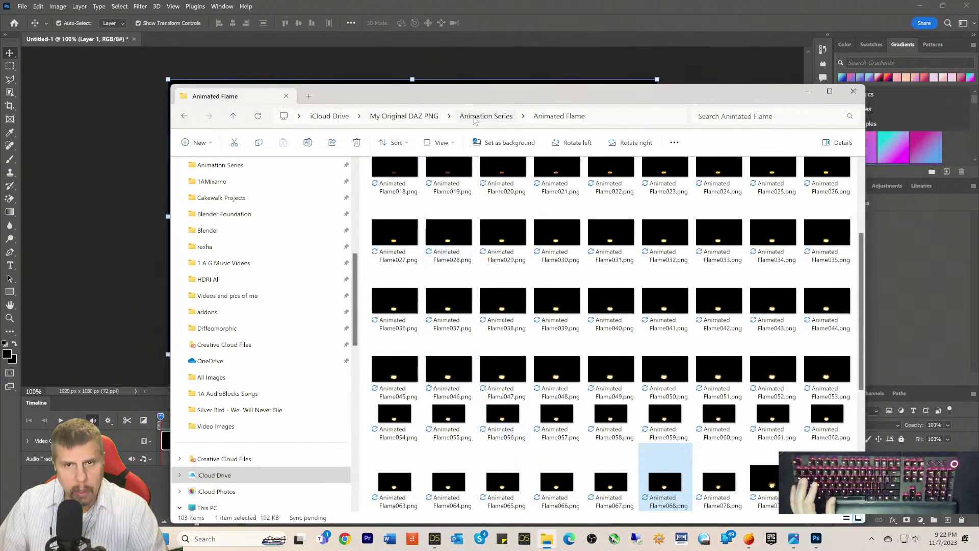
pyautogui.click(474, 117)
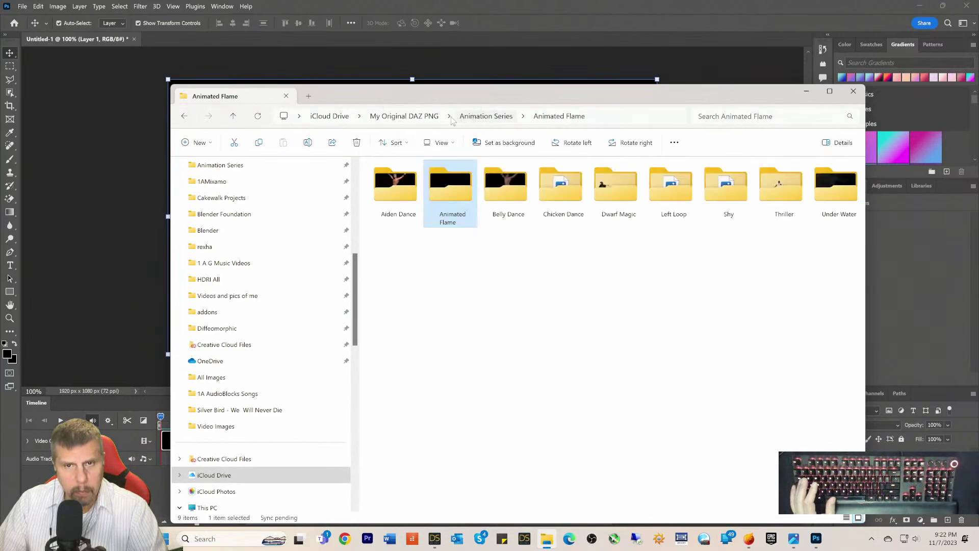
pyautogui.click(413, 116)
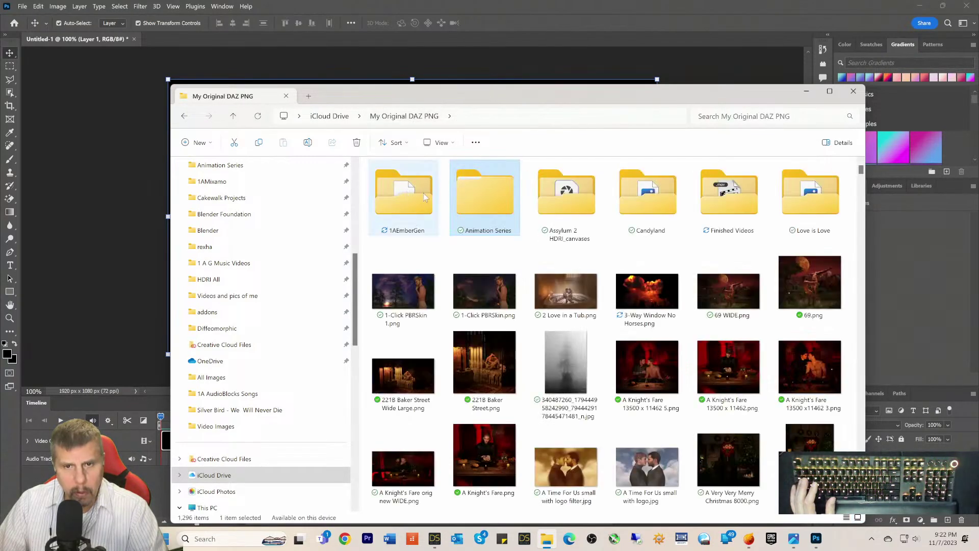
pyautogui.click(743, 201)
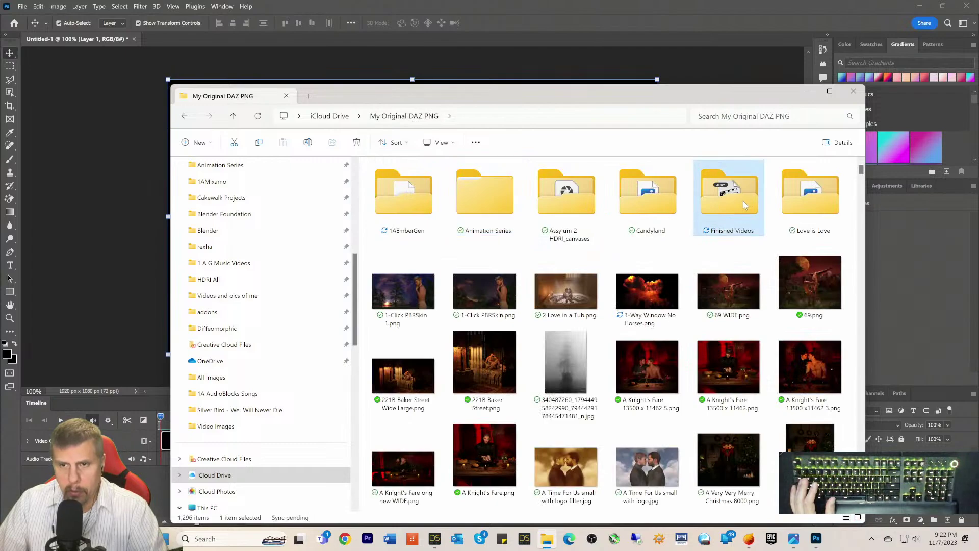
pyautogui.doubleClick(742, 201)
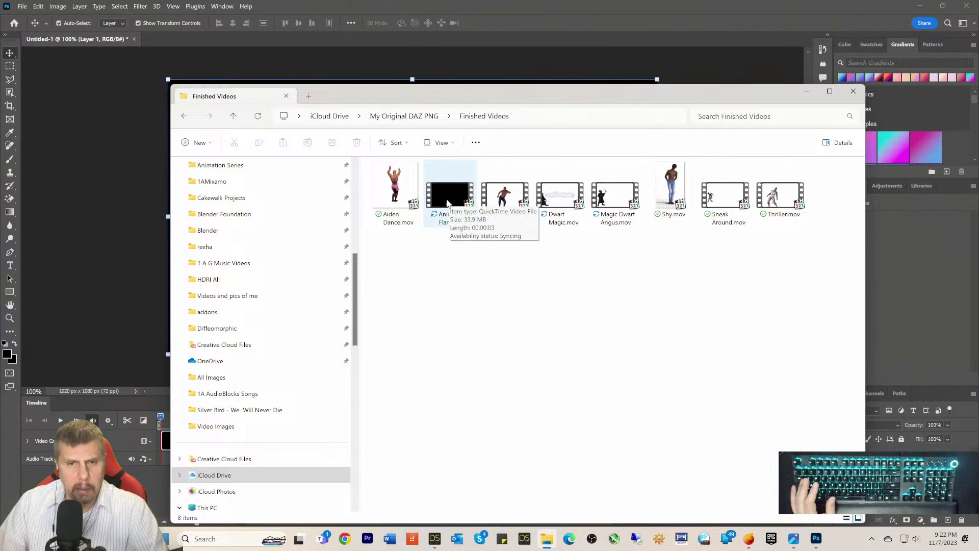
# Step: Play Animated Flame.mov twice to check the rendered flame, close the player and shift the folder window slightly
pyautogui.click(447, 203)
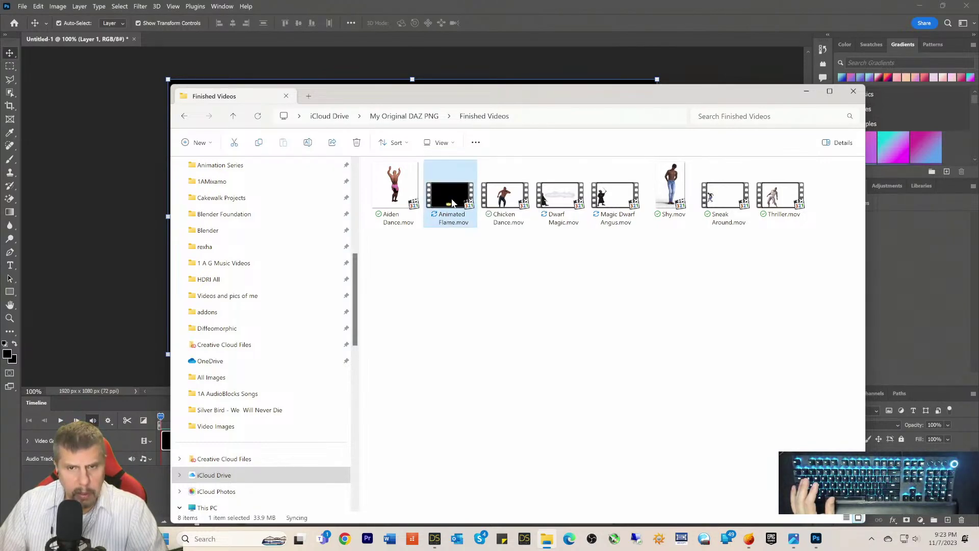
pyautogui.doubleClick(452, 199)
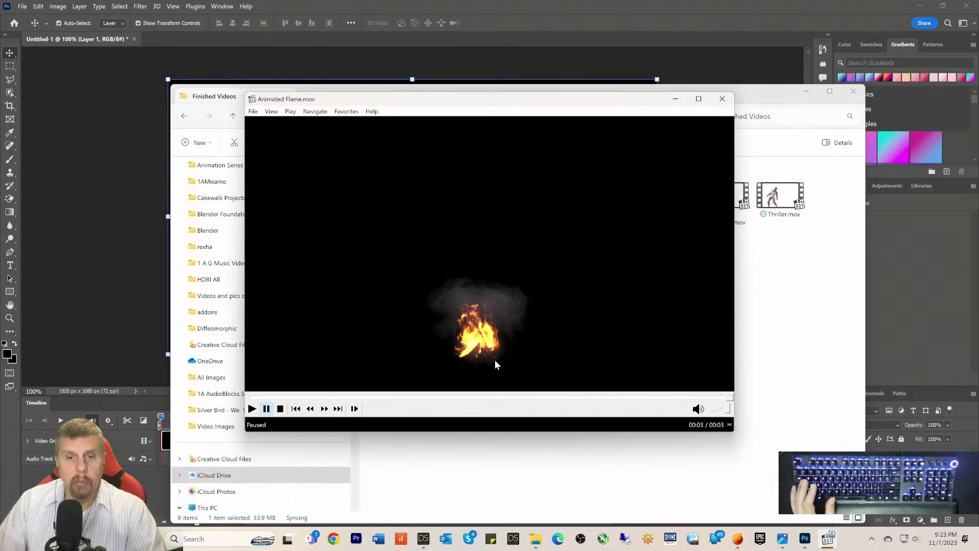
pyautogui.click(252, 408)
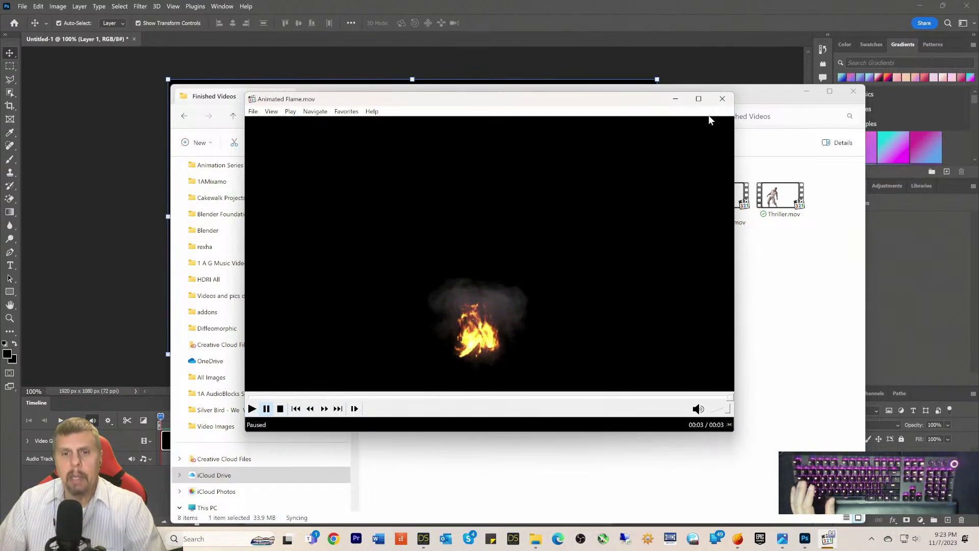
pyautogui.click(723, 100)
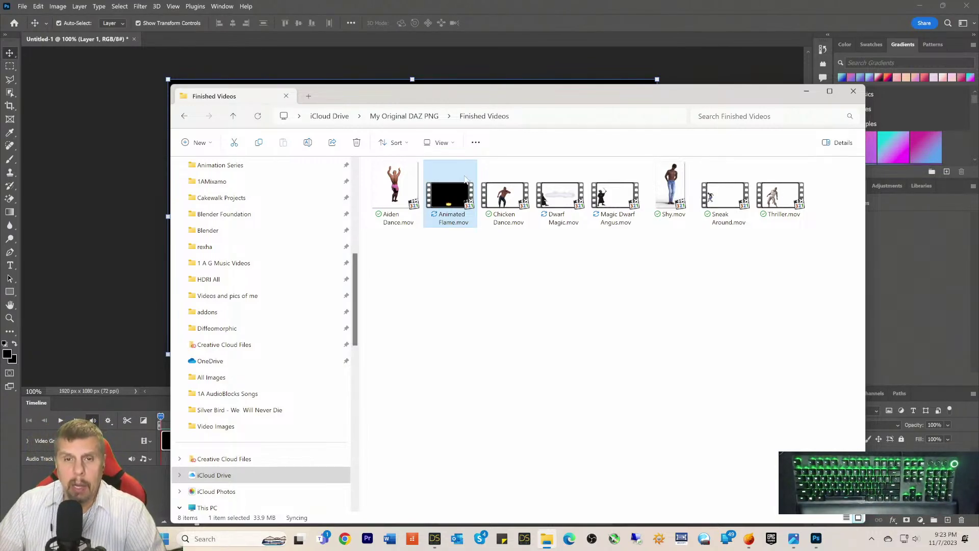
pyautogui.moveTo(509, 101); pyautogui.dragTo(491, 92)
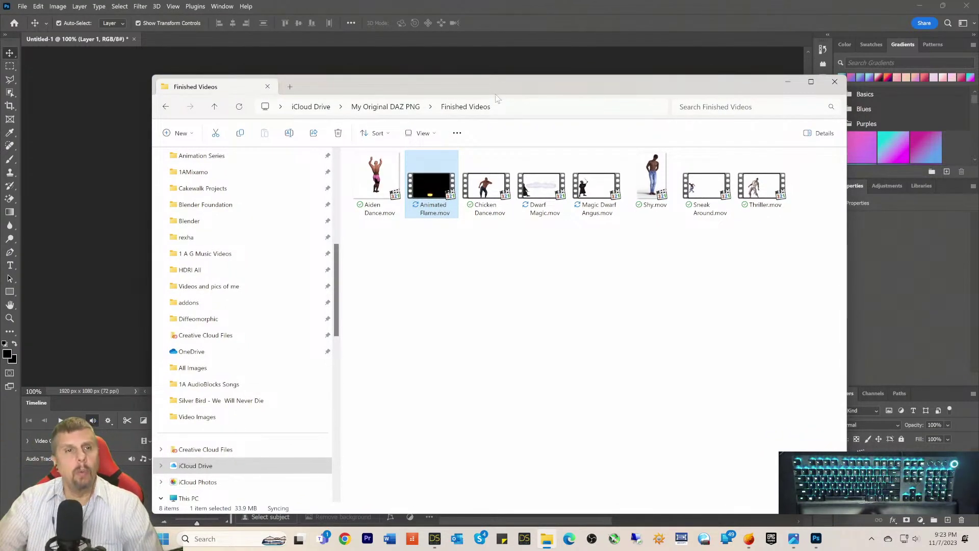